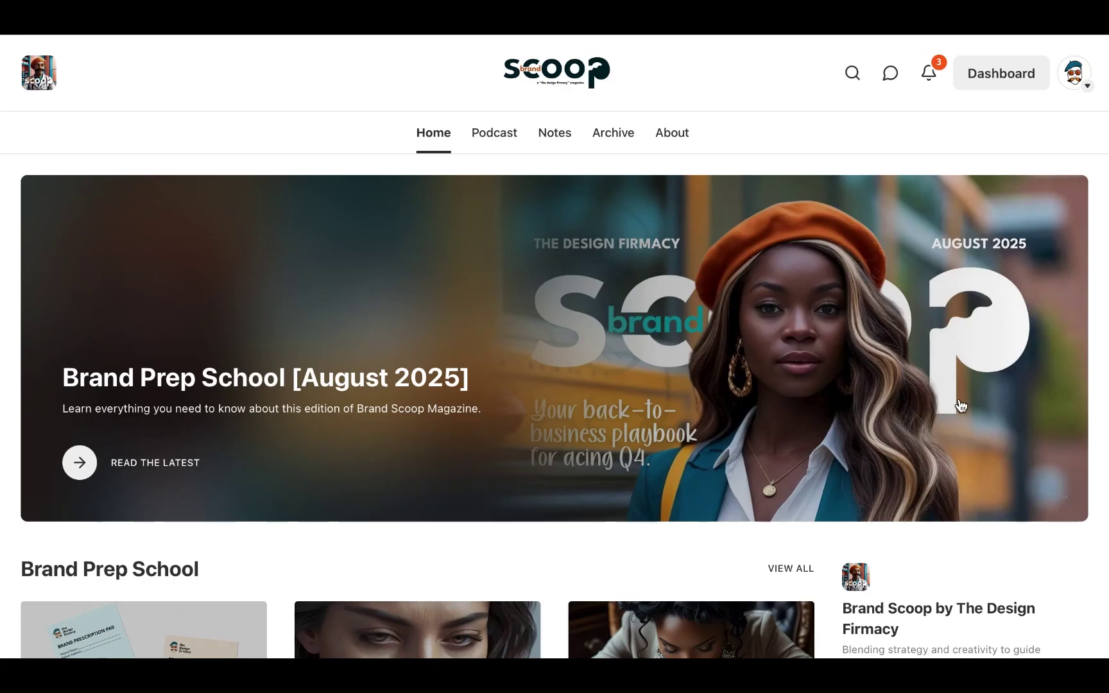
# Step: Look through the magazine's home page, from the Brand Prep School articles through Edition Covers, Brand Clarity, Message Mastery and Growth & Impact
pyautogui.scroll(-5, 1054, 401)
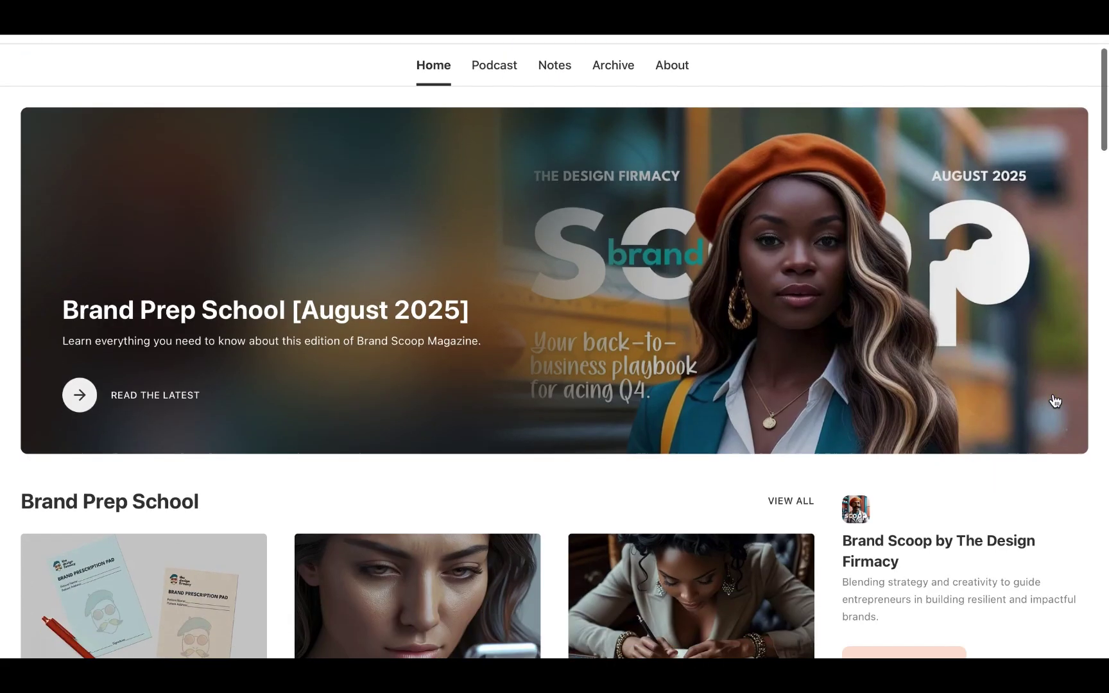
pyautogui.scroll(-2, 1052, 399)
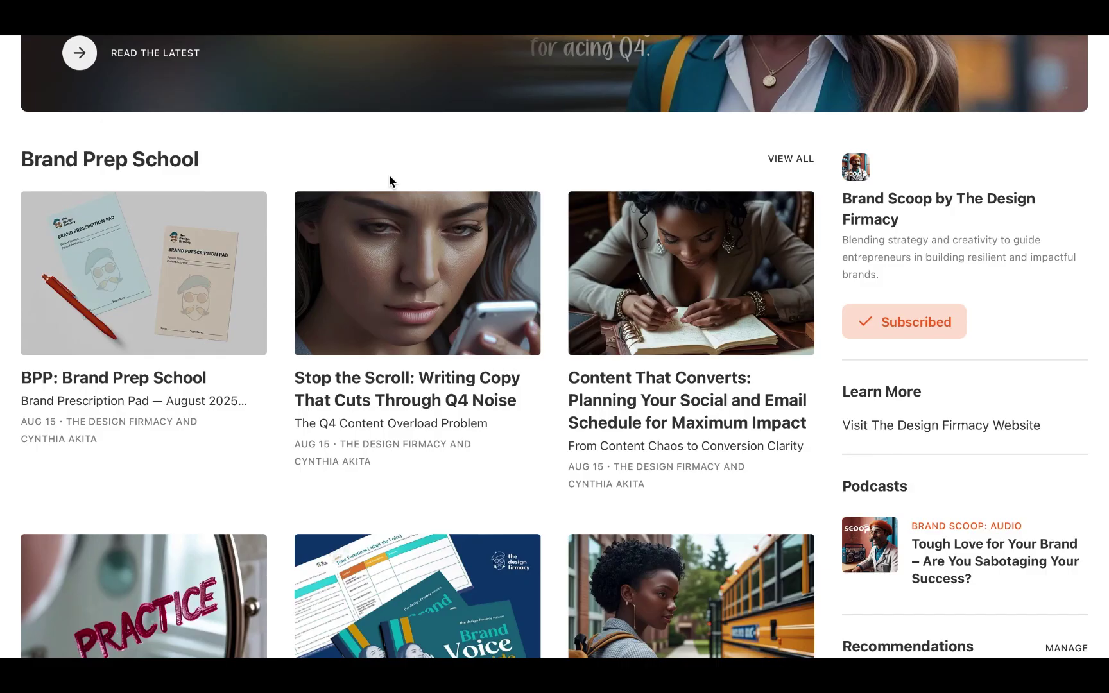
pyautogui.scroll(-3, 501, 280)
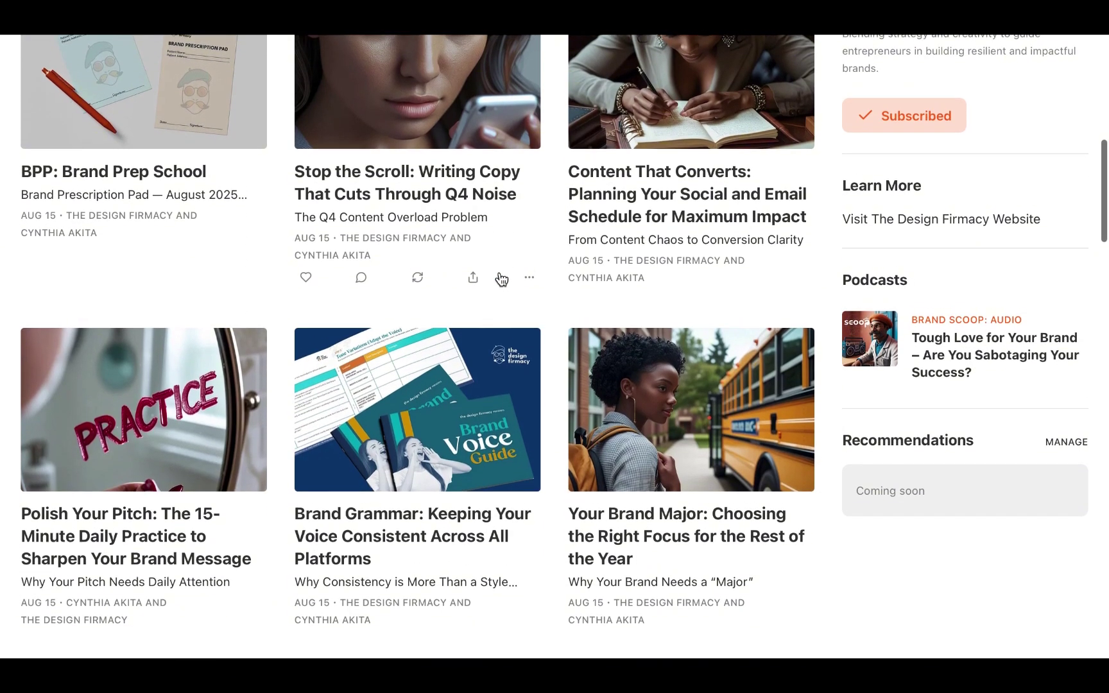
pyautogui.scroll(-1, 501, 279)
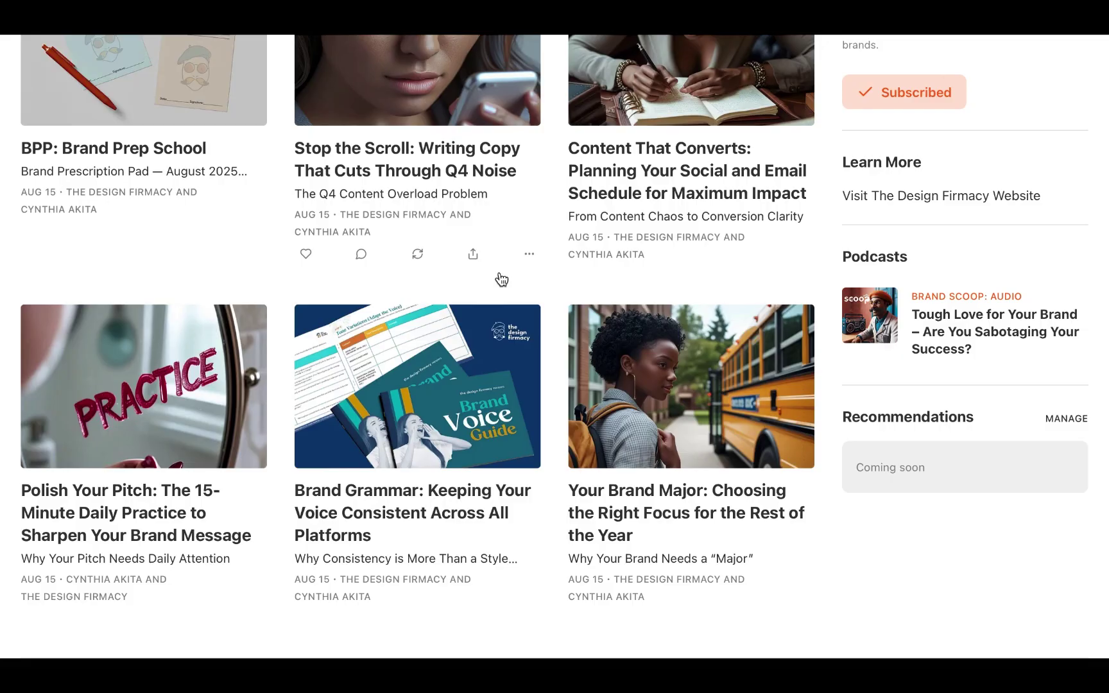
pyautogui.scroll(-15, 501, 279)
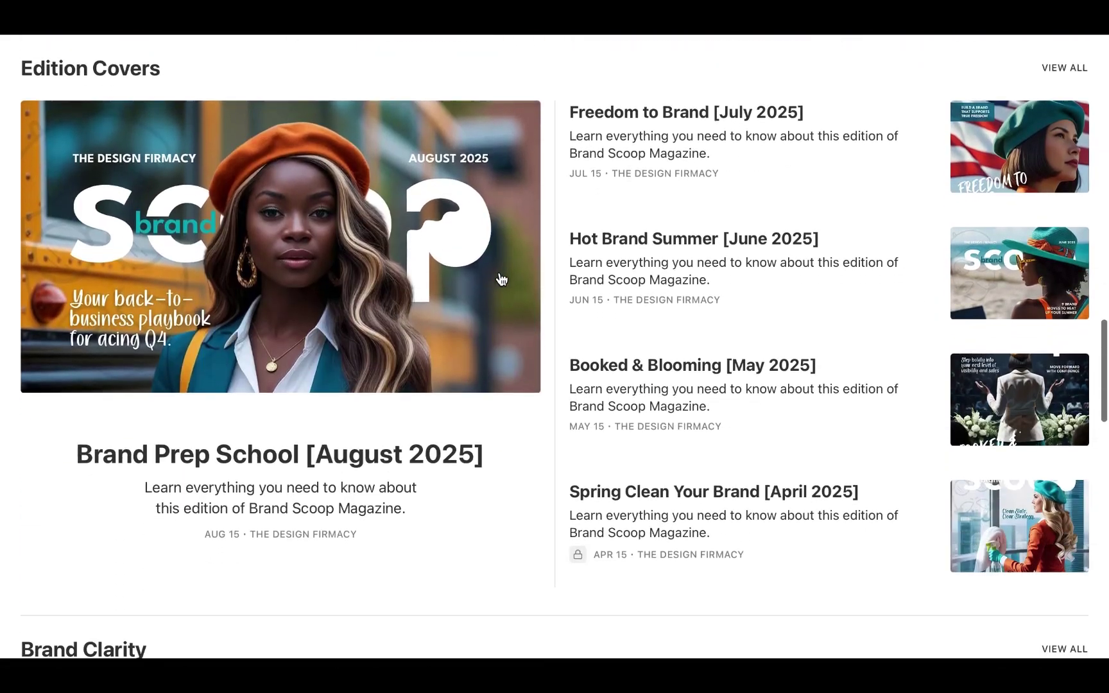
pyautogui.scroll(-14, 501, 280)
pyautogui.scroll(17, 390, 239)
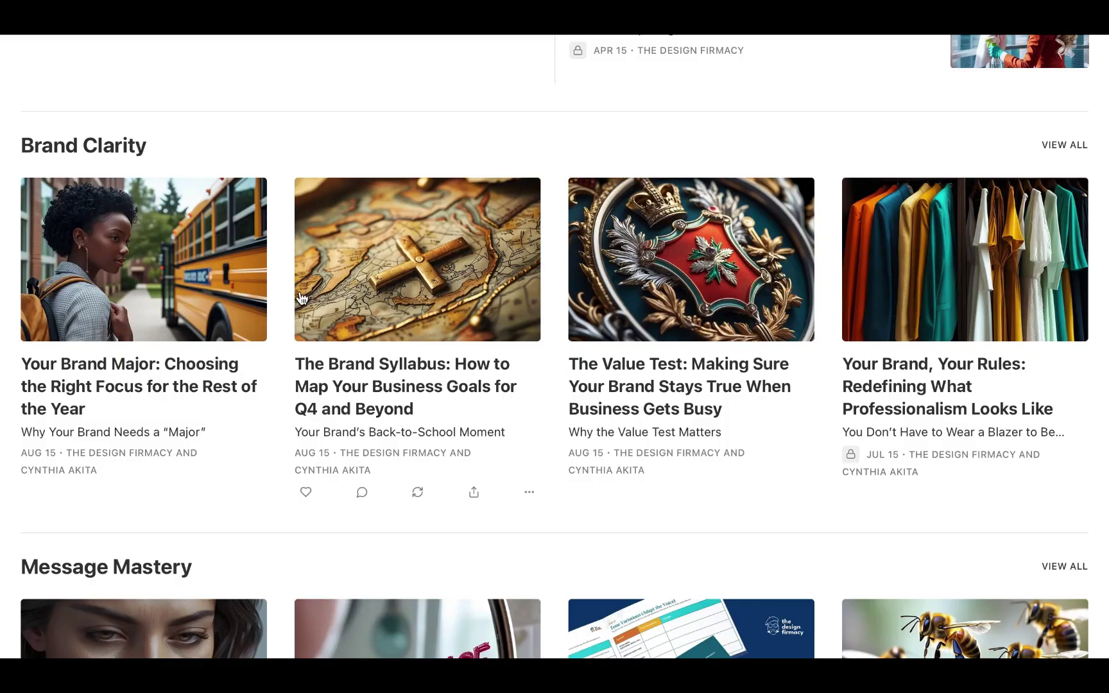
pyautogui.scroll(-8, 300, 299)
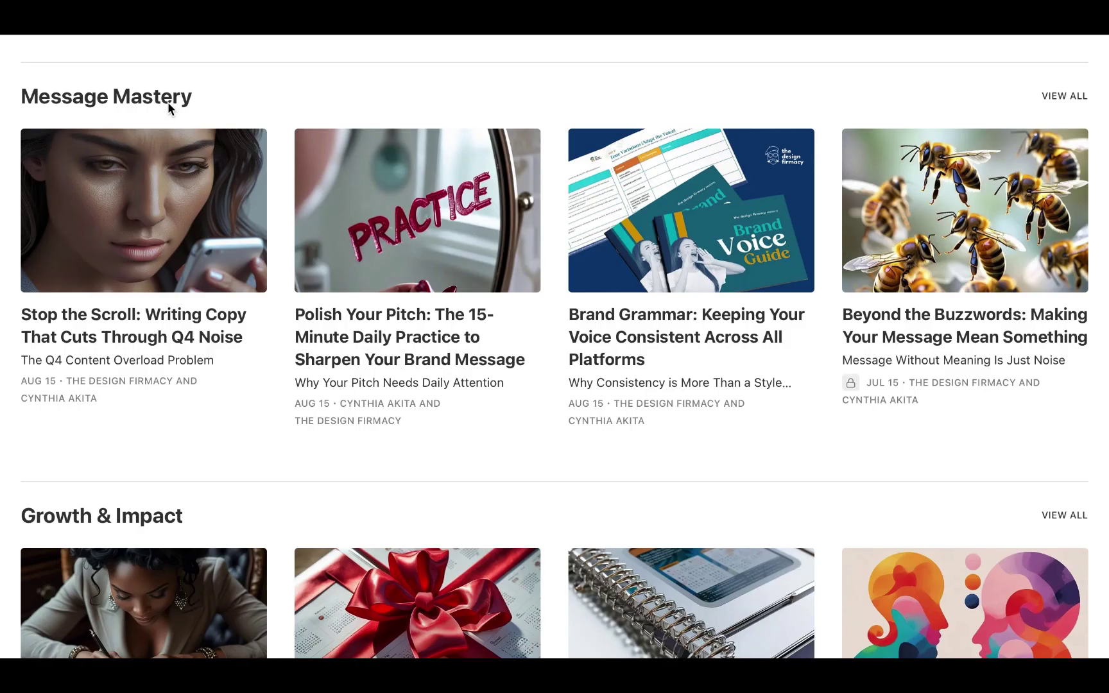
pyautogui.scroll(-6, 168, 104)
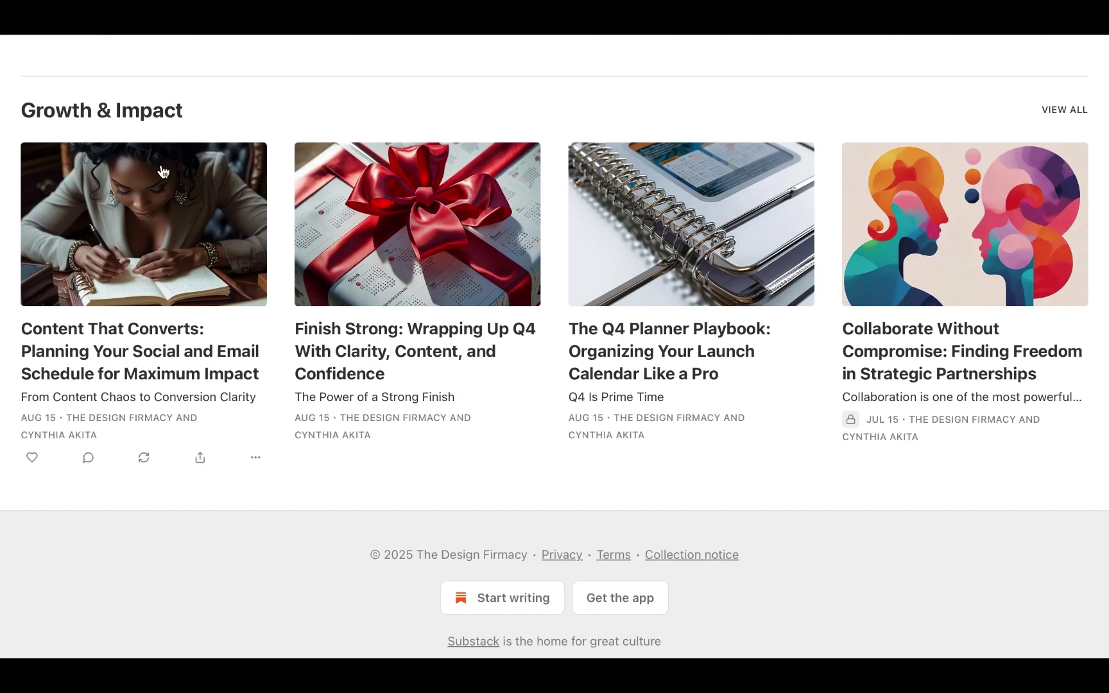
# Step: Open the Brand Prep School [August 2025] edition from the Edition Covers section of the home page
pyautogui.moveTo(618, 372)
pyautogui.scroll(15, 618, 372)
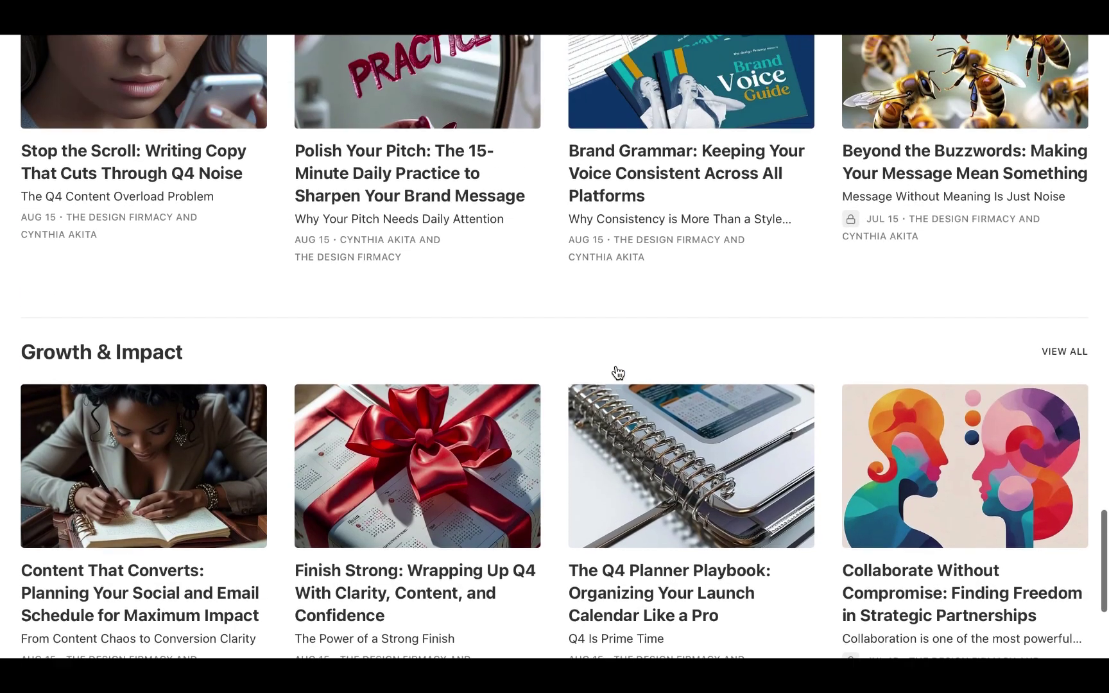
pyautogui.scroll(2, 618, 373)
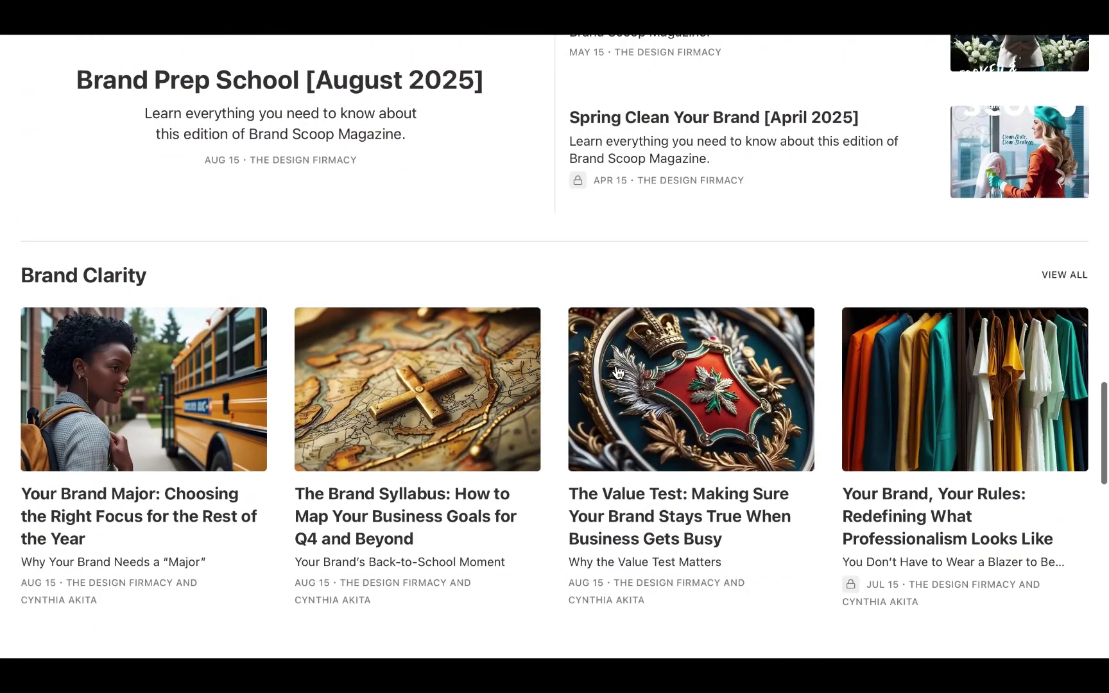
pyautogui.scroll(5, 618, 372)
pyautogui.scroll(2, 618, 372)
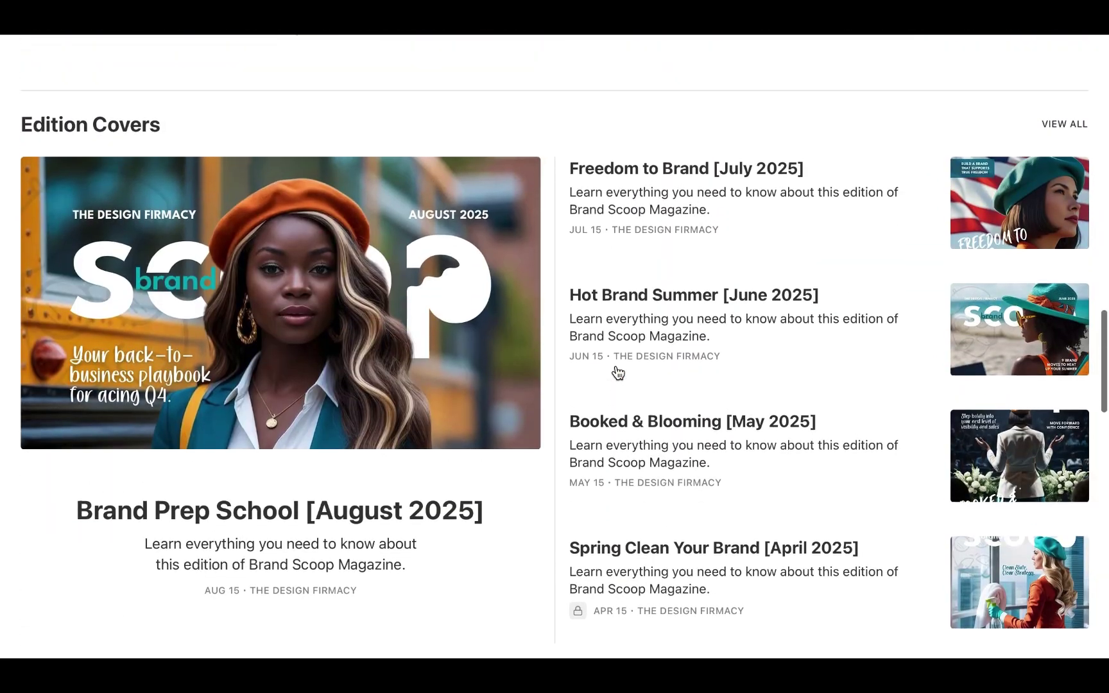
pyautogui.scroll(-1, 618, 372)
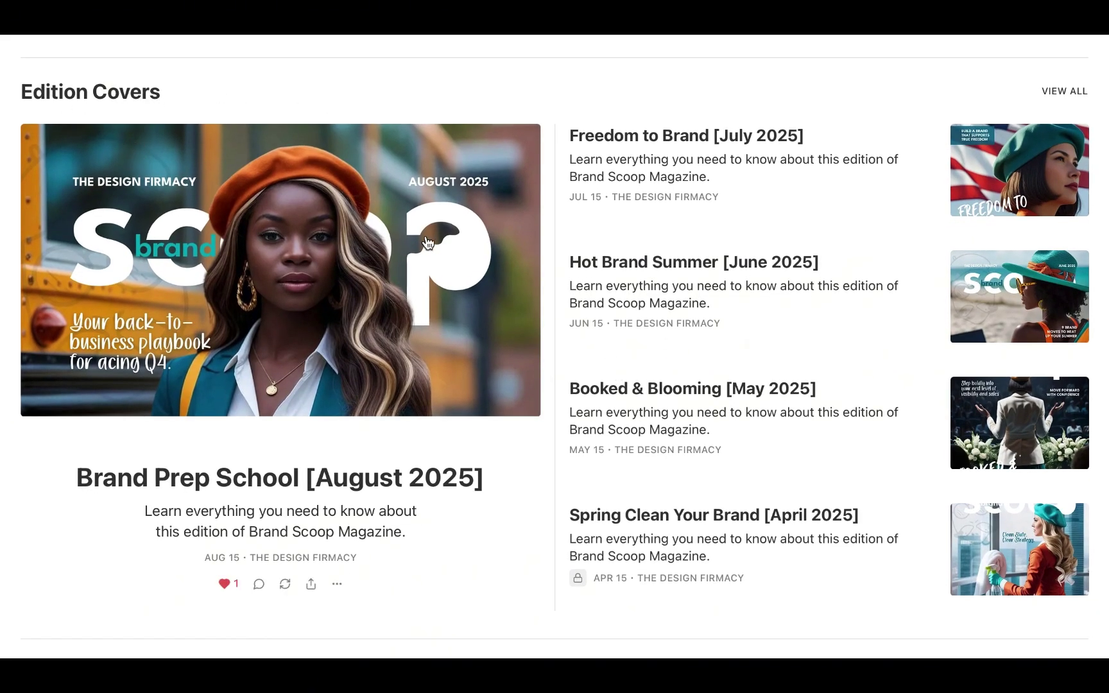
pyautogui.click(431, 385)
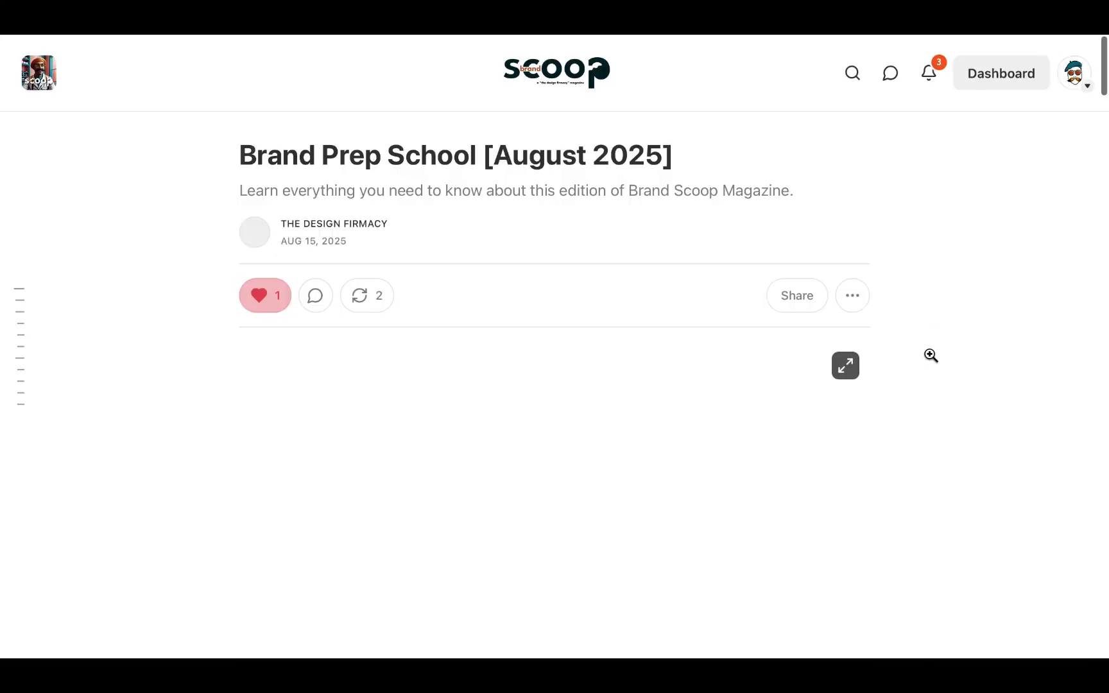
# Step: Go through the August edition's introduction and open its Brand Prescription Pad from the Edition Content & Resources list
pyautogui.scroll(-12, 930, 354)
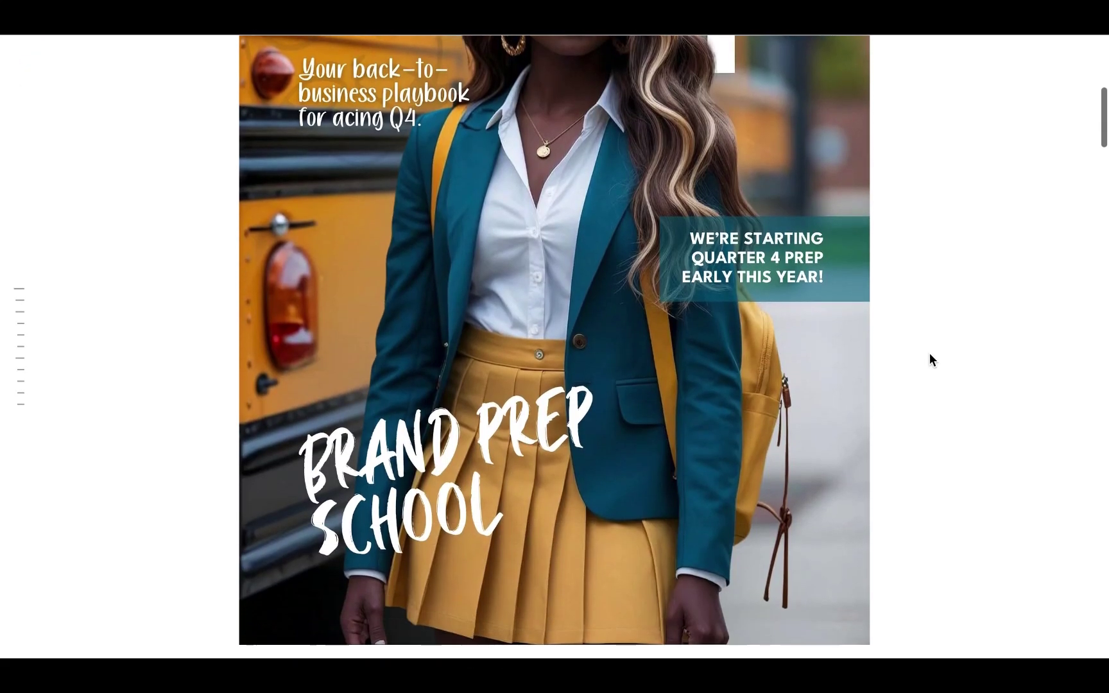
pyautogui.scroll(-6, 932, 360)
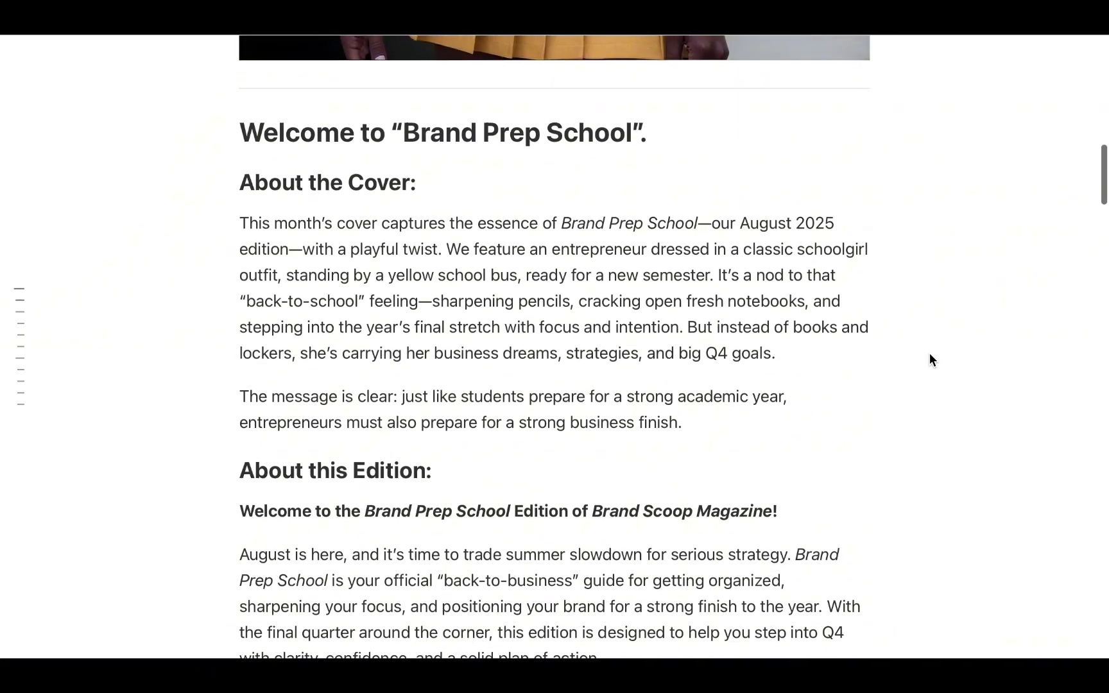
pyautogui.scroll(-8, 931, 359)
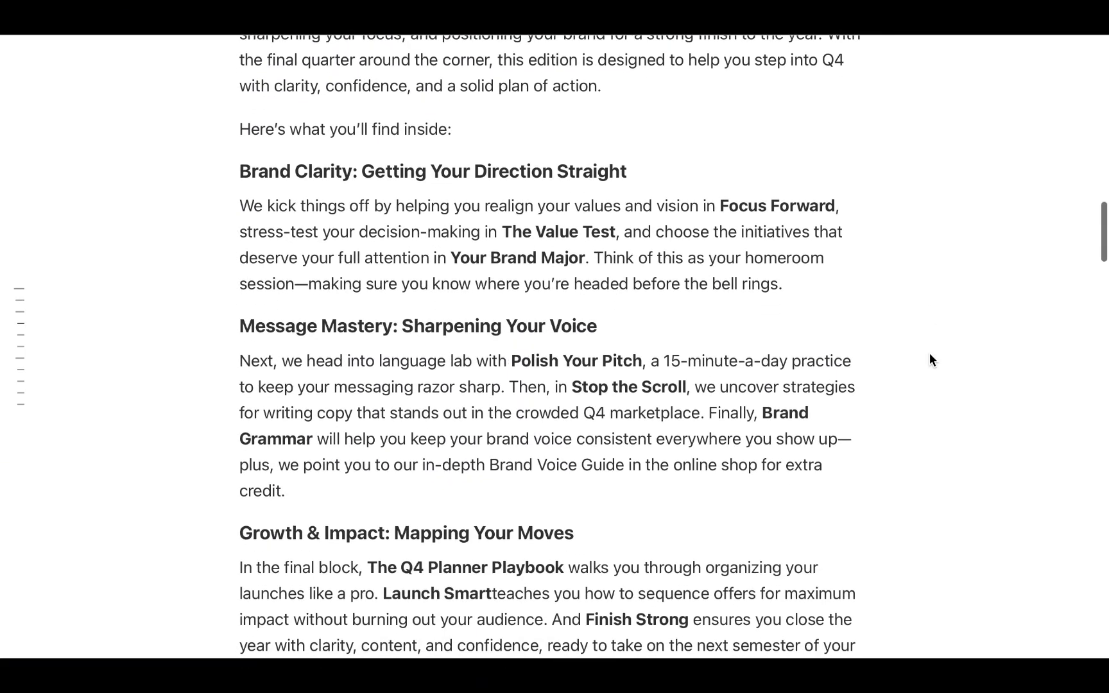
pyautogui.scroll(-17, 932, 359)
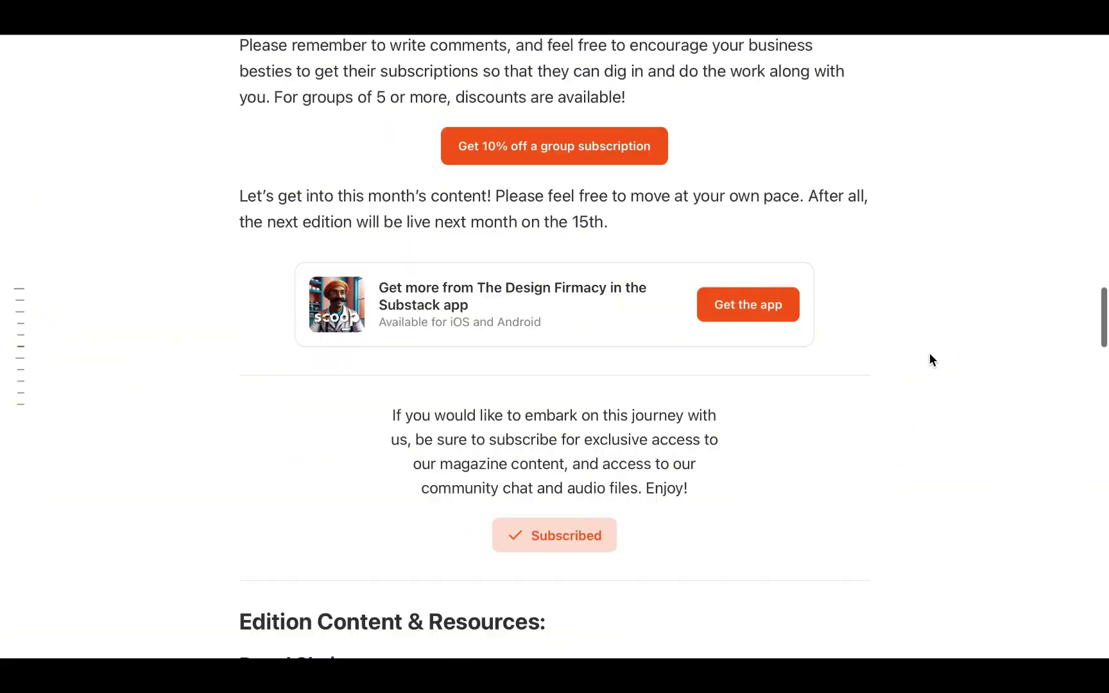
pyautogui.scroll(-4, 932, 359)
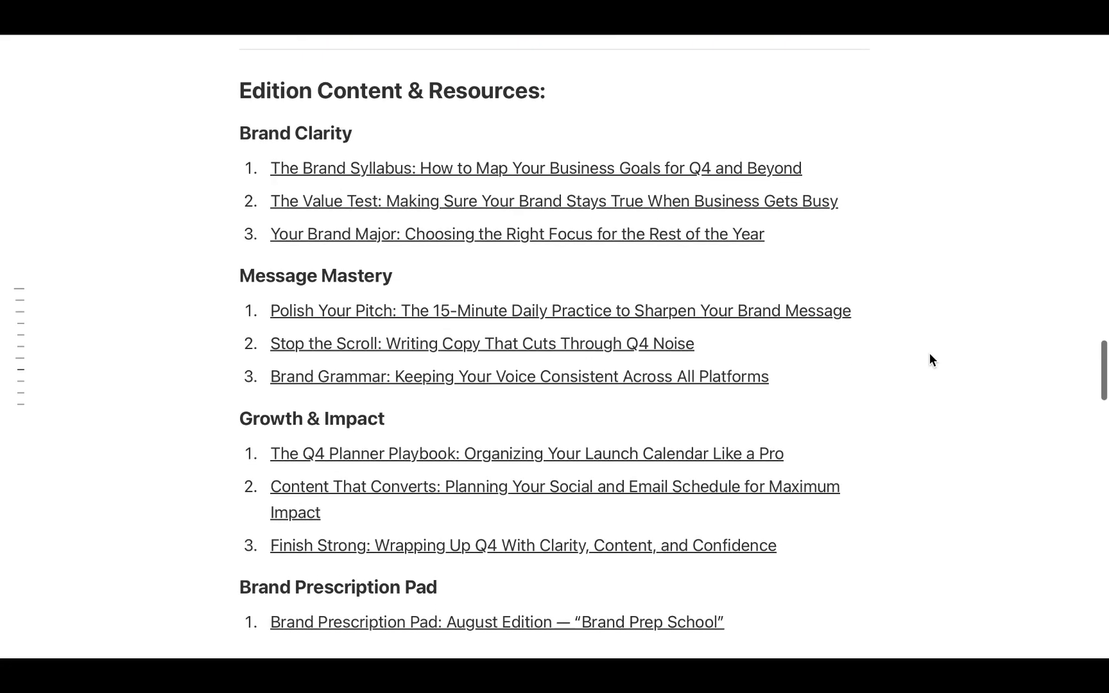
pyautogui.scroll(-1, 932, 359)
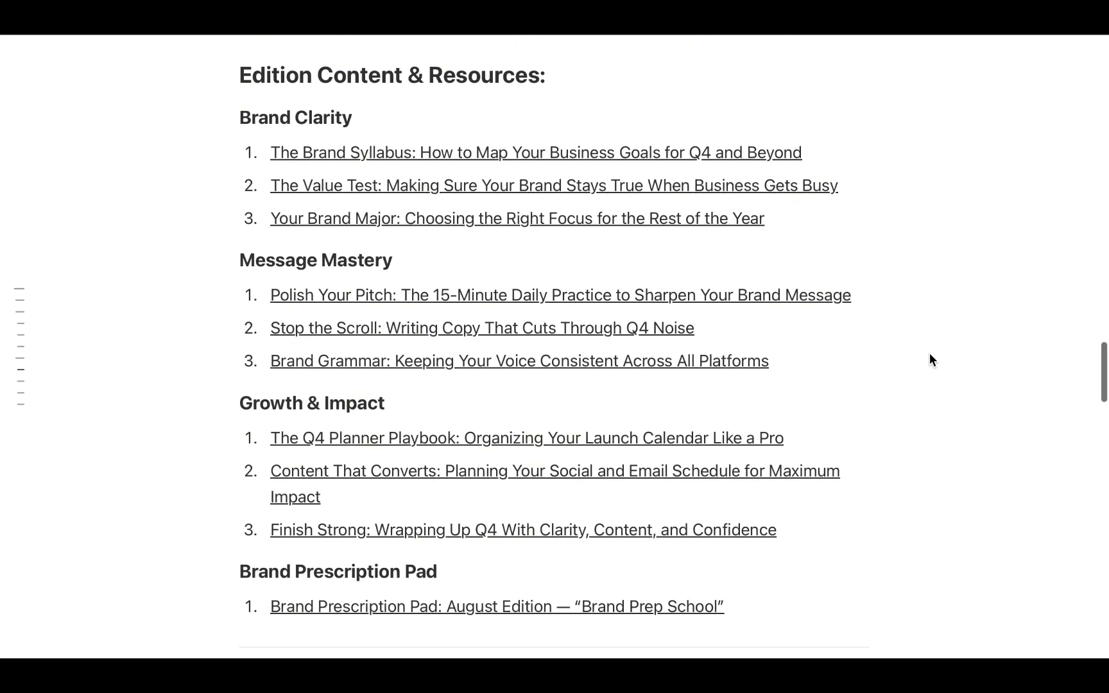
pyautogui.scroll(-1, 930, 352)
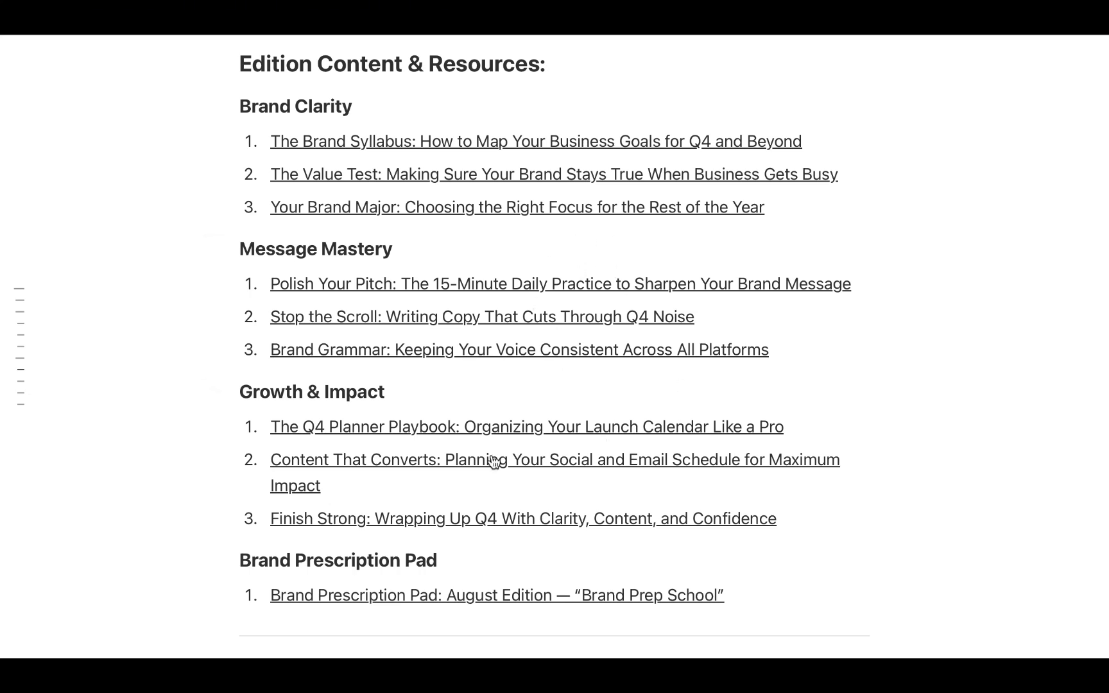
pyautogui.click(449, 596)
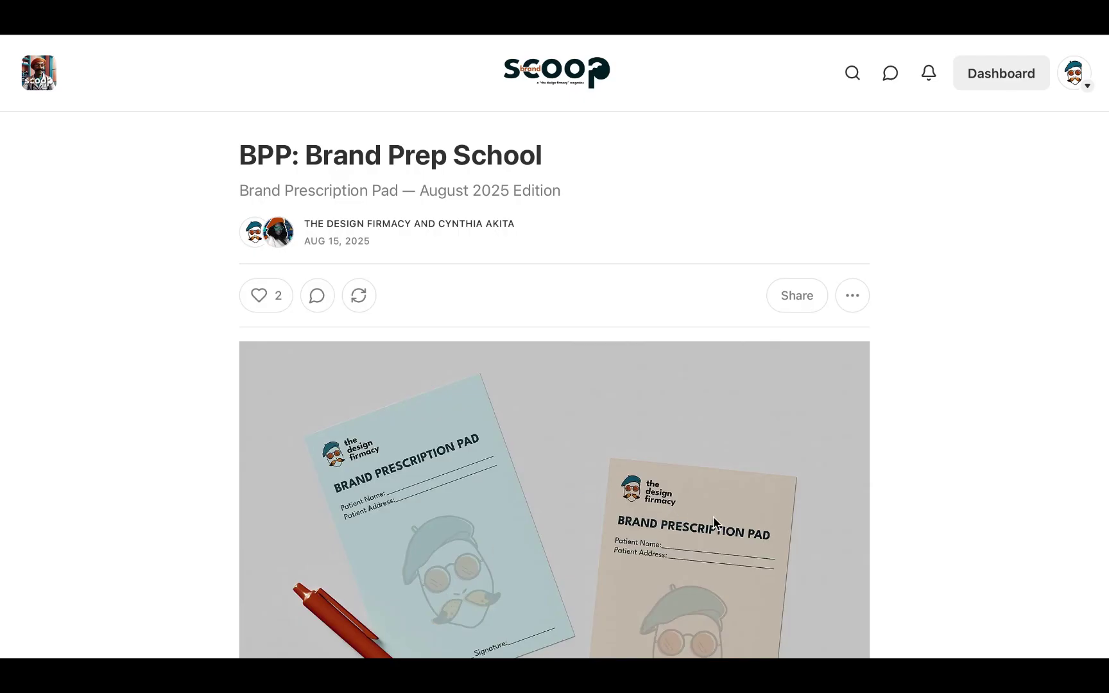
# Step: Read the Brand Prescription Pad post, covering How To Use This Pad, Sections 1 to 3, the FYI note and the discussion area
pyautogui.scroll(-5, 713, 517)
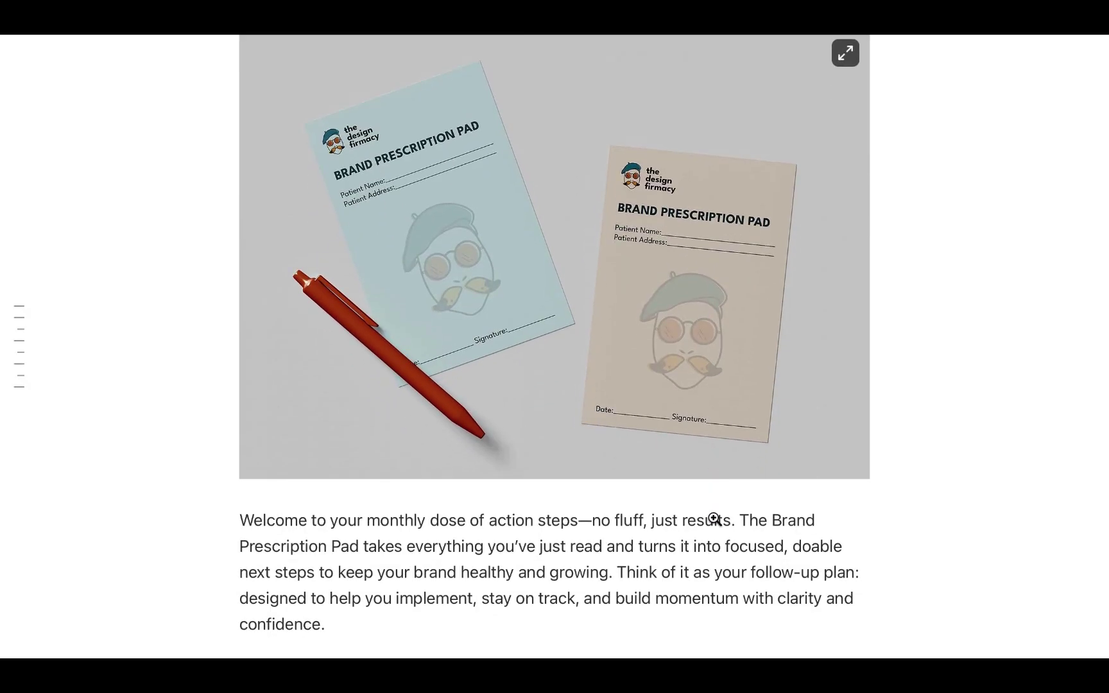
pyautogui.scroll(-6, 715, 518)
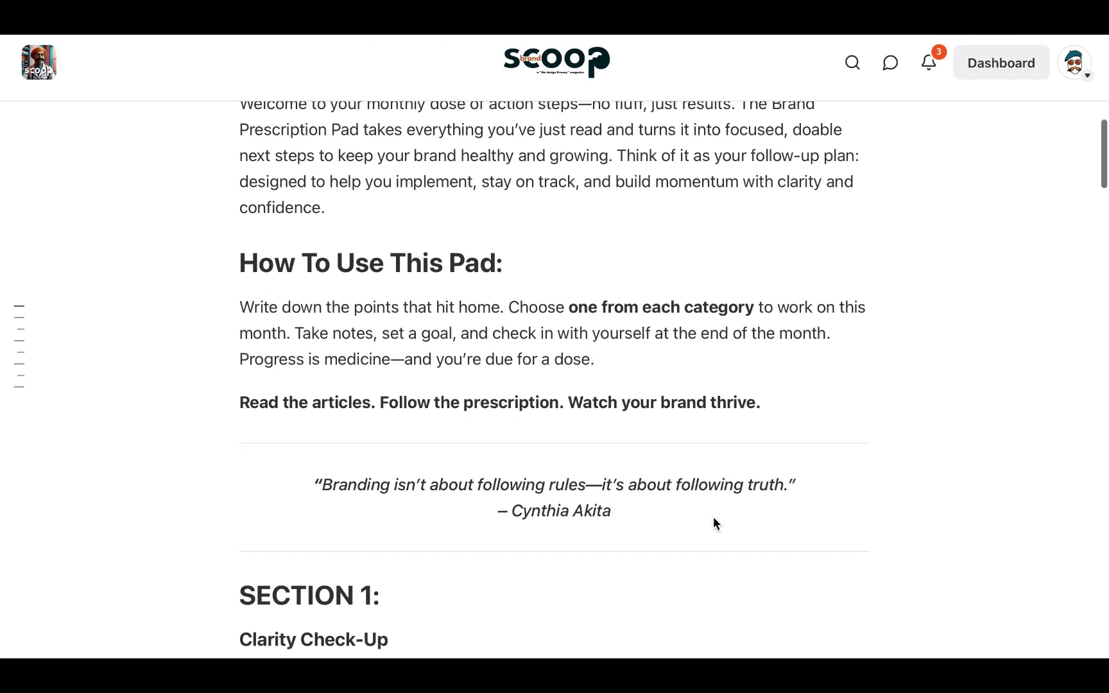
pyautogui.scroll(2, 713, 521)
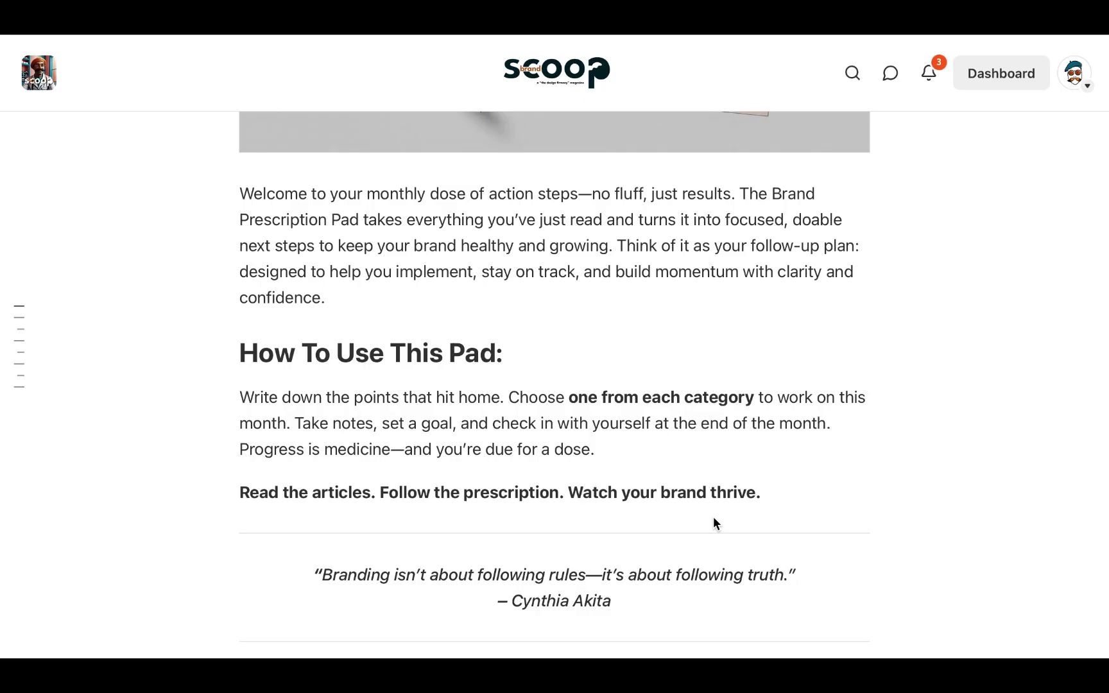
pyautogui.scroll(-10, 713, 517)
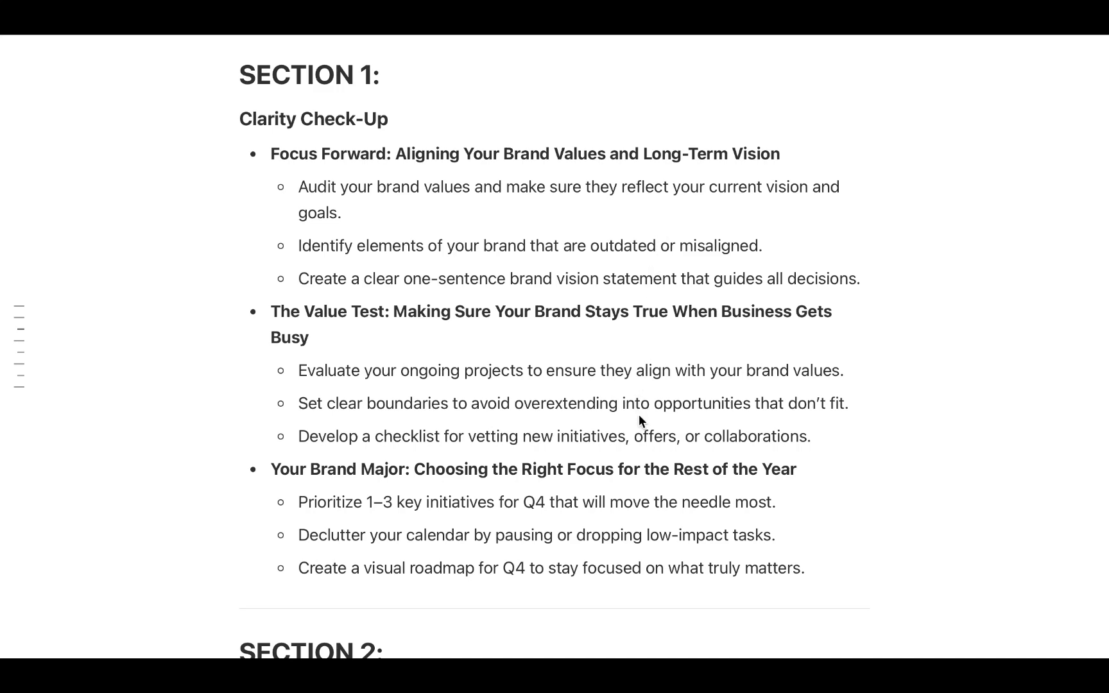
pyautogui.scroll(-5, 655, 478)
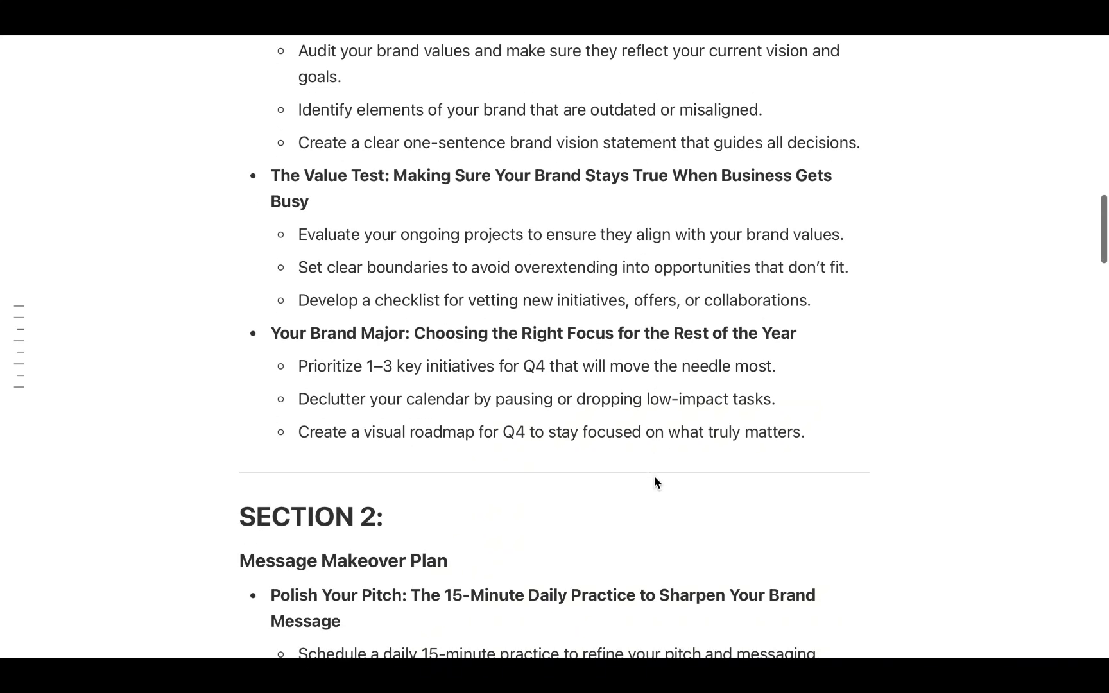
pyautogui.scroll(-2, 653, 475)
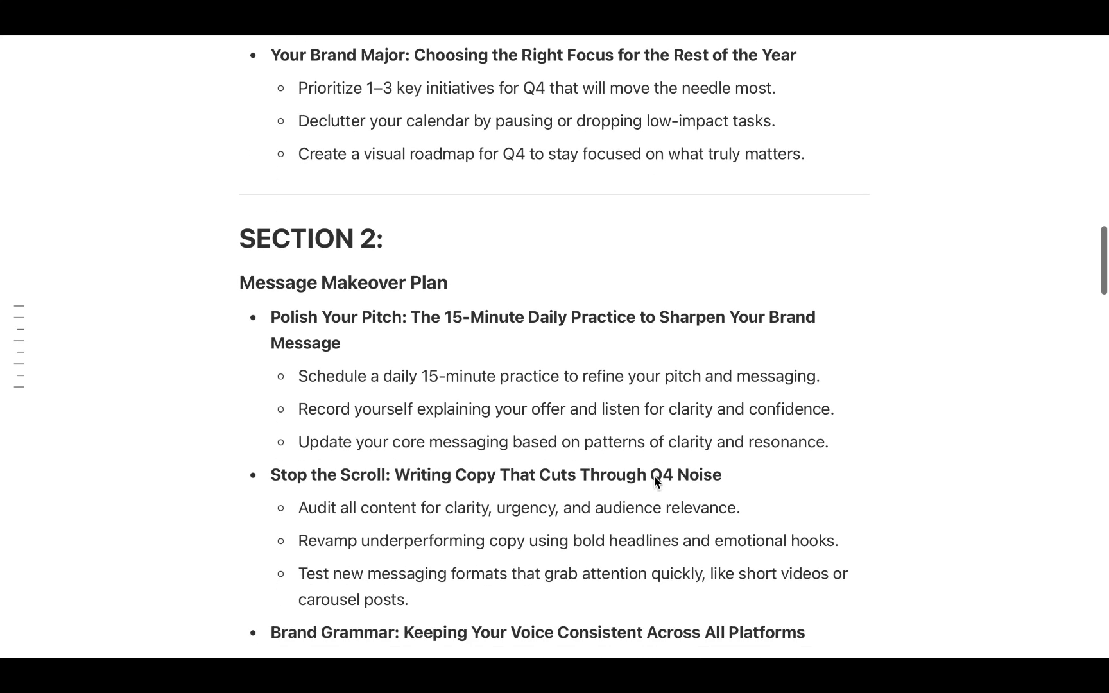
pyautogui.scroll(-2, 654, 475)
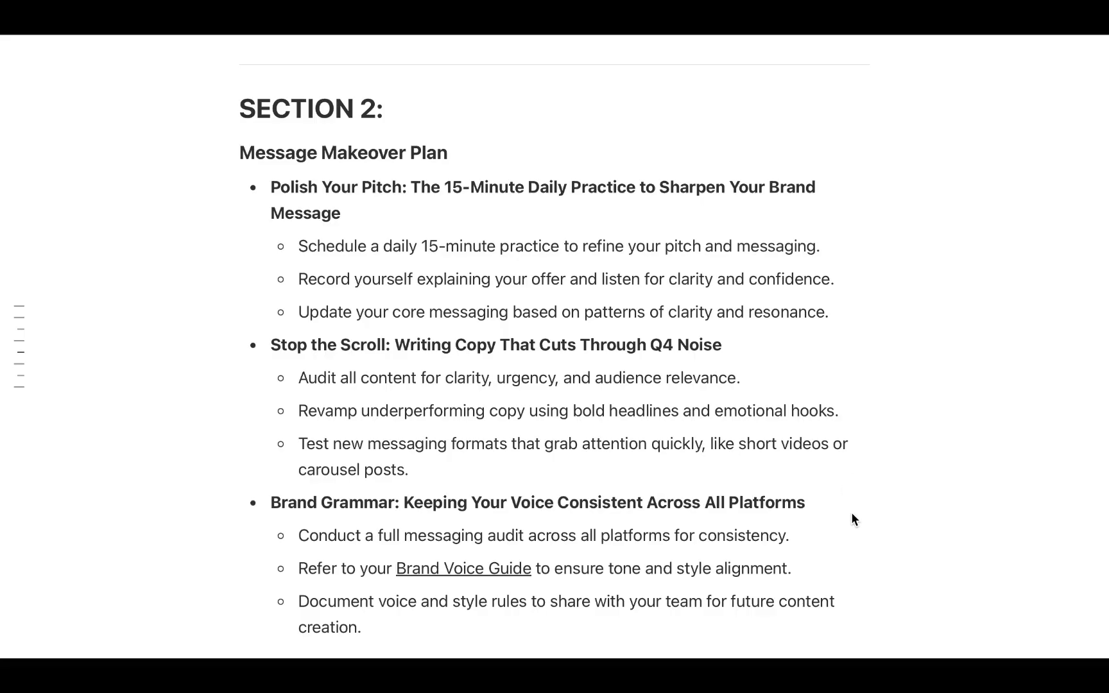
pyautogui.scroll(-10, 850, 512)
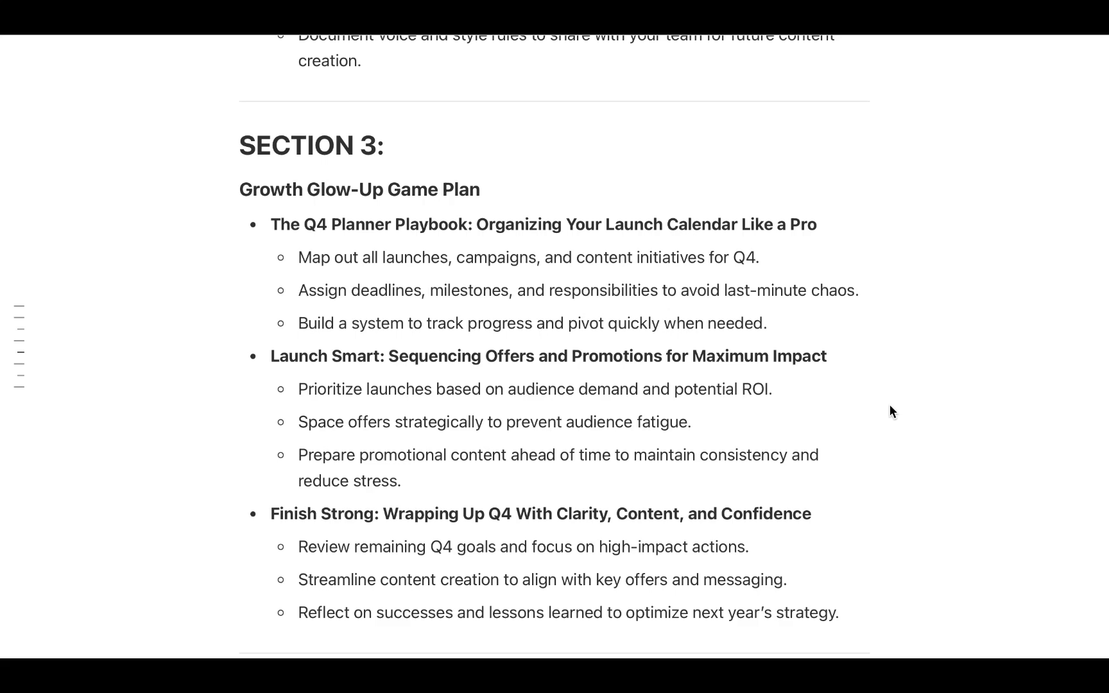
pyautogui.scroll(-10, 890, 406)
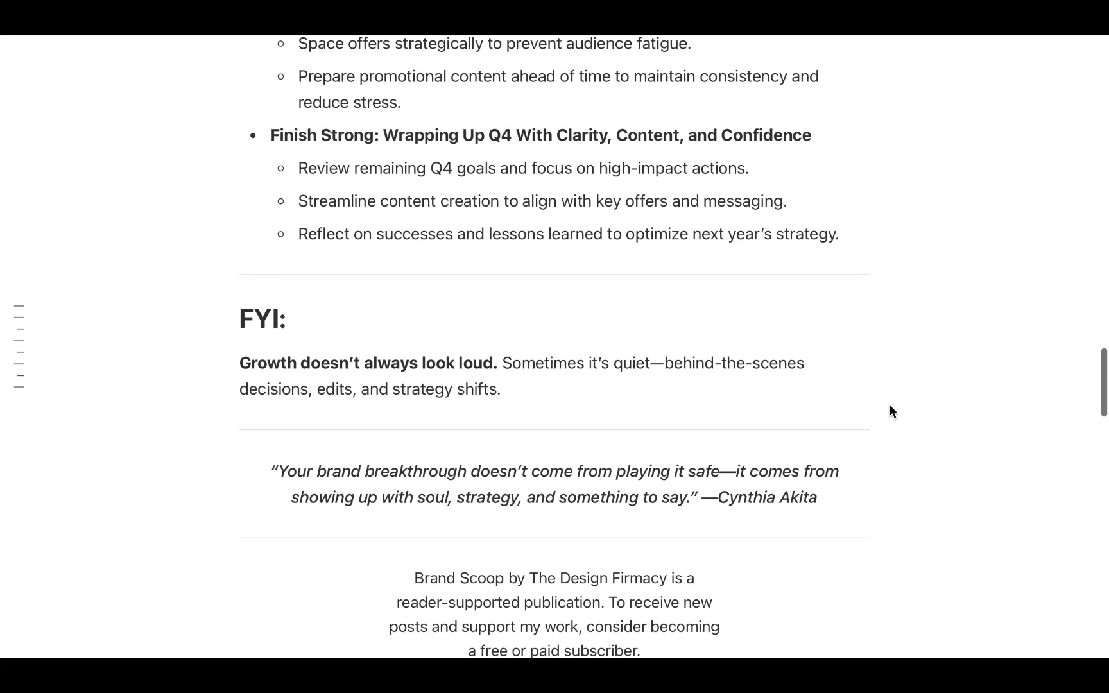
pyautogui.scroll(-6, 889, 411)
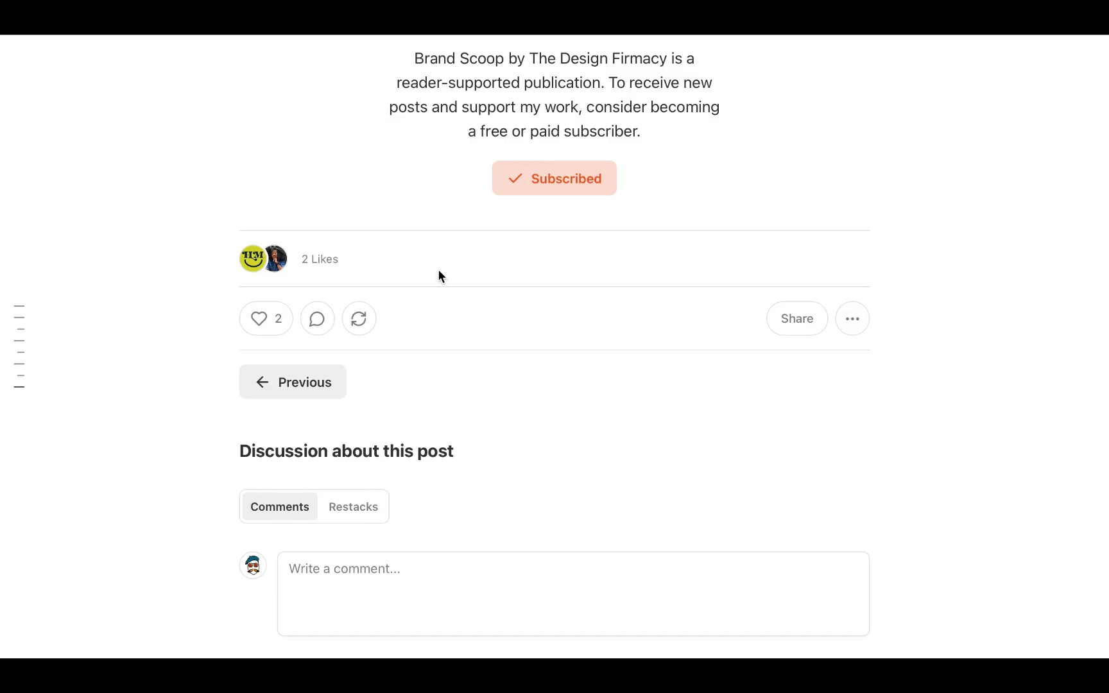
pyautogui.scroll(1, 827, 185)
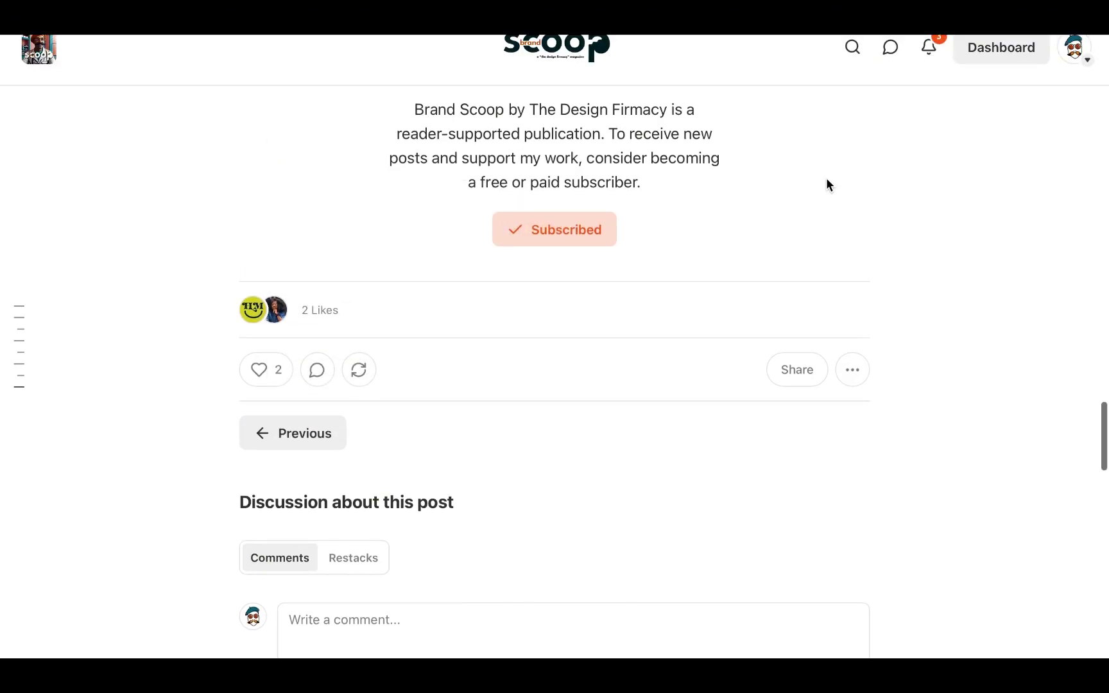
# Step: Go back from the Brand Prescription Pad through the August edition post to the home page's Edition Covers section
pyautogui.scroll(20, 826, 180)
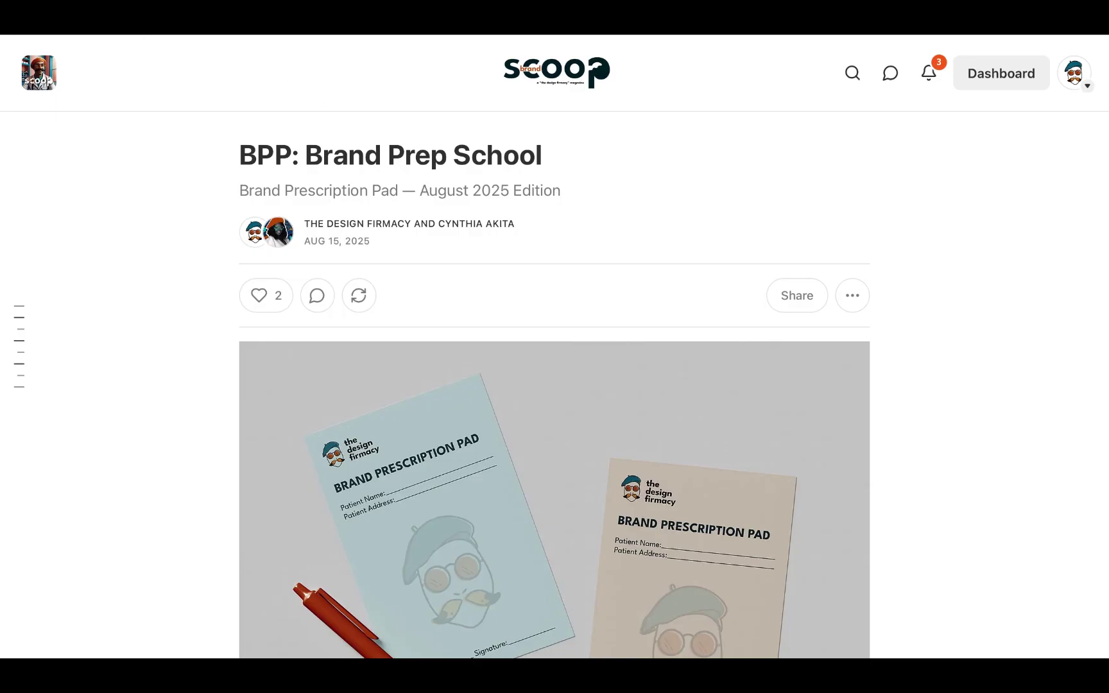
pyautogui.scroll(-20, 554, 385)
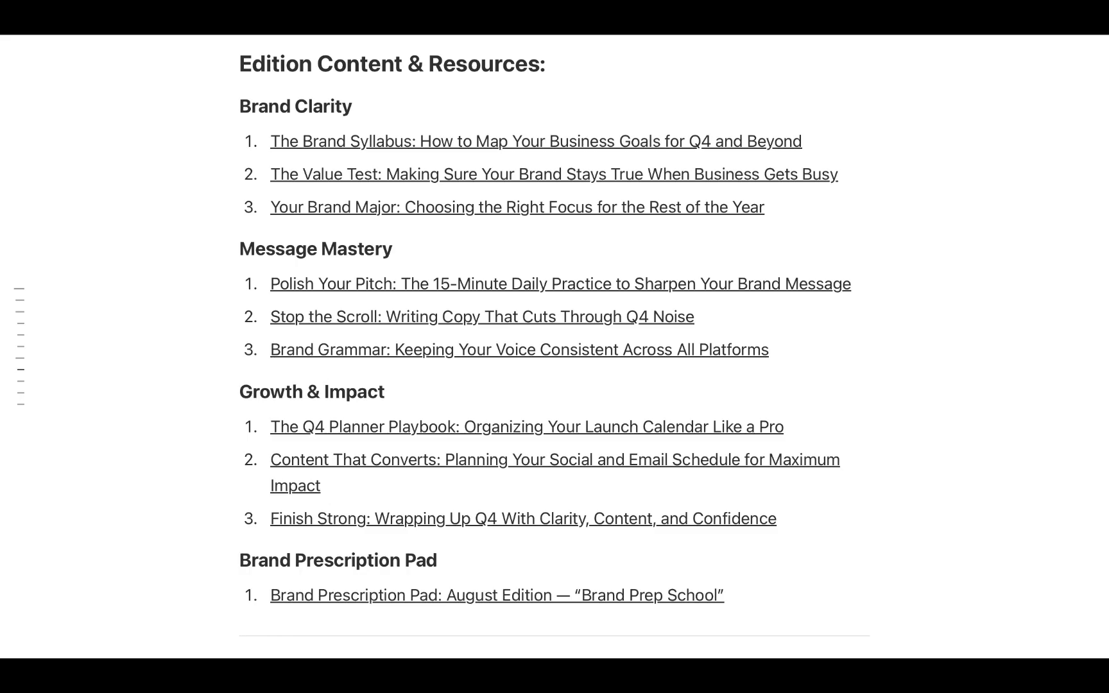
pyautogui.click(134, 30)
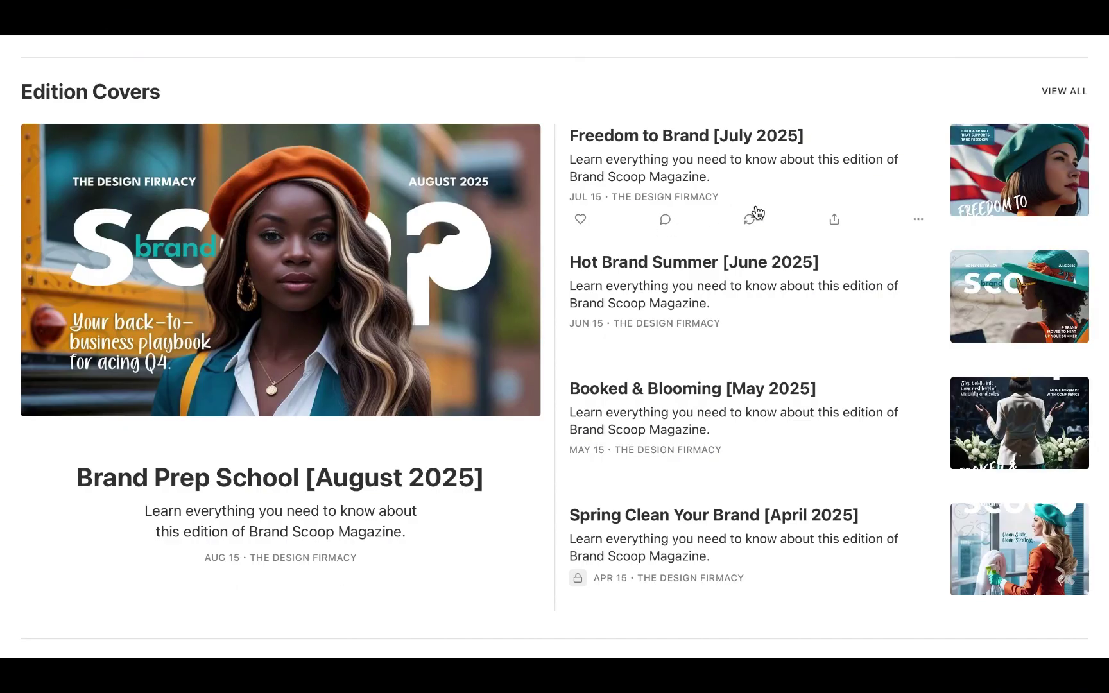
# Step: Open the full Edition Covers list and look through the editions from August 2025 back to April 2025
pyautogui.click(1053, 95)
pyautogui.scroll(-5, 913, 332)
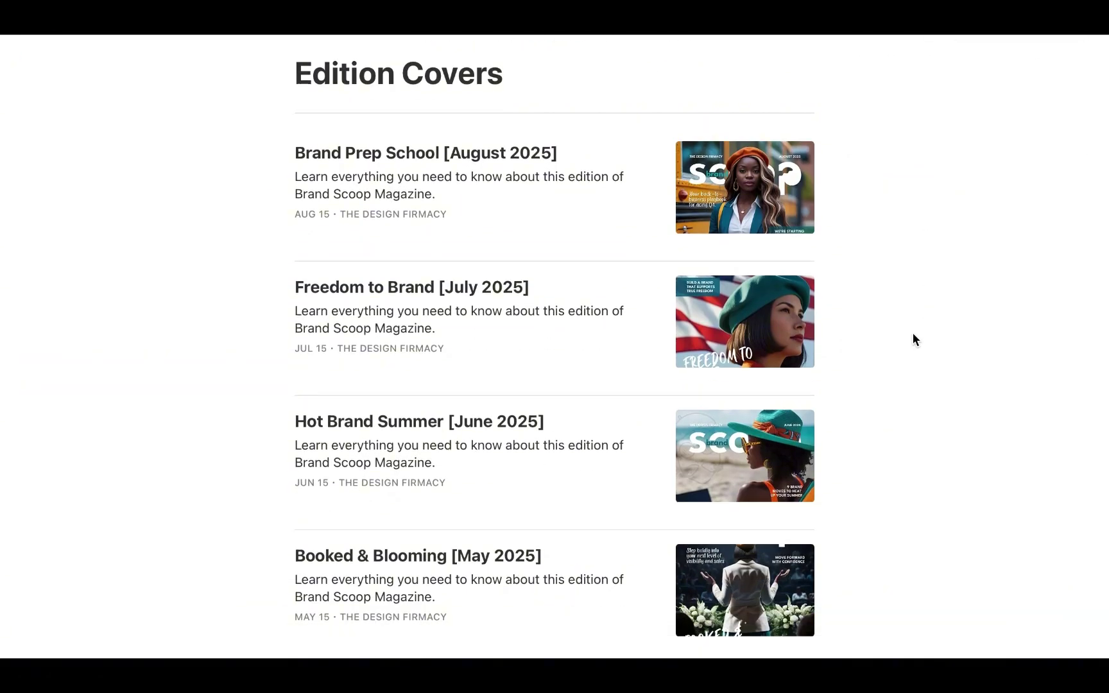
pyautogui.scroll(2, 912, 332)
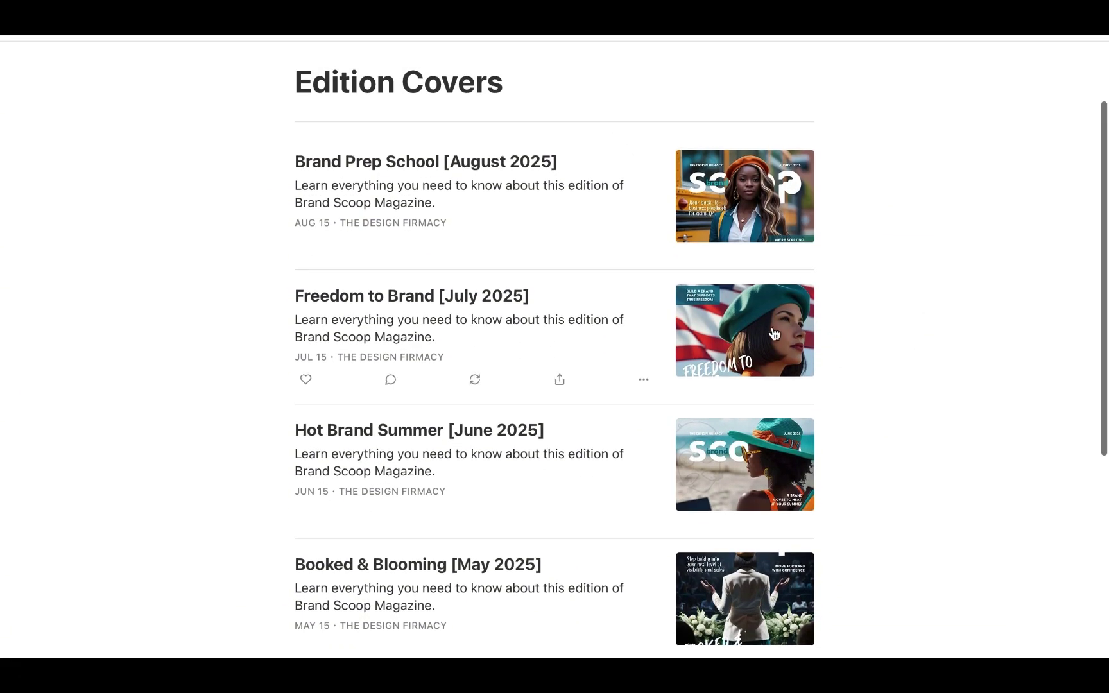
pyautogui.scroll(-3, 775, 333)
pyautogui.scroll(-3, 774, 333)
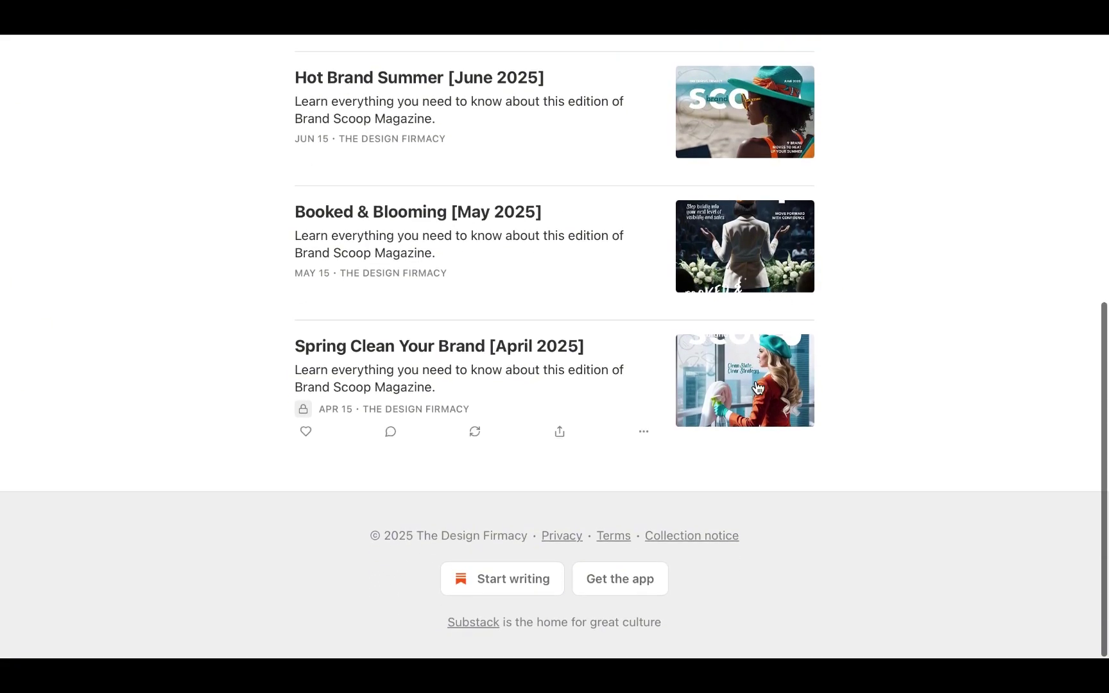
pyautogui.scroll(2, 754, 398)
pyautogui.scroll(5, 757, 388)
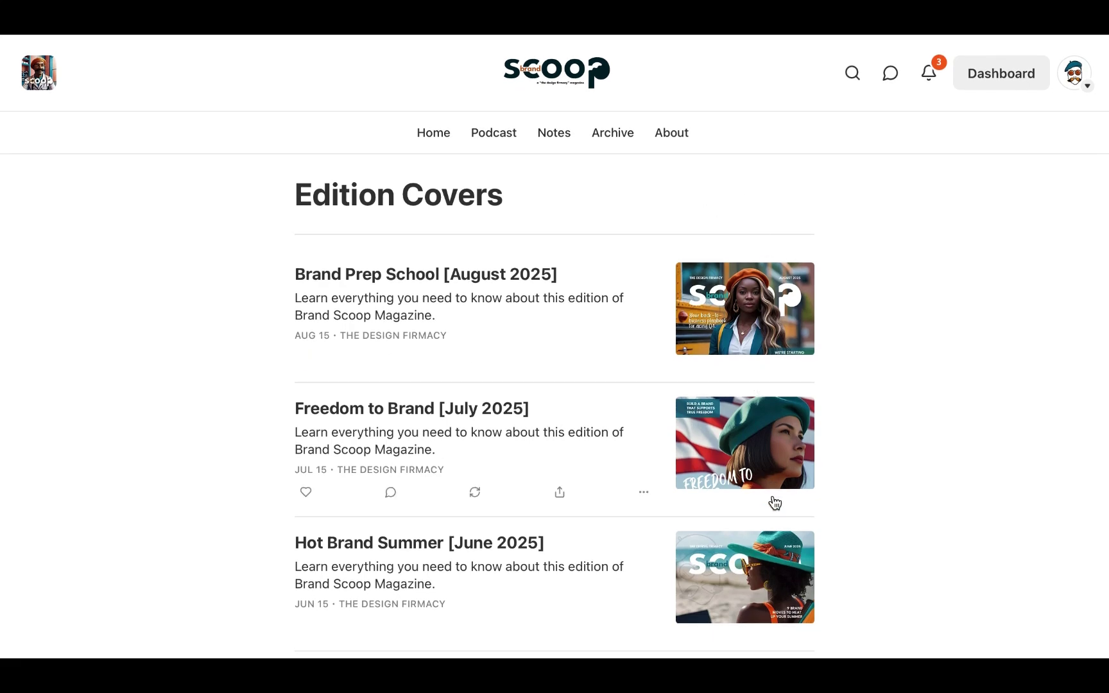
pyautogui.scroll(-2, 772, 570)
pyautogui.scroll(-4, 772, 570)
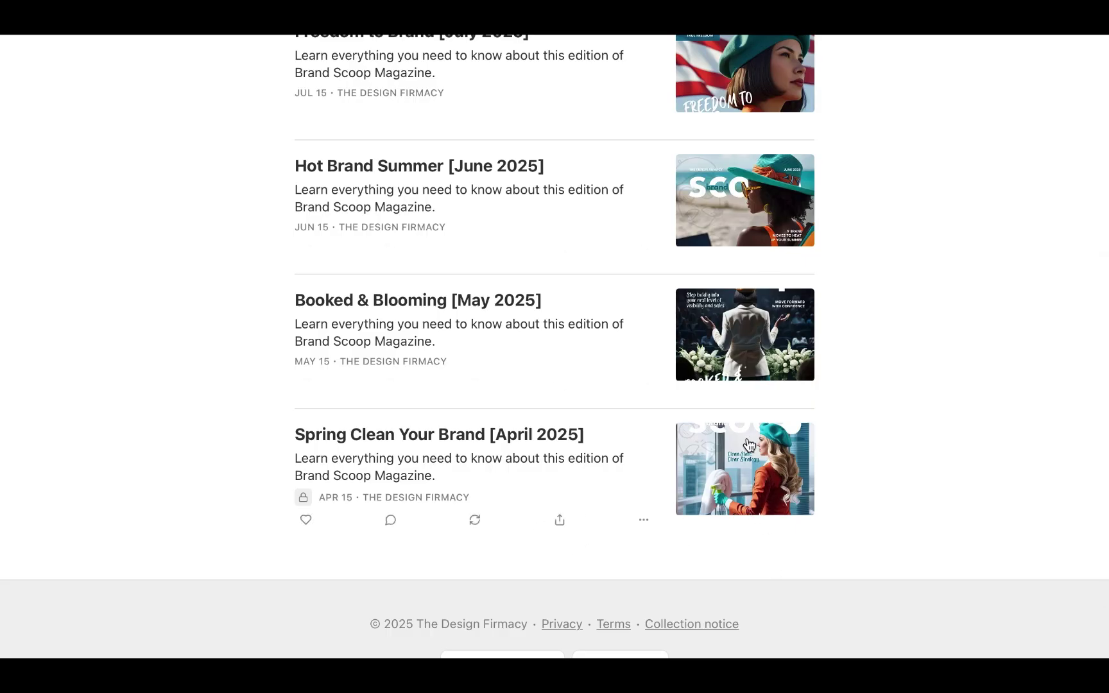
# Step: Open the Spring Clean Your Brand [April 2025] edition and read its cover, About the Cover and About this Edition sections
pyautogui.scroll(1, 754, 475)
pyautogui.click(744, 512)
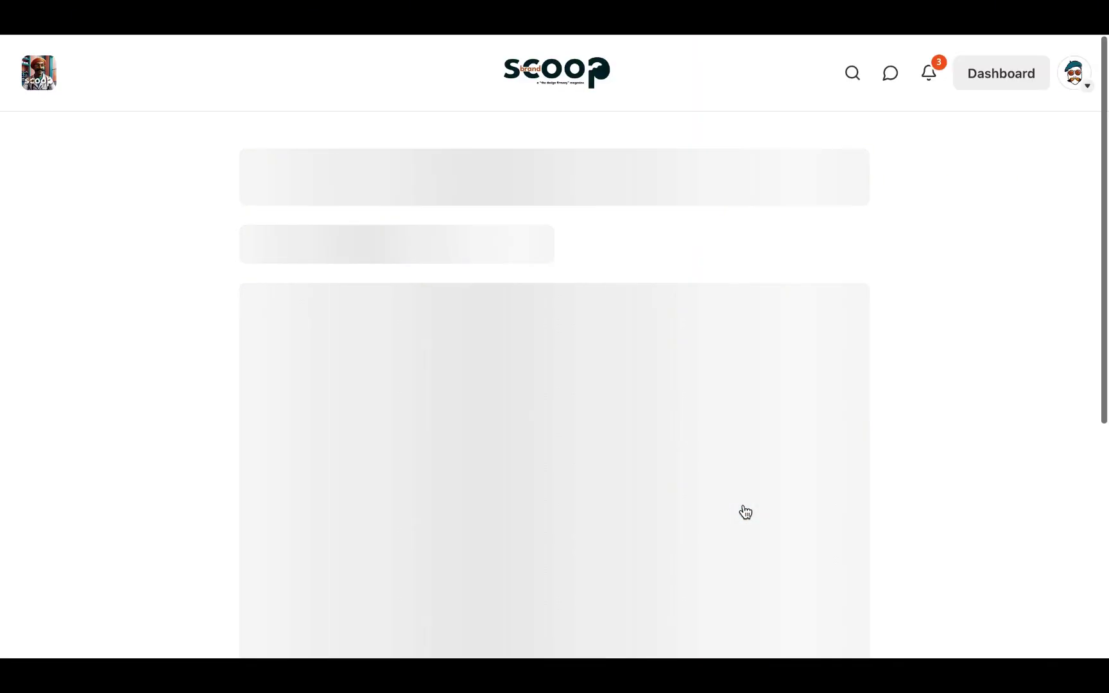
pyautogui.scroll(-9, 916, 378)
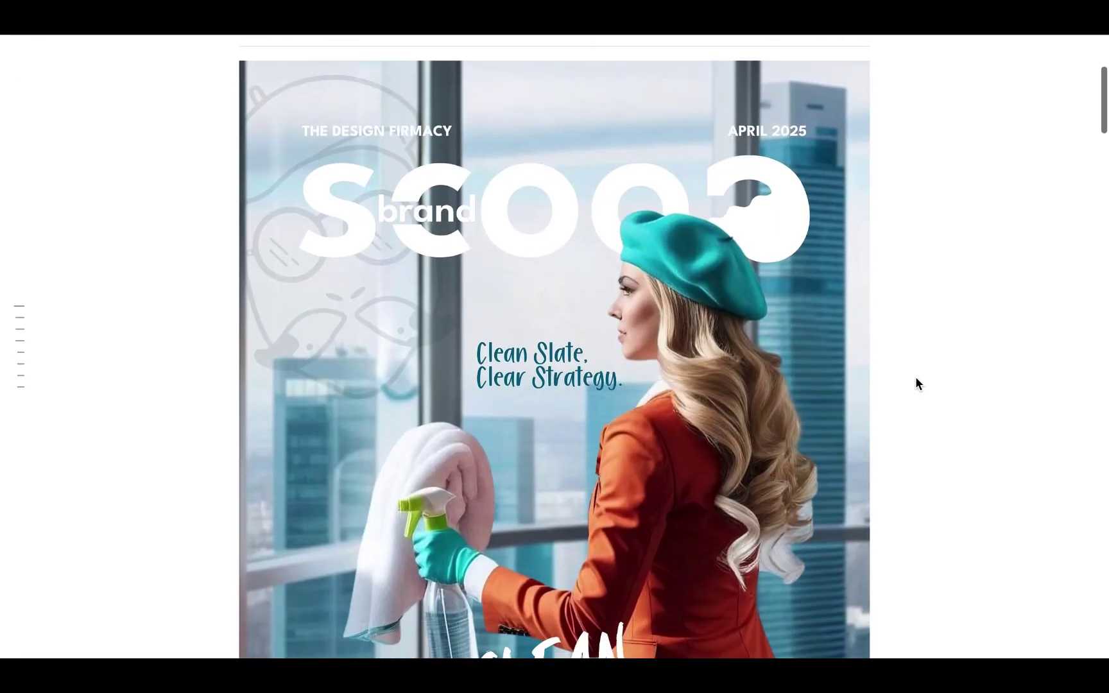
pyautogui.scroll(-5, 916, 379)
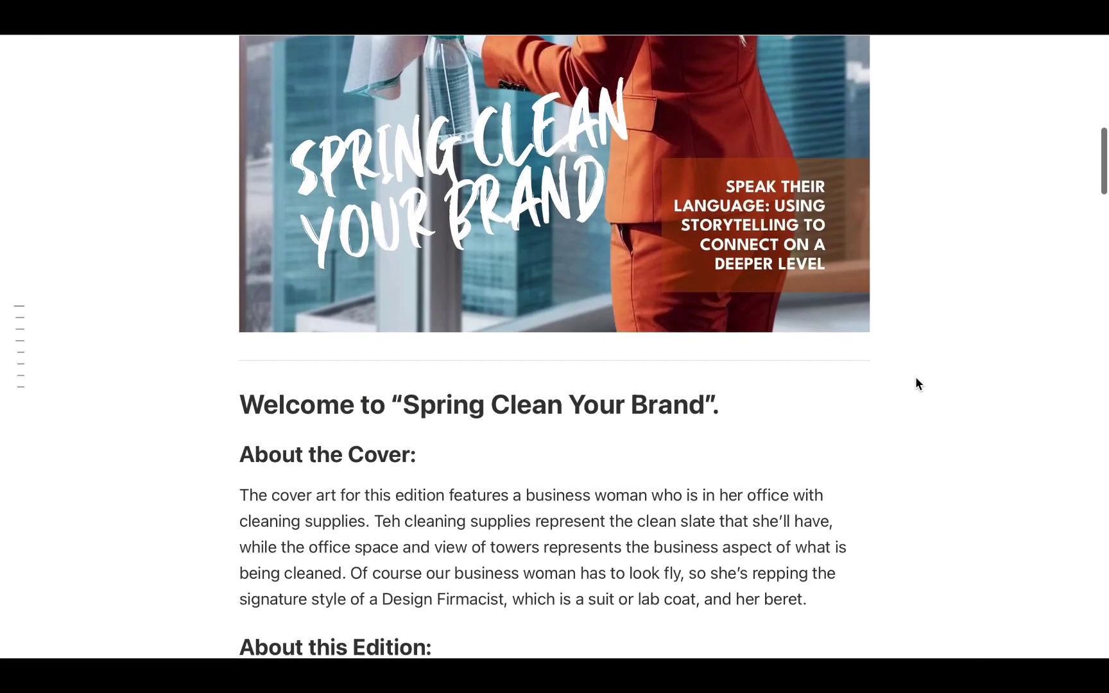
pyautogui.scroll(-2, 915, 380)
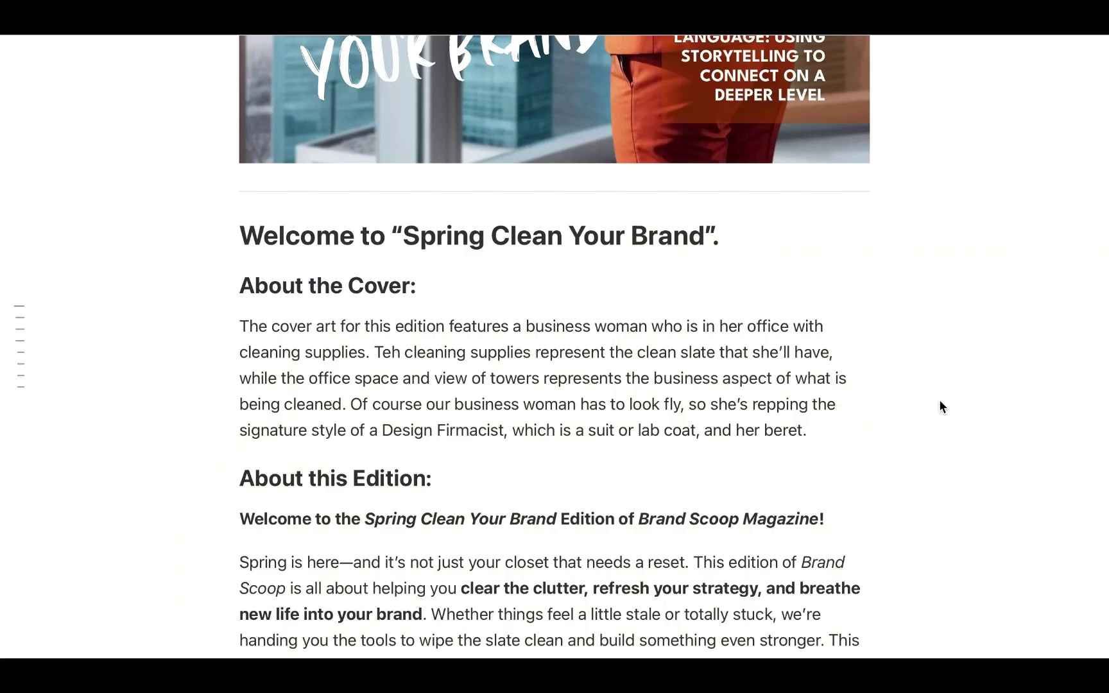
pyautogui.scroll(-2, 940, 403)
pyautogui.scroll(-4, 940, 403)
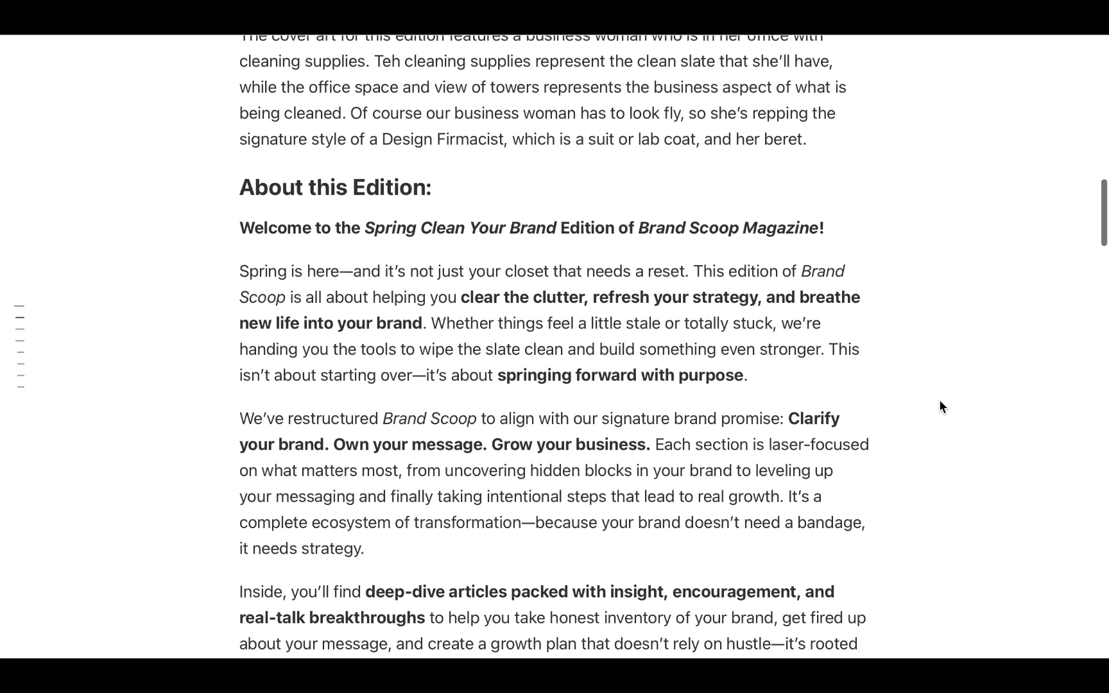
pyautogui.scroll(8, 939, 403)
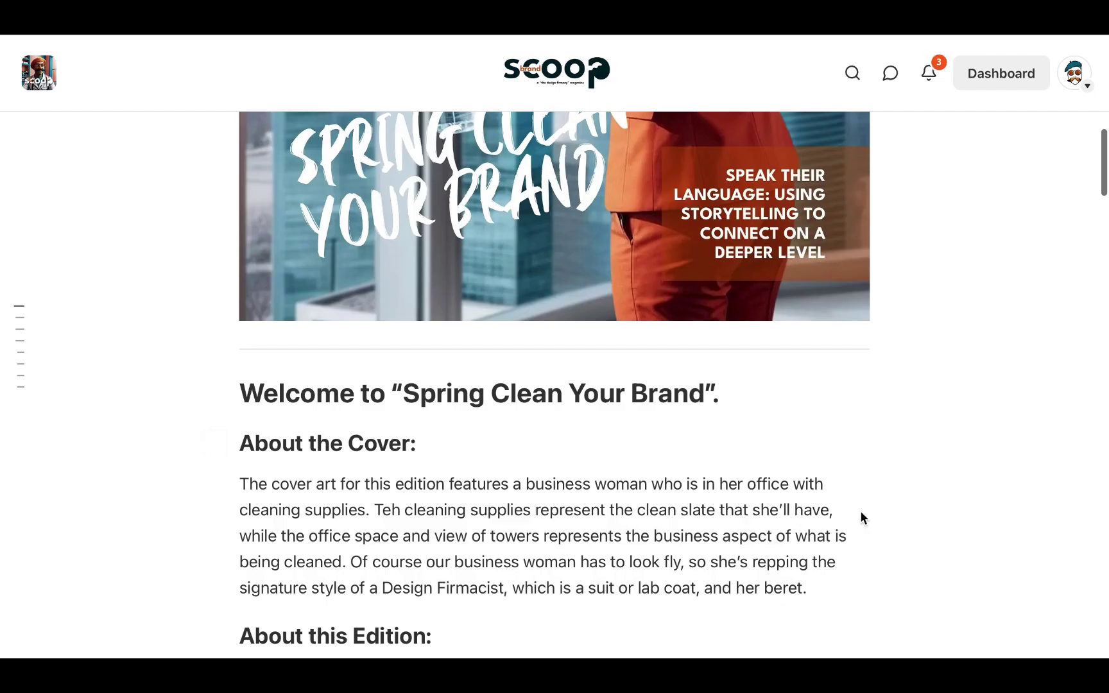
pyautogui.scroll(-7, 860, 518)
pyautogui.scroll(-3, 912, 536)
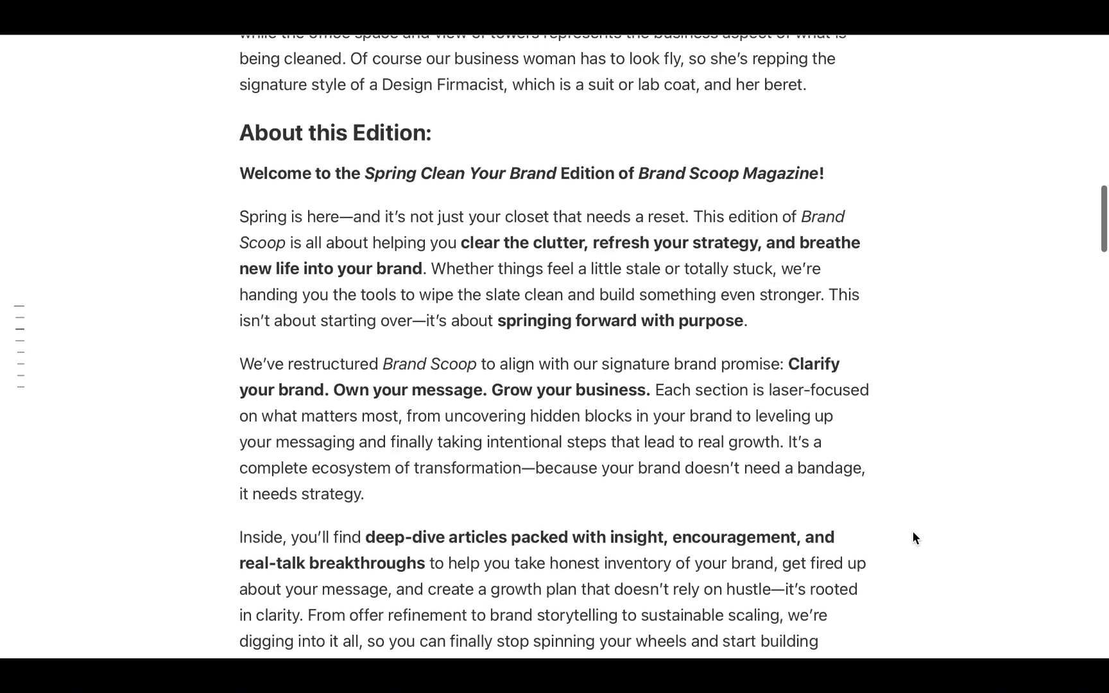
# Step: Go through the April edition's group subscription offer and its Edition Content & Resources list, down to the Brand Prescription Pad
pyautogui.scroll(-12, 913, 533)
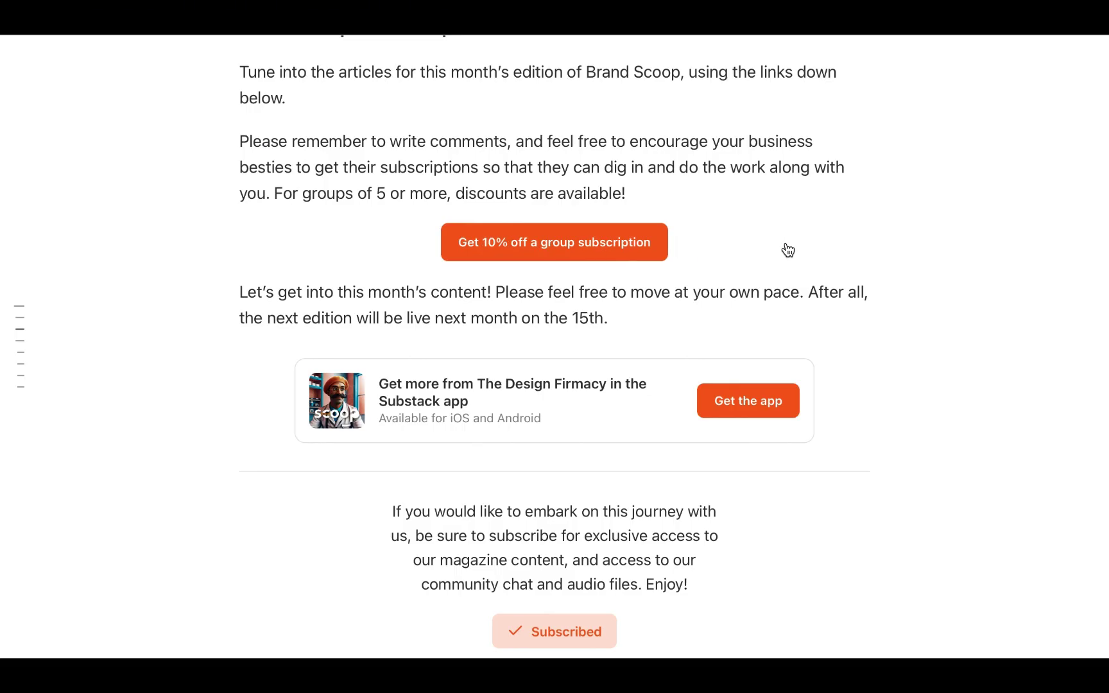
pyautogui.scroll(-12, 893, 374)
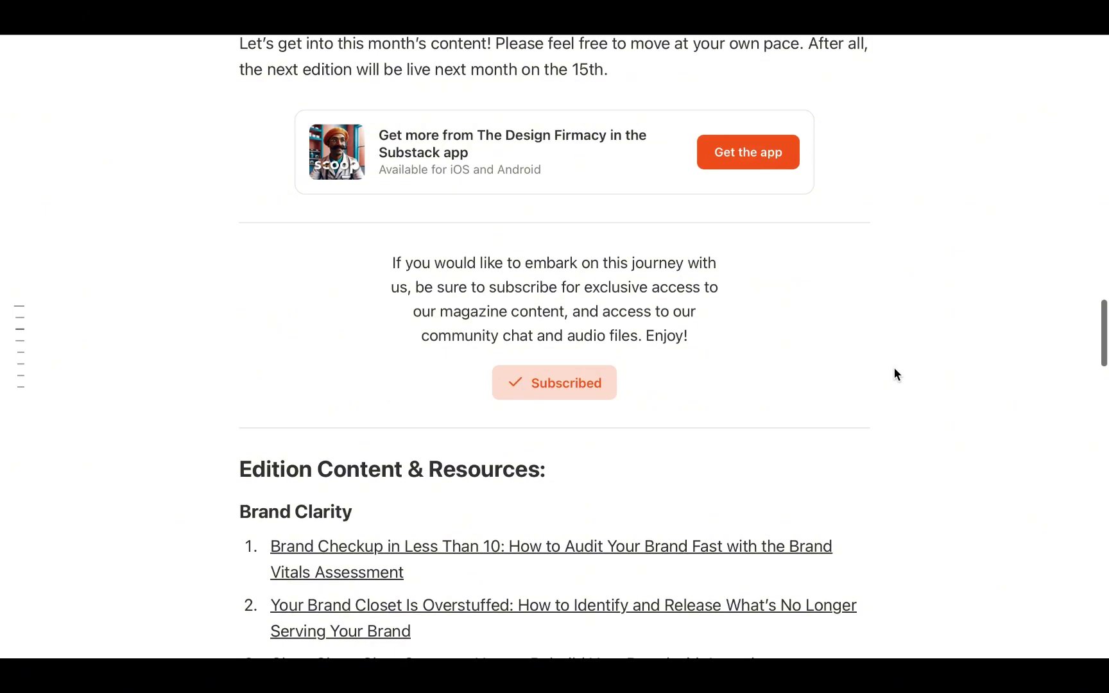
pyautogui.scroll(6, 895, 374)
pyautogui.scroll(1, 895, 374)
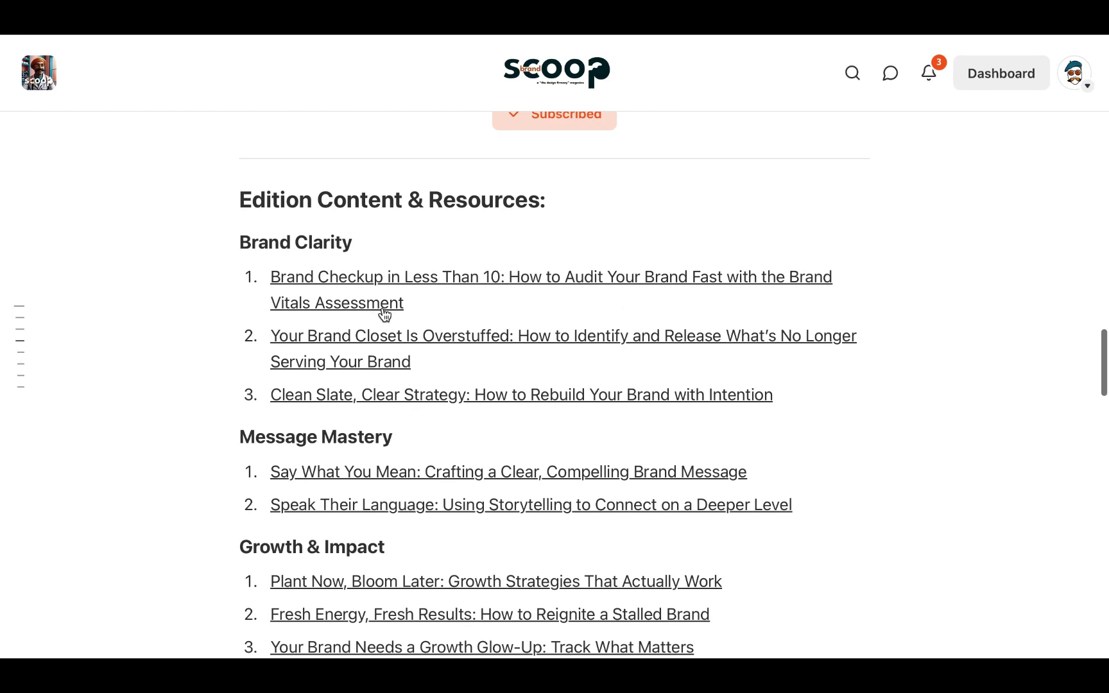
pyautogui.scroll(-4, 642, 462)
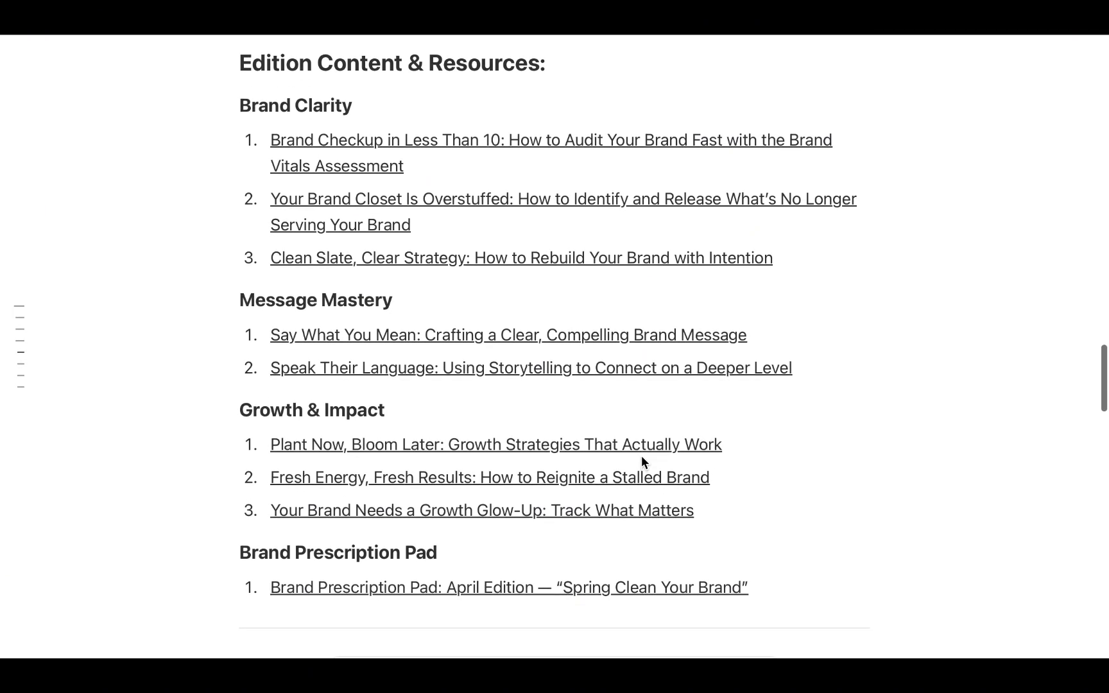
pyautogui.scroll(-1, 643, 462)
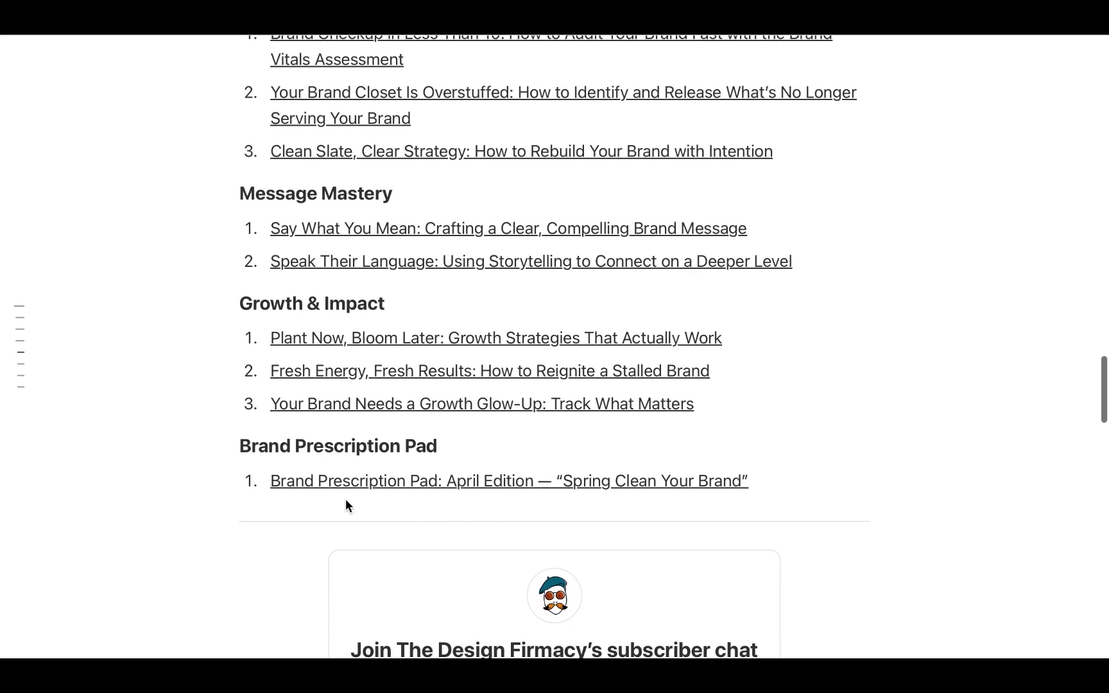
# Step: Follow the April Edition Brand Prescription Pad link, then return to the magazine's home page
pyautogui.click(503, 482)
pyautogui.scroll(-8, 501, 494)
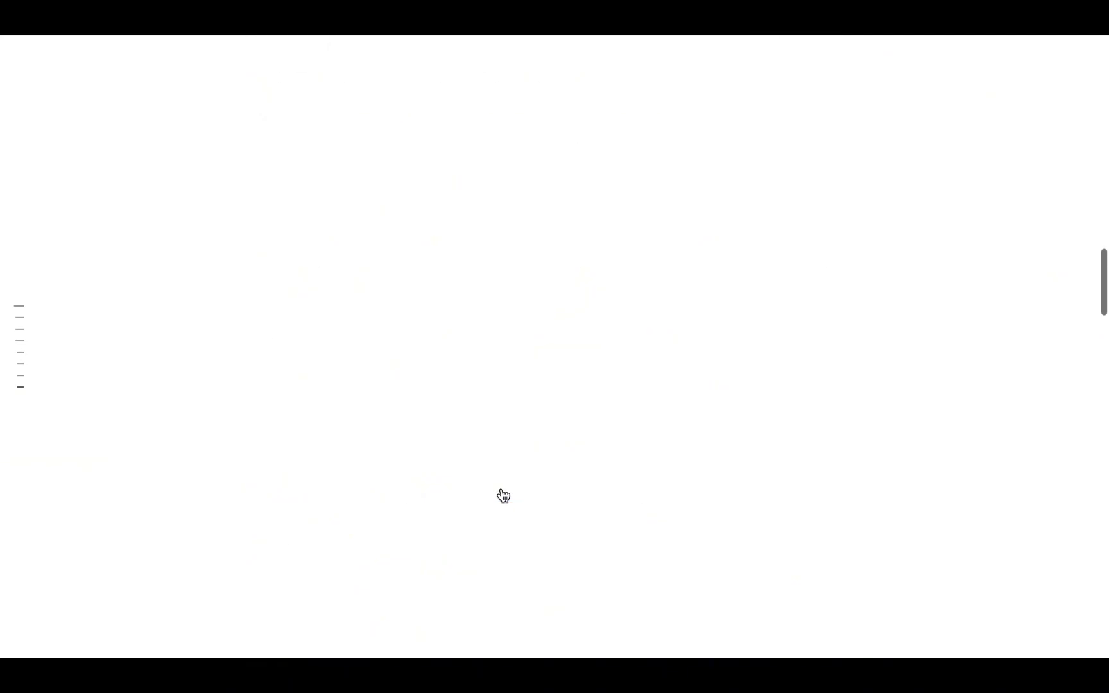
pyautogui.scroll(10, 503, 494)
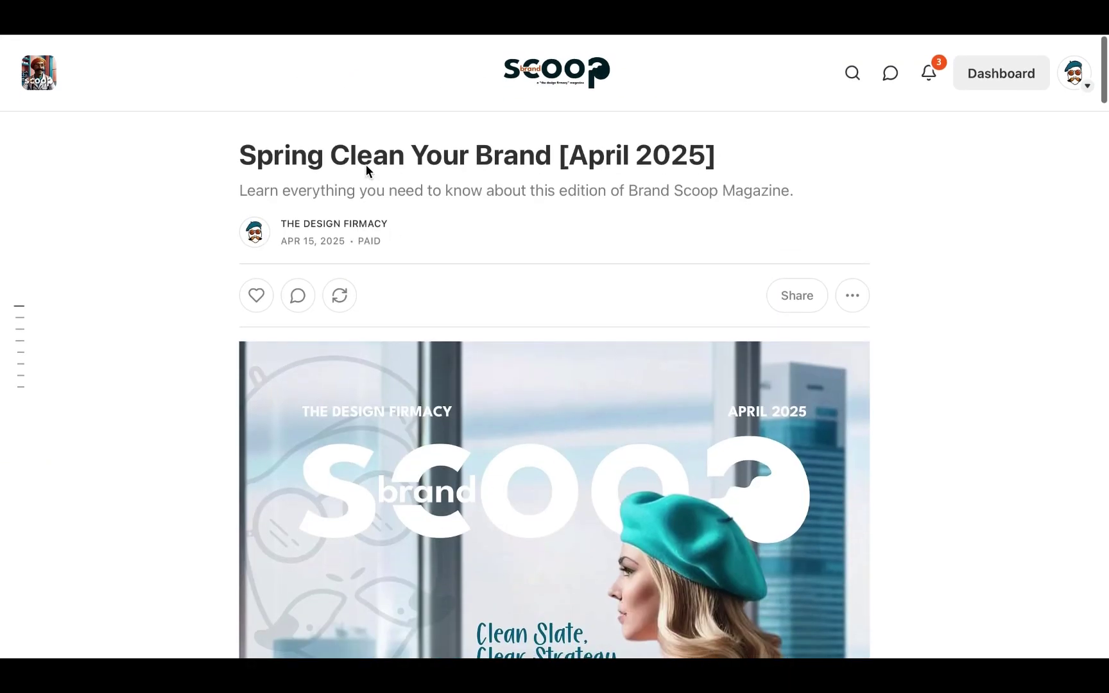
pyautogui.click(527, 73)
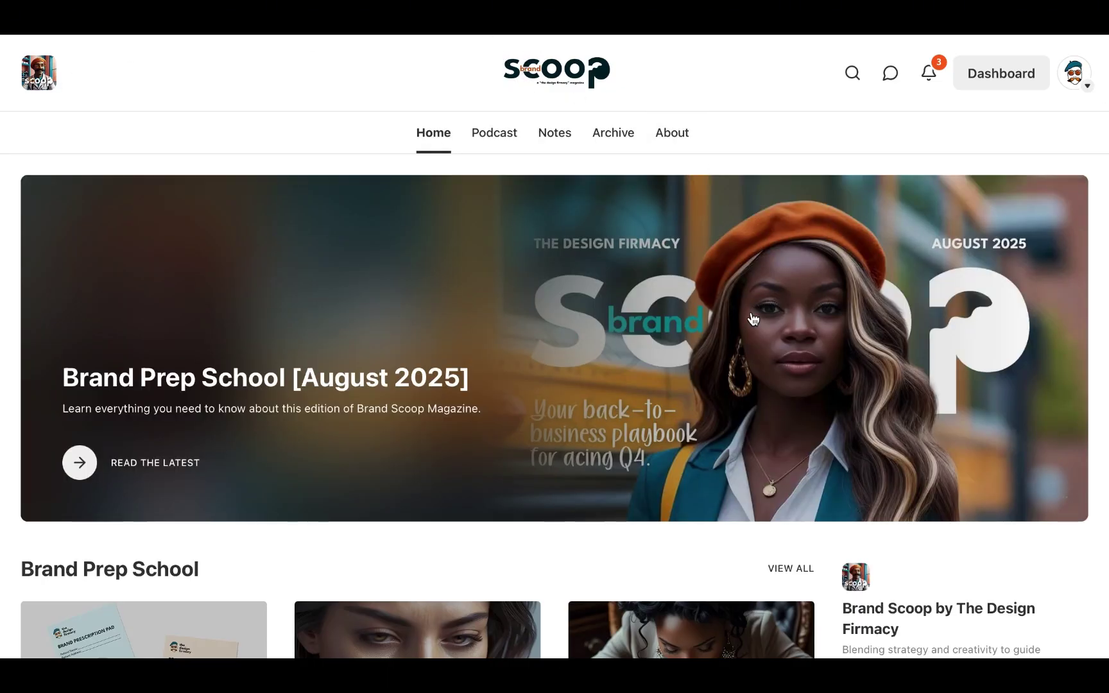
# Step: Open the Podcast page and look over the Brand Scoop: Audio banner, listening options and latest episodes
pyautogui.click(508, 136)
pyautogui.scroll(-1, 789, 348)
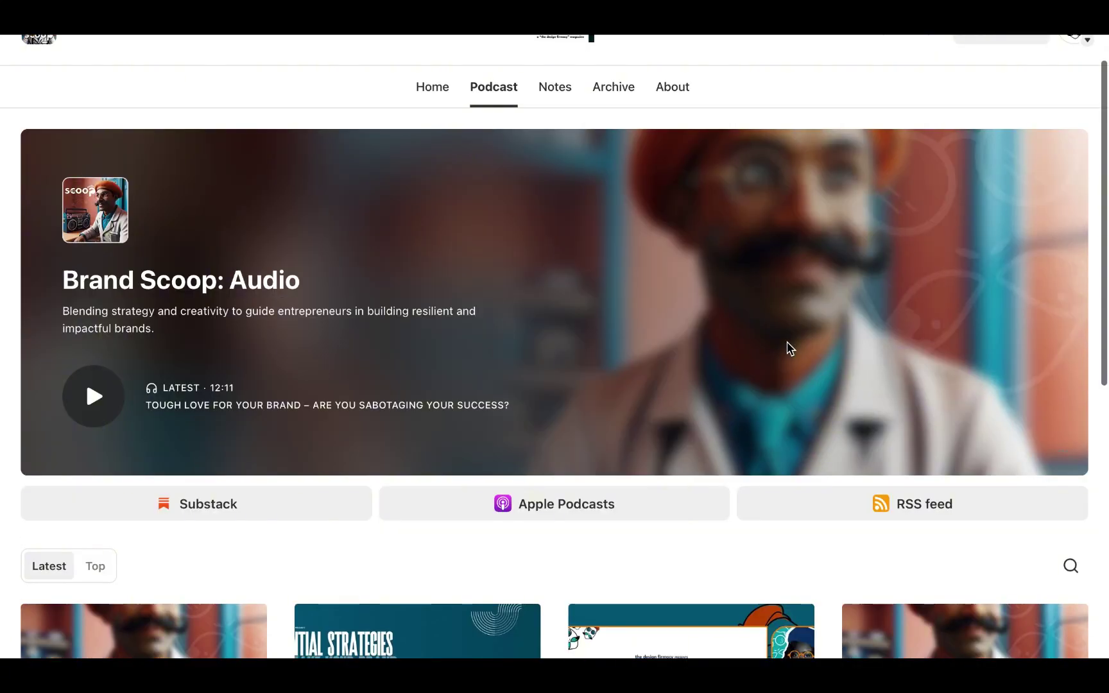
pyautogui.scroll(-6, 790, 348)
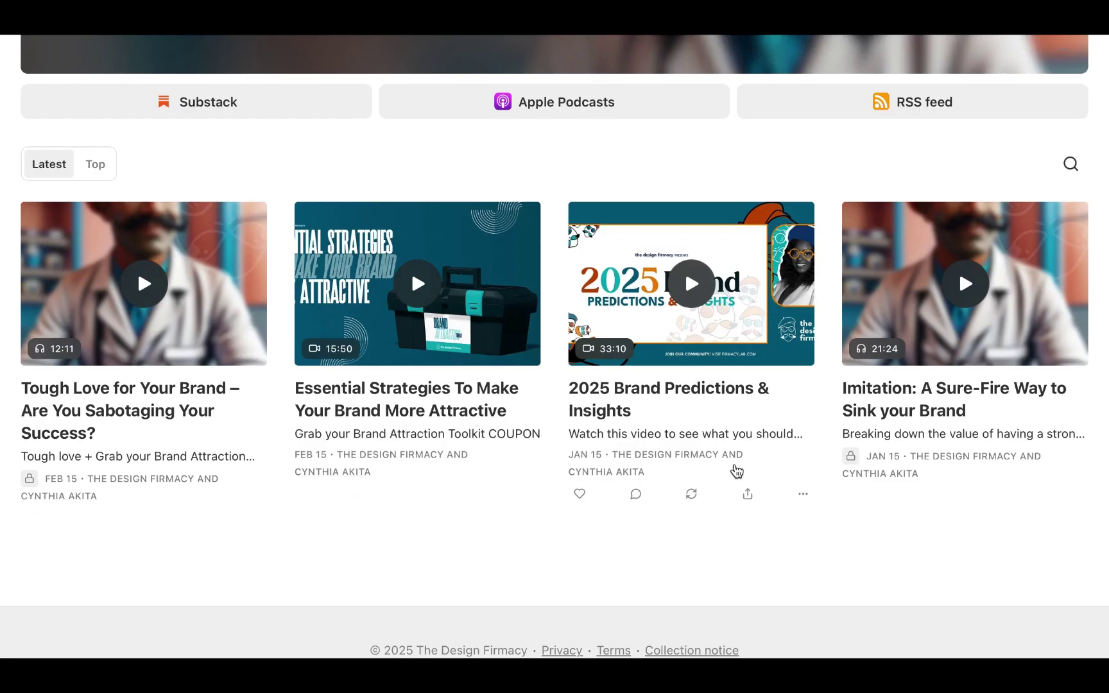
pyautogui.scroll(7, 774, 373)
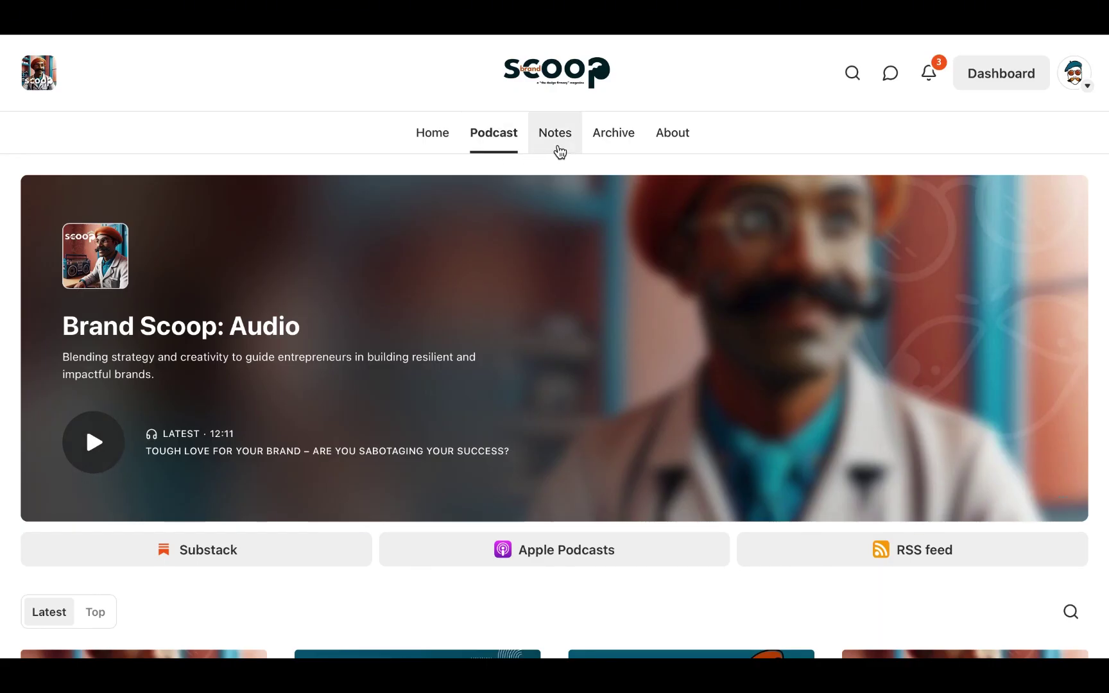
# Step: View the Notes page, then open the Archive and skim its list of latest posts
pyautogui.click(557, 146)
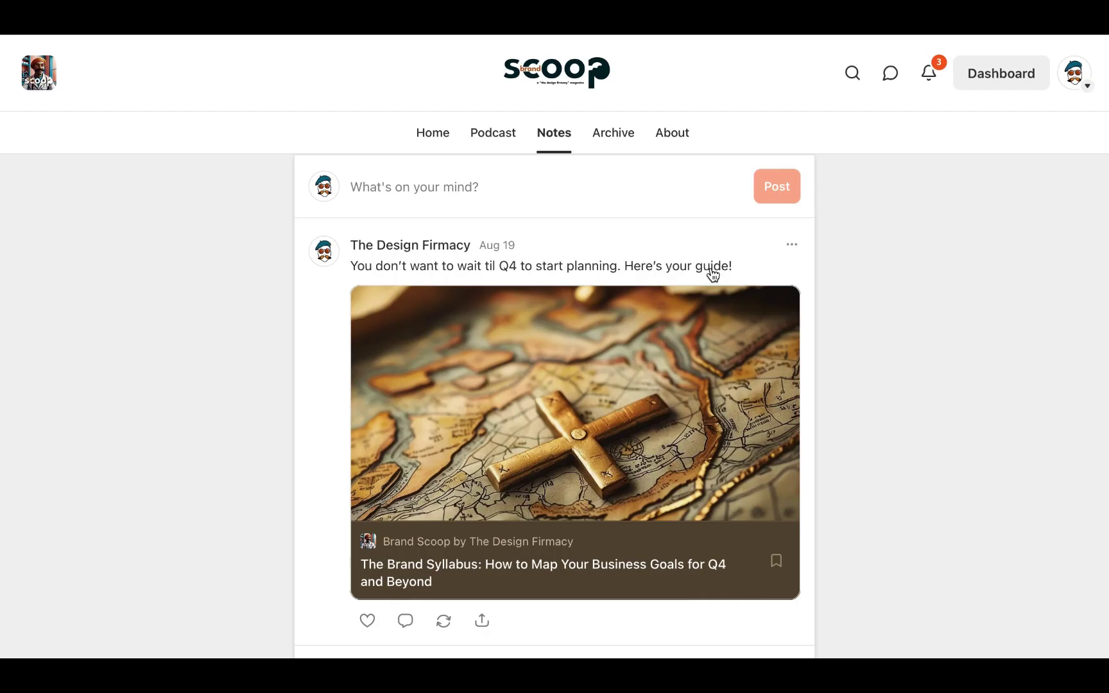
pyautogui.click(615, 140)
pyautogui.moveTo(668, 301)
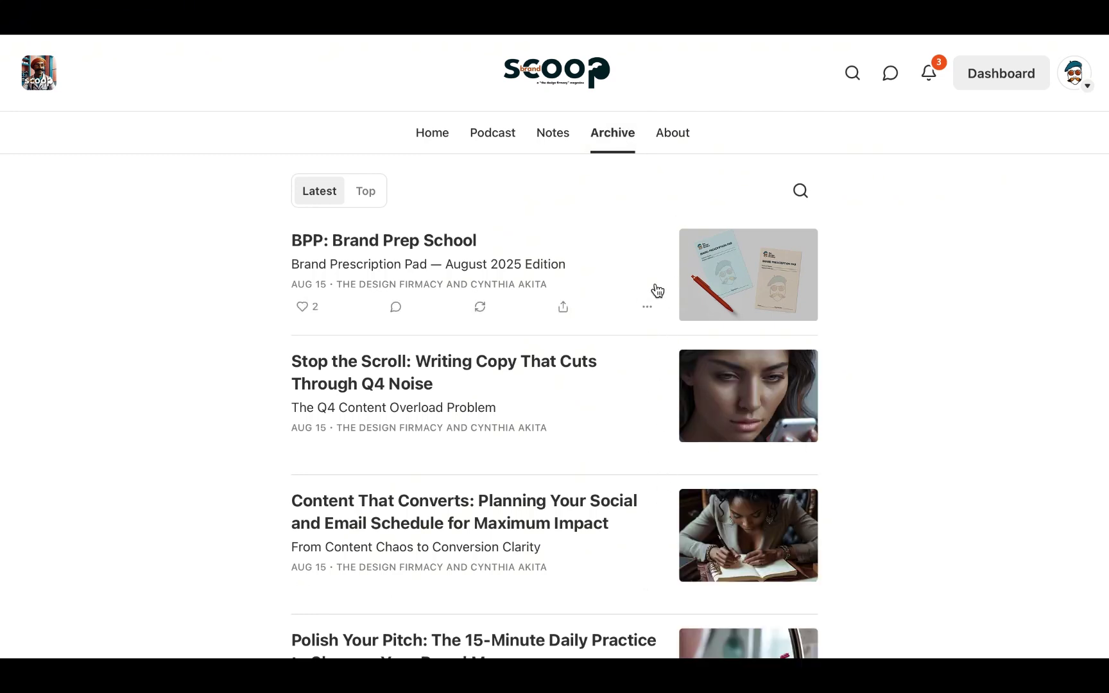
pyautogui.scroll(-20, 657, 290)
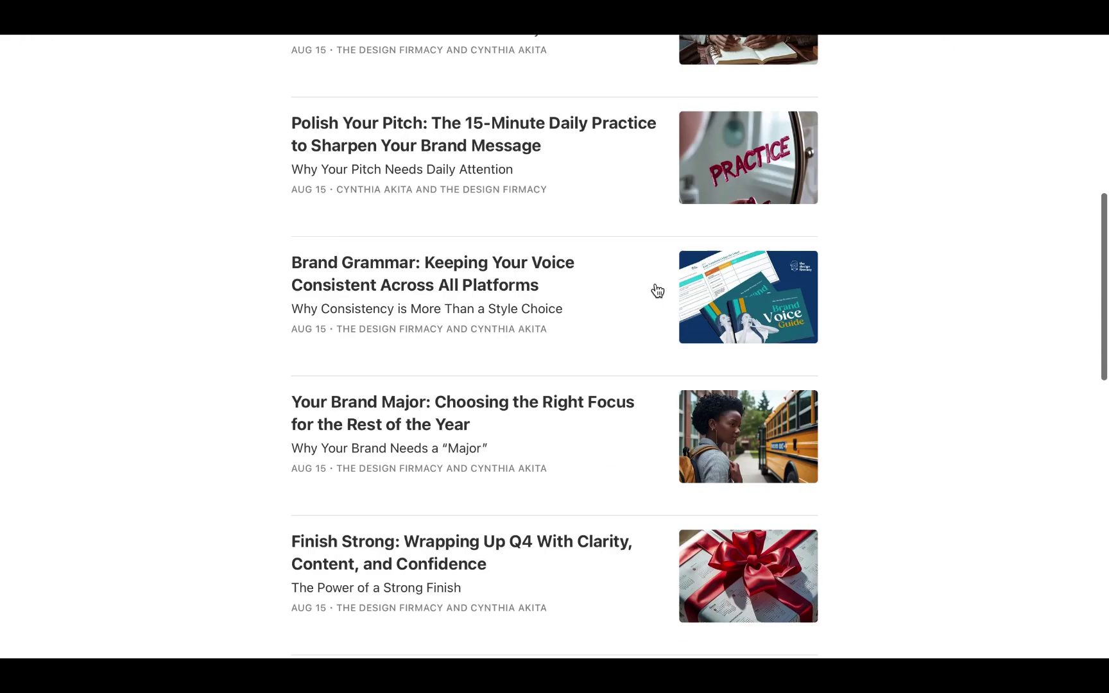
pyautogui.scroll(20, 654, 292)
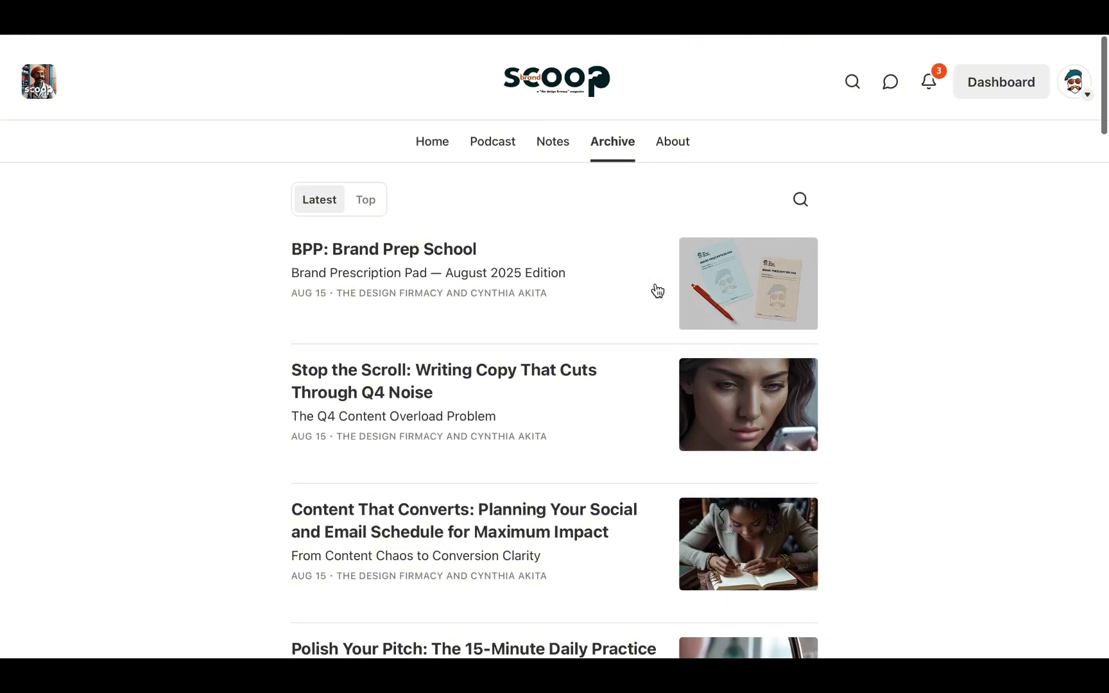
# Step: Open the About page and read About Brand Scoop, Why subscribe?, Stay up-to-date and Join the crew
pyautogui.click(672, 138)
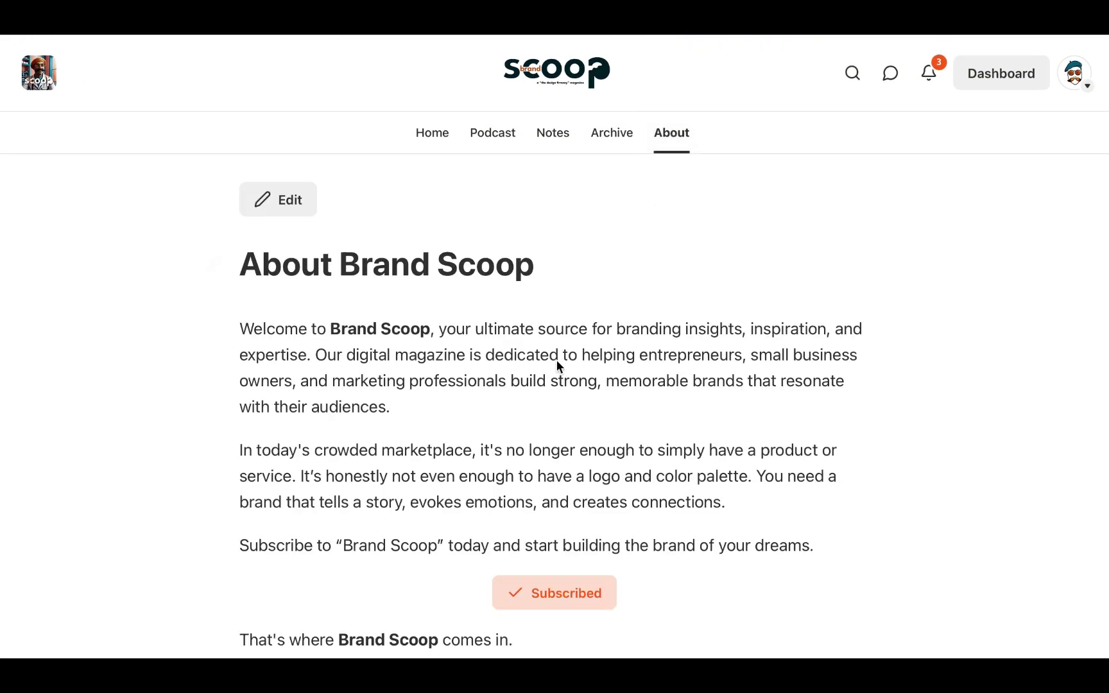
pyautogui.scroll(-2, 866, 424)
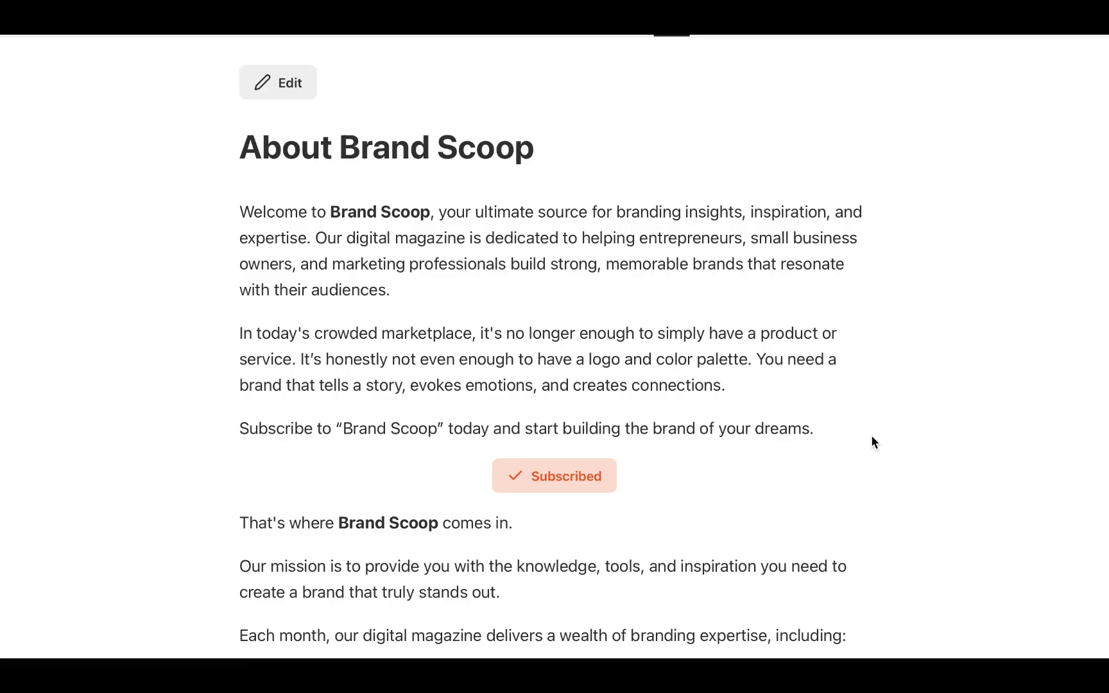
pyautogui.scroll(-10, 871, 436)
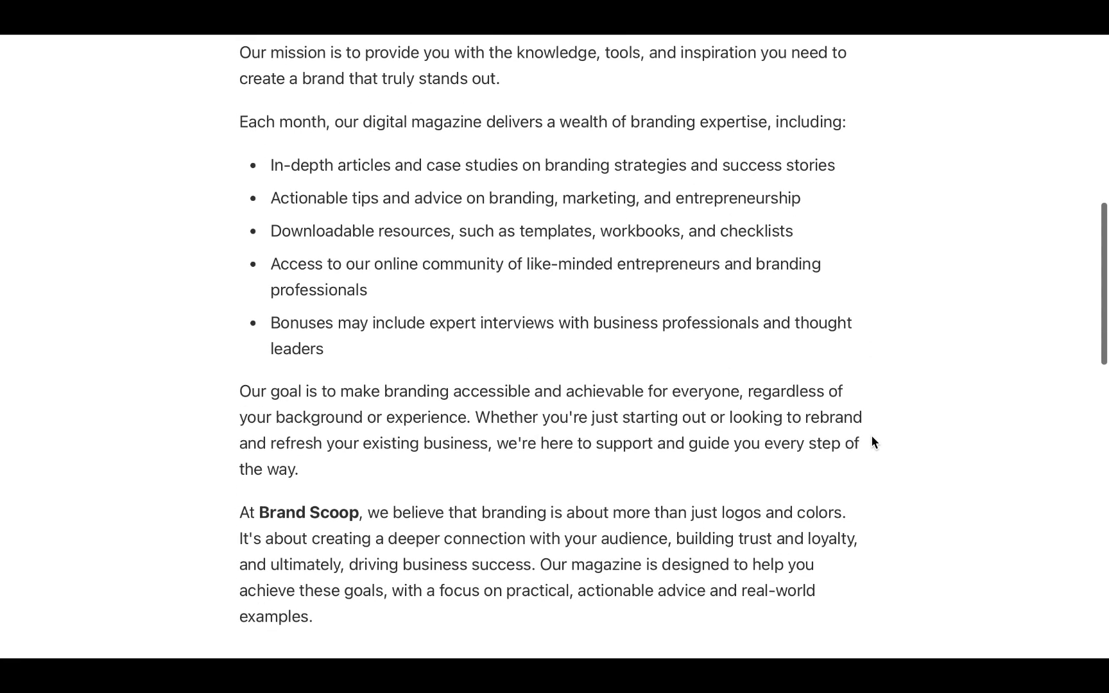
pyautogui.scroll(-3, 872, 443)
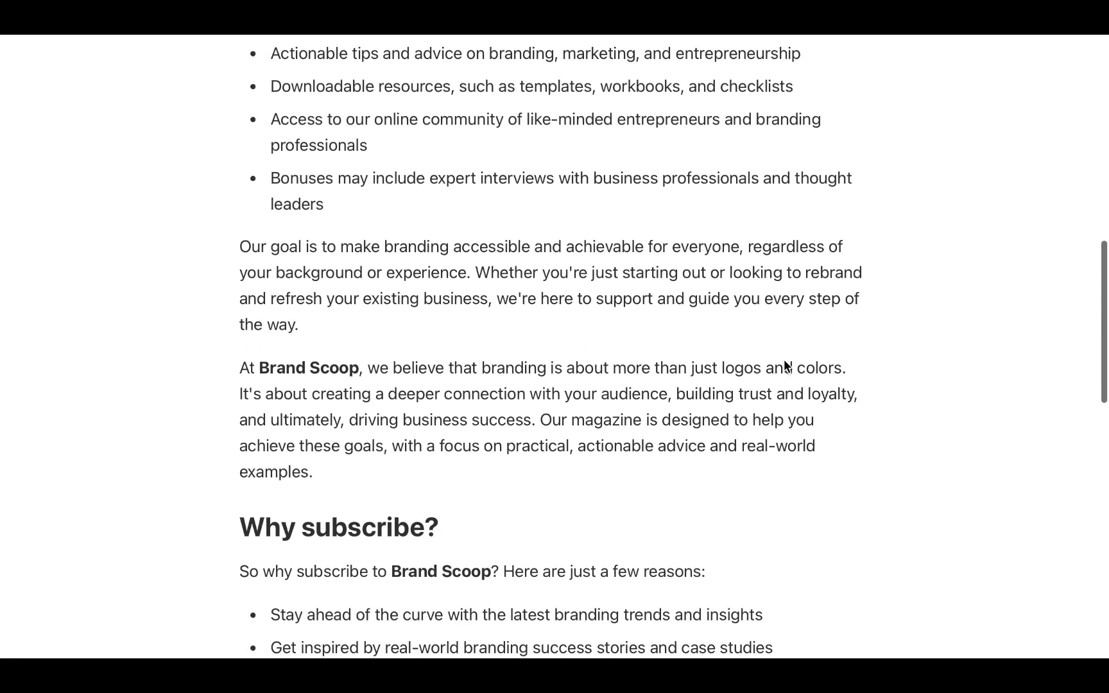
pyautogui.scroll(-8, 784, 363)
pyautogui.scroll(-1, 784, 366)
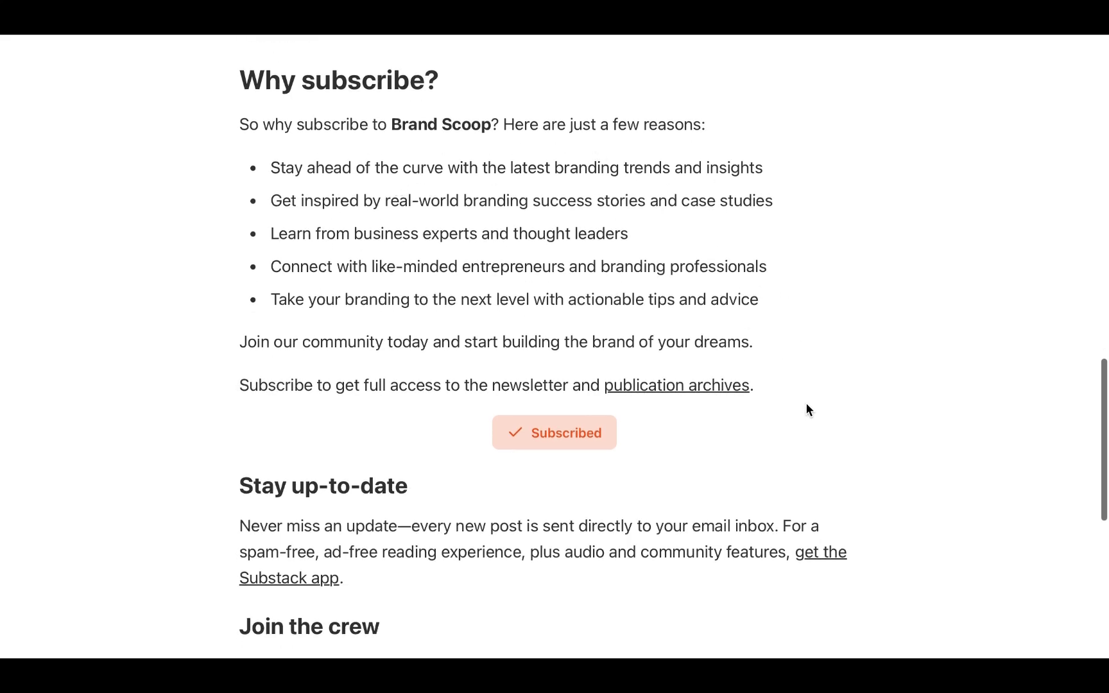
pyautogui.scroll(-8, 807, 406)
pyautogui.scroll(20, 806, 402)
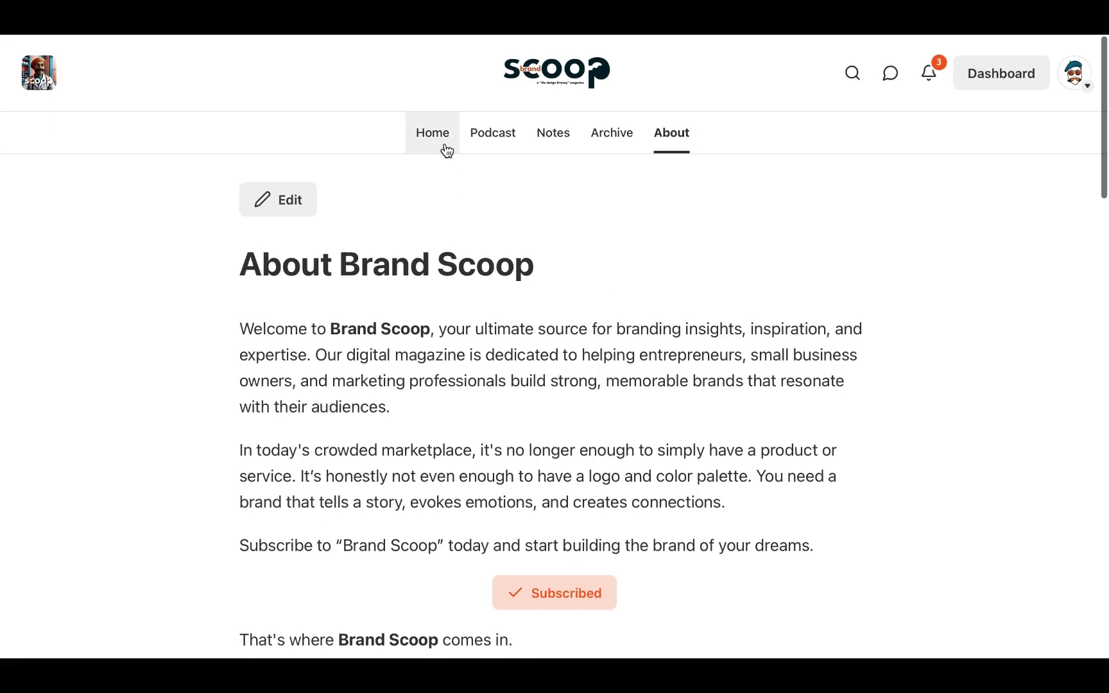
# Step: Return to the magazine's home page and reopen the Archive of posts
pyautogui.click(439, 140)
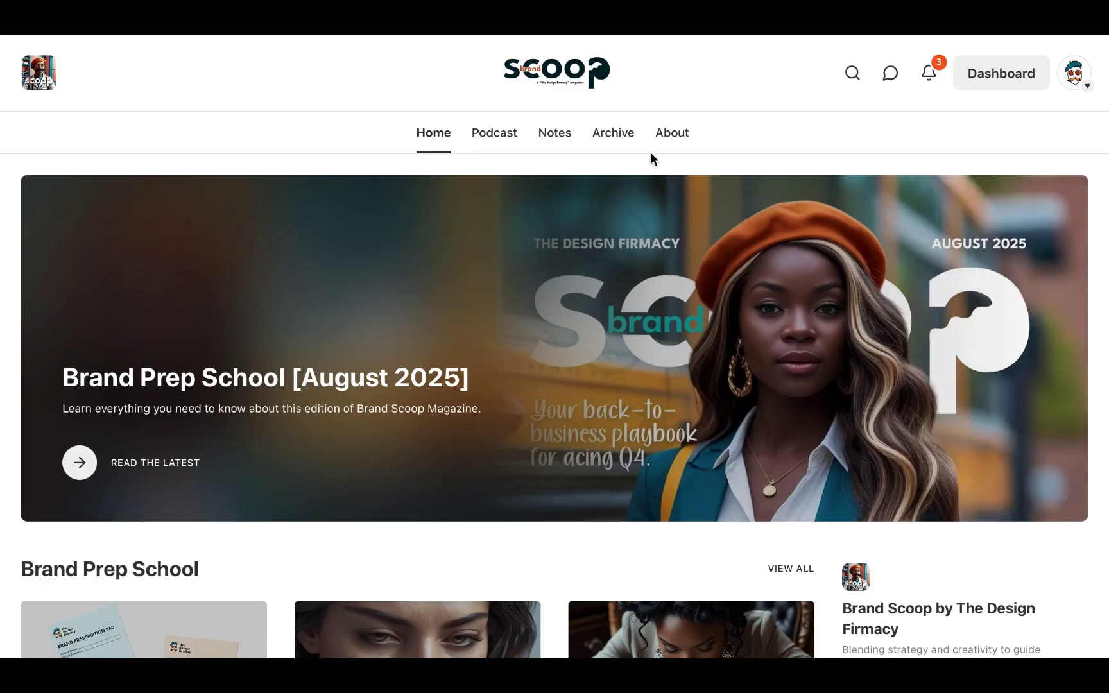
pyautogui.click(635, 137)
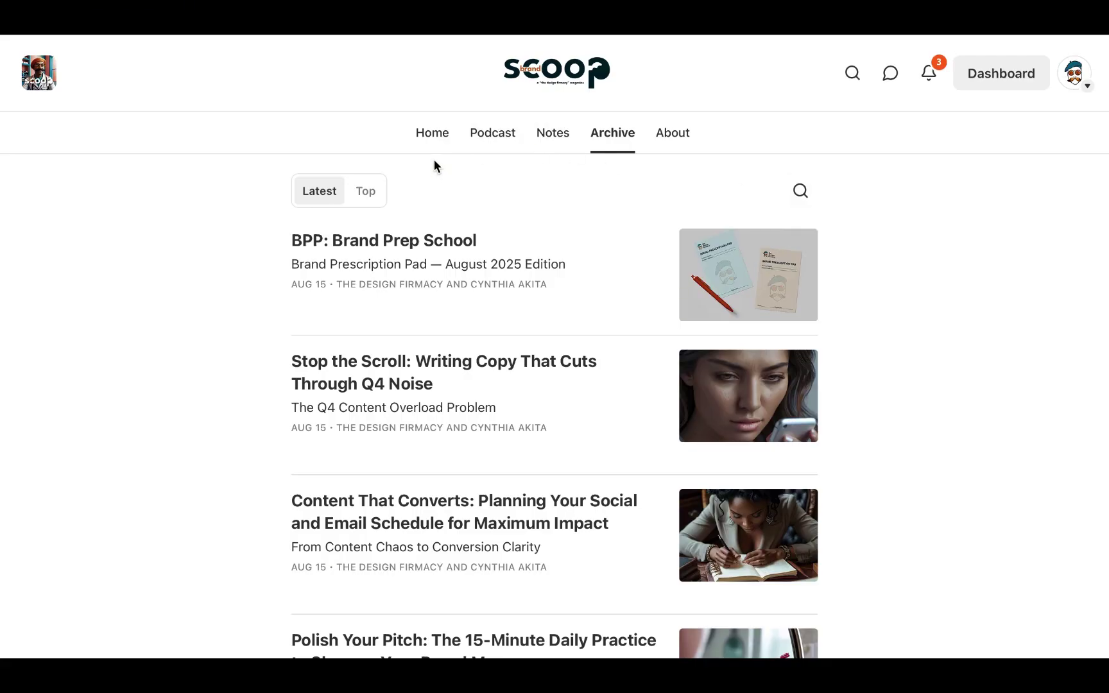
# Step: Return to the magazine's home page and look over its Brand Prep School, Freedom to Brand, Edition Covers and Brand Clarity sections
pyautogui.click(435, 136)
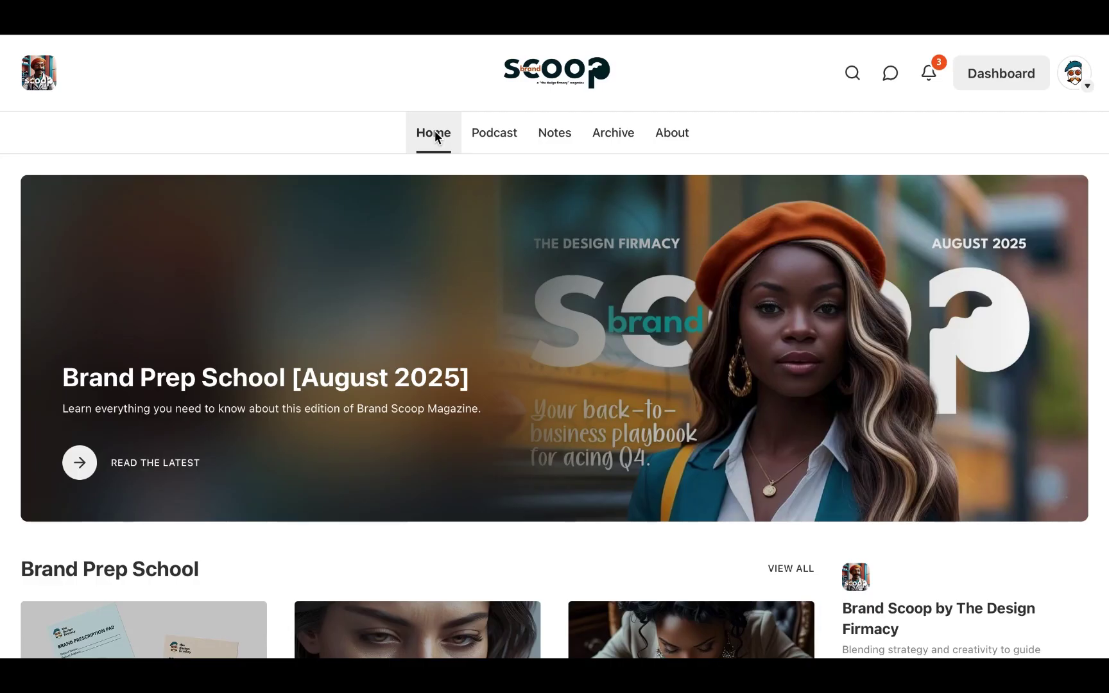
pyautogui.scroll(-1, 801, 401)
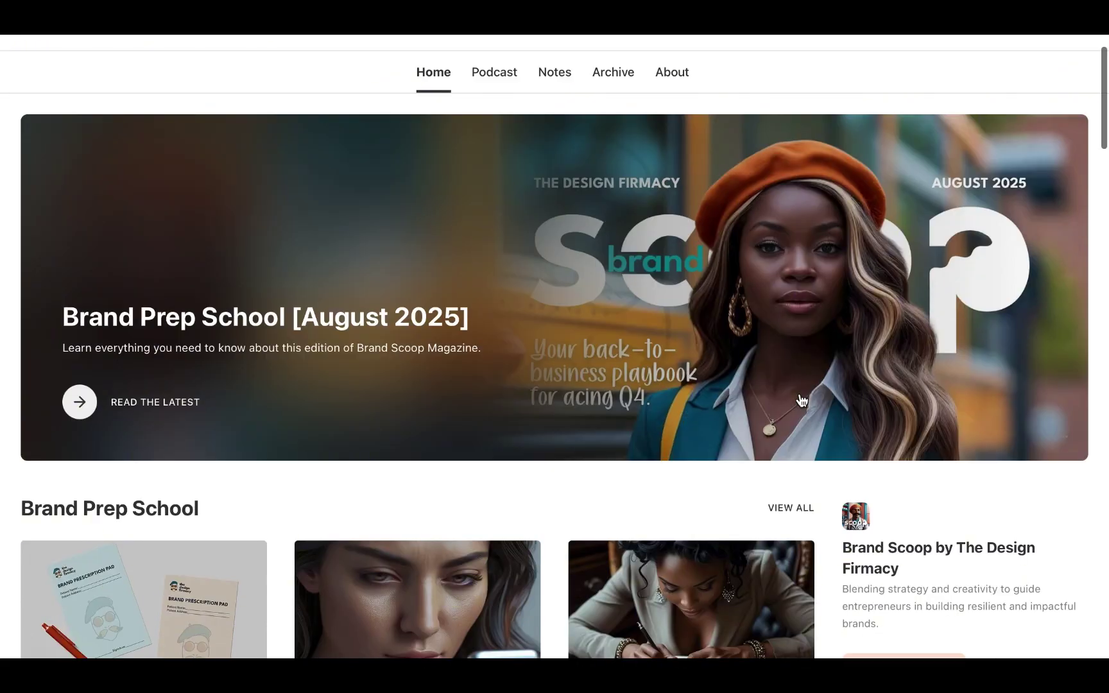
pyautogui.scroll(-15, 801, 402)
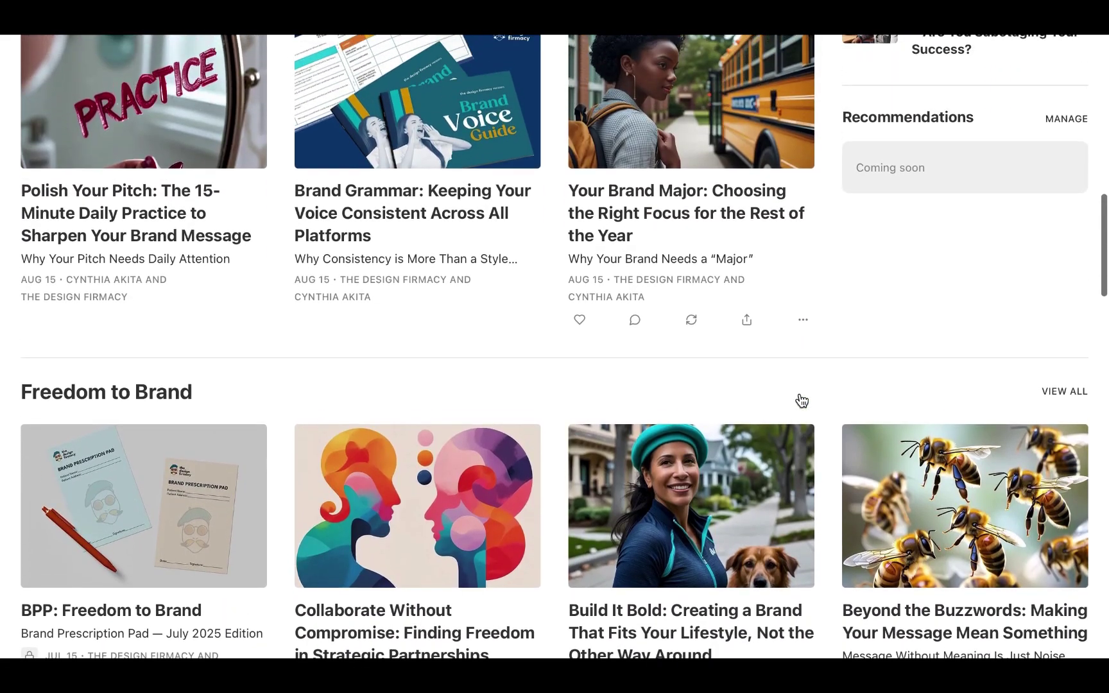
pyautogui.scroll(-12, 836, 416)
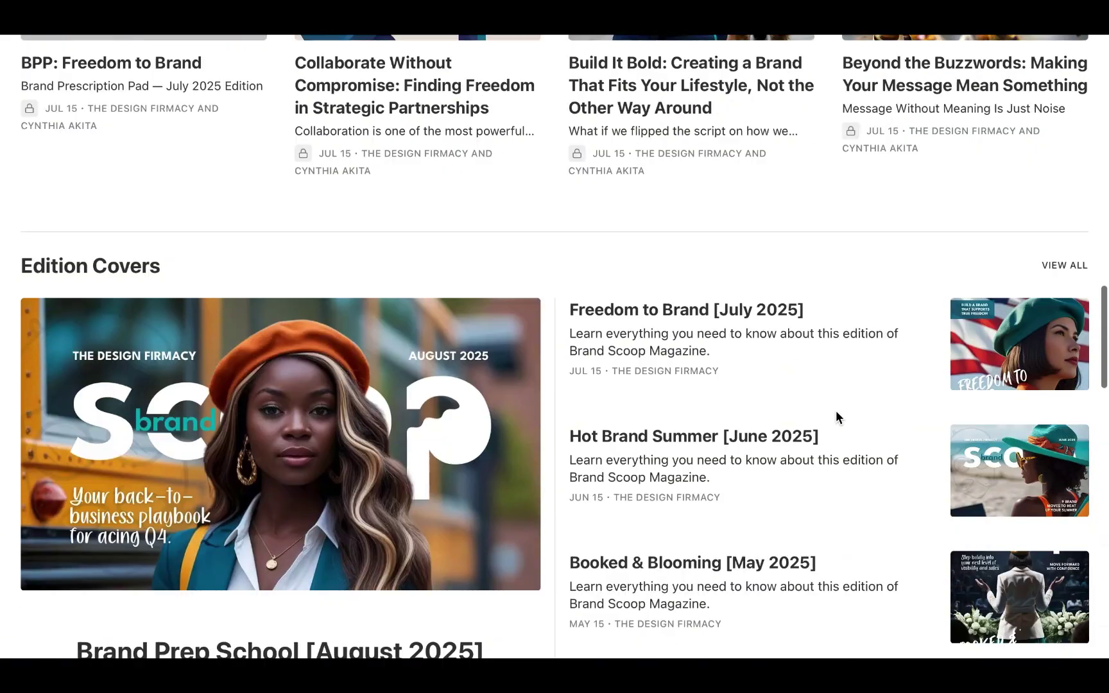
pyautogui.scroll(-15, 836, 418)
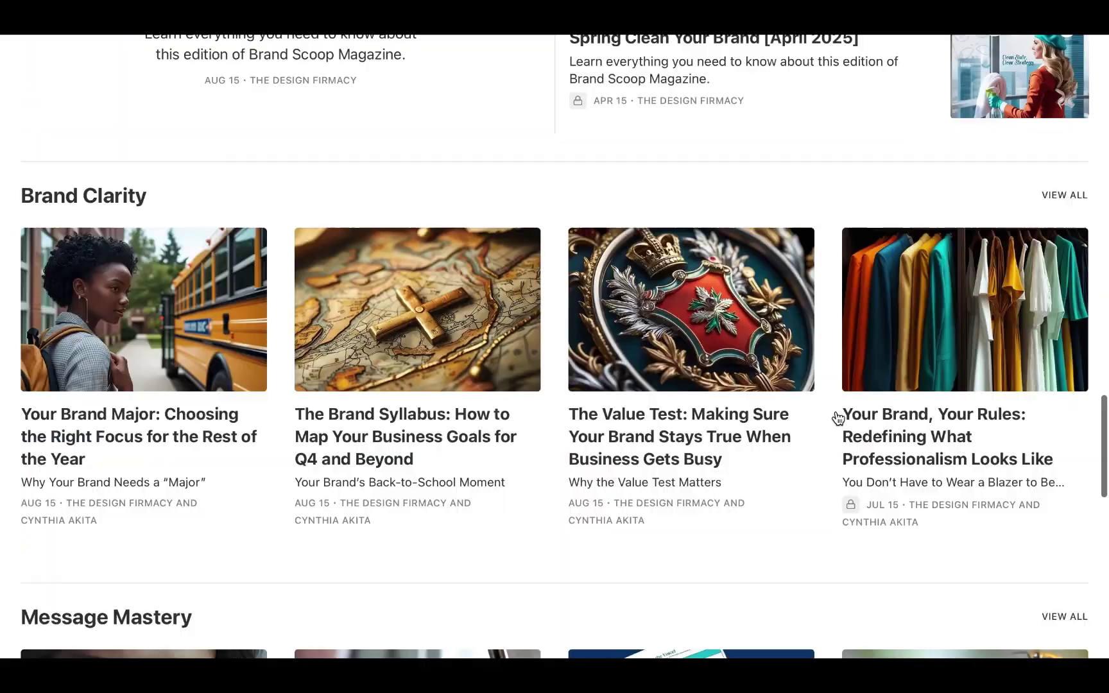
pyautogui.scroll(15, 838, 417)
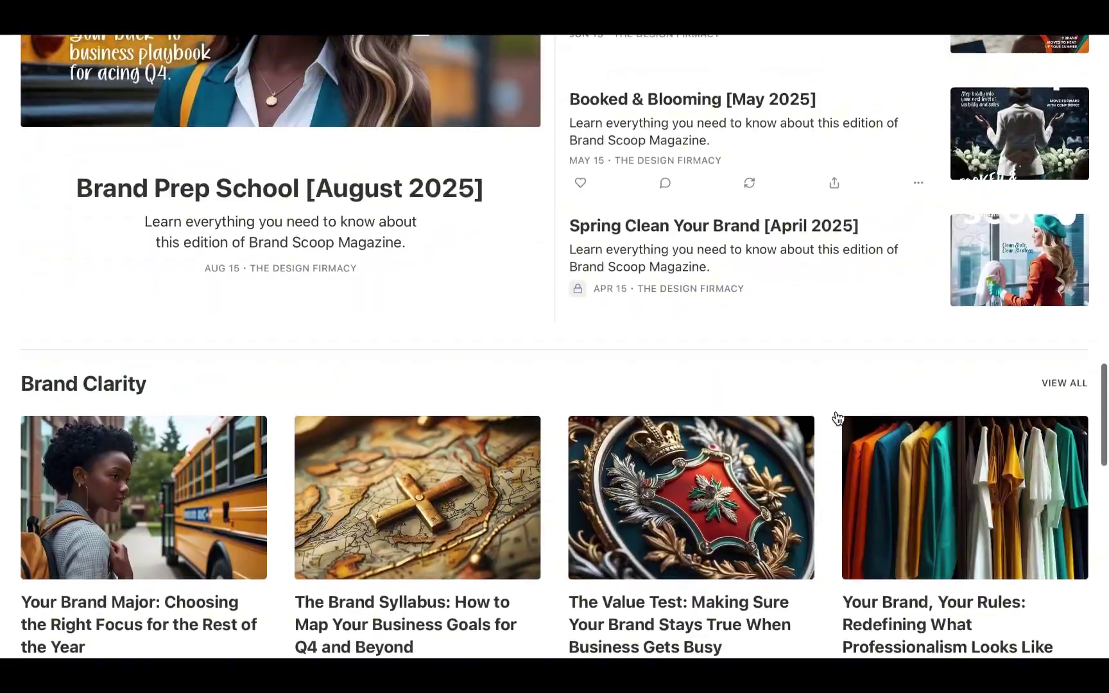
pyautogui.scroll(15, 837, 418)
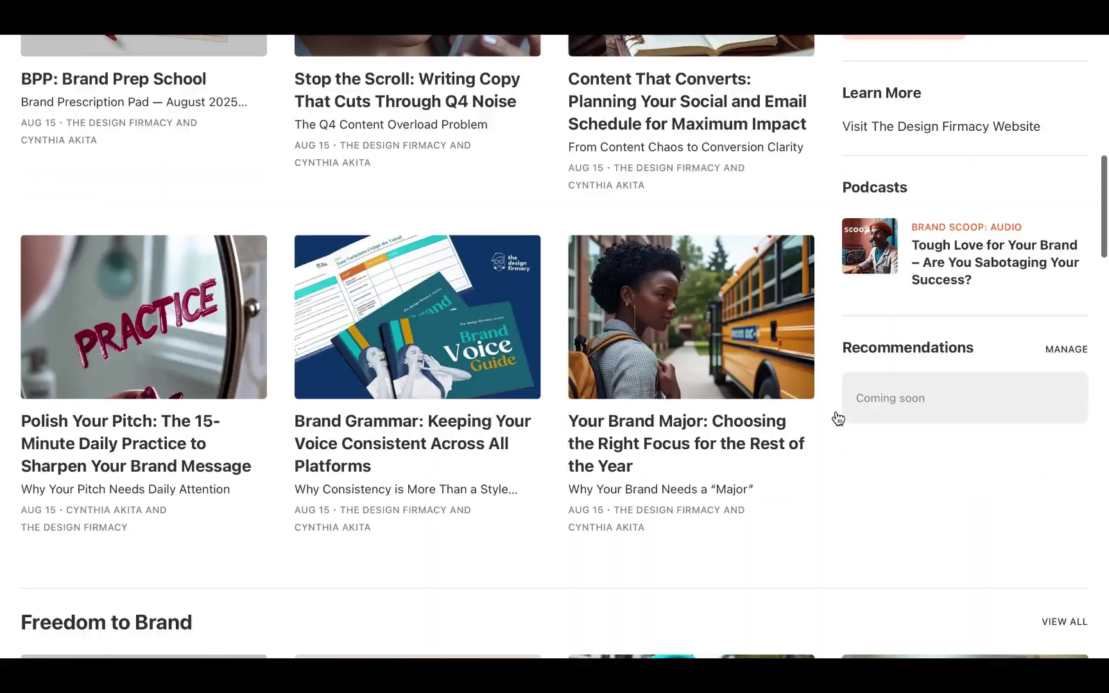
pyautogui.scroll(8, 838, 418)
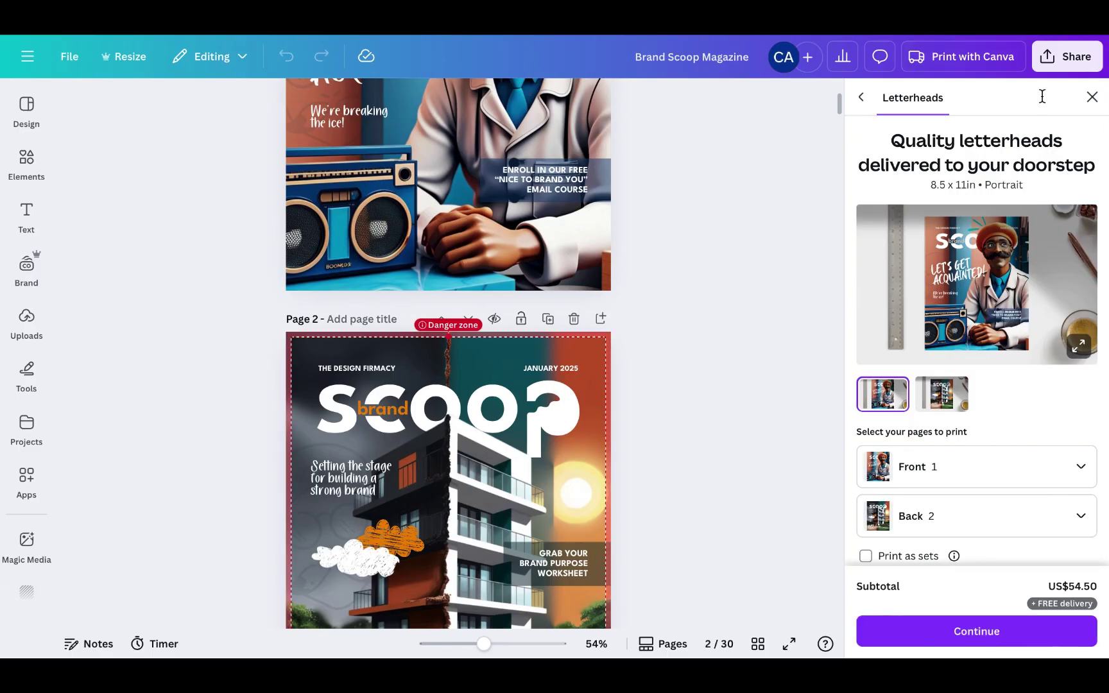
# Step: Close the letterhead print options and set the magazine design to show page thumbnails with danger zone detection turned off
pyautogui.click(1092, 96)
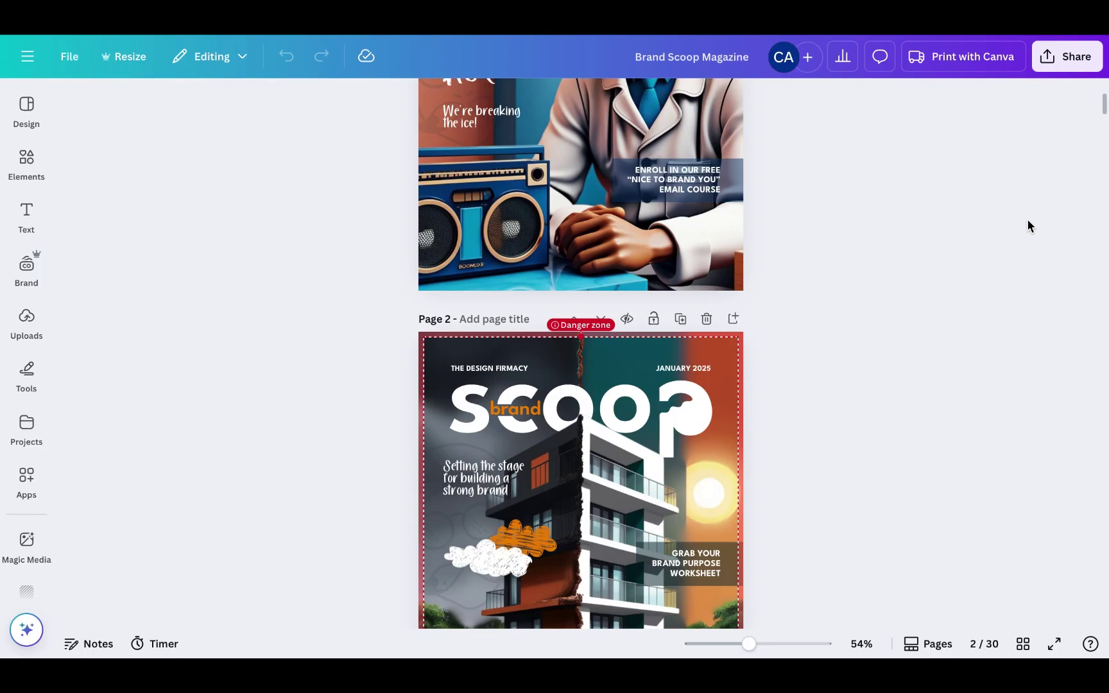
pyautogui.click(930, 645)
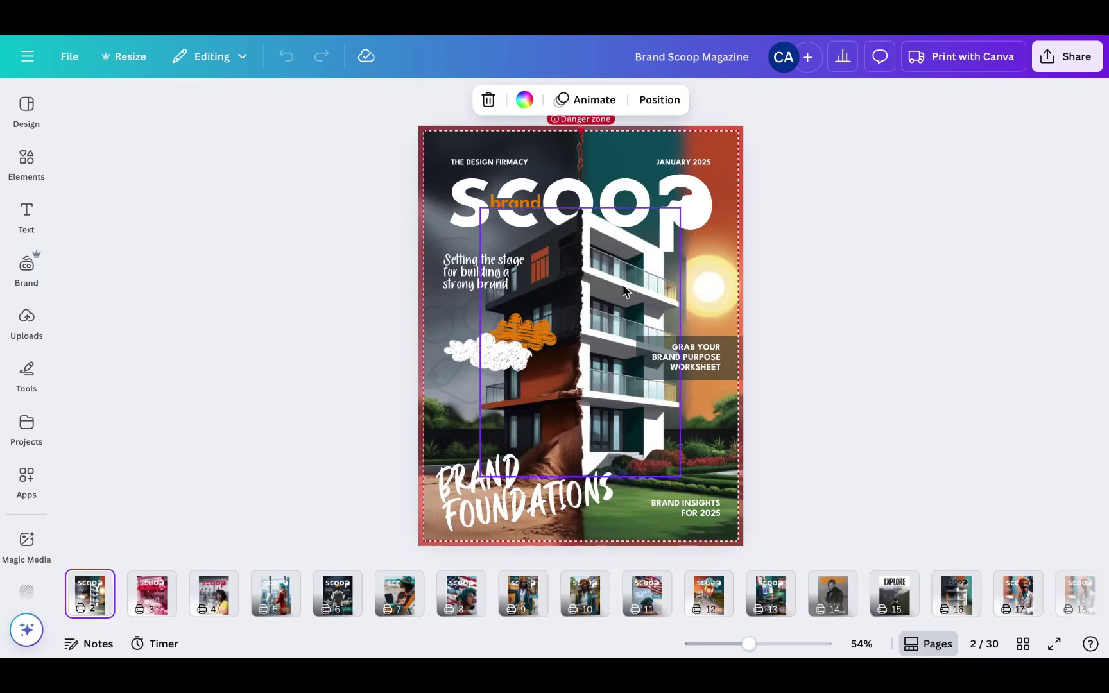
pyautogui.click(70, 58)
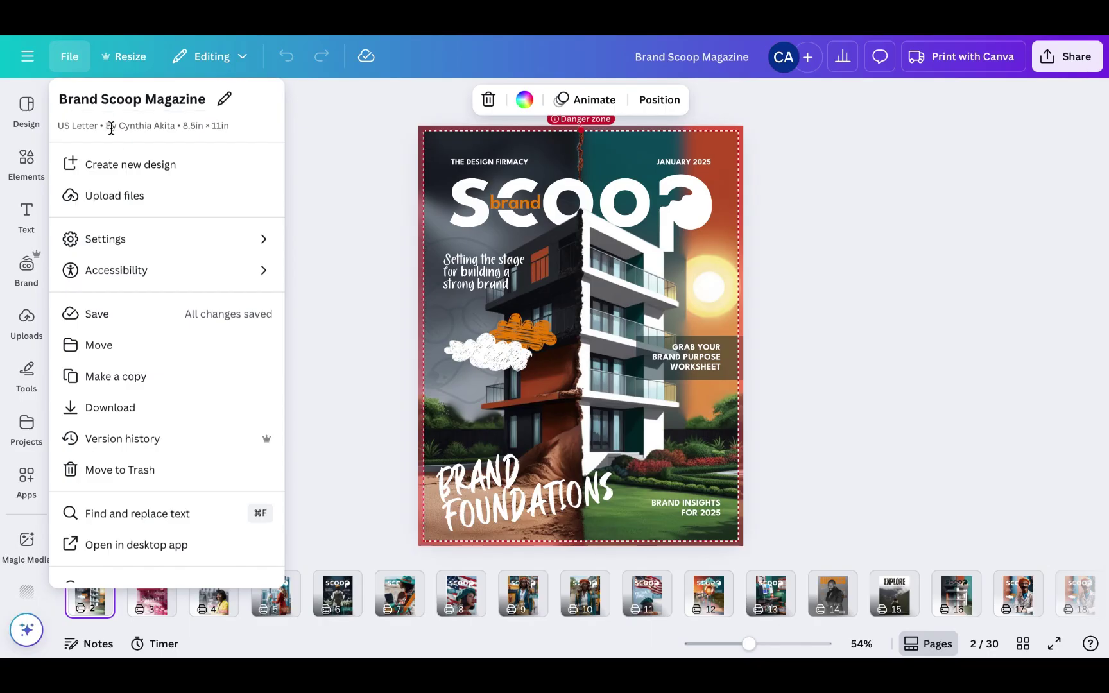
pyautogui.moveTo(224, 240)
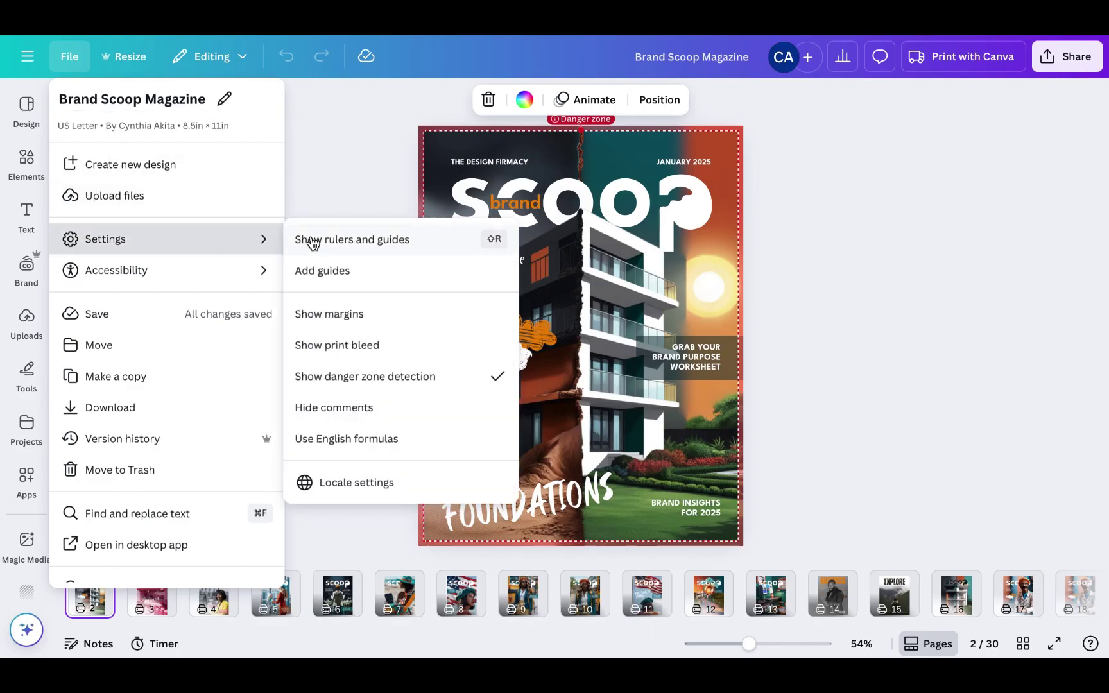
pyautogui.click(341, 380)
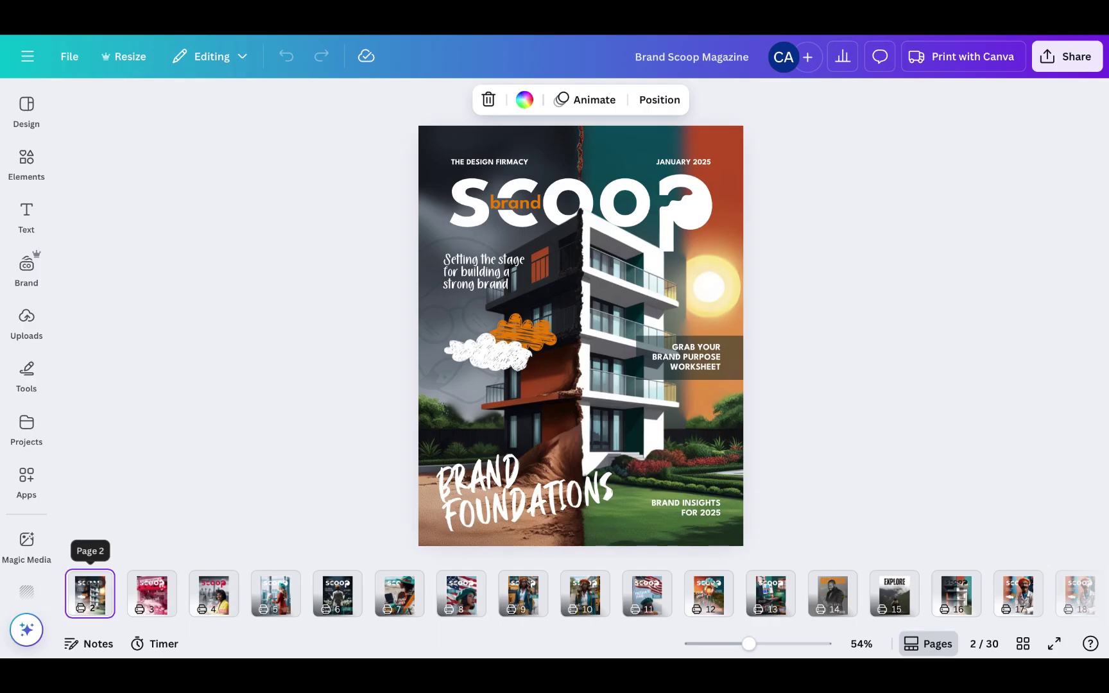
# Step: Page through the magazine covers from the Introduction issue on page 1 to the second August 2025 cover, and go back to page 9
pyautogui.hscroll(-2, 90, 596)
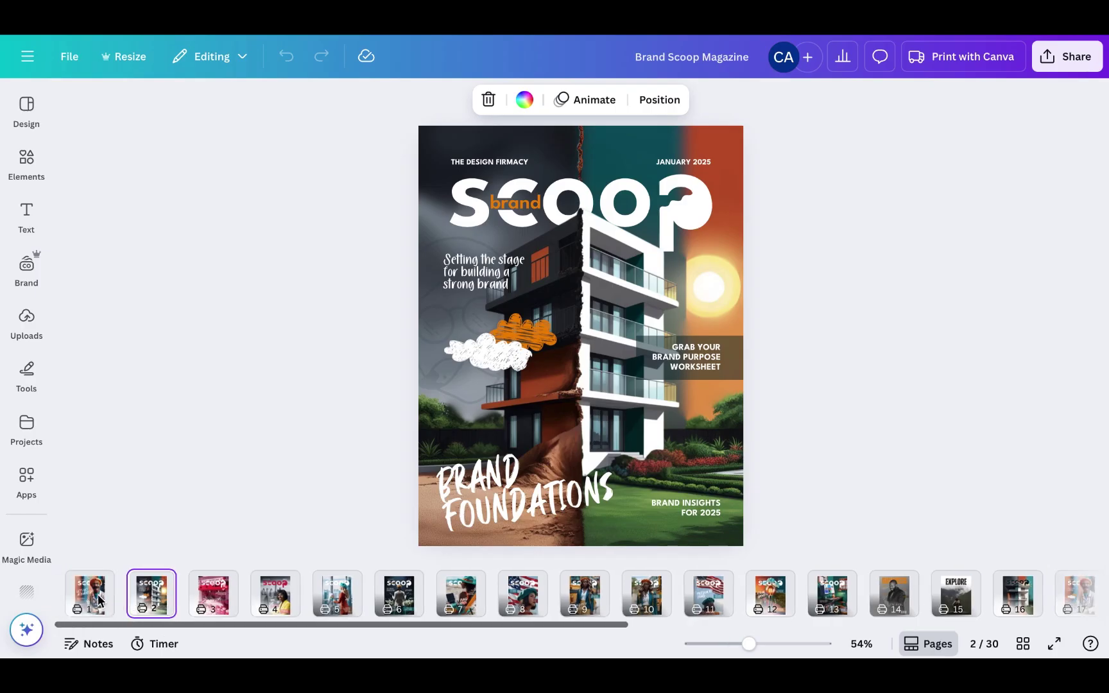
pyautogui.click(92, 598)
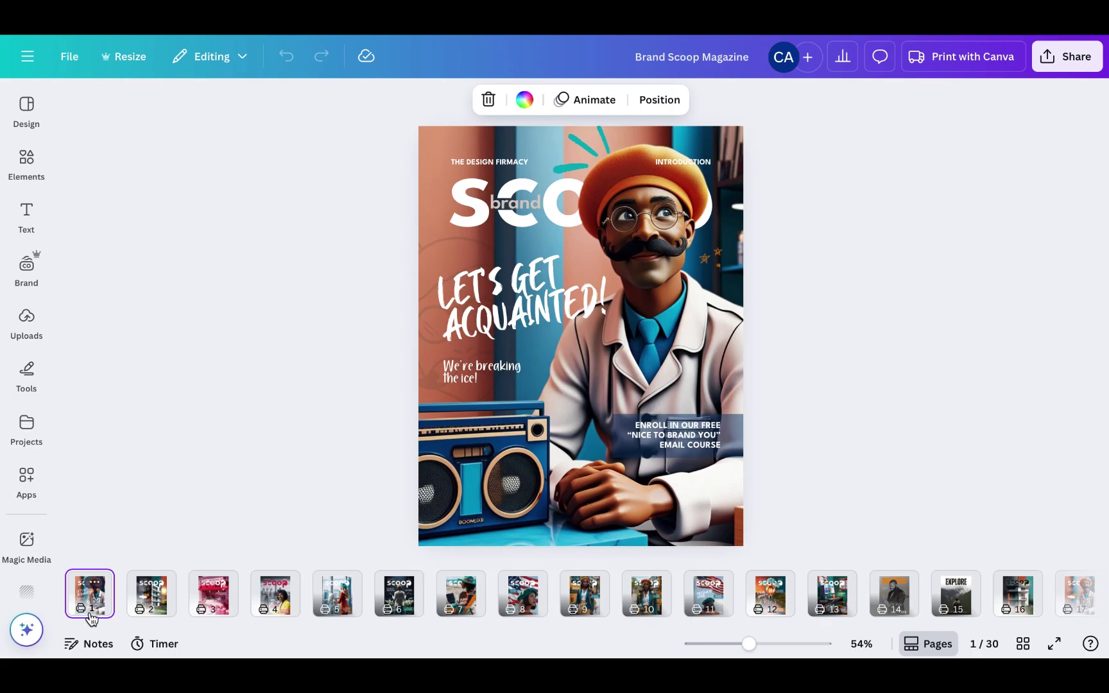
pyautogui.press('Right')
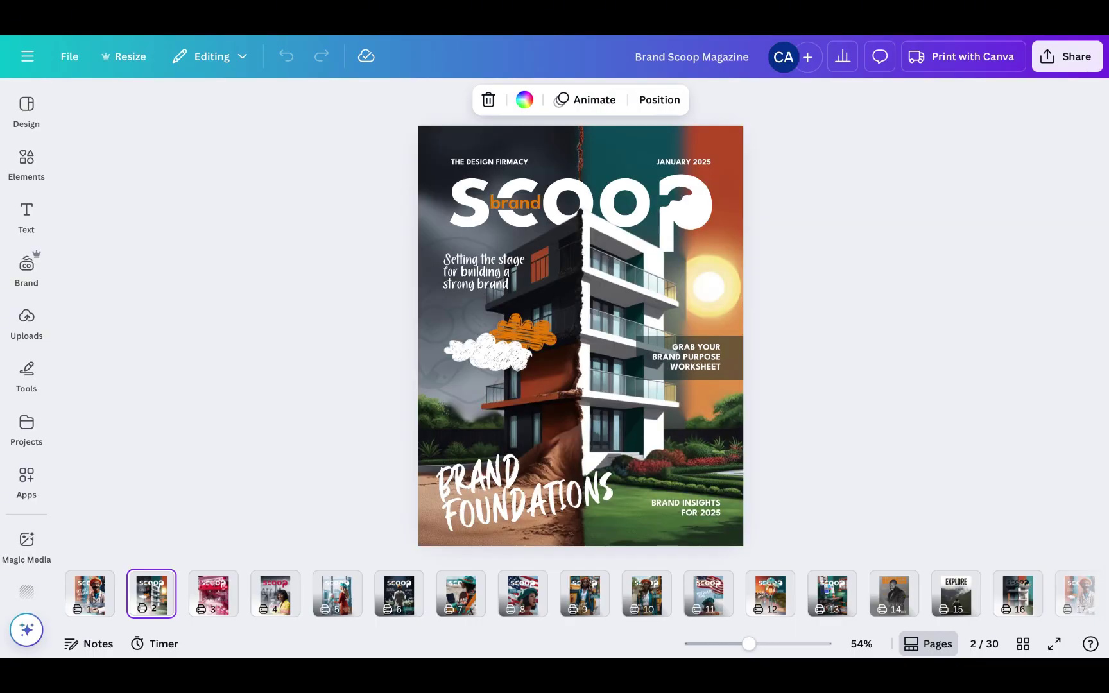
pyautogui.press('Right')
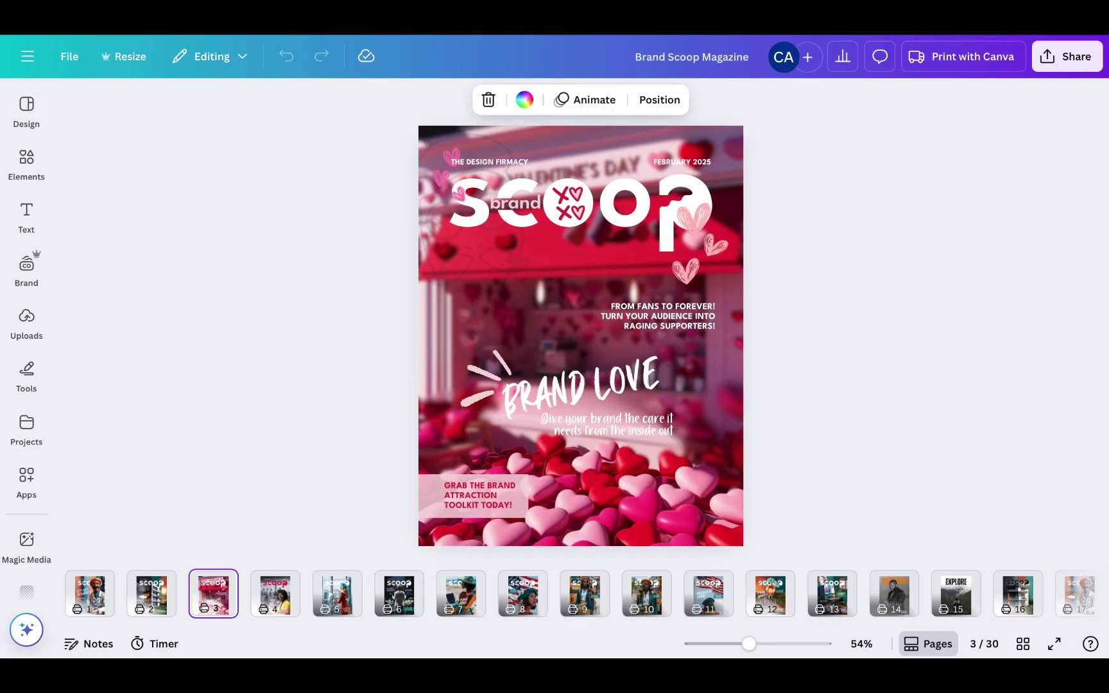
pyautogui.press('Right')
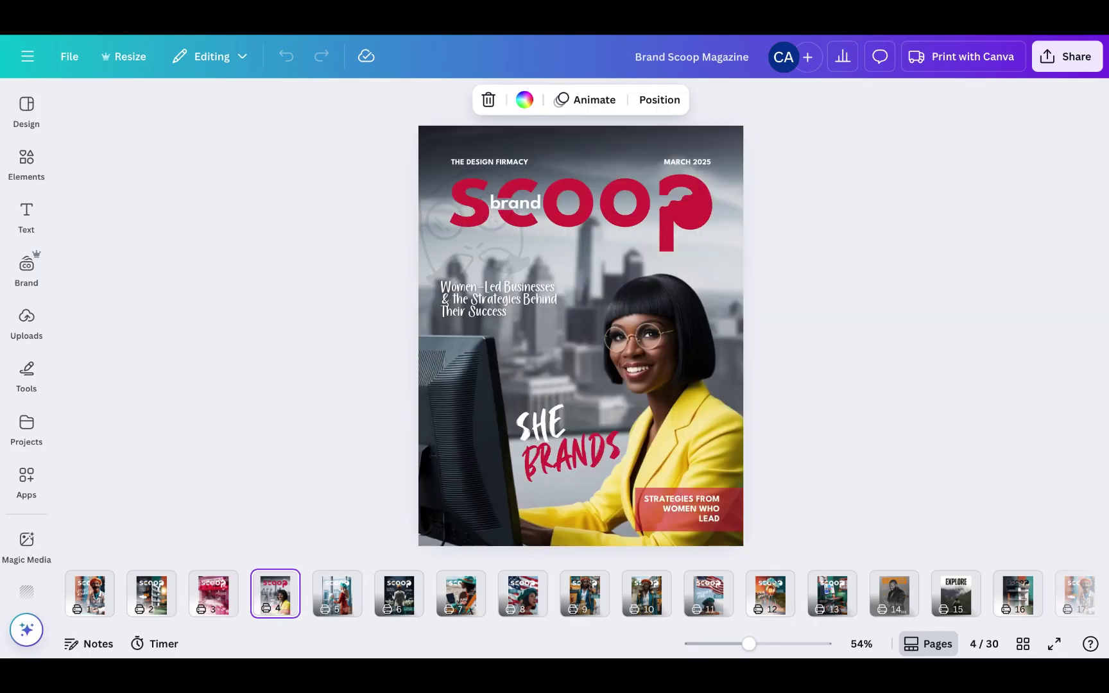
pyautogui.press('Right')
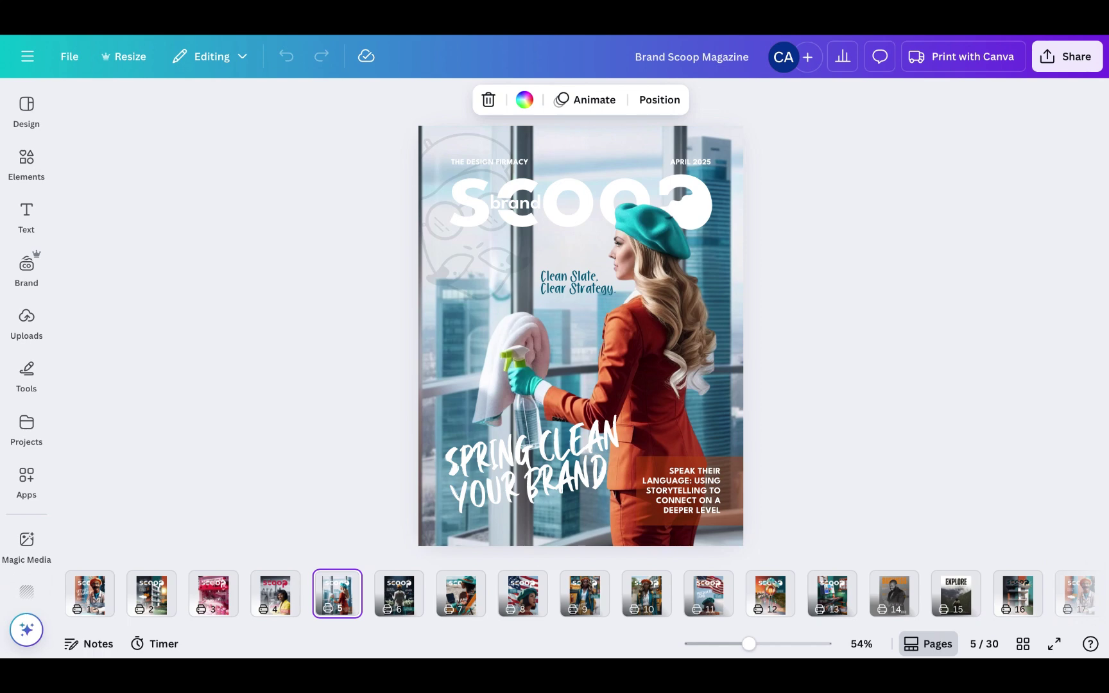
pyautogui.press('Right')
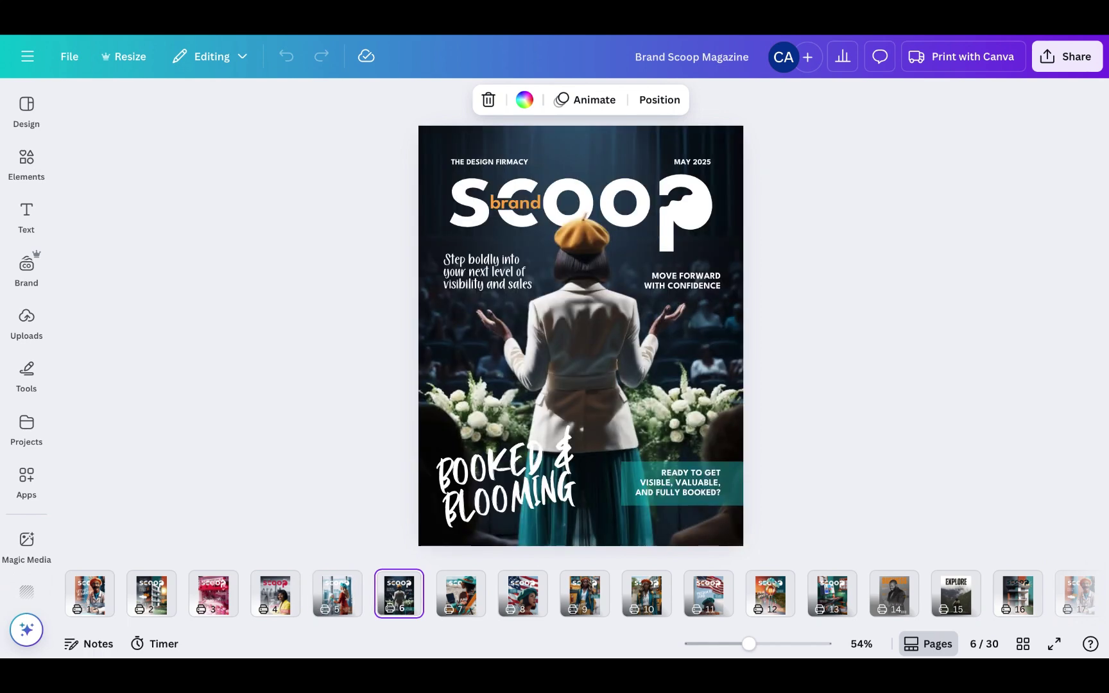
pyautogui.press('Right')
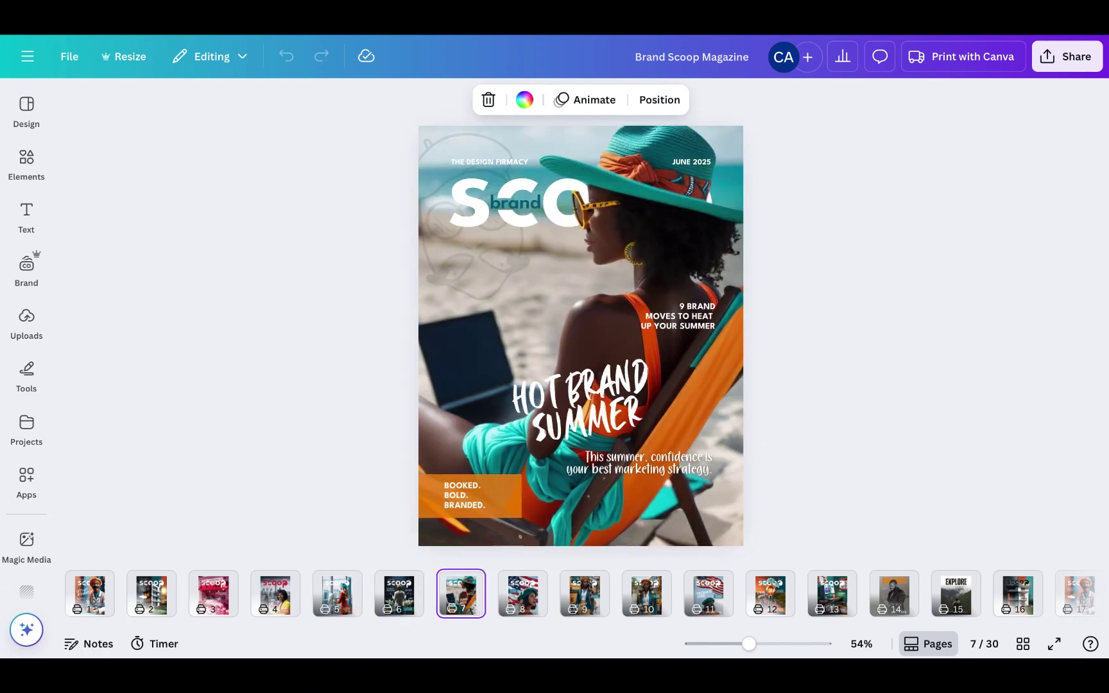
pyautogui.press('Right')
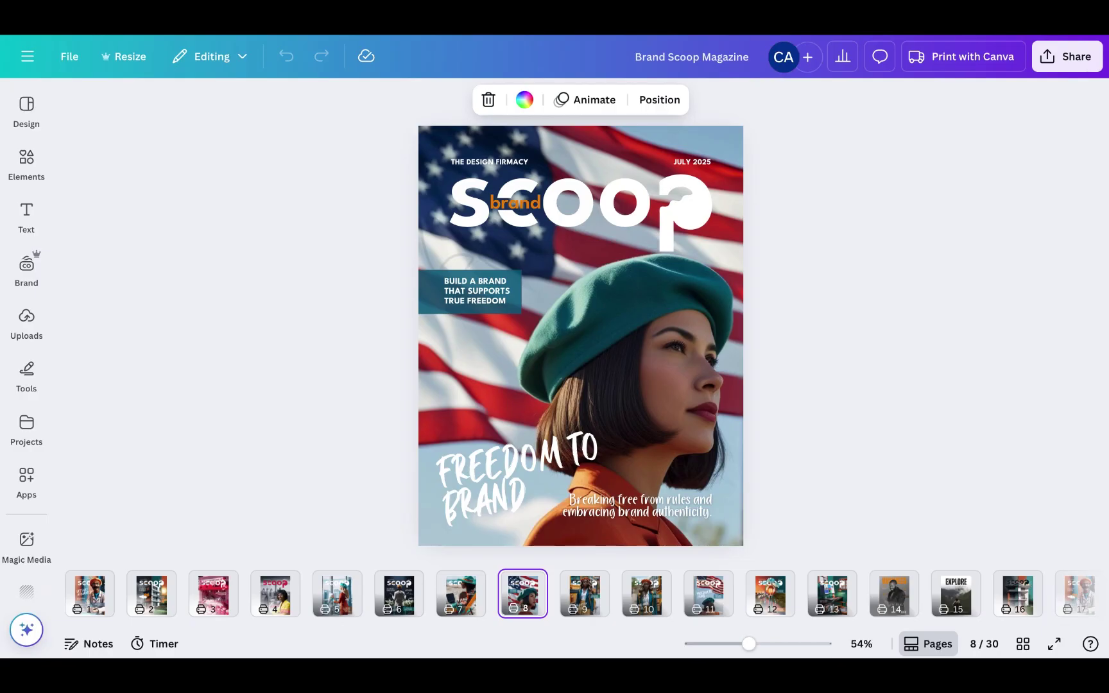
pyautogui.press('Right')
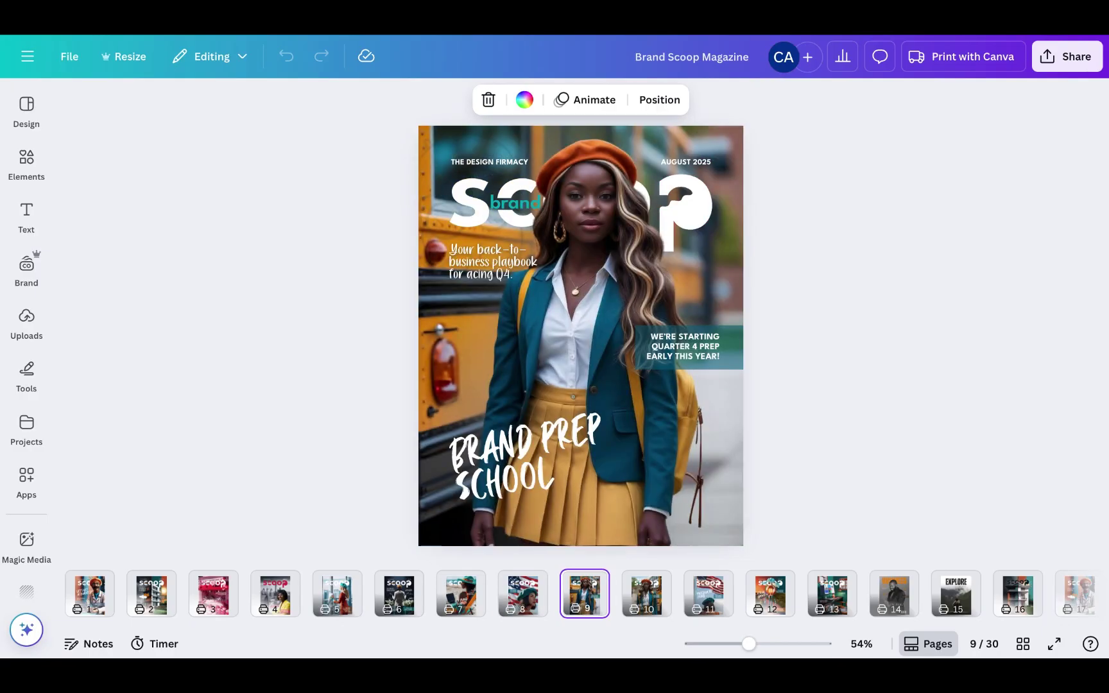
pyautogui.press('Right')
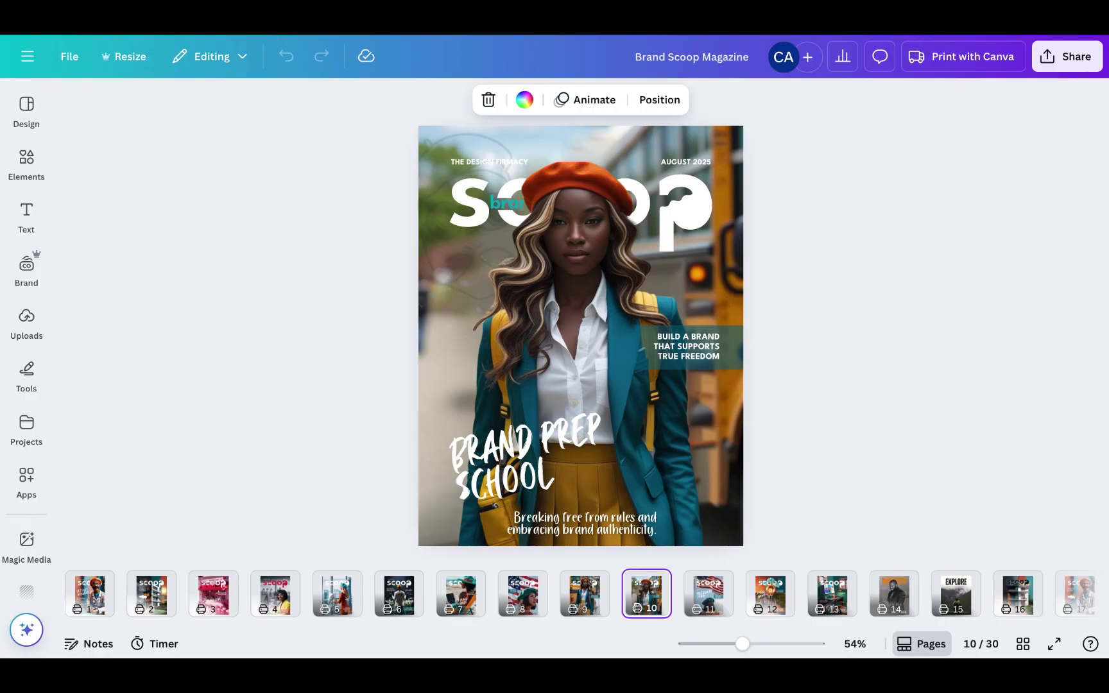
pyautogui.press('Left')
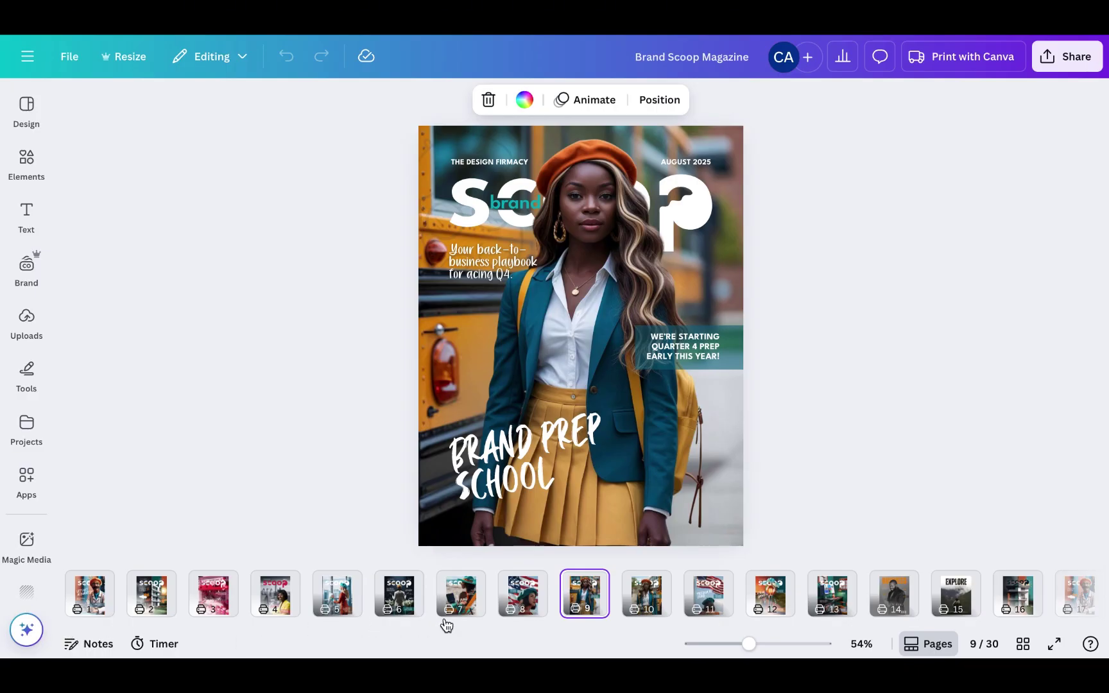
# Step: Duplicate the July 2025 Freedom to Brand cover and place the copy after the first August 2025 cover, as page 10
pyautogui.click(518, 595)
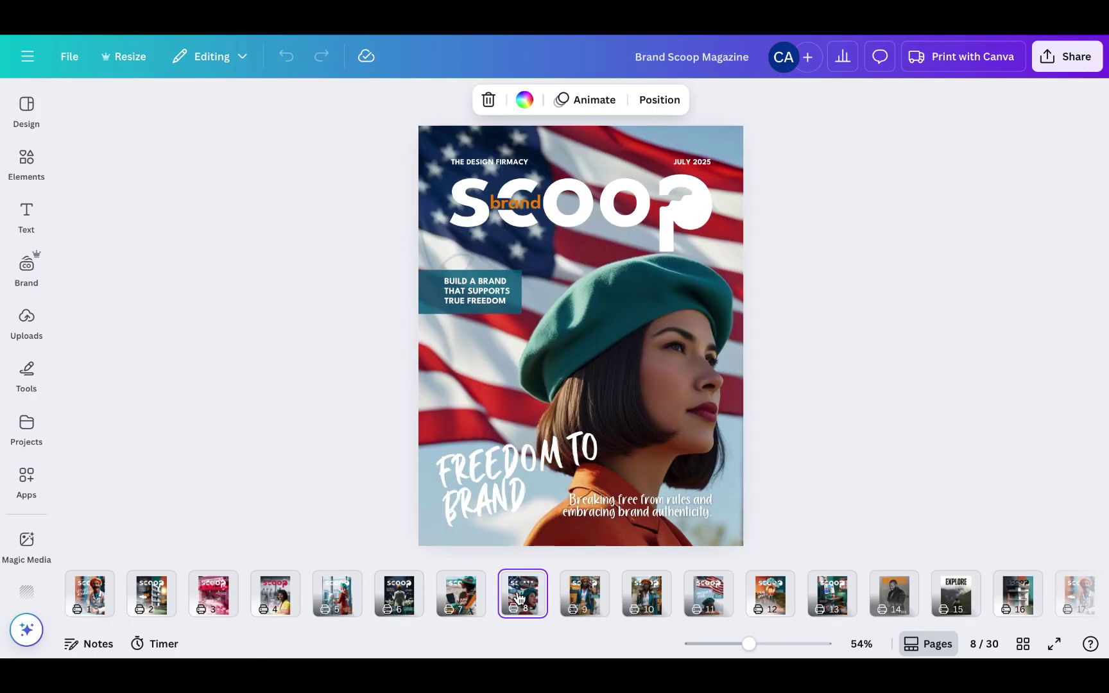
pyautogui.hotkey('ctrl', 'd')
pyautogui.click(585, 596)
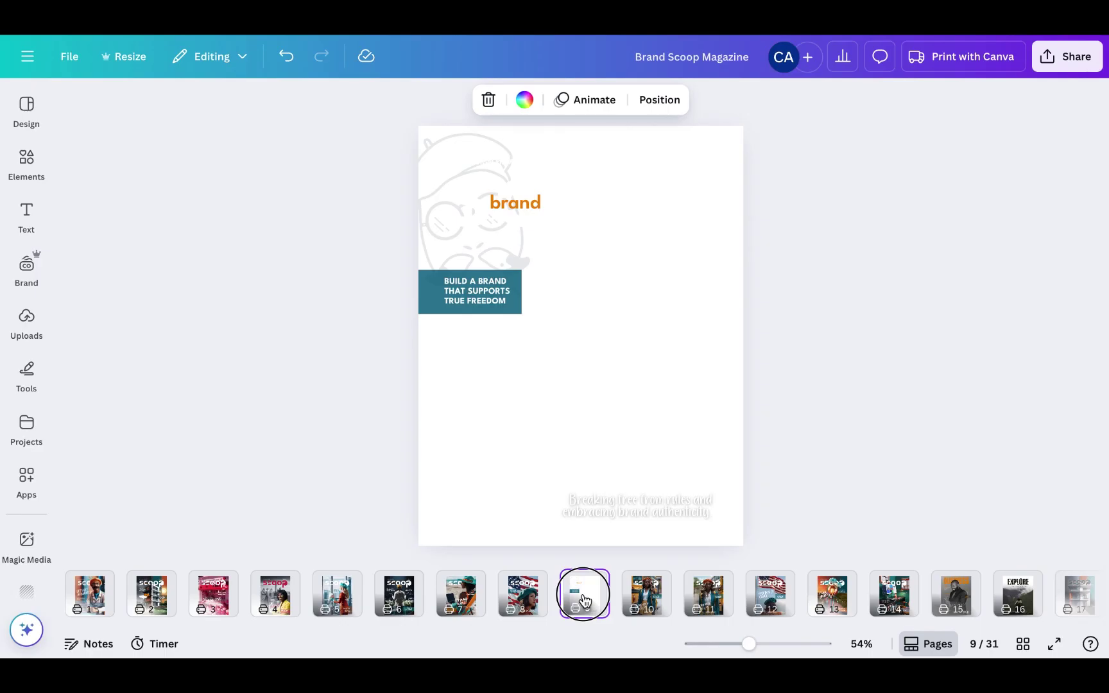
pyautogui.moveTo(665, 598)
pyautogui.mouseDown()
pyautogui.moveTo(678, 596)
pyautogui.moveTo(667, 597)
pyautogui.mouseUp()
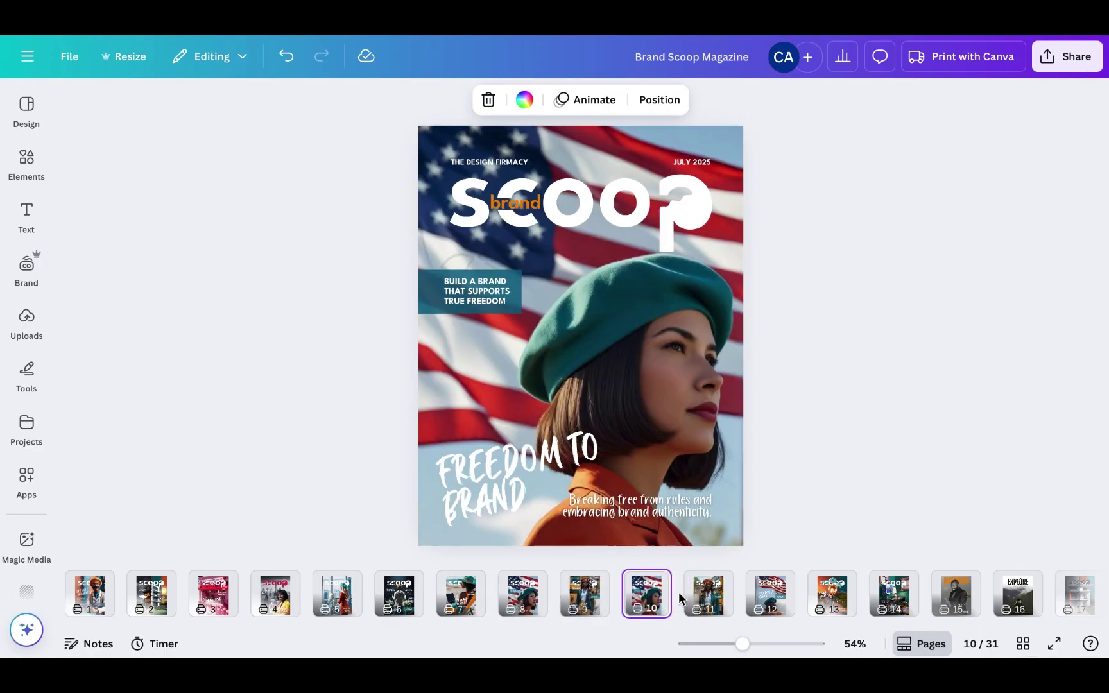
# Step: Change the issue date on the duplicated cover to SEPTEMBER 2025
pyautogui.click(686, 163)
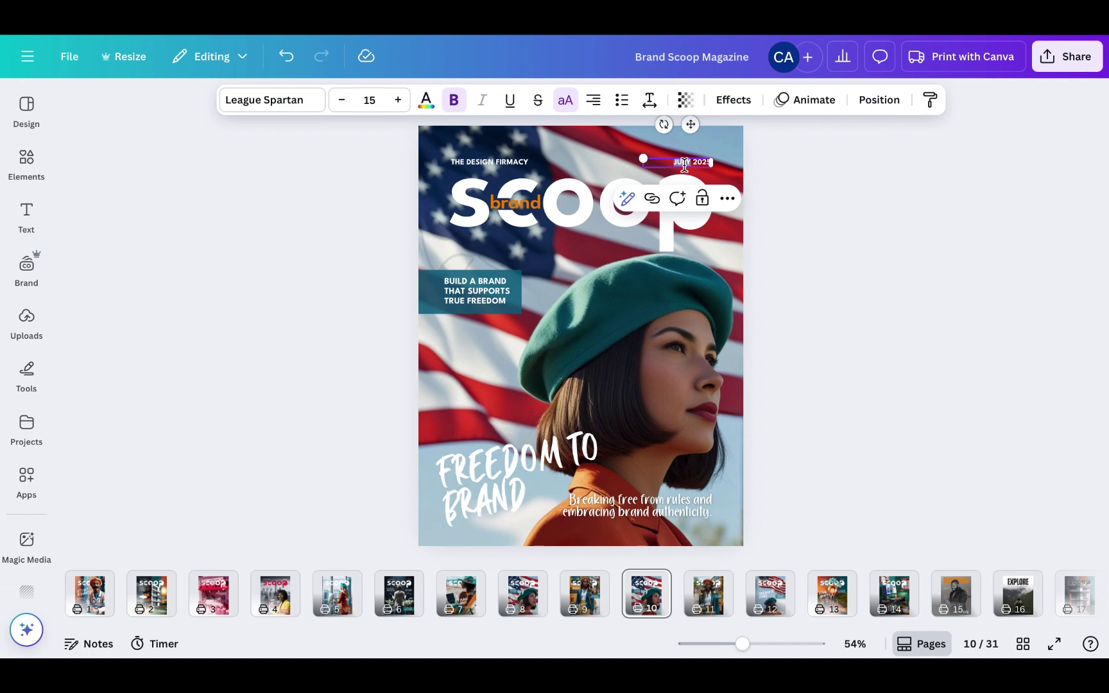
pyautogui.doubleClick(684, 163)
pyautogui.write('SEPTEMBE')
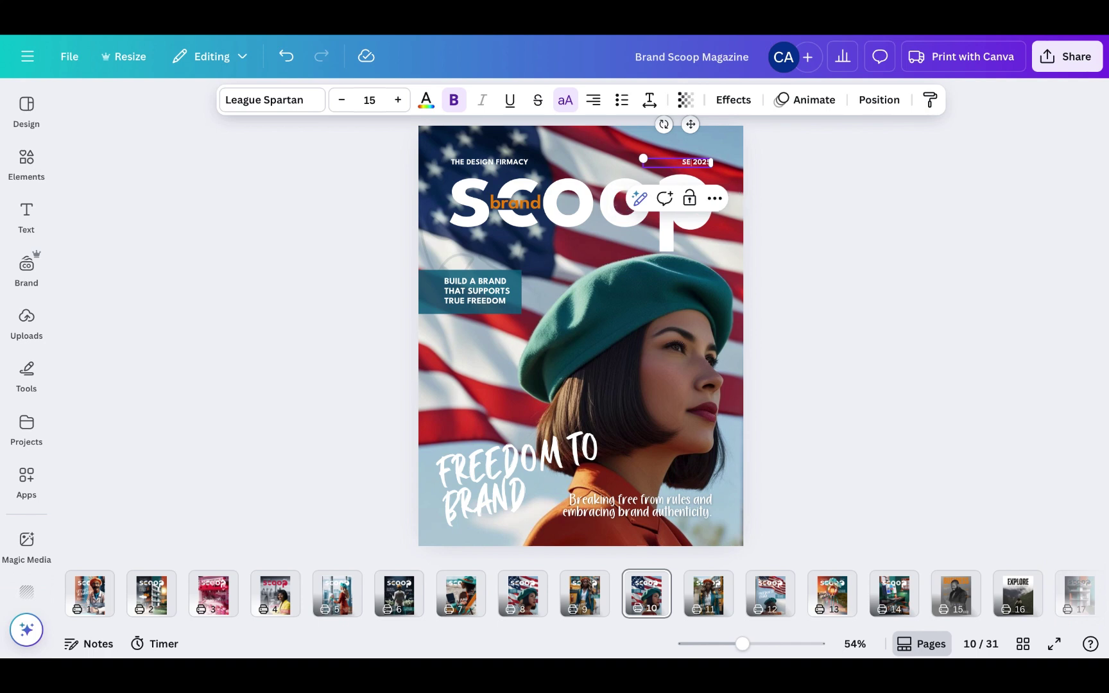
pyautogui.write('R')
pyautogui.click(770, 244)
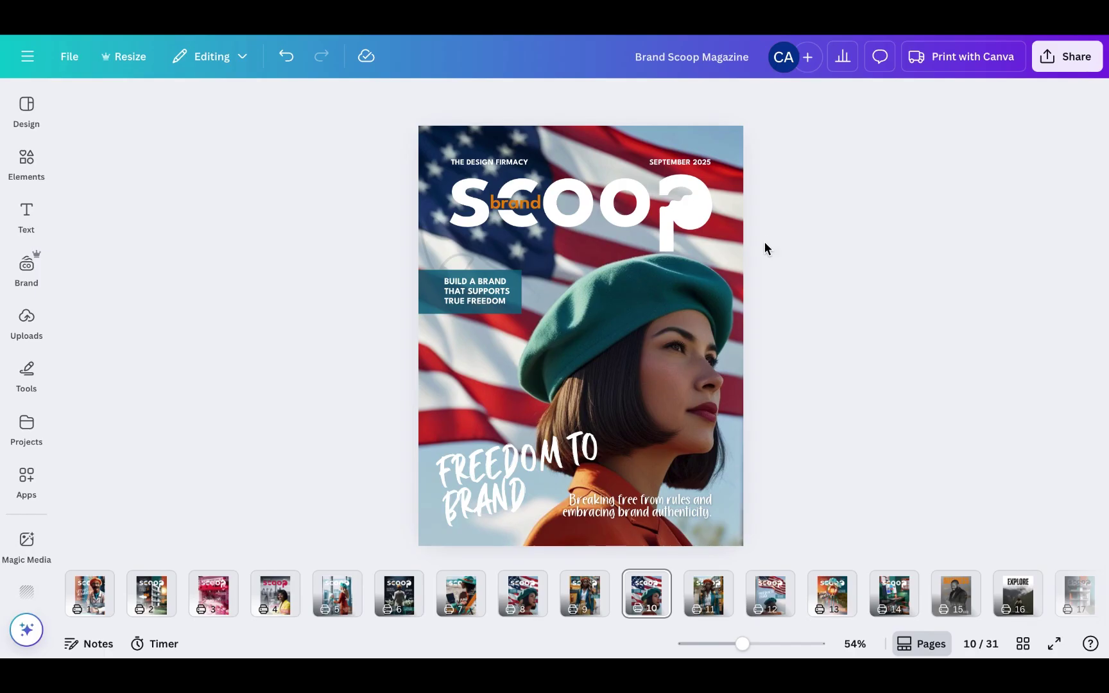
# Step: Replace the duplicated cover's handwritten headline with FALL INTO ALIGNMENT
pyautogui.click(500, 474)
pyautogui.doubleClick(502, 475)
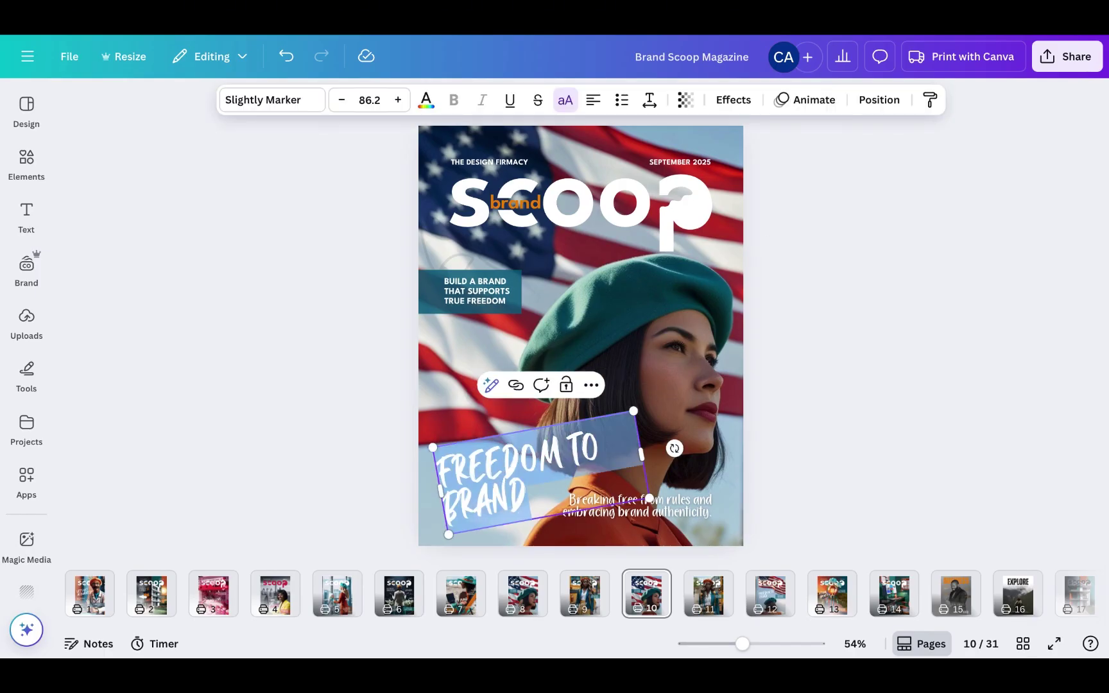
pyautogui.write('FALL IN')
pyautogui.write('TO')
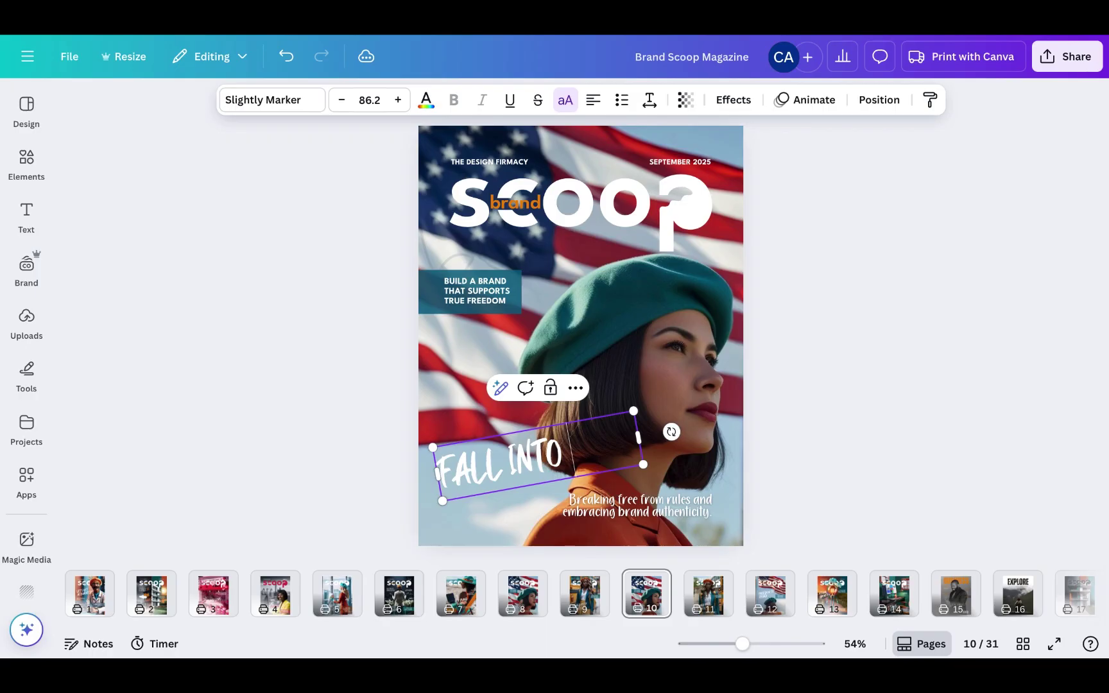
pyautogui.write(' ALIGNMENT')
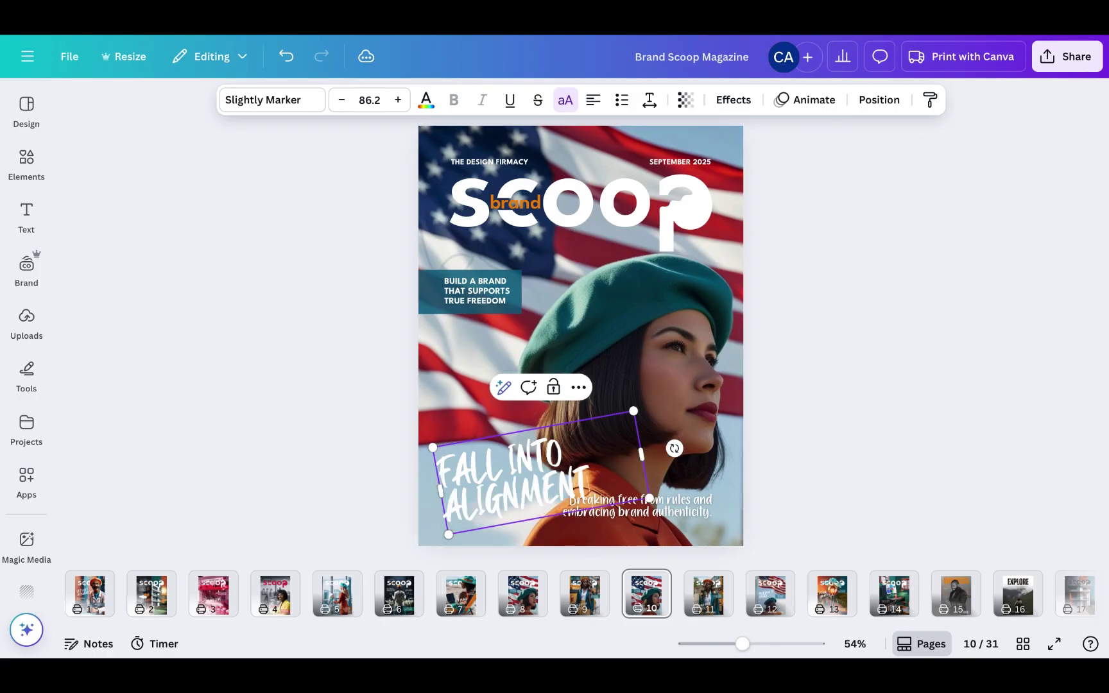
pyautogui.click(811, 393)
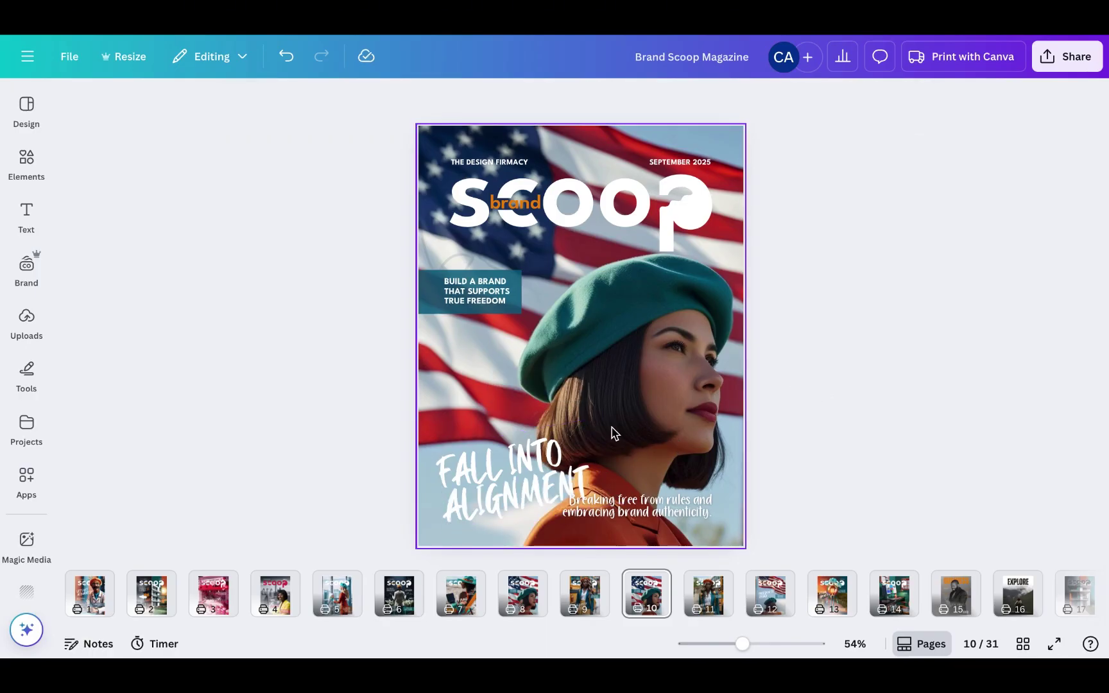
# Step: Move the FALL INTO ALIGNMENT headline slightly higher so it clears the tagline
pyautogui.click(572, 452)
pyautogui.moveTo(572, 453); pyautogui.dragTo(578, 429)
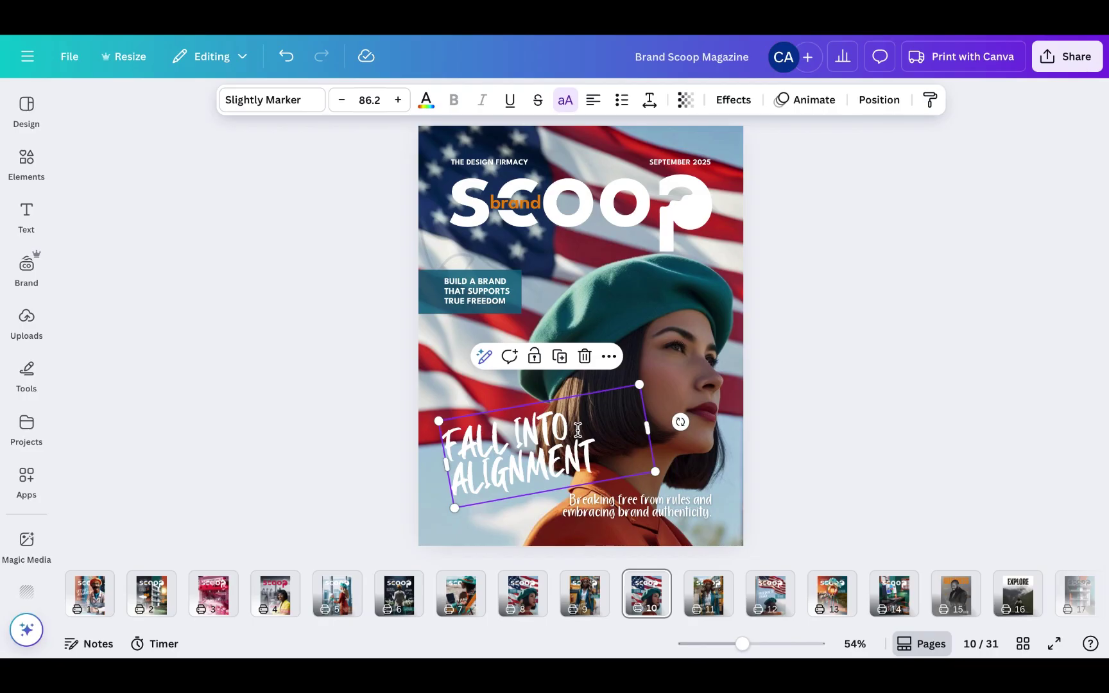
# Step: Replace the cover's tagline with "Syncing your brand with your goals and your audience."
pyautogui.click(651, 500)
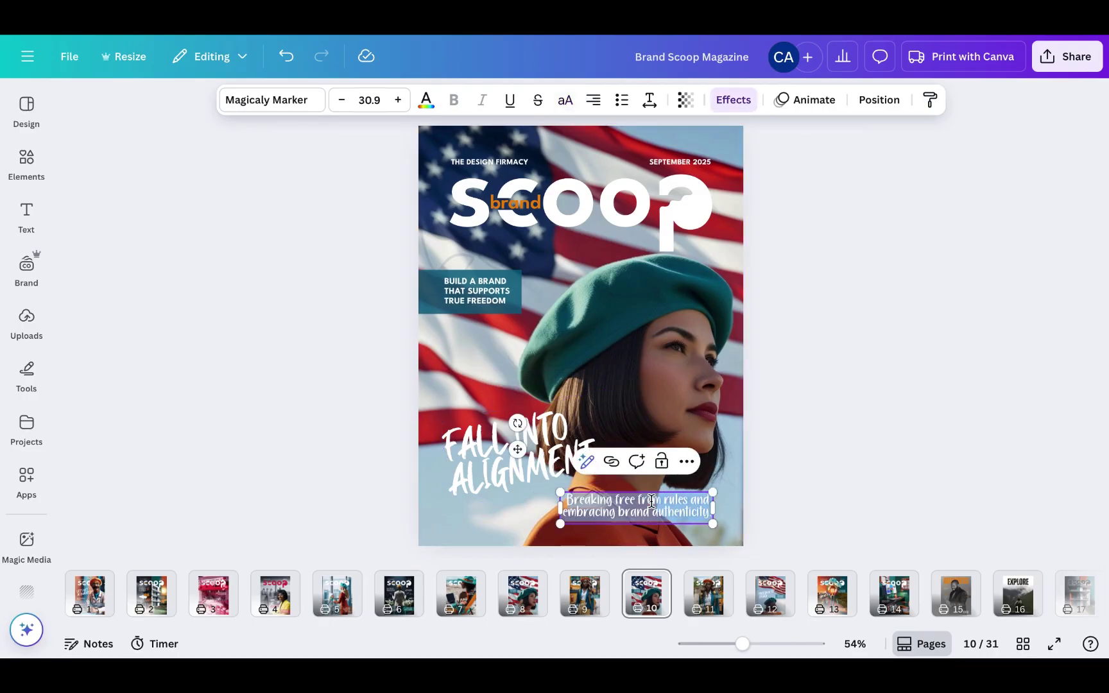
pyautogui.write('Syncin')
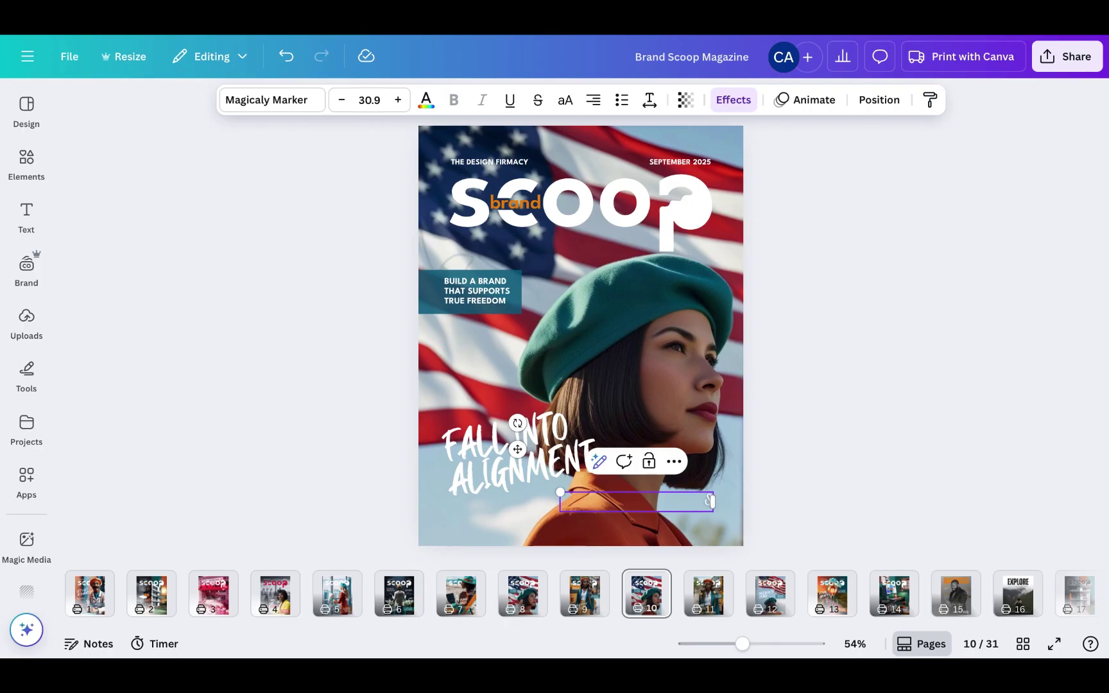
pyautogui.write('g your rbo')
pyautogui.write('nd')
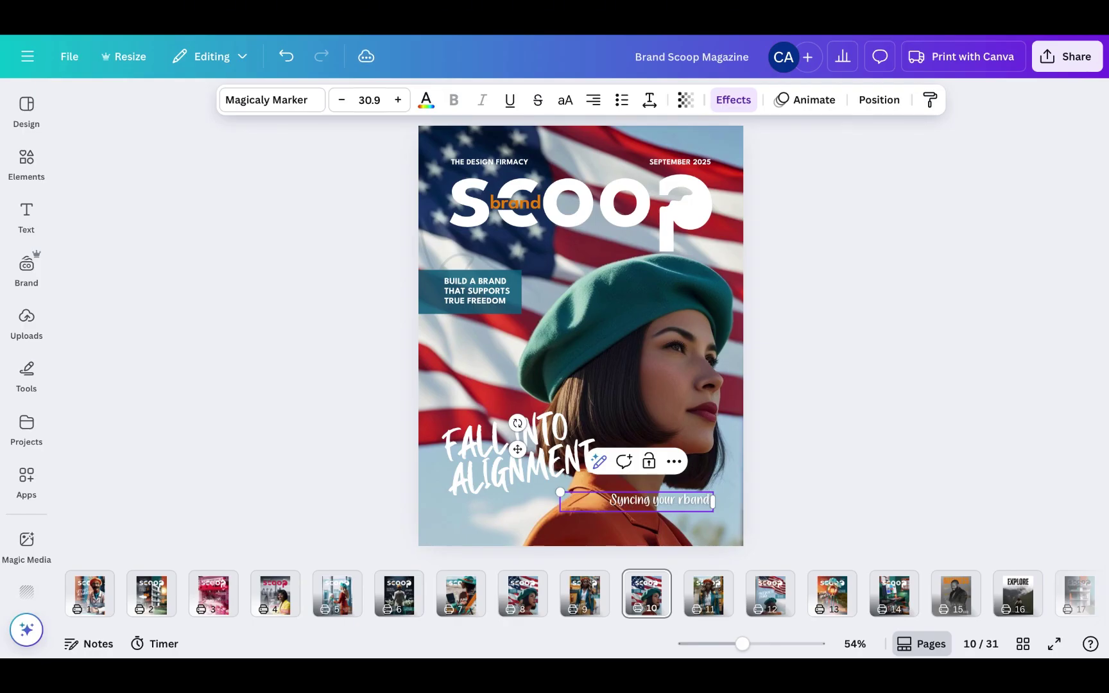
pyautogui.write(' with yoru goals')
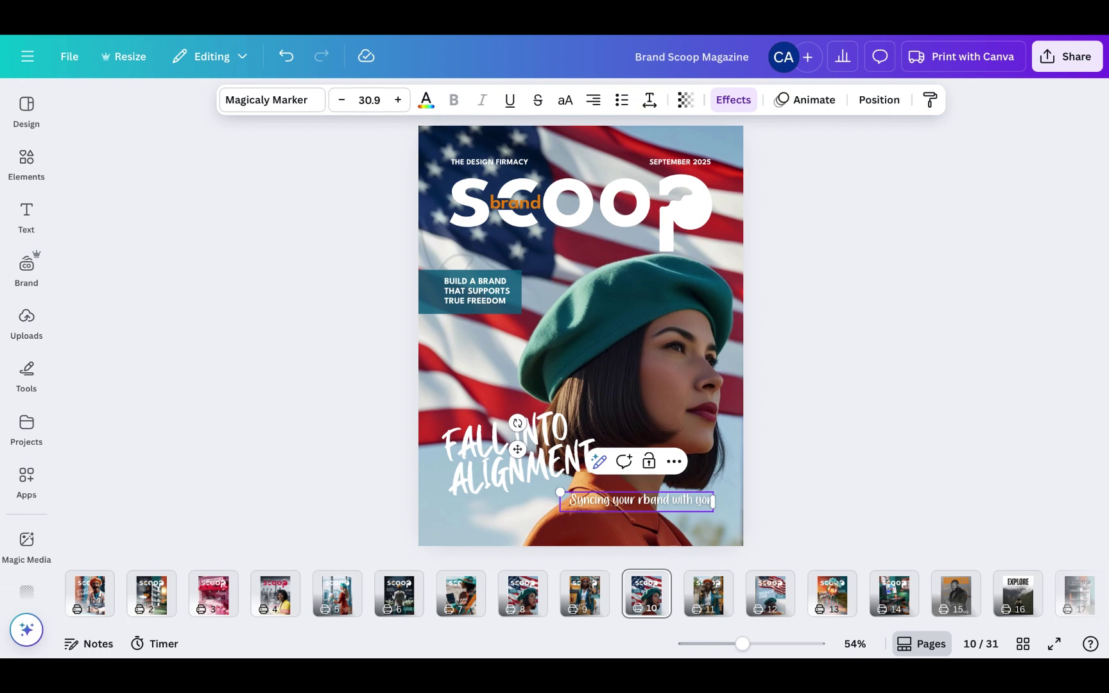
pyautogui.write(' and y')
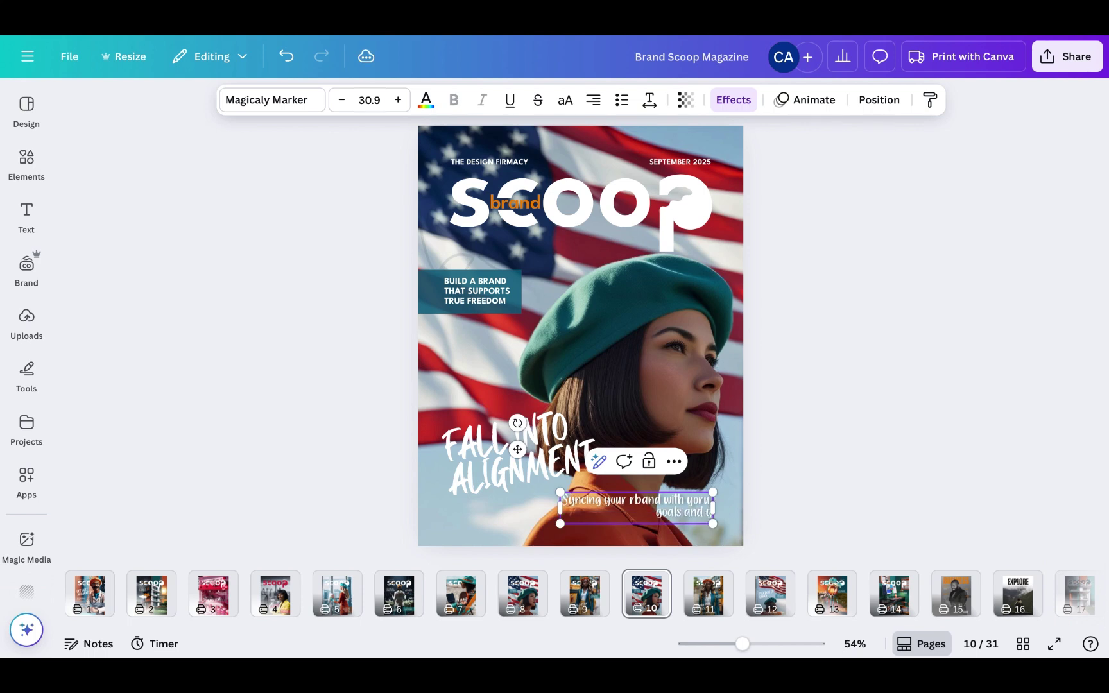
pyautogui.write('our audeince')
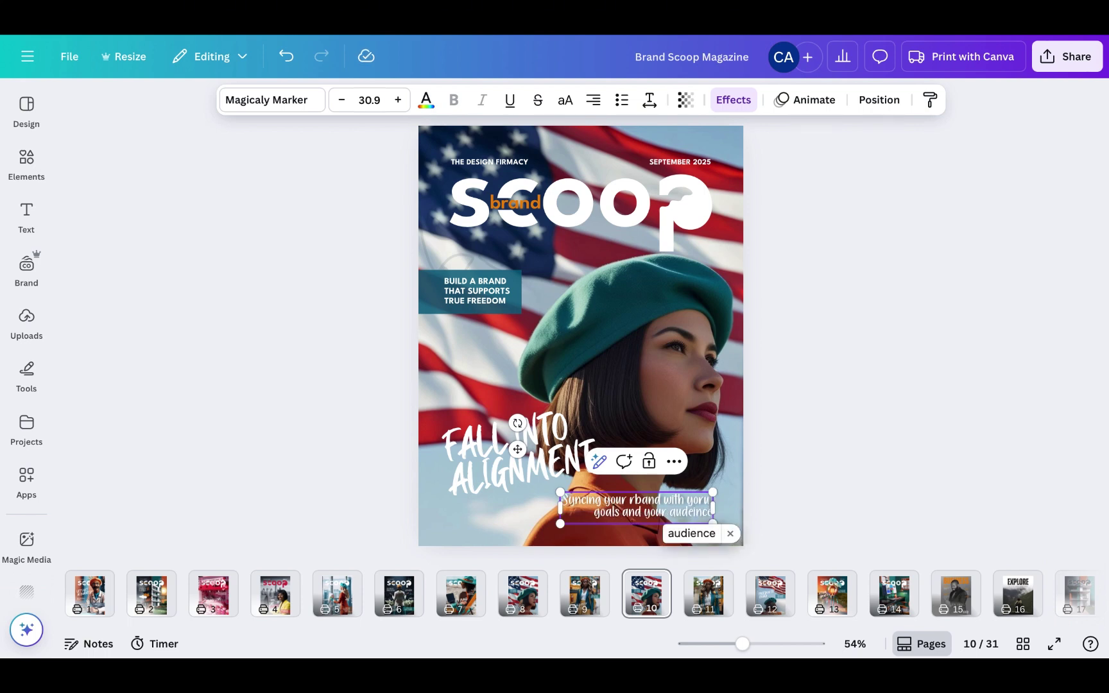
pyautogui.click(690, 533)
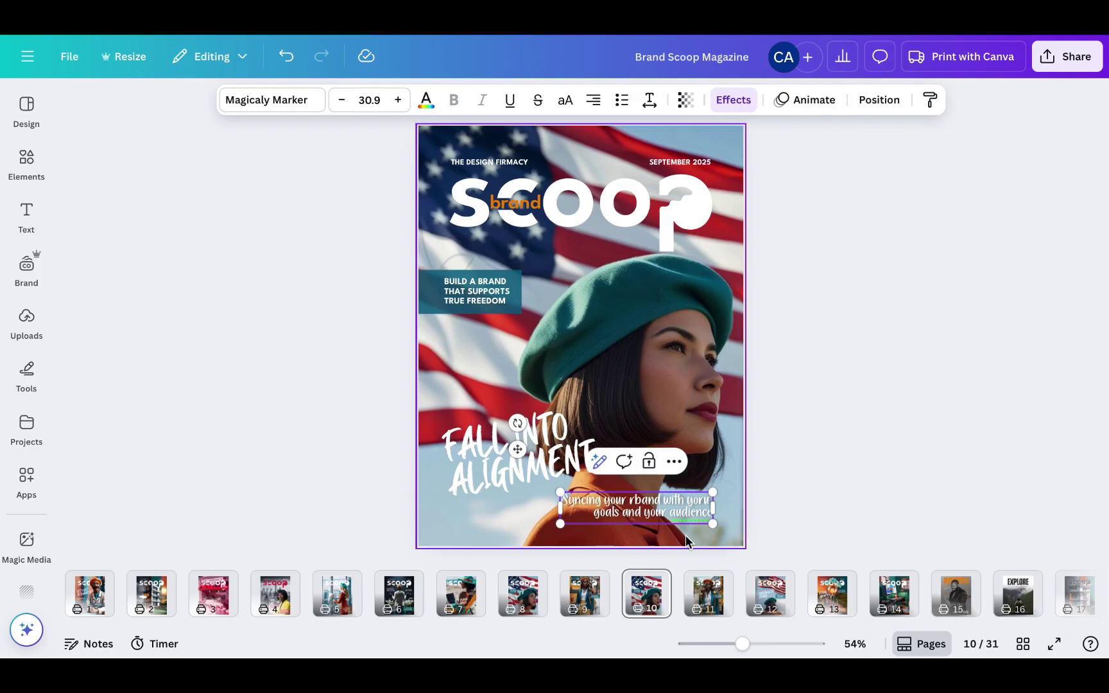
pyautogui.write('.')
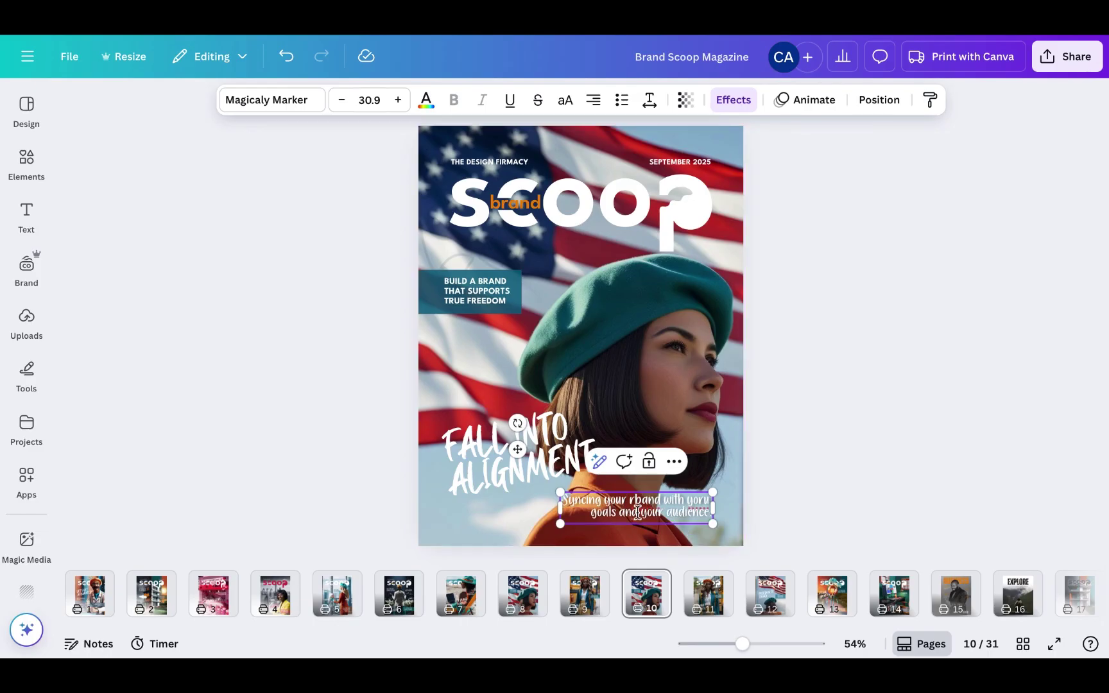
pyautogui.press('BackSpace')
pyautogui.press('Right')
pyautogui.write('r')
pyautogui.press('BackSpace')
pyautogui.write('r')
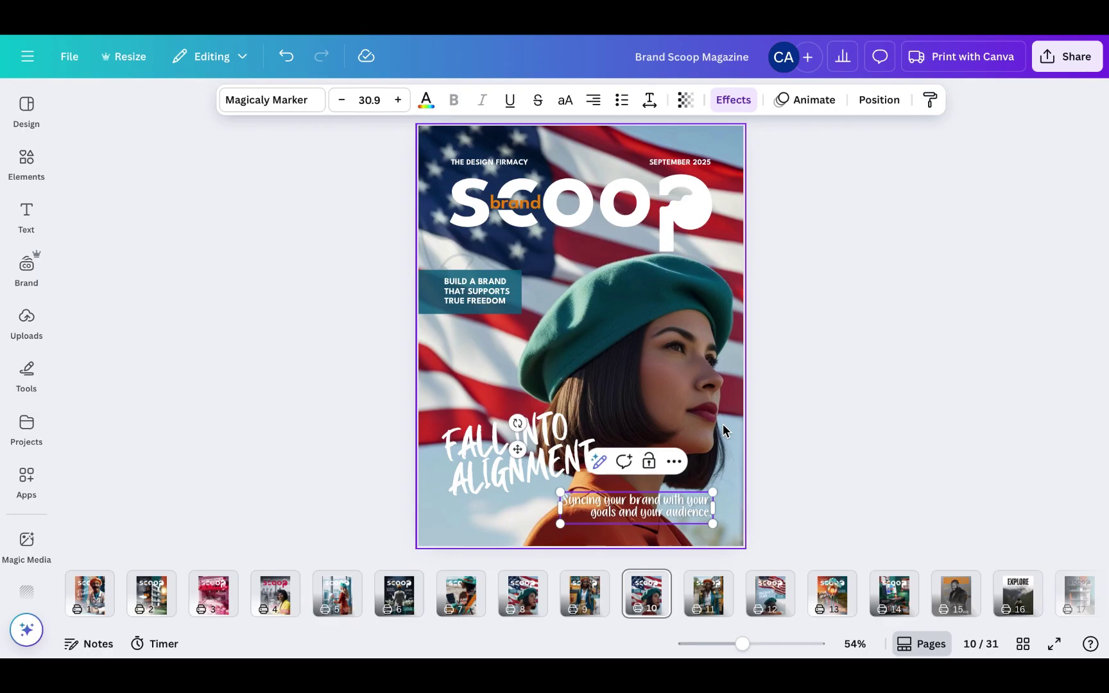
# Step: Replace the text on the teal box with REFINING YOUR MESSAGE FOR BETTER CONVERSION
pyautogui.click(484, 288)
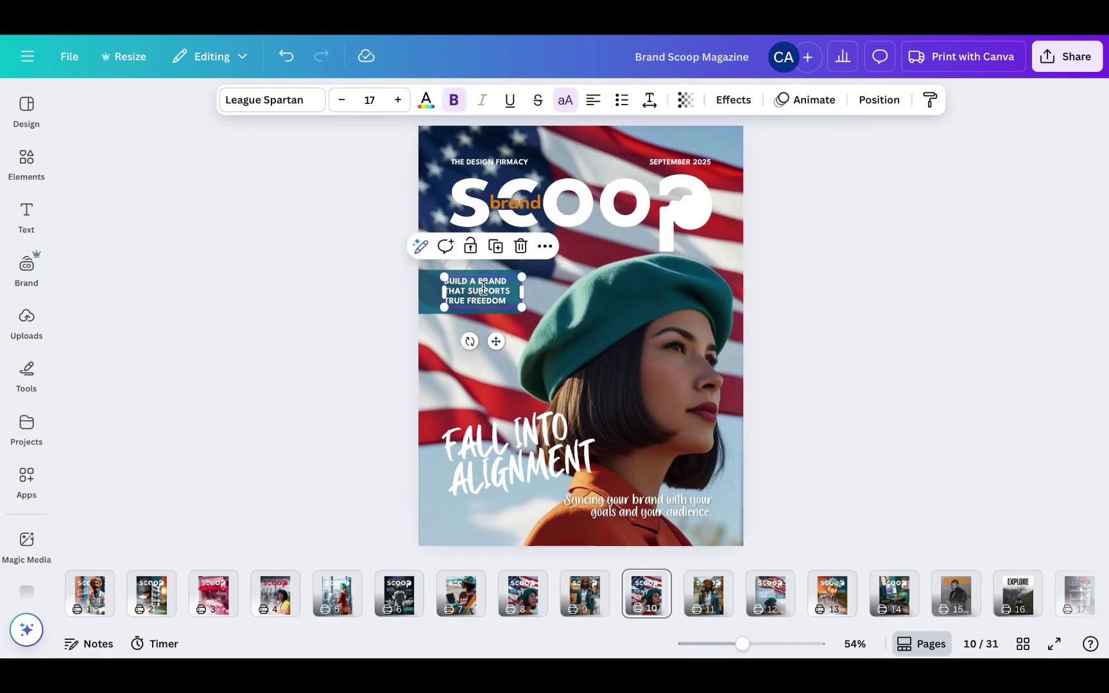
pyautogui.click(483, 288)
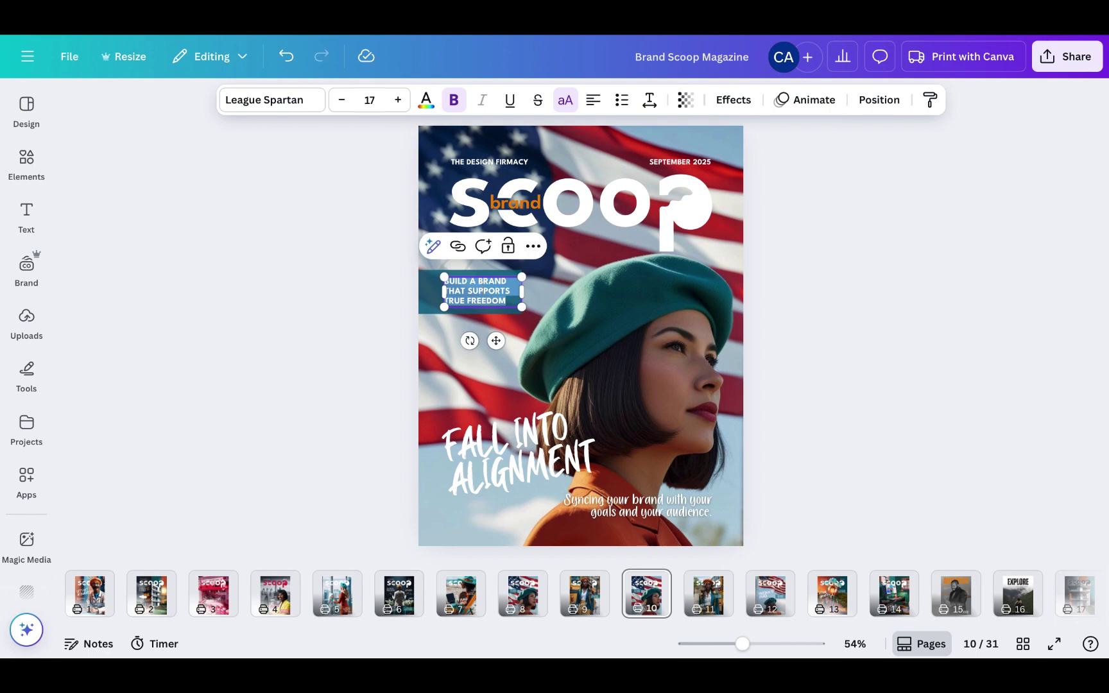
pyautogui.write('REFINING')
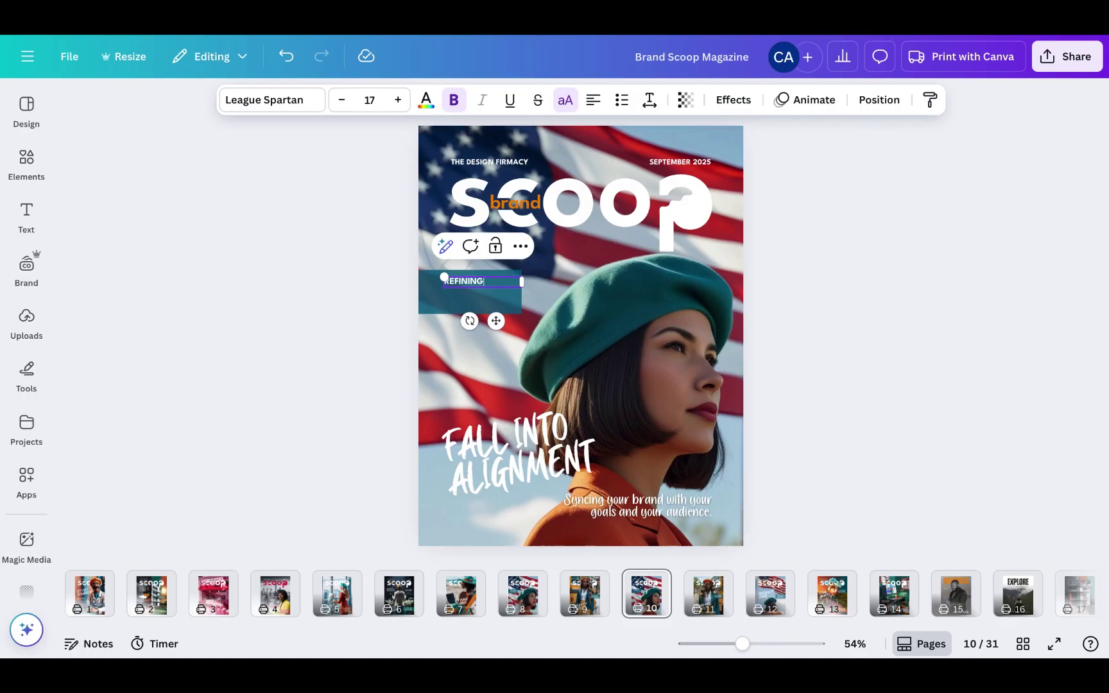
pyautogui.write(' YOUR')
pyautogui.write('MESSAG')
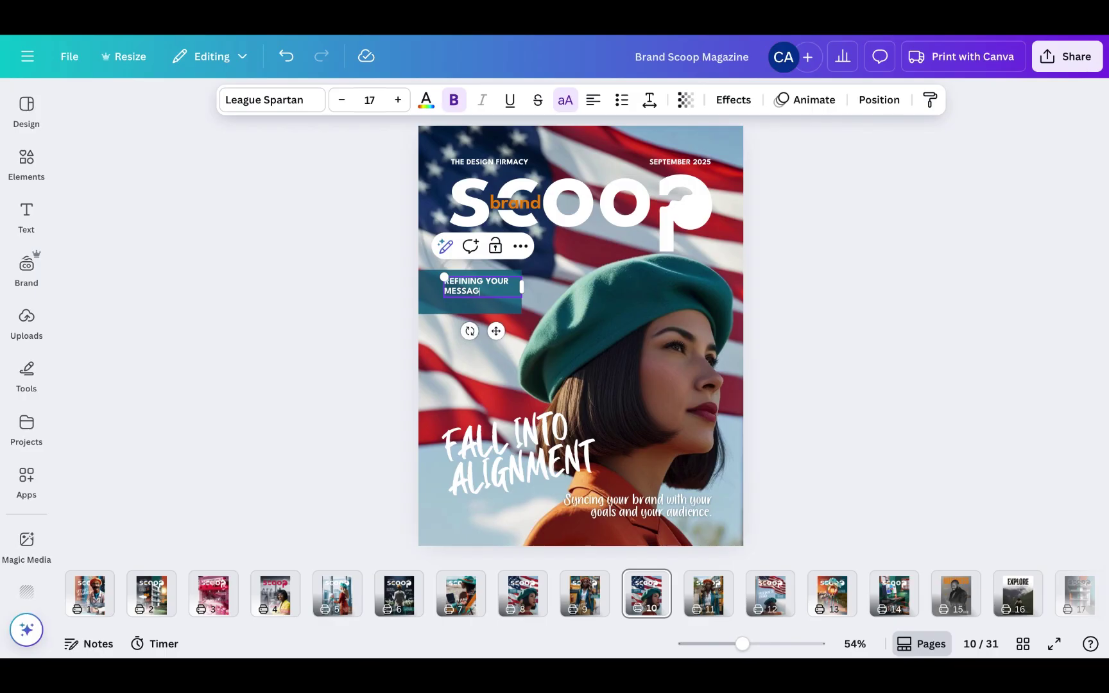
pyautogui.write('E FOR BETTER')
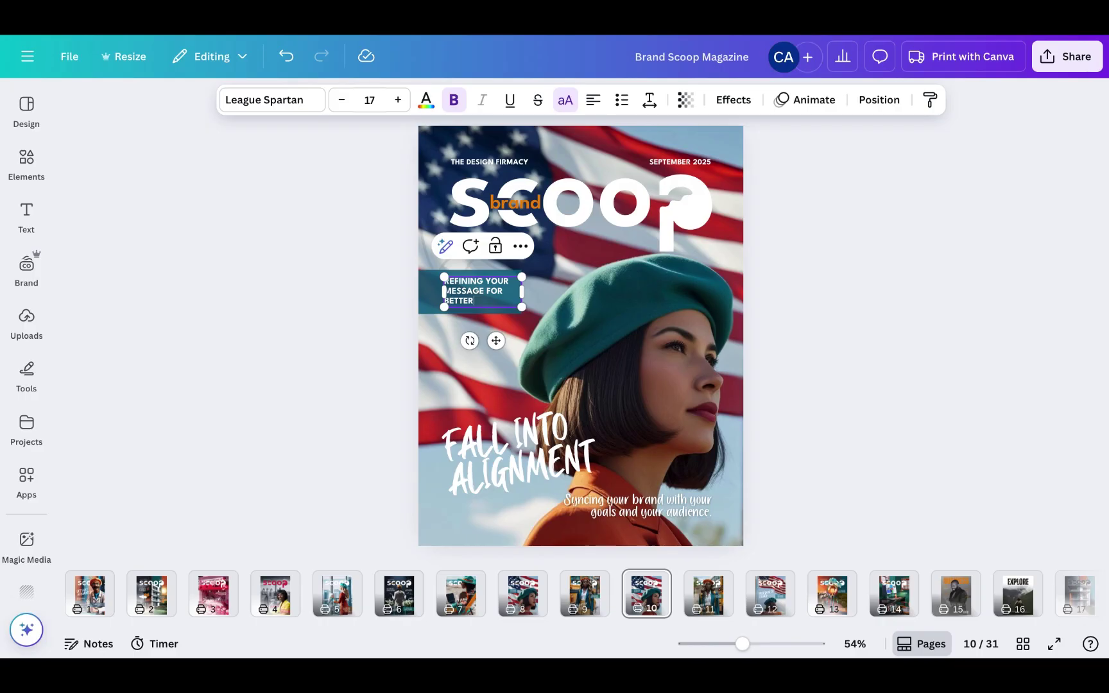
pyautogui.write(' CONVERSION')
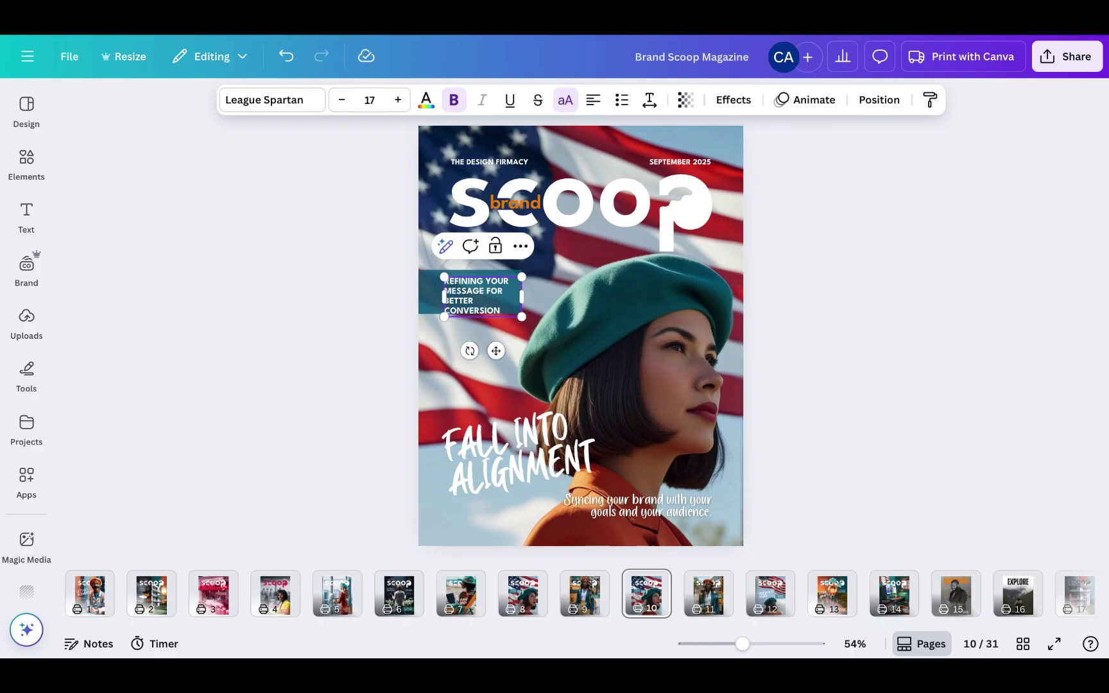
# Step: Extend the teal box downward so it covers all four lines of its text
pyautogui.moveTo(444, 296); pyautogui.dragTo(390, 292)
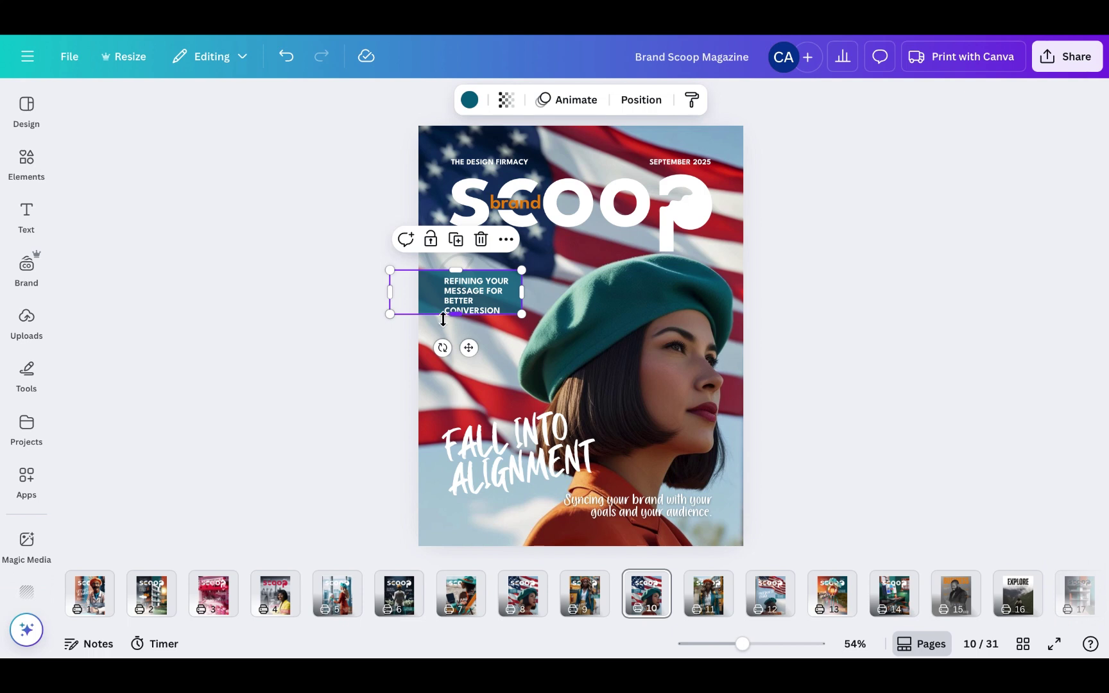
pyautogui.moveTo(457, 318); pyautogui.dragTo(456, 325)
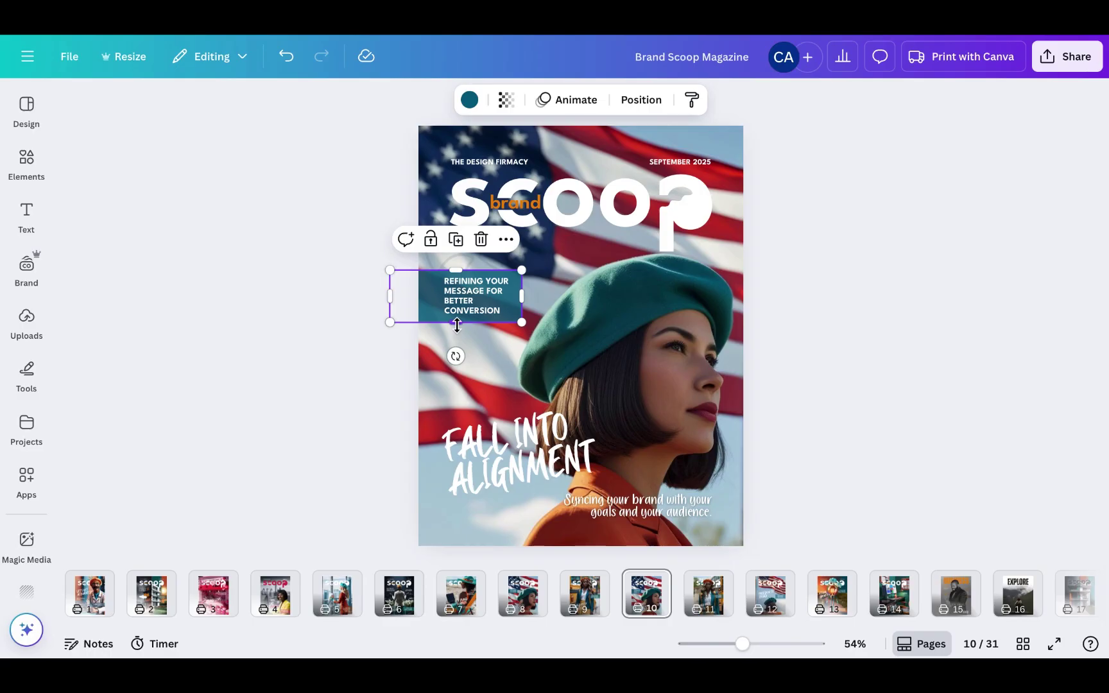
pyautogui.click(792, 292)
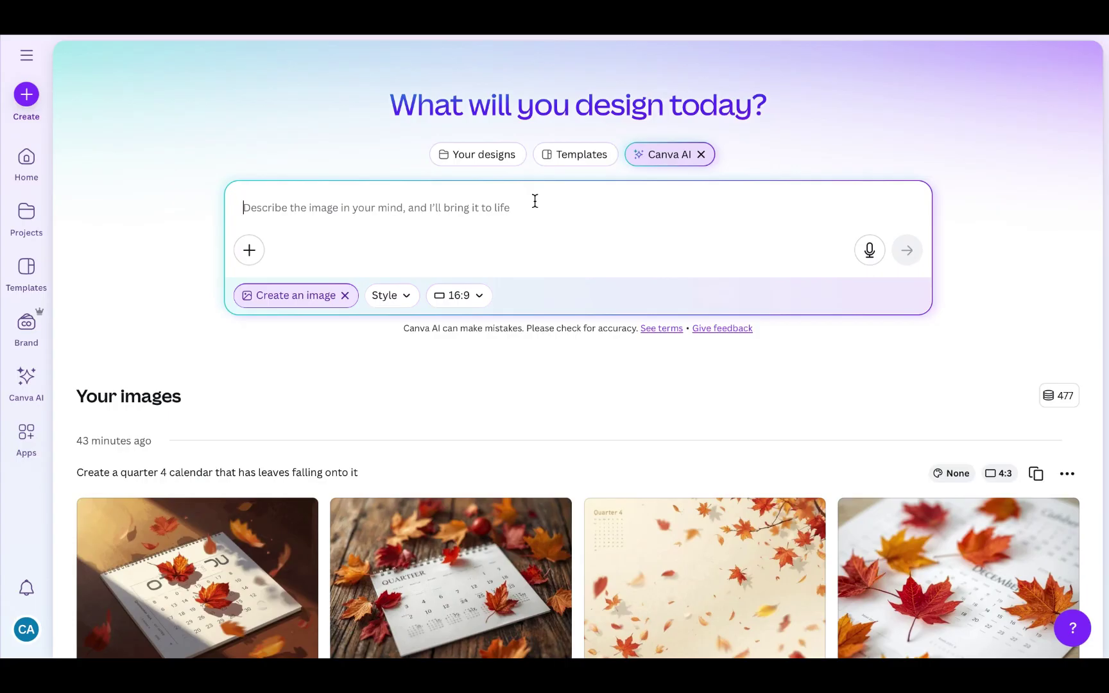
# Step: Set the Canva AI image aspect ratio to 3:4, then reload the page and reopen Canva AI
pyautogui.click(462, 297)
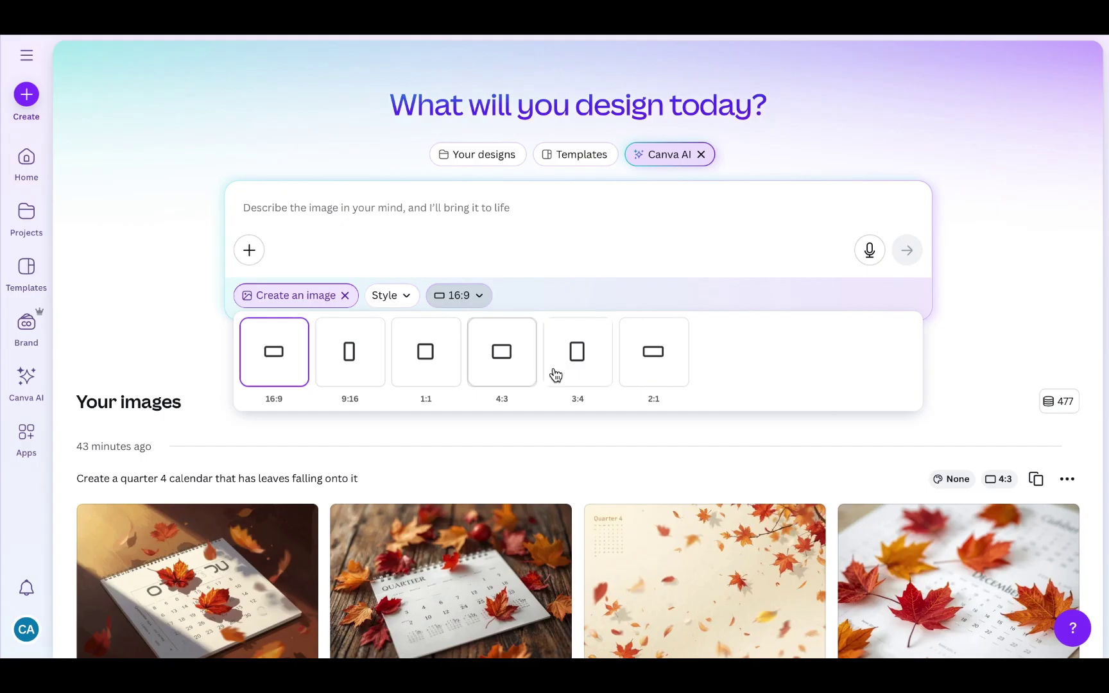
pyautogui.click(573, 375)
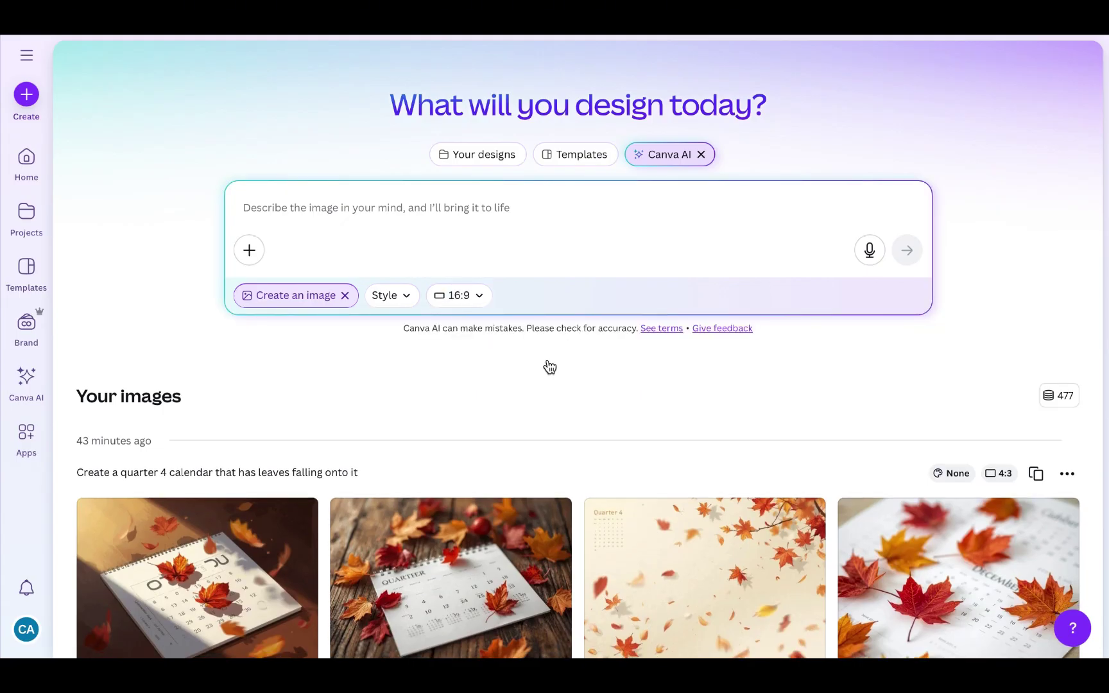
pyautogui.click(406, 297)
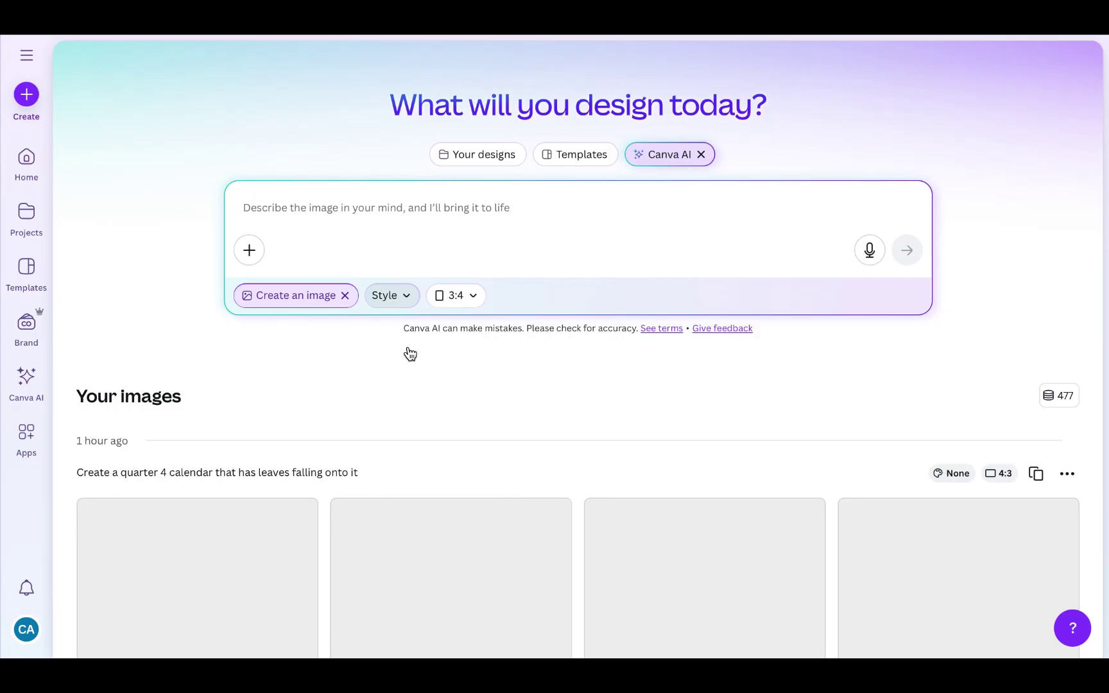
pyautogui.press('super+r')
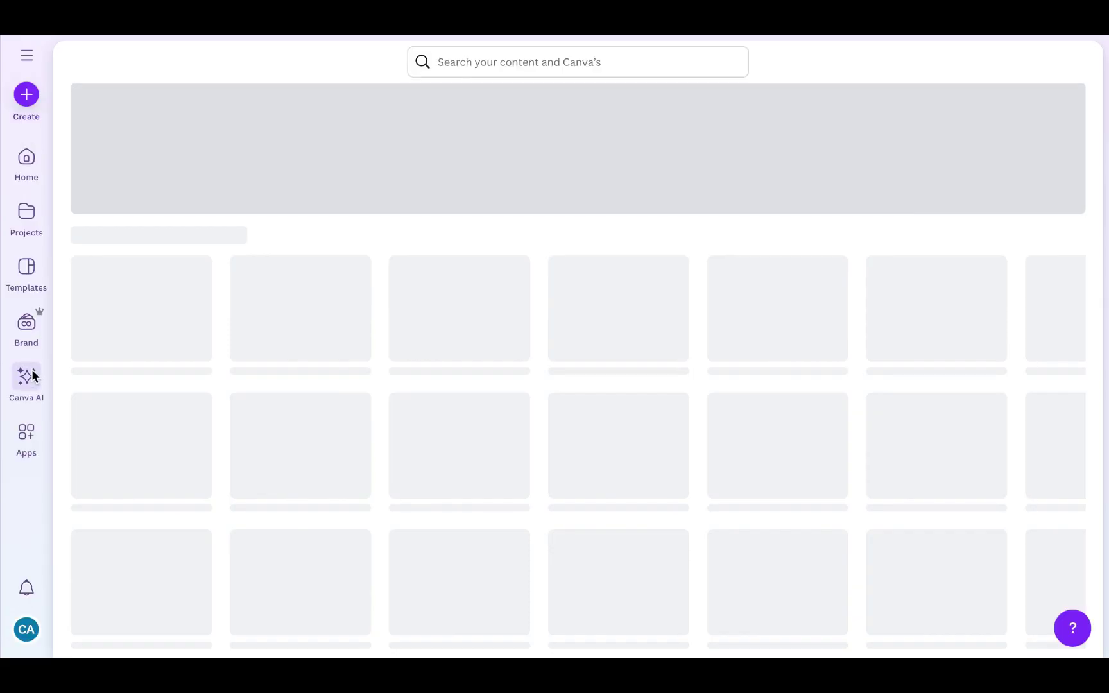
pyautogui.click(26, 377)
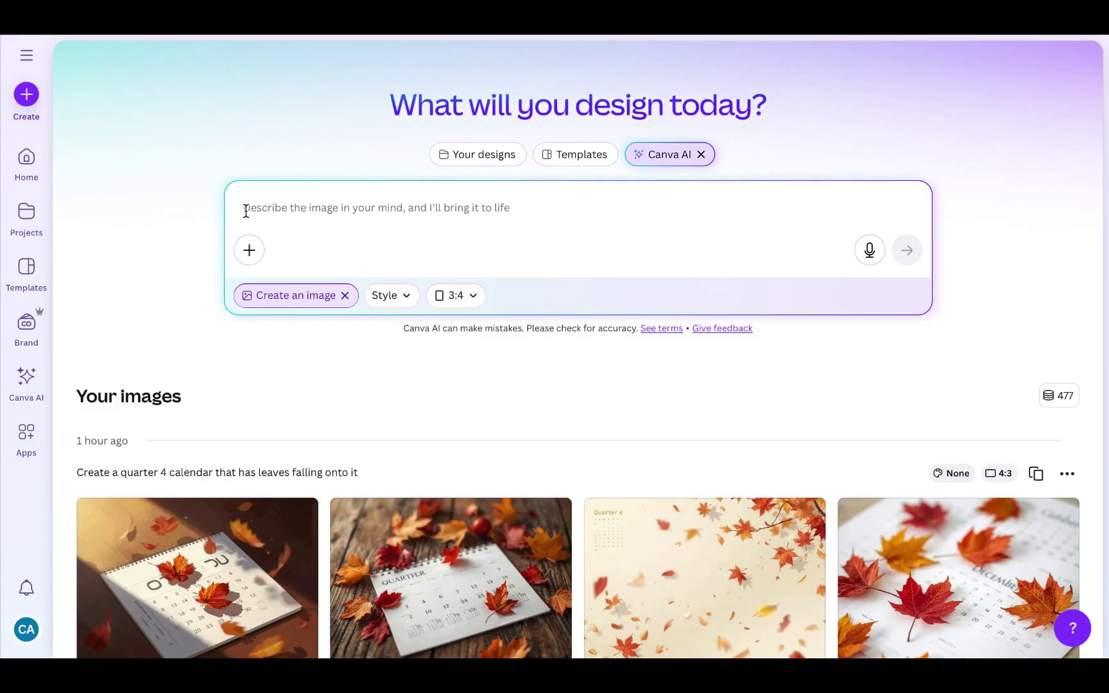
# Step: Begin the image prompt with "Create a professional (entrepreneur) walking a path in the fall season."
pyautogui.write('Creat')
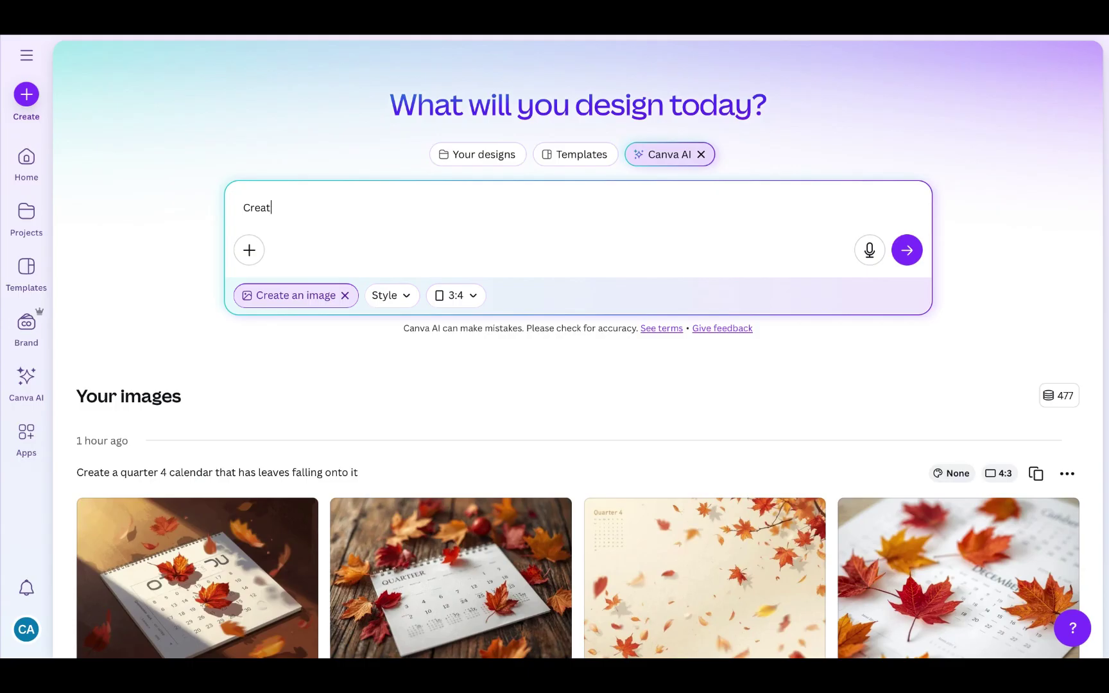
pyautogui.write('e a professional (entrepreneur) ')
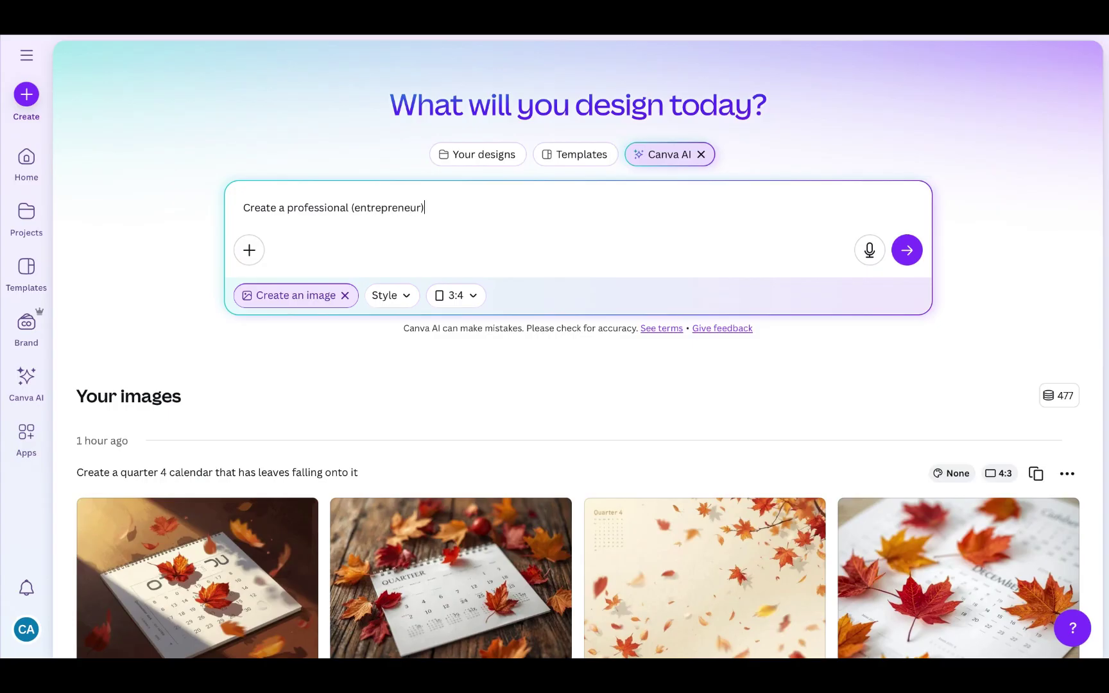
pyautogui.write('walking a a')
pyautogui.press('BackSpace')
pyautogui.write('path in the fall season.')
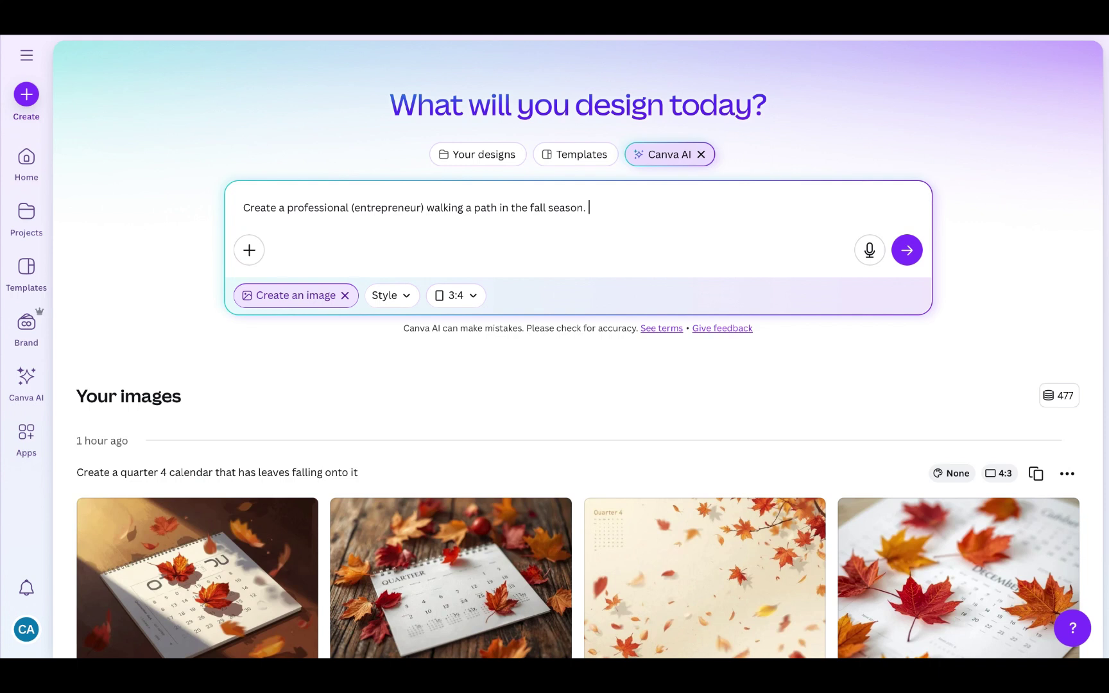
# Step: Add to the prompt "She is holding a compass, and we see fall foliage all around her"
pyautogui.write(' She is')
pyautogui.press('BackSpace')
pyautogui.press('BackSpace')
pyautogui.press('BackSpace')
pyautogui.write('is holding a compass')
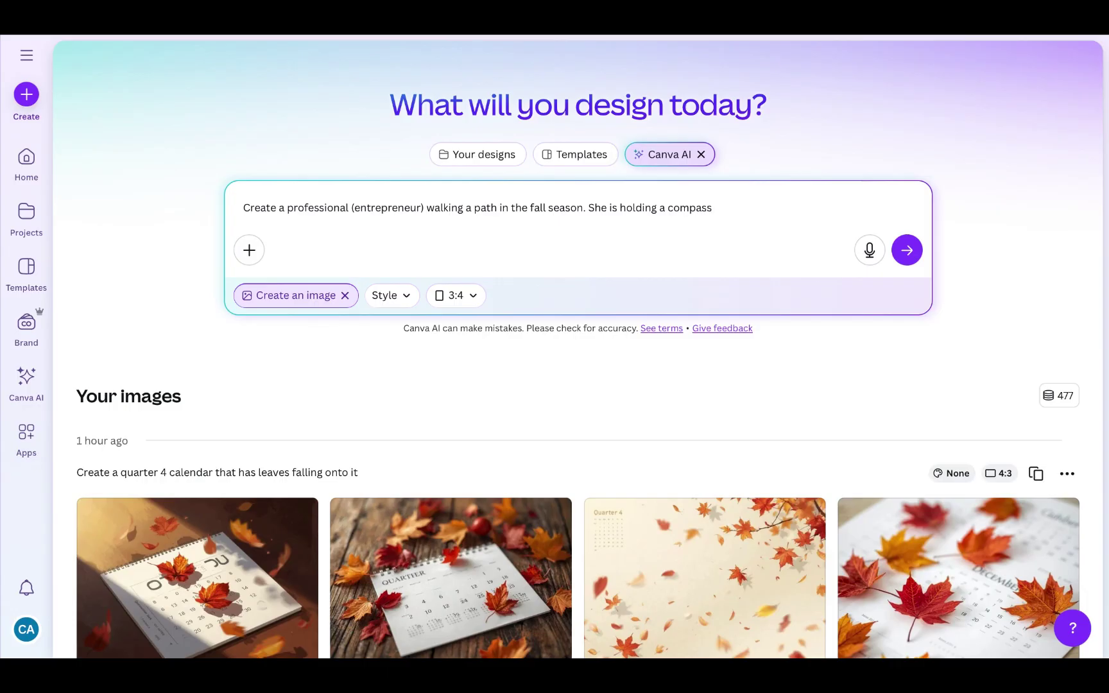
pyautogui.write(', and ')
pyautogui.write('we see fall')
pyautogui.write(' foliage all arou')
pyautogui.write('nd her')
# Step: Add the outfit to the prompt: "She is wearing a royal blue suit with a white button up shirt."
pyautogui.write('. She is wea')
pyautogui.write('ring a')
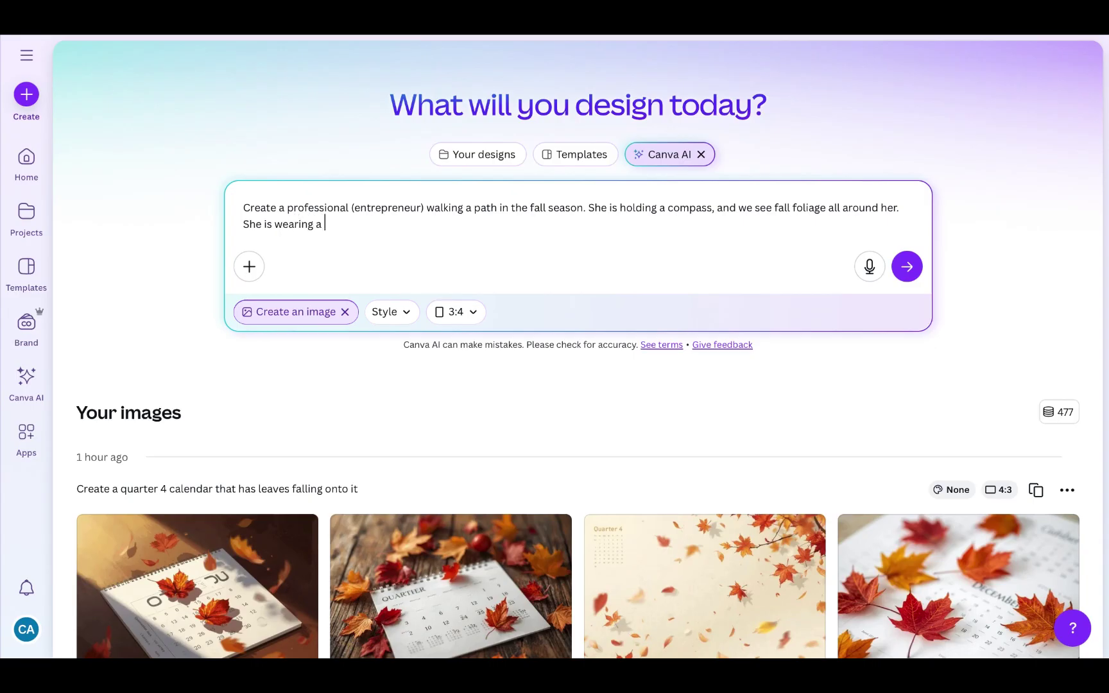
pyautogui.write('rk')
pyautogui.write('royal blu')
pyautogui.write('e suit with a whit')
pyautogui.write('e ub')
pyautogui.press('BackSpace')
pyautogui.write('button up shirt. She is')
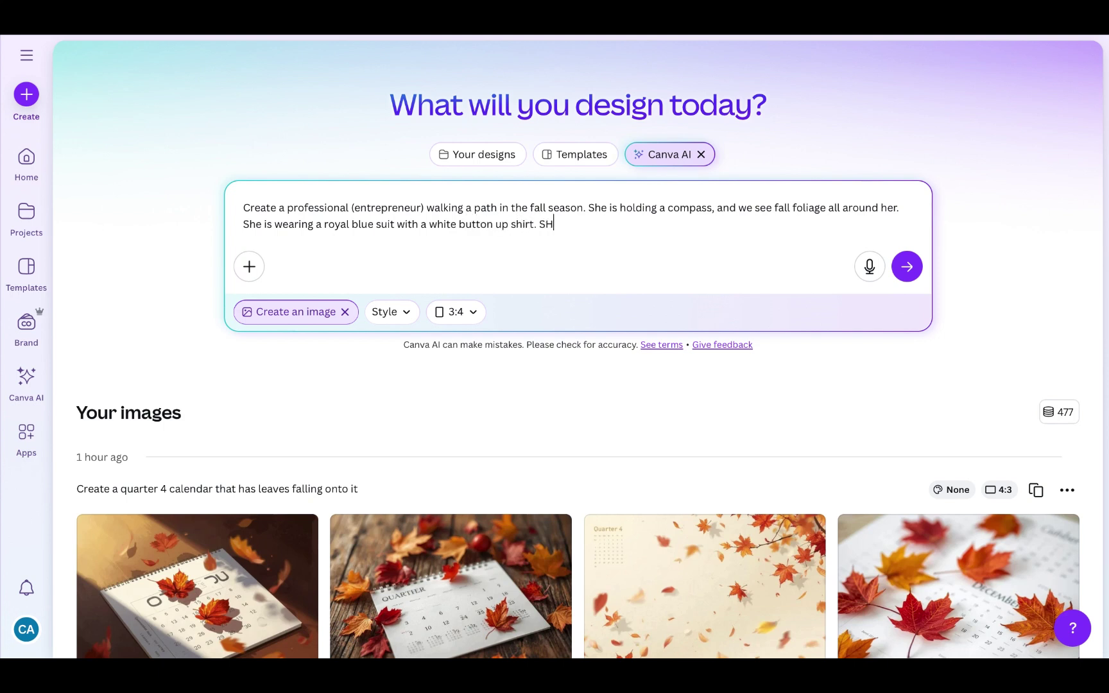
# Step: Describe her in the prompt as "a hispanic woman with long wavy hair, and a mustard beret on her head"
pyautogui.write(' a hispanic woman with')
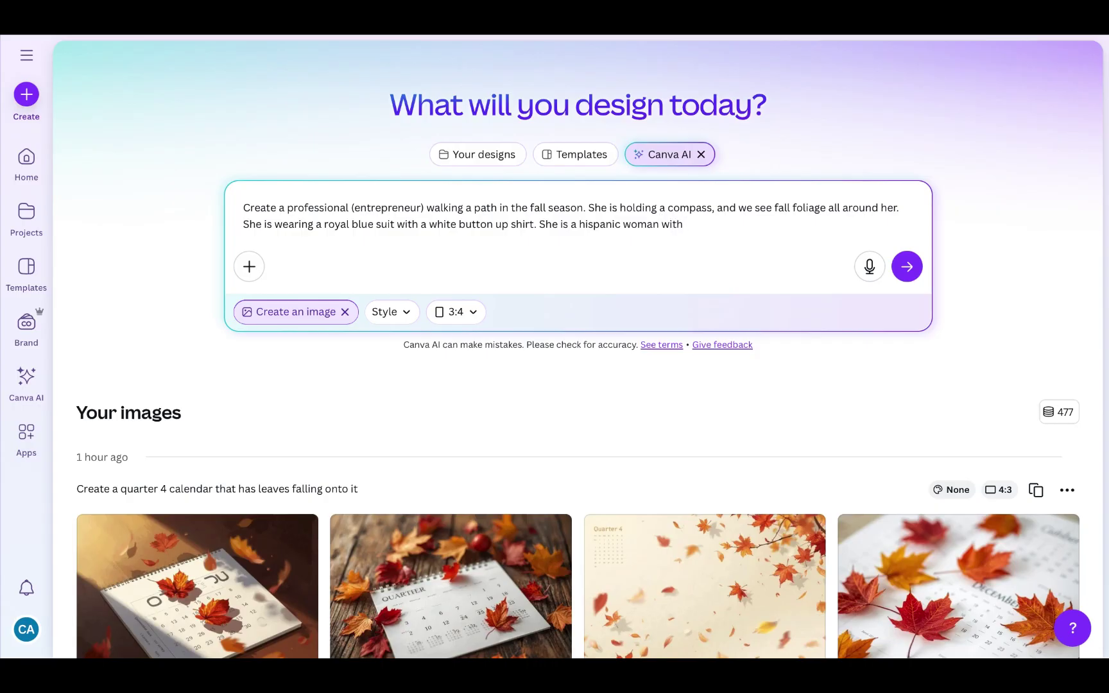
pyautogui.write(' long wavy hair, and an')
pyautogui.press('BackSpace')
pyautogui.write('m')
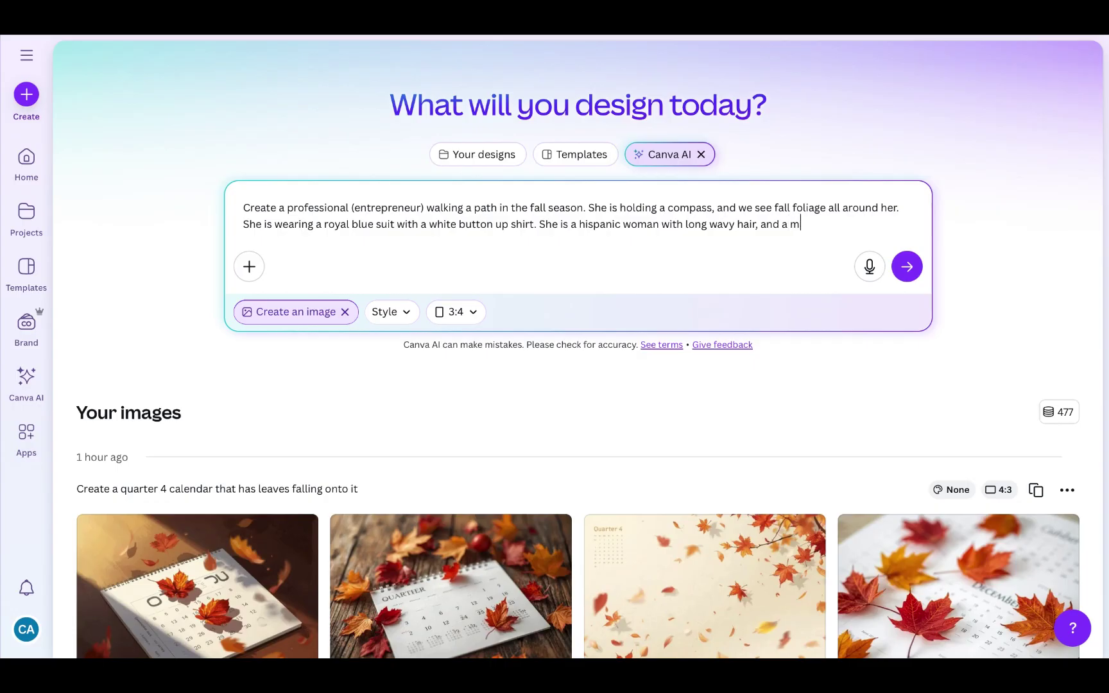
pyautogui.write('ustard beret on her head')
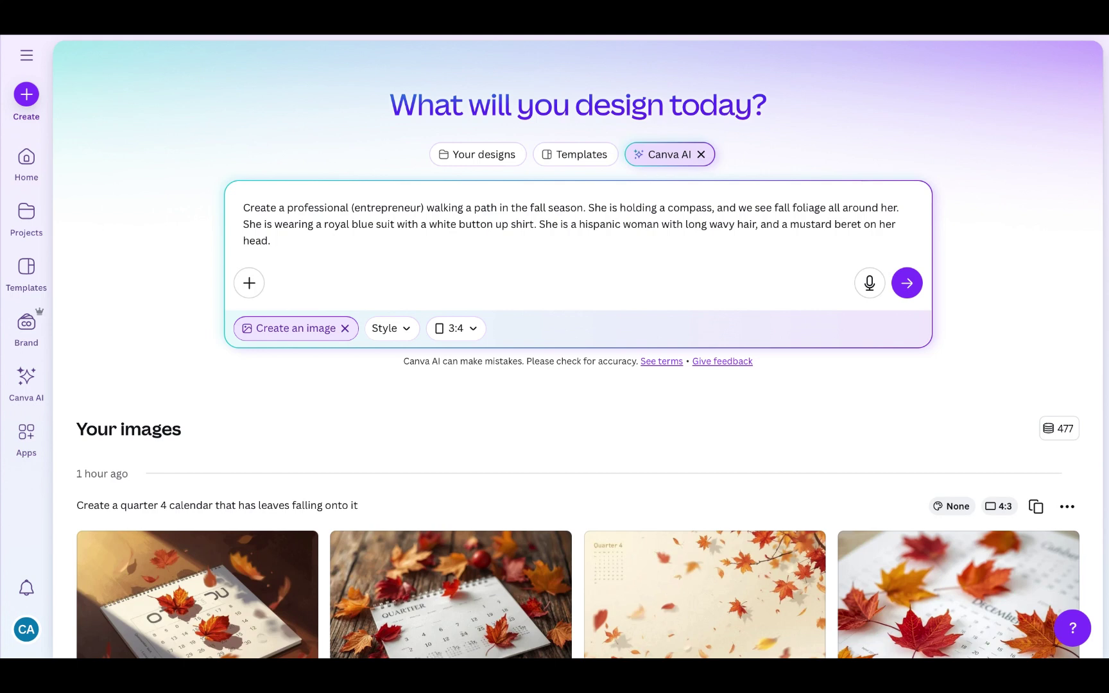
# Step: End the prompt with "She has round orange framed glasses." and generate the images
pyautogui.write('. She has round orange framed glasses.')
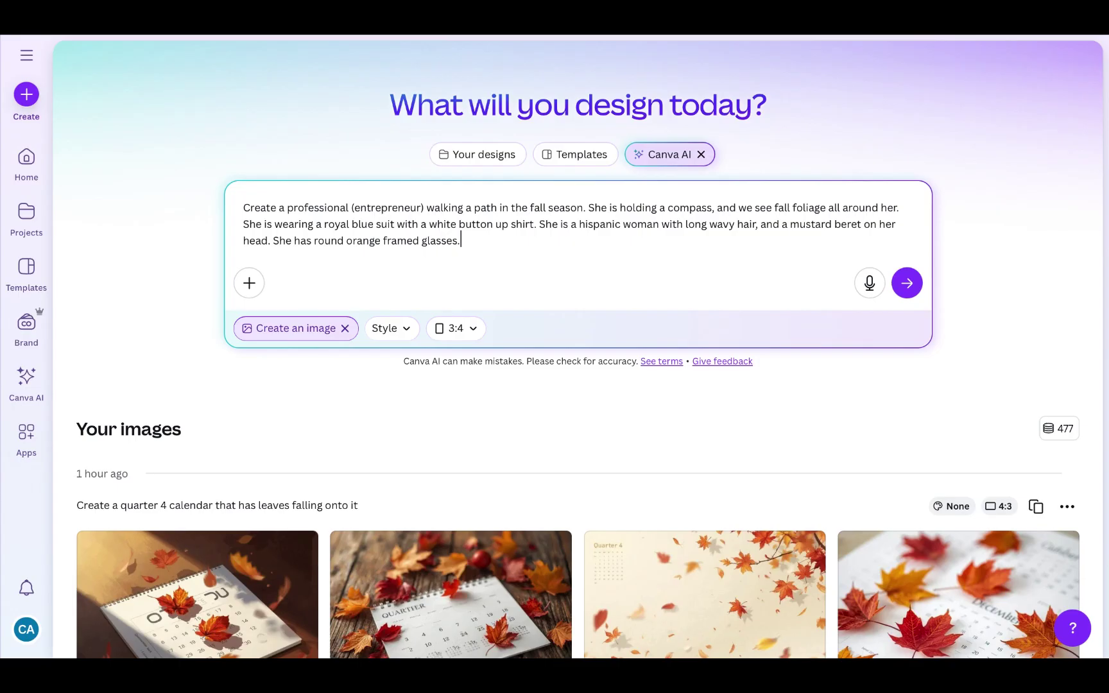
pyautogui.click(906, 285)
pyautogui.click(908, 290)
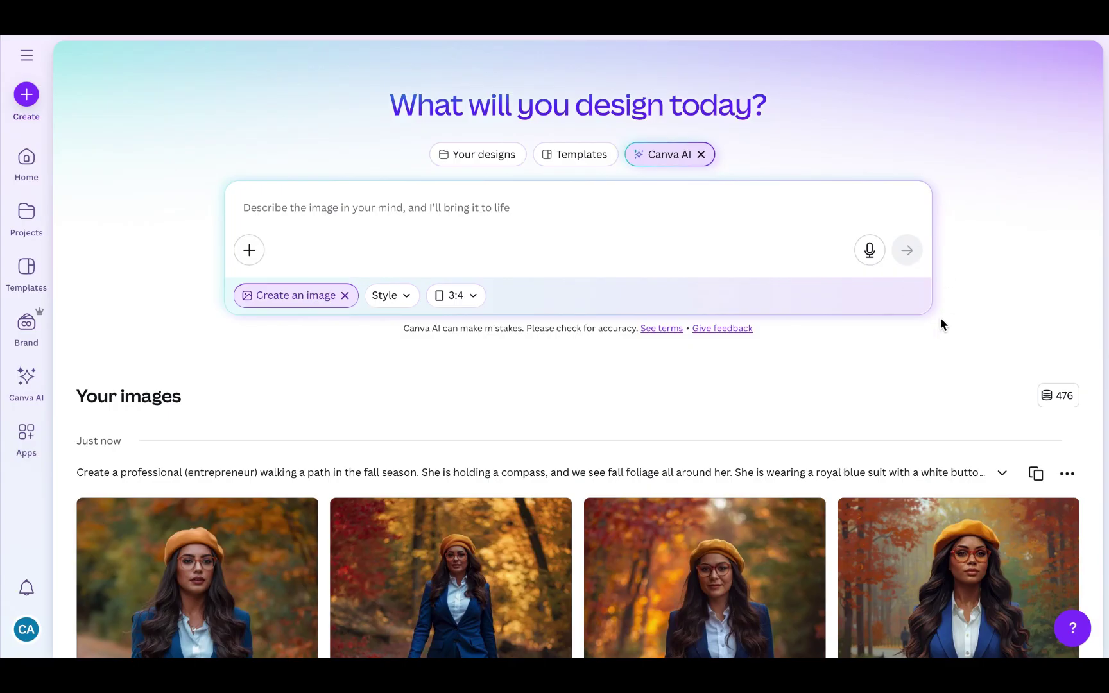
# Step: Inspect the generated image with the iron fence along the path at full size, including the compass and hands
pyautogui.scroll(-5, 940, 317)
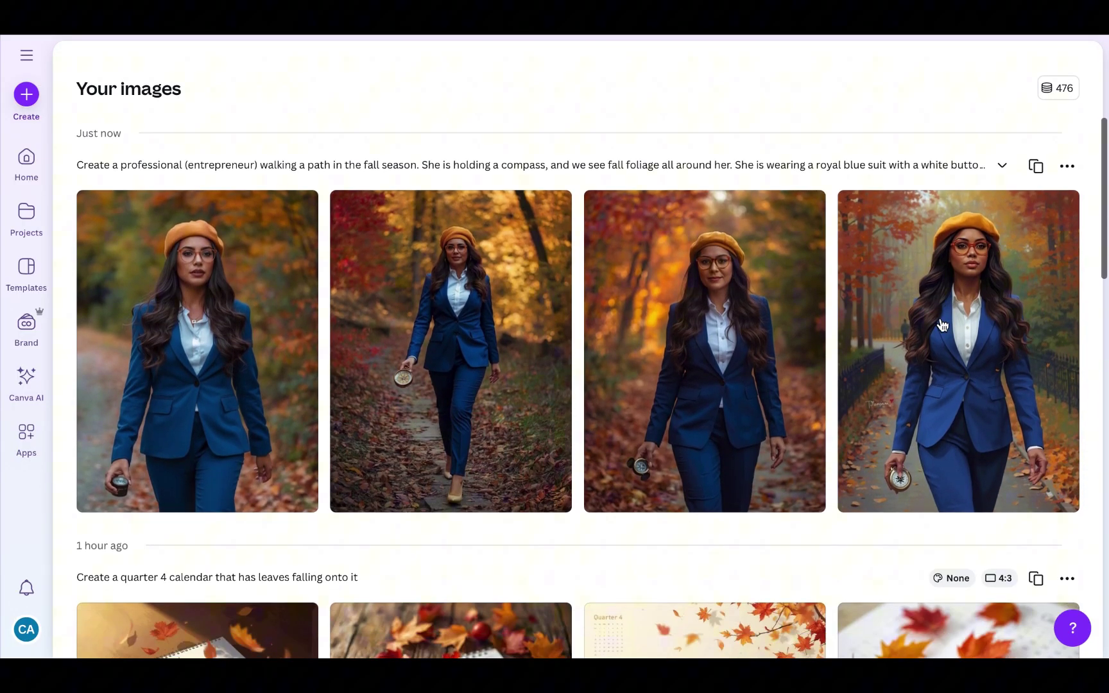
pyautogui.moveTo(941, 324)
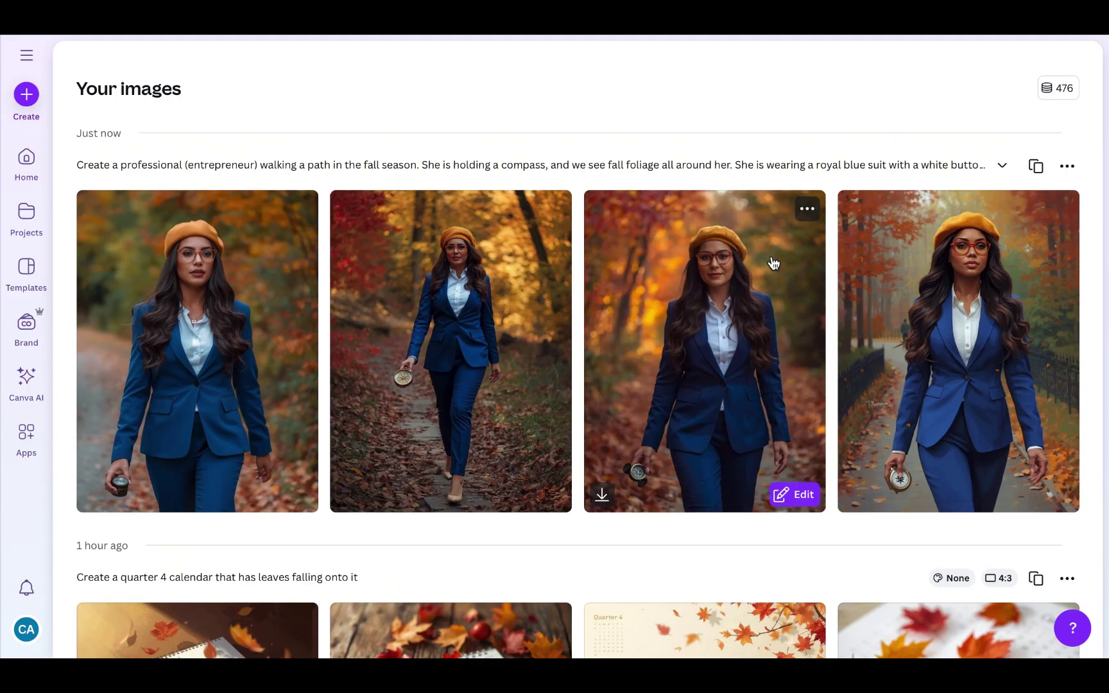
pyautogui.click(925, 377)
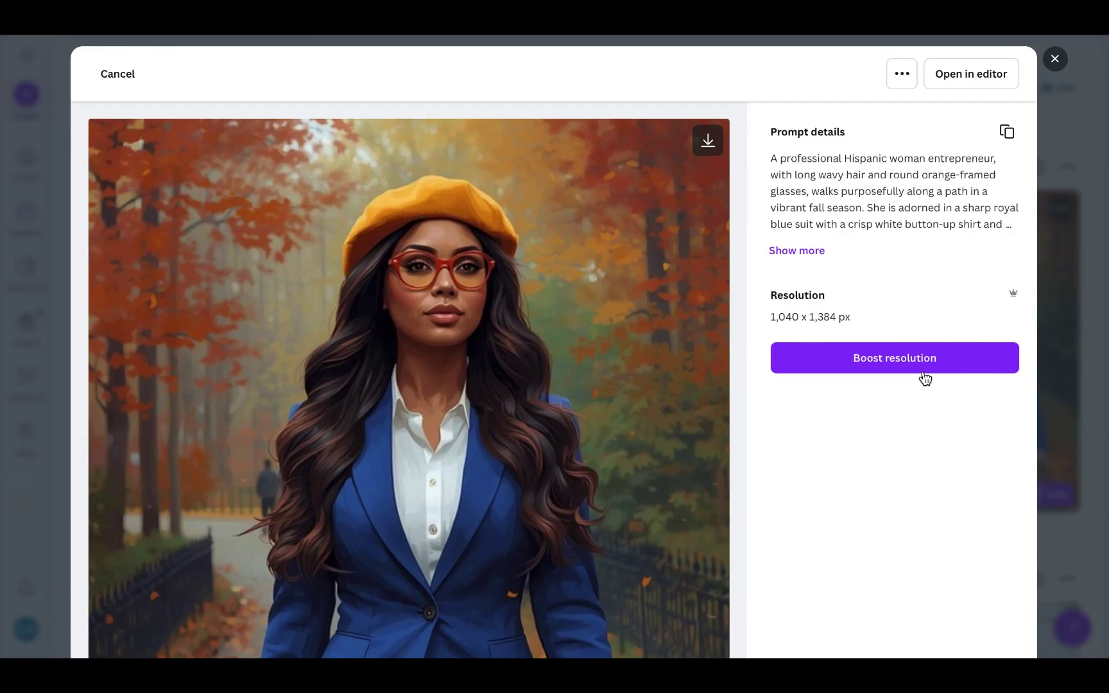
pyautogui.scroll(-6, 595, 418)
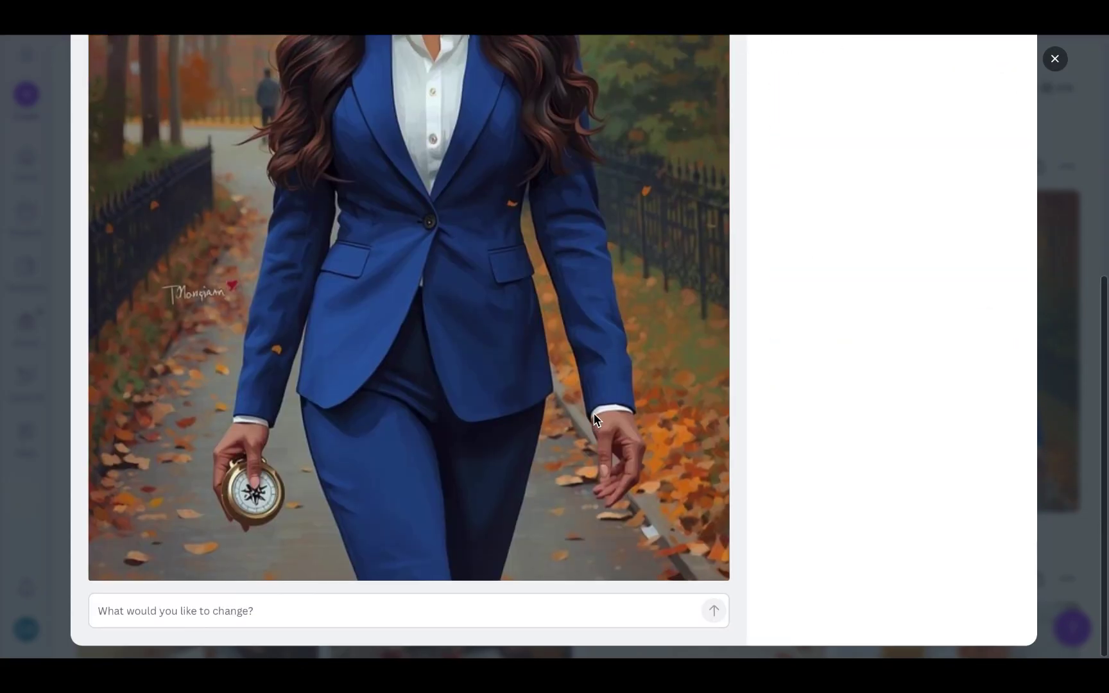
pyautogui.scroll(6, 593, 412)
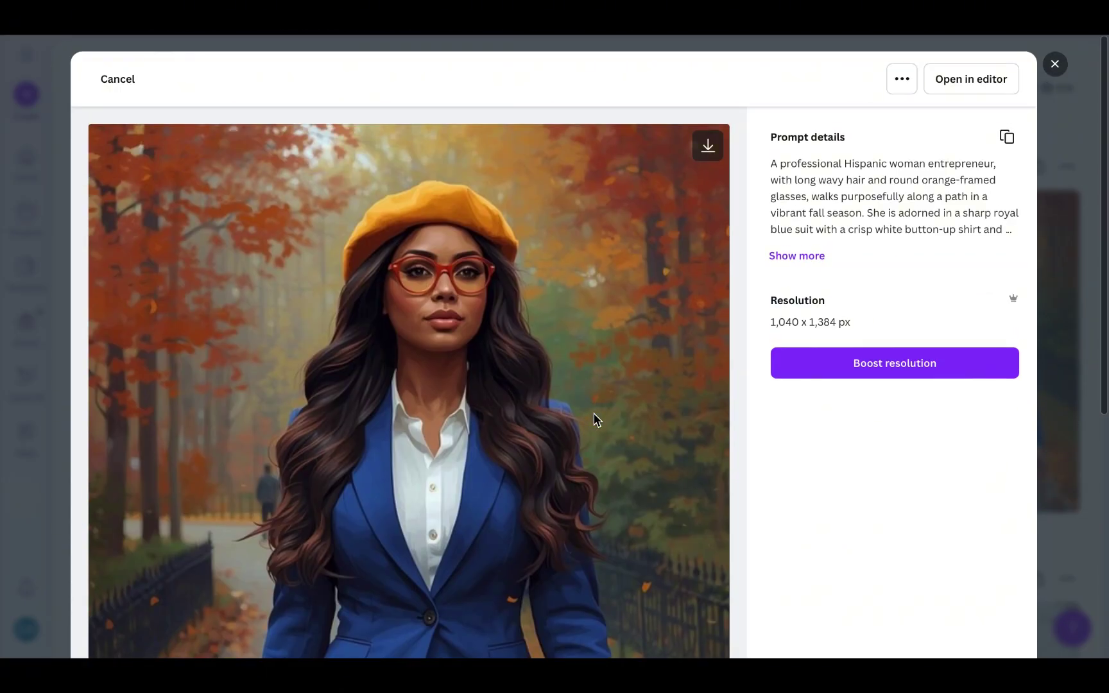
pyautogui.click(1055, 58)
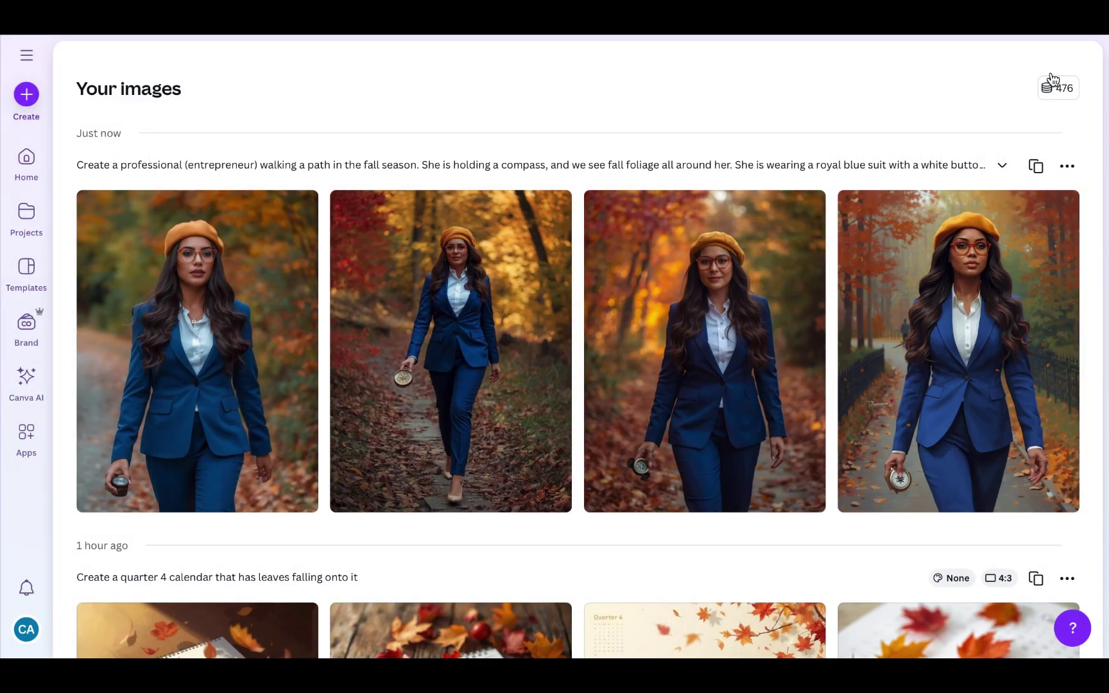
# Step: Expand the full prompt of the newest image set and reuse it for another generation
pyautogui.click(1002, 169)
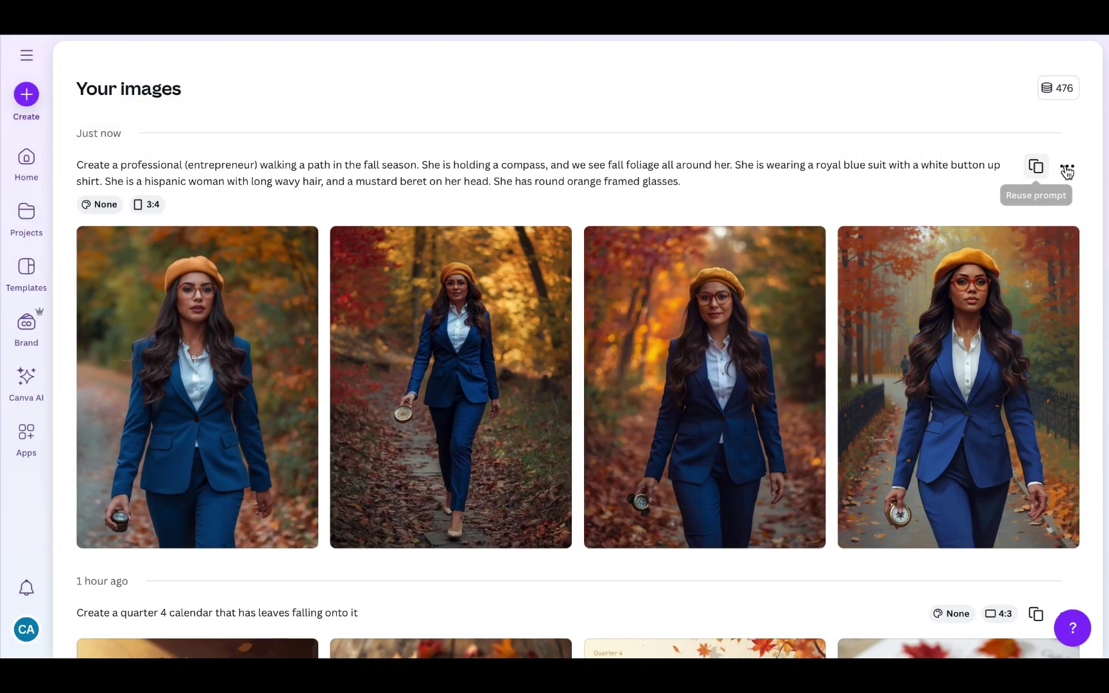
pyautogui.scroll(2, 1003, 186)
pyautogui.scroll(3, 1004, 187)
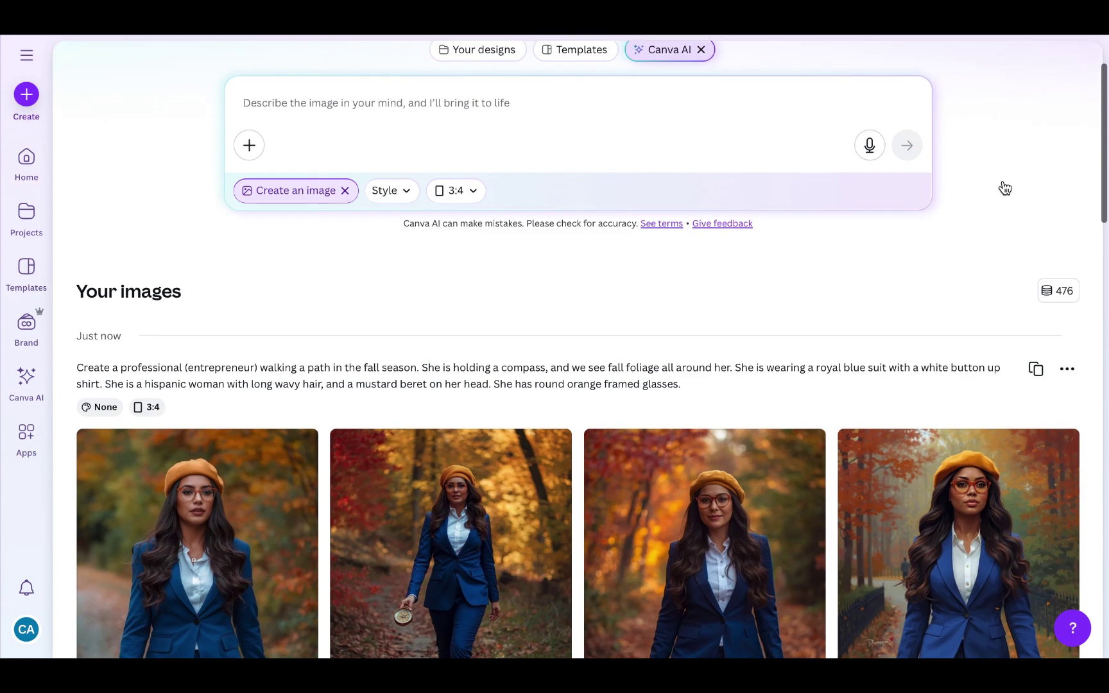
pyautogui.scroll(2, 1037, 373)
pyautogui.click(1035, 446)
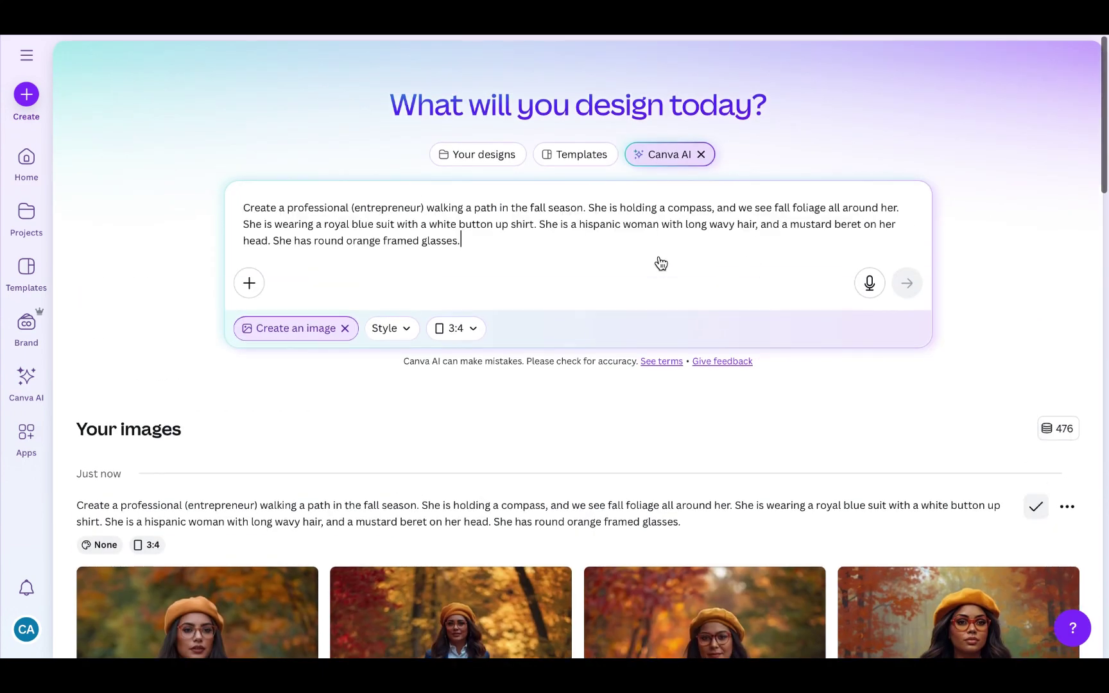
# Step: Apply the Macro style to the reused prompt and generate a new set of images
pyautogui.scroll(-2, 376, 323)
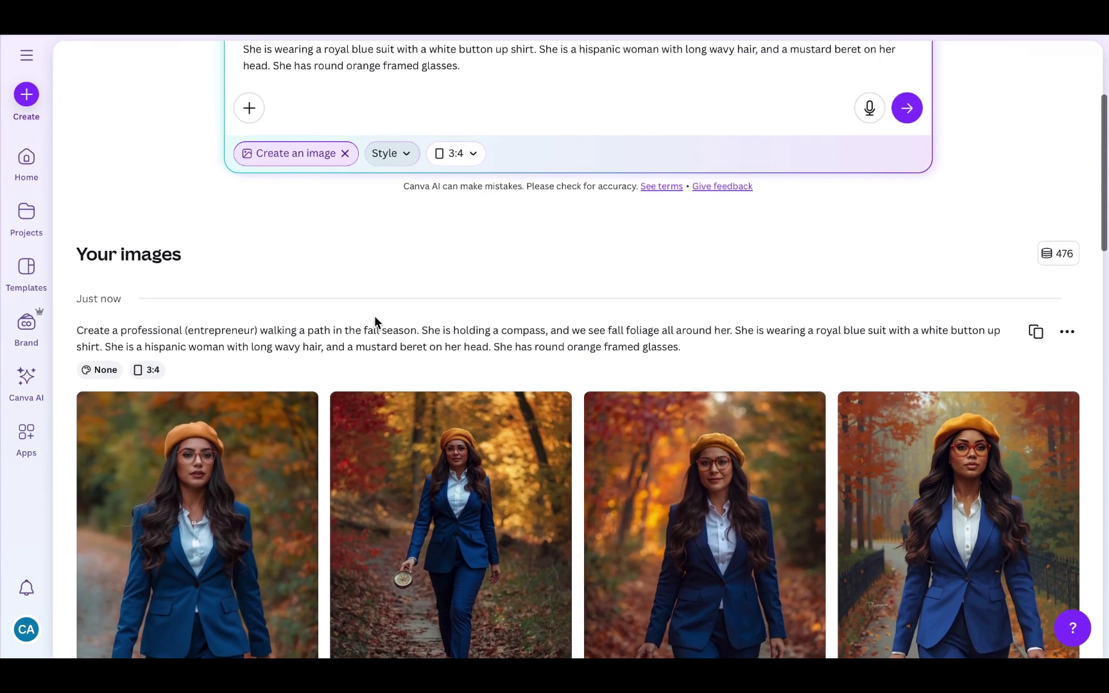
pyautogui.scroll(2, 374, 315)
pyautogui.click(399, 236)
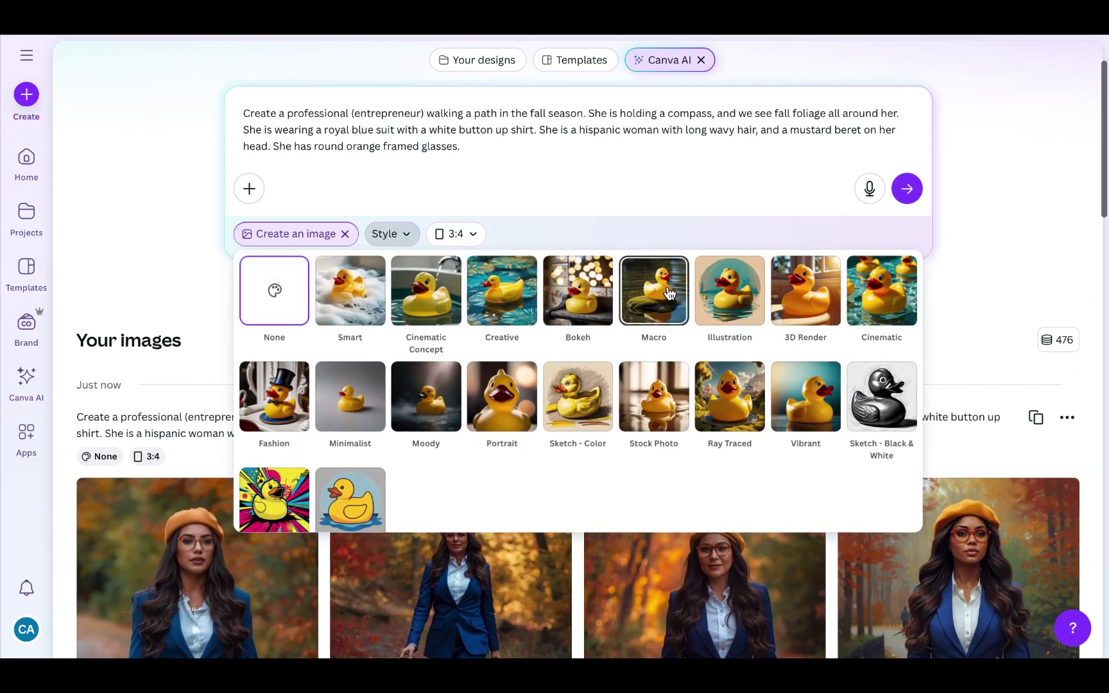
pyautogui.click(668, 294)
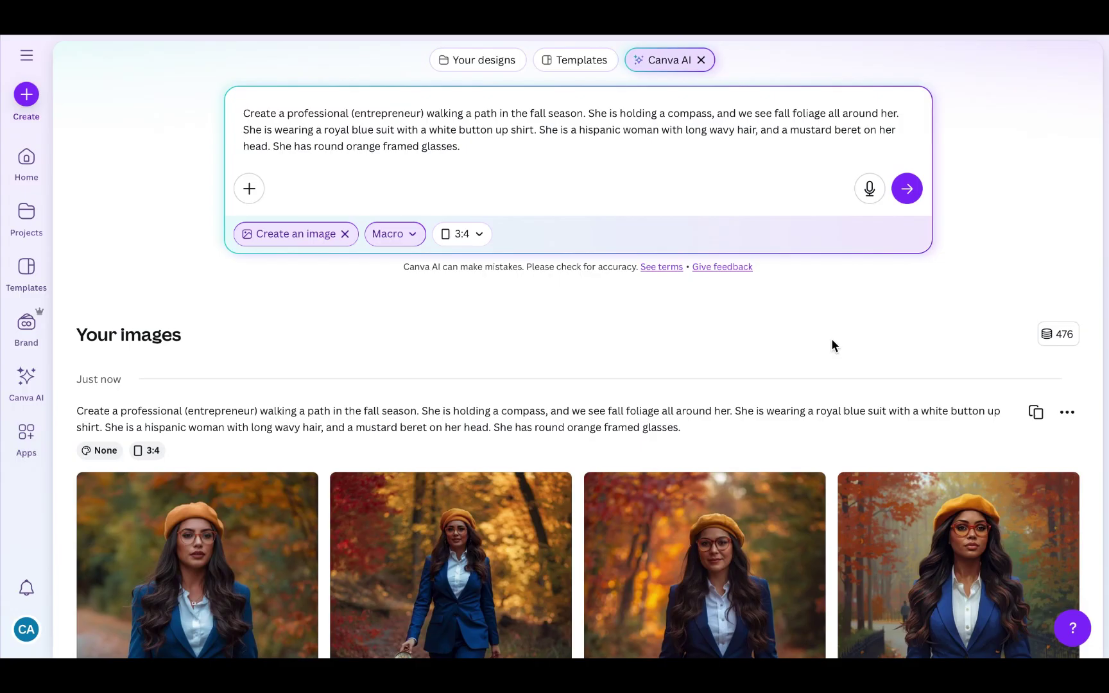
pyautogui.scroll(-3, 831, 341)
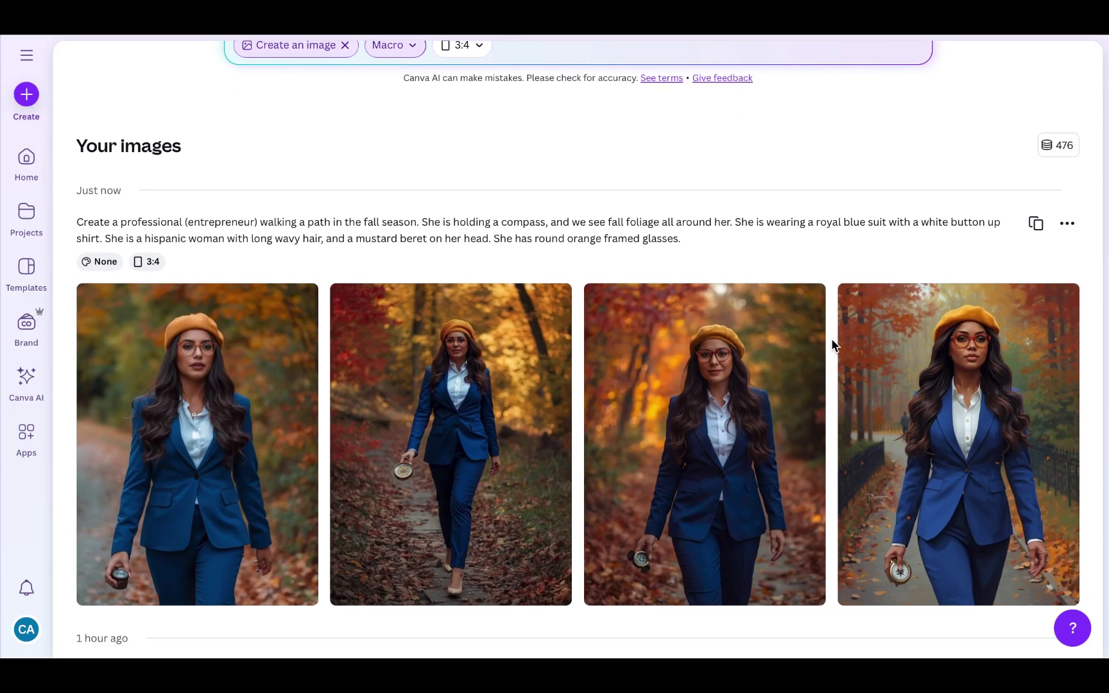
pyautogui.scroll(4, 812, 188)
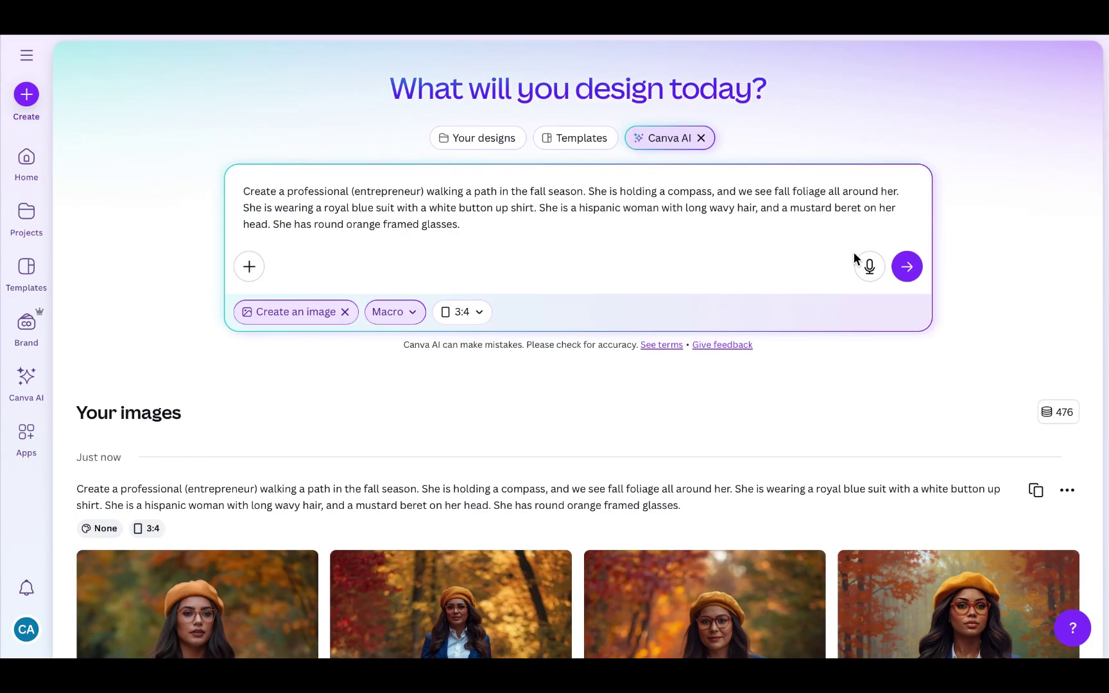
pyautogui.click(911, 272)
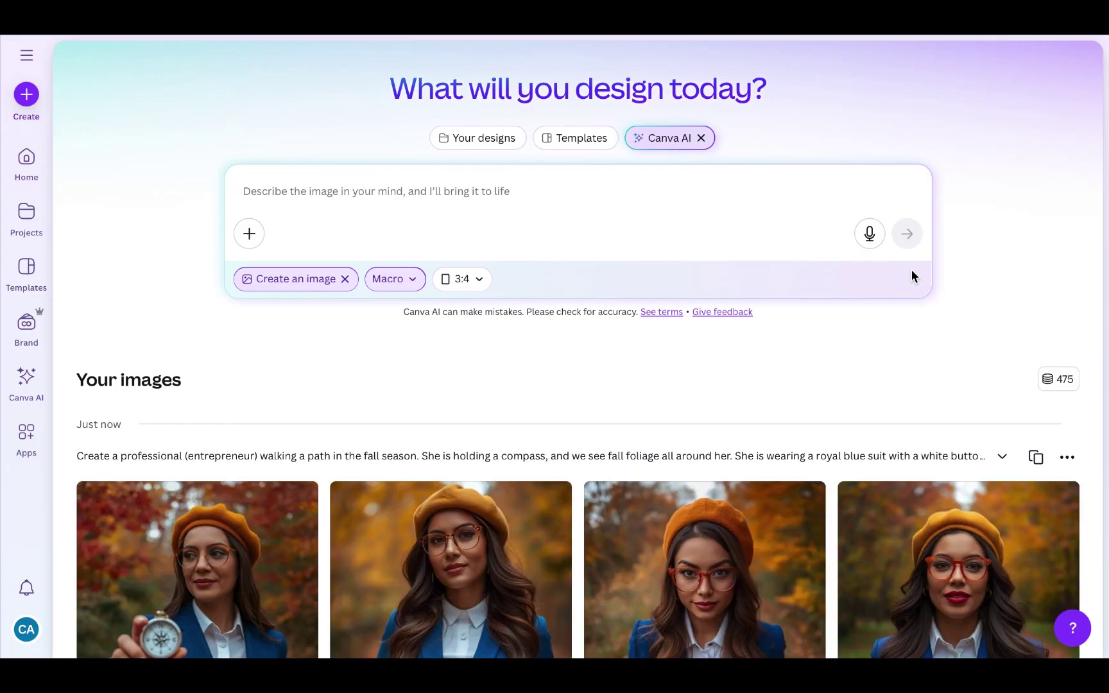
# Step: Compare the Macro images with the earlier set, and inspect the earlier set's first image at full size
pyautogui.scroll(-7, 1001, 307)
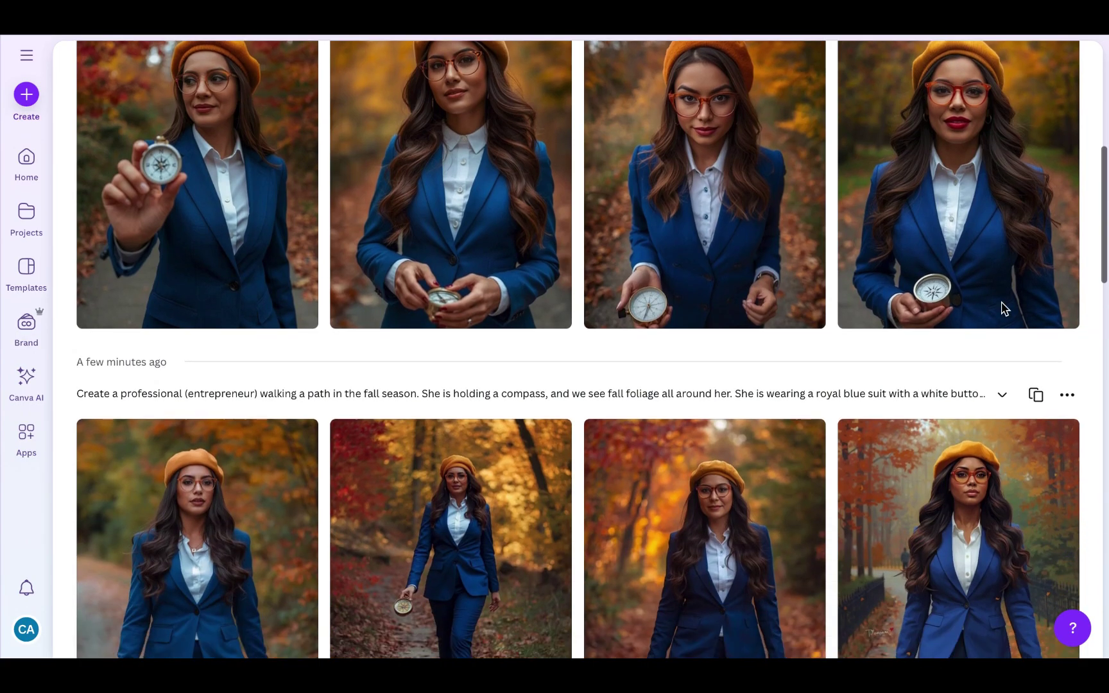
pyautogui.scroll(2, 1004, 308)
pyautogui.scroll(-3, 1004, 308)
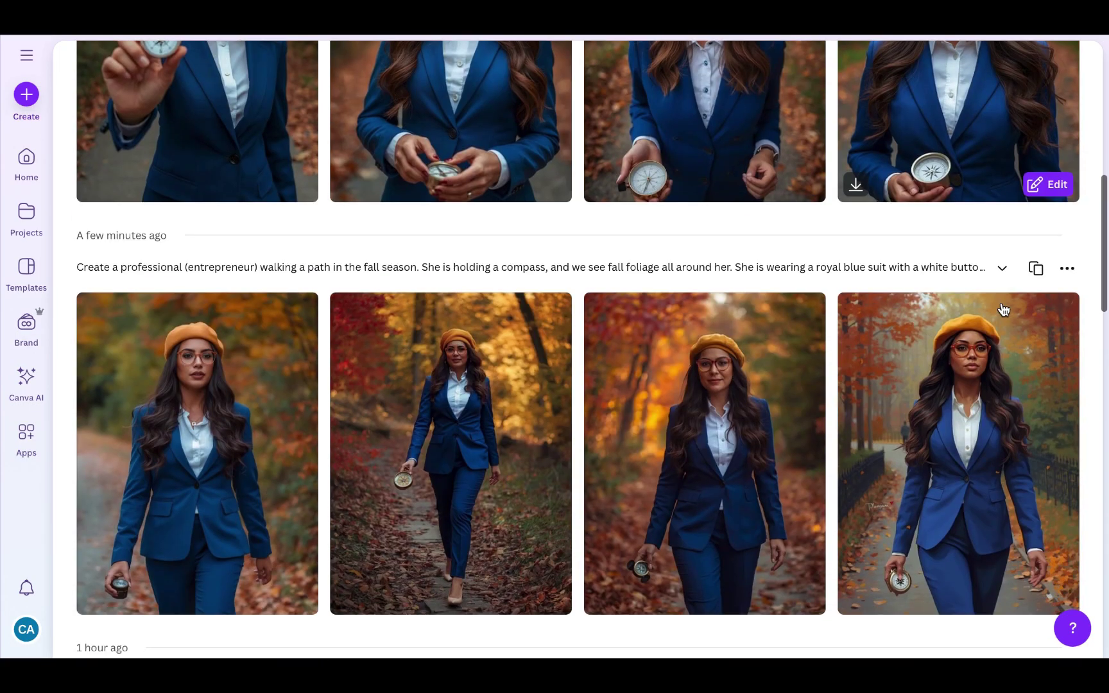
pyautogui.click(235, 429)
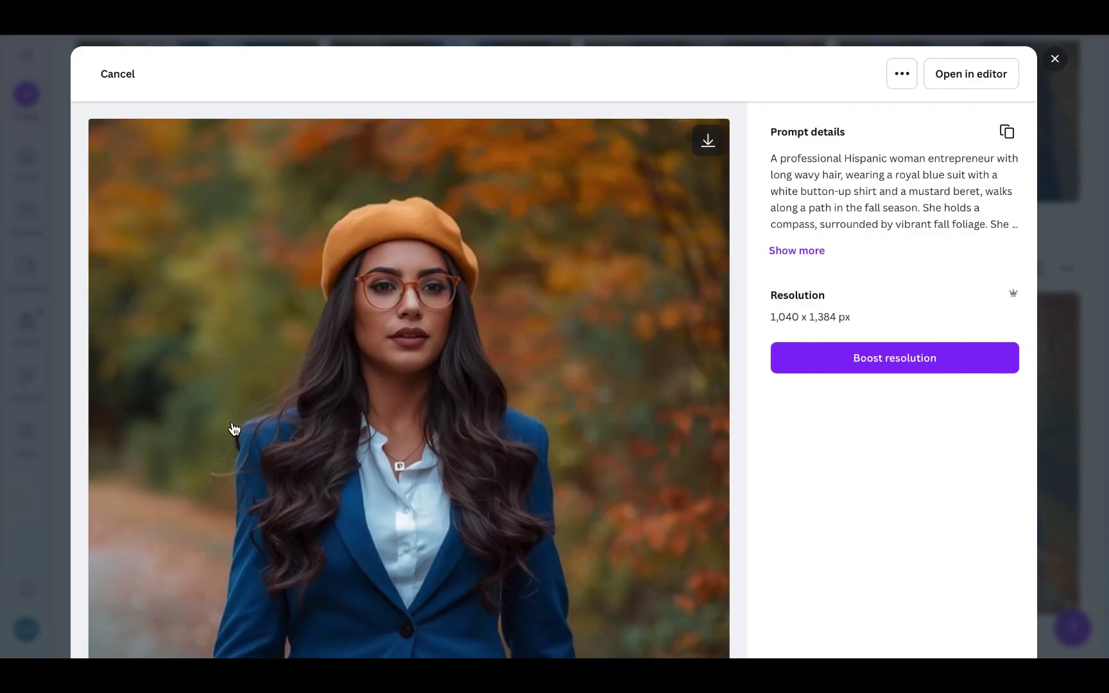
pyautogui.scroll(-3, 528, 439)
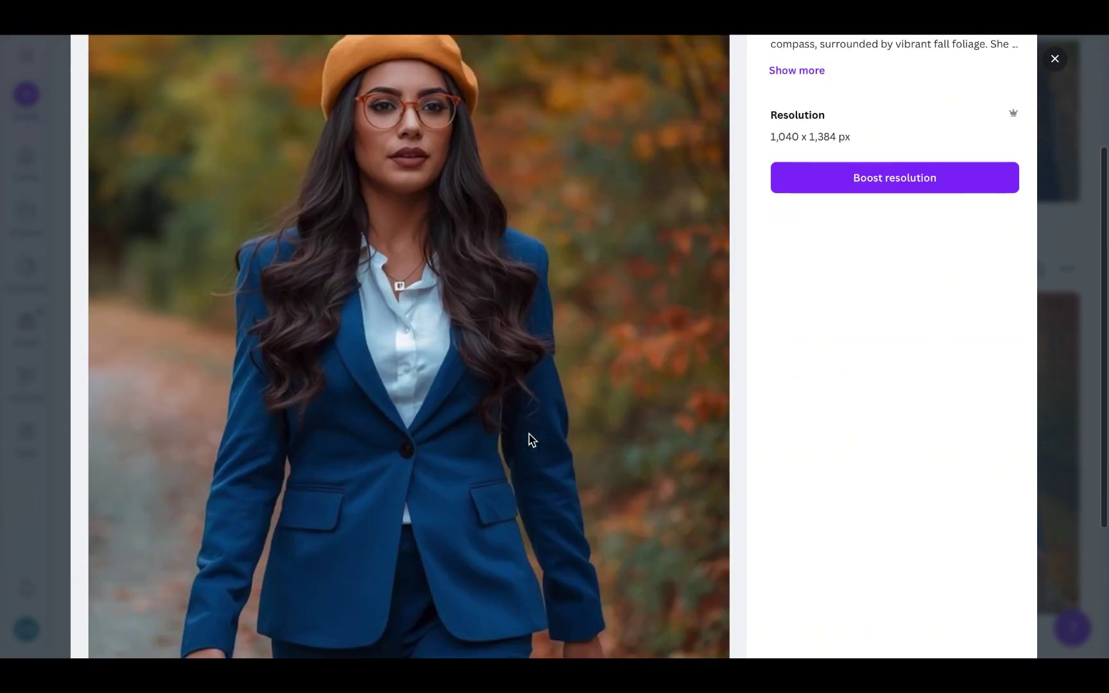
pyautogui.scroll(-2, 529, 440)
pyautogui.scroll(-1, 528, 439)
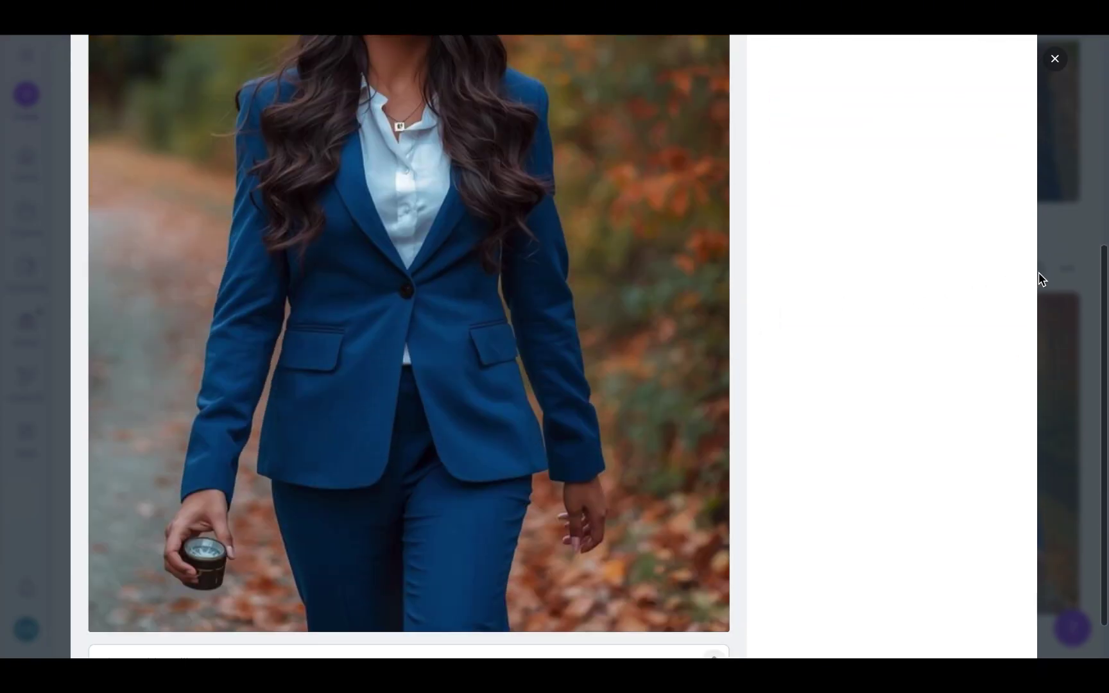
pyautogui.click(1059, 272)
# Step: Inspect the earlier set's full-length image of the woman walking the leaf-strewn path at full size
pyautogui.moveTo(121, 591)
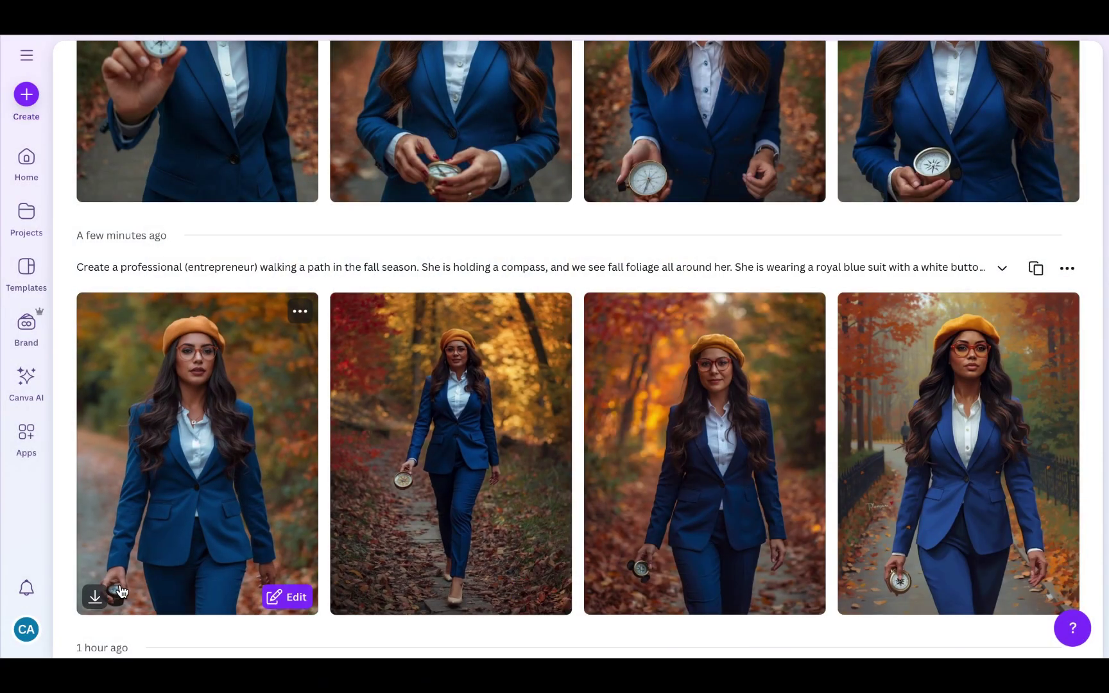
pyautogui.moveTo(457, 428)
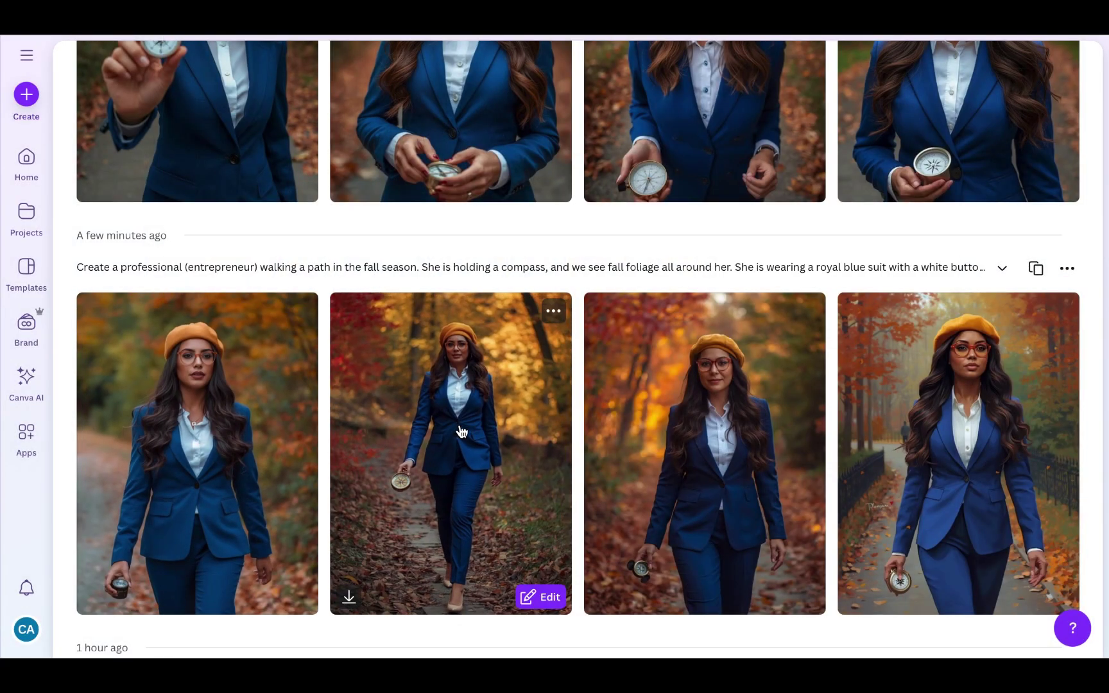
pyautogui.click(460, 432)
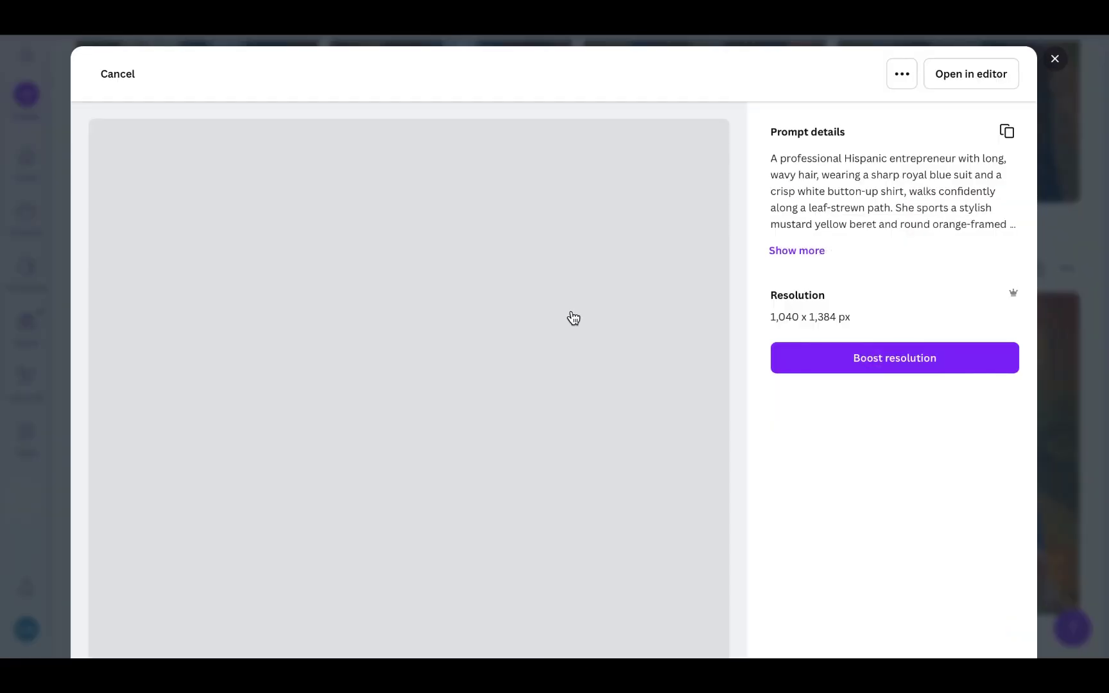
pyautogui.scroll(-3, 606, 317)
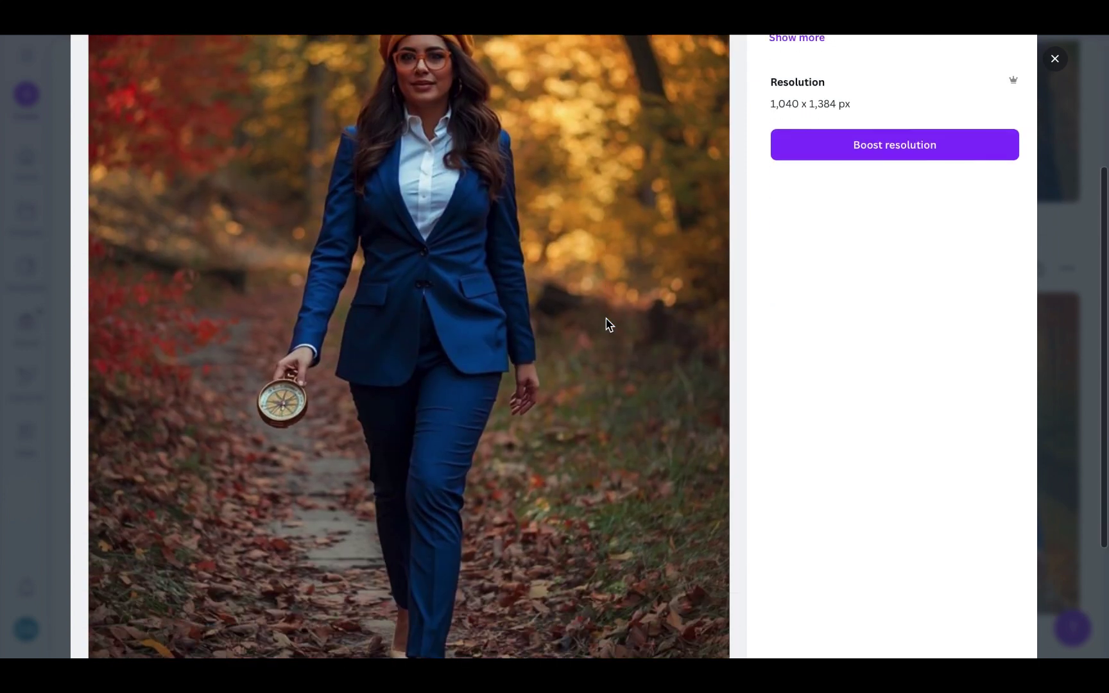
pyautogui.scroll(3, 605, 318)
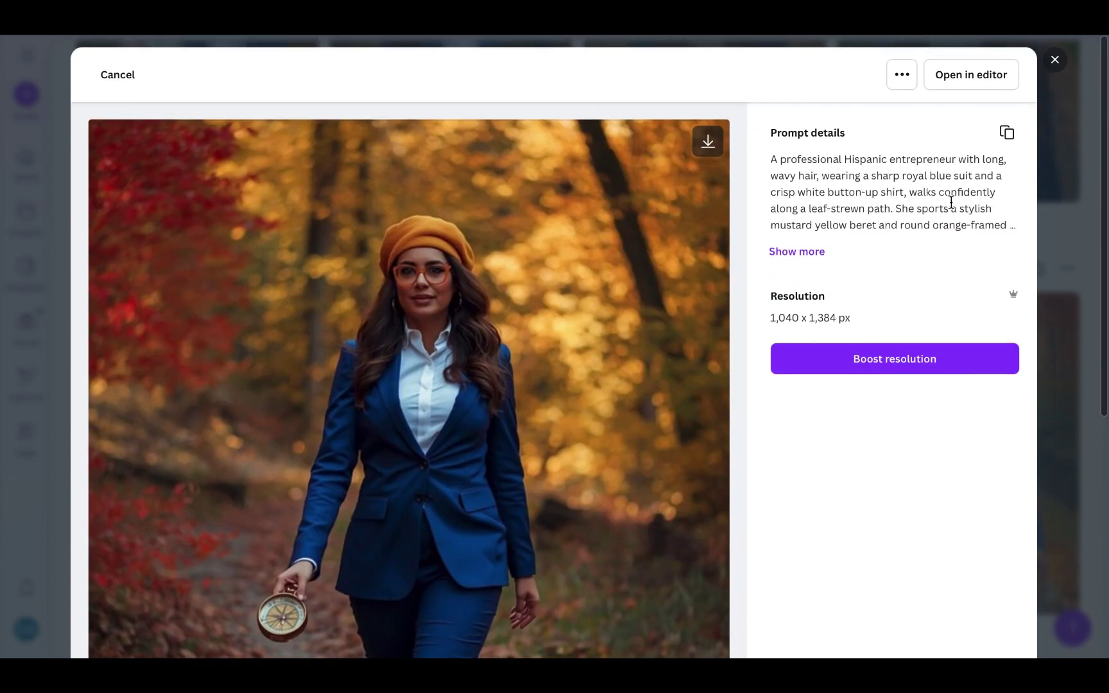
pyautogui.click(1061, 203)
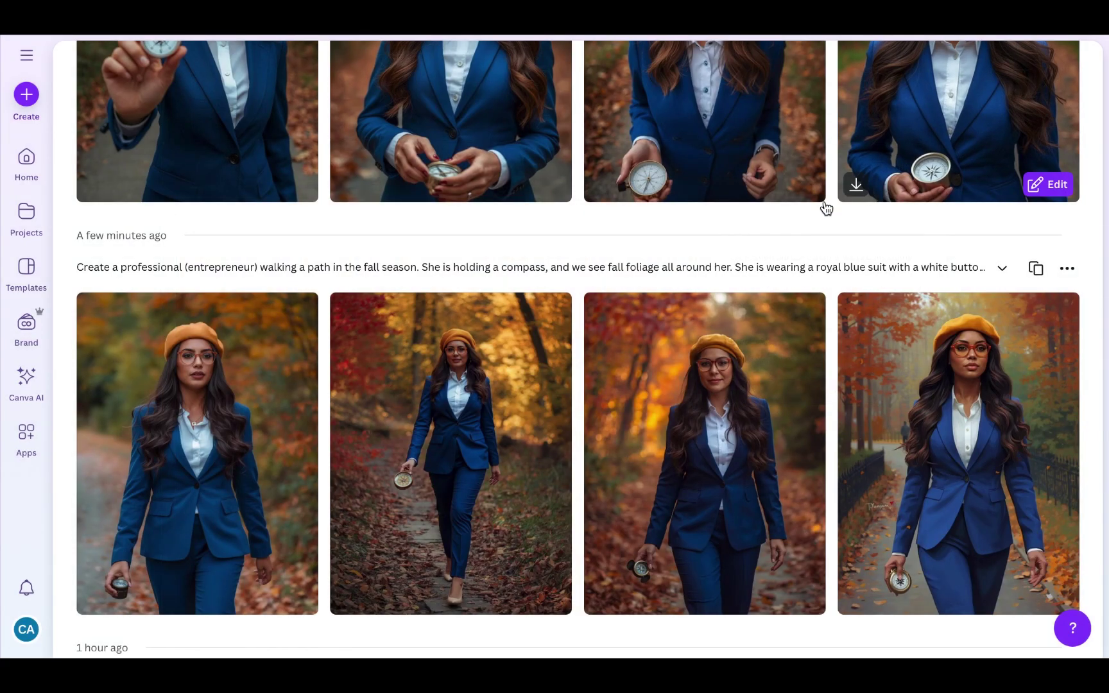
# Step: Review the Macro set and inspect at full size the image of the woman holding the compass in both hands
pyautogui.moveTo(541, 340)
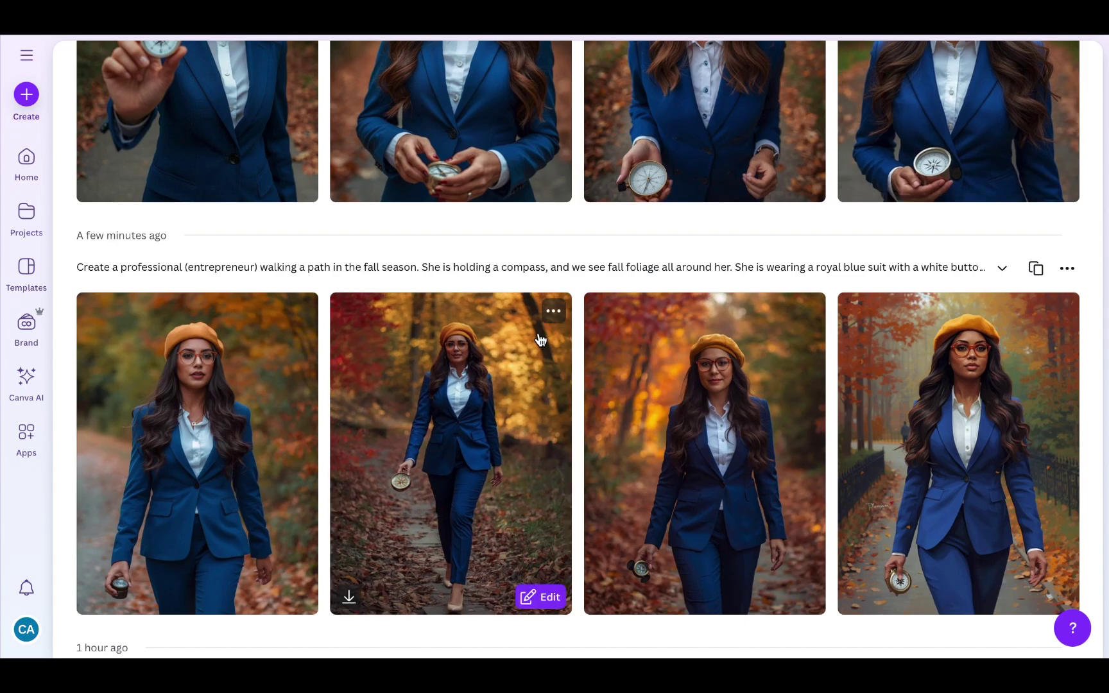
pyautogui.scroll(5, 541, 340)
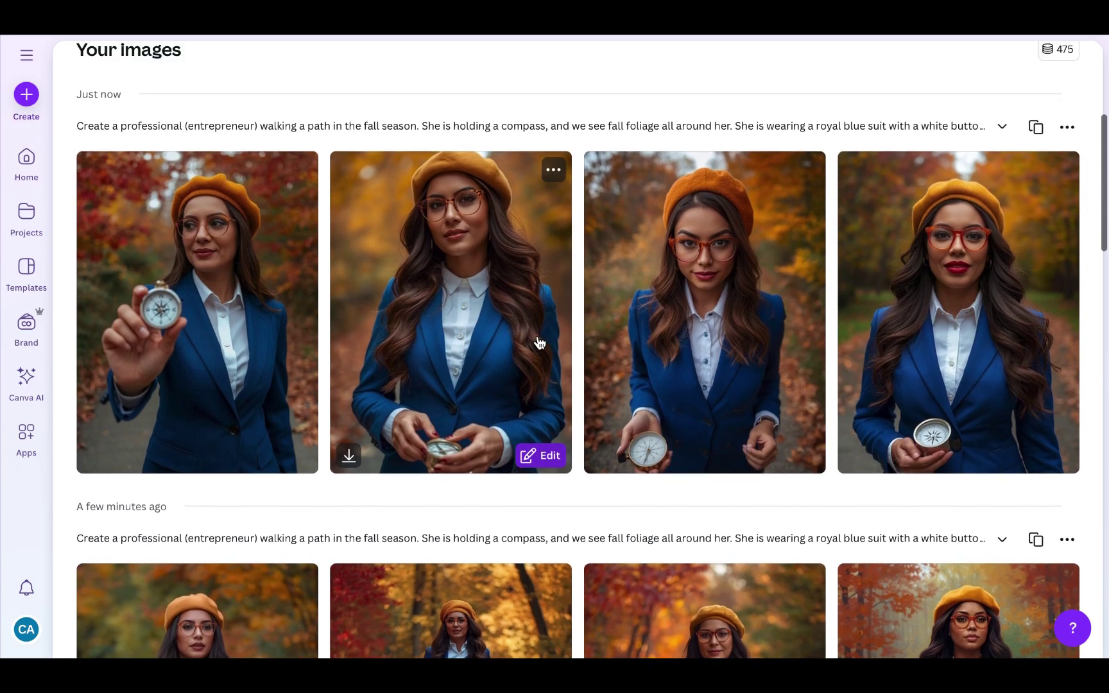
pyautogui.moveTo(146, 364)
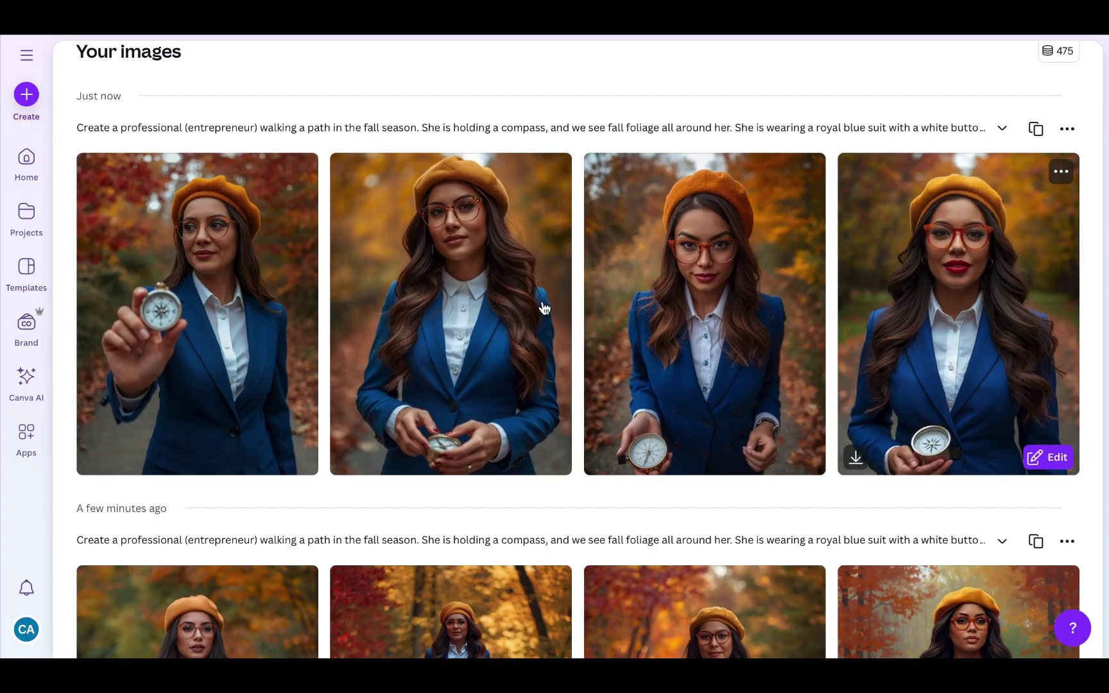
pyautogui.moveTo(543, 308)
pyautogui.click(478, 323)
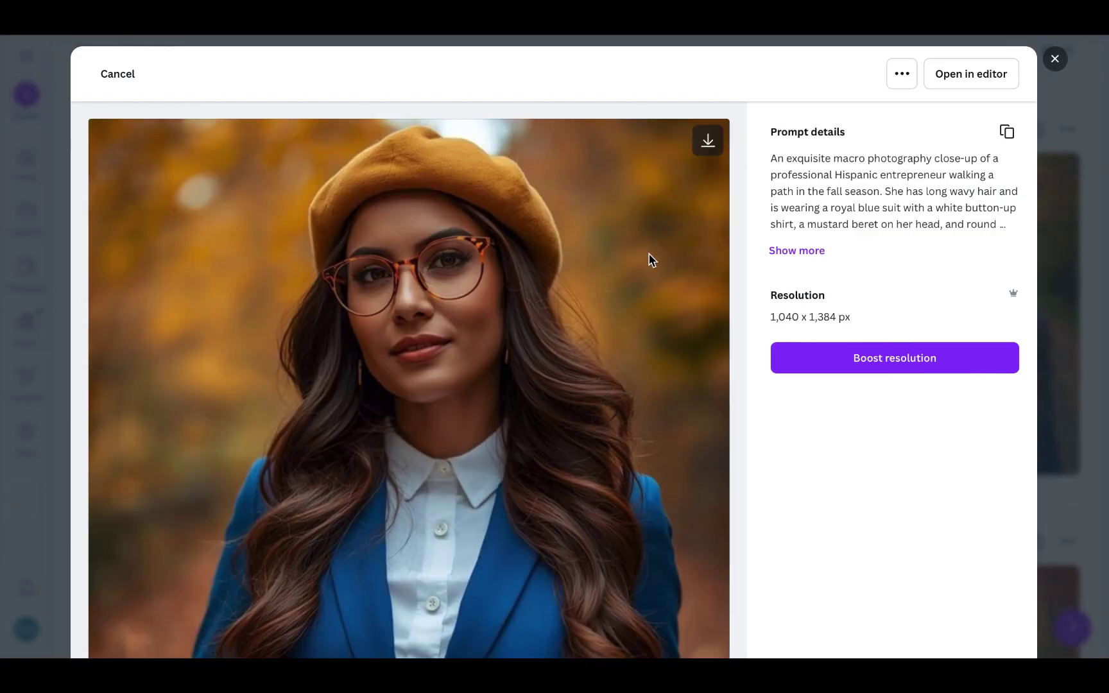
pyautogui.scroll(-6, 699, 268)
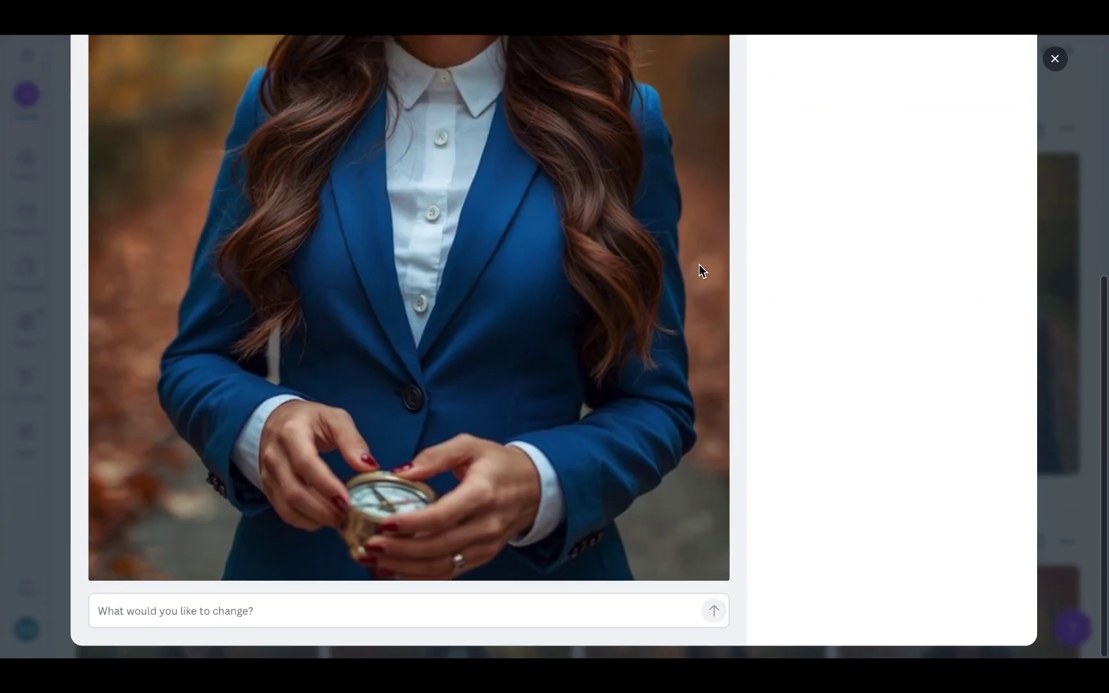
pyautogui.scroll(6, 700, 268)
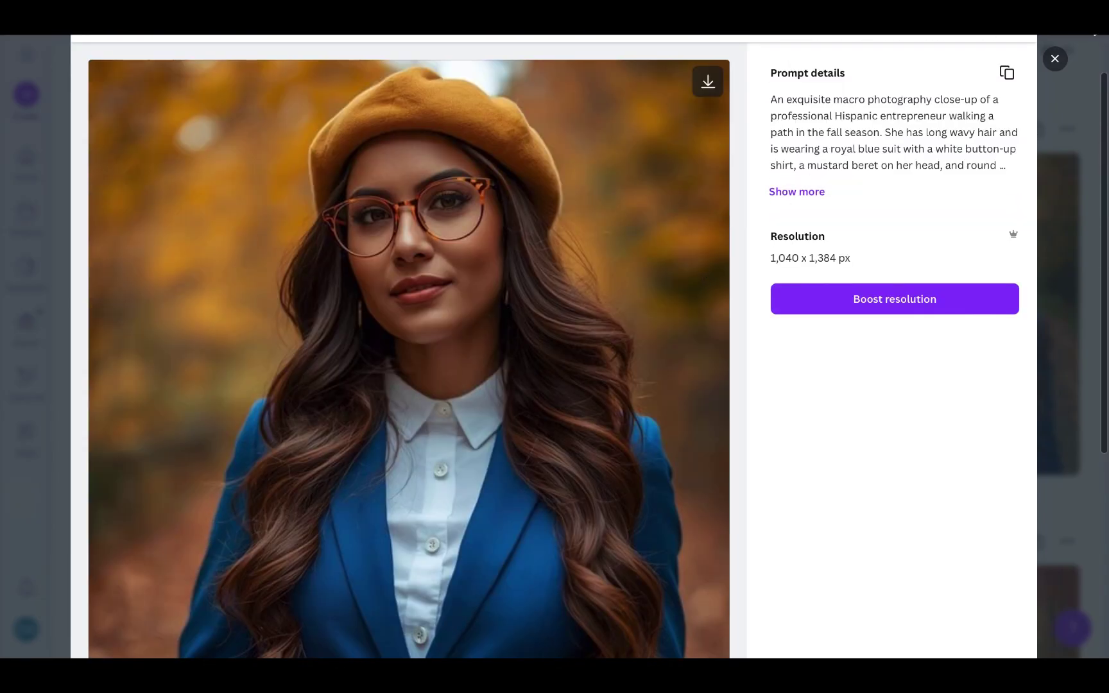
pyautogui.click(1055, 60)
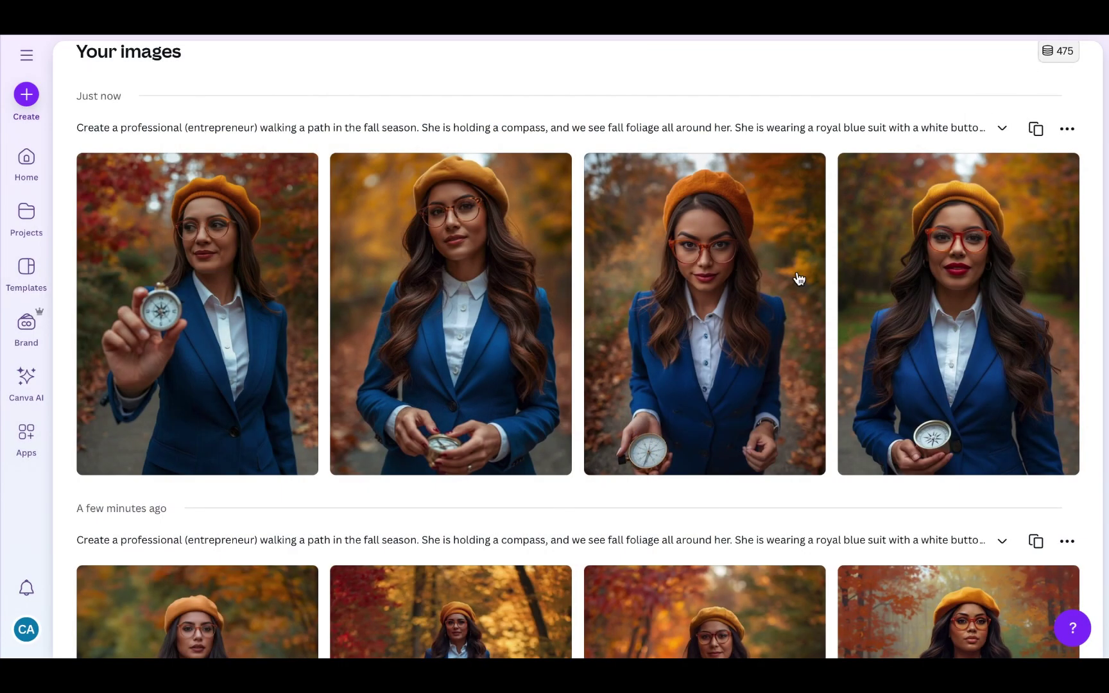
# Step: Inspect at full size the Macro set's fourth image, the red-lipped woman holding the compass in one hand
pyautogui.moveTo(799, 280)
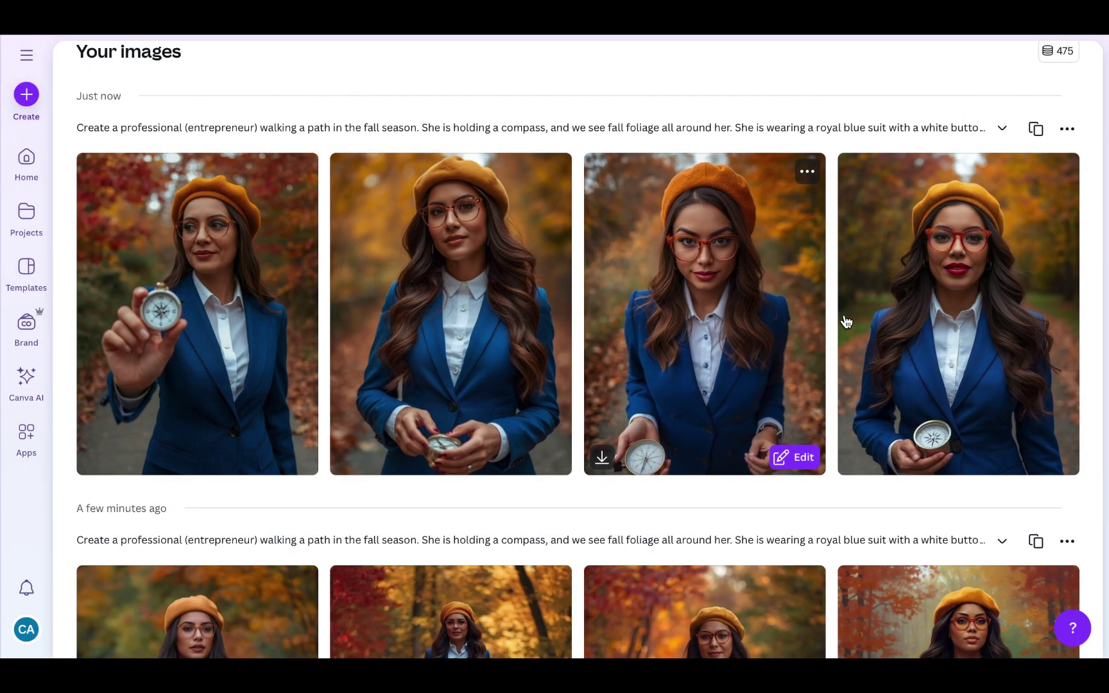
pyautogui.click(905, 311)
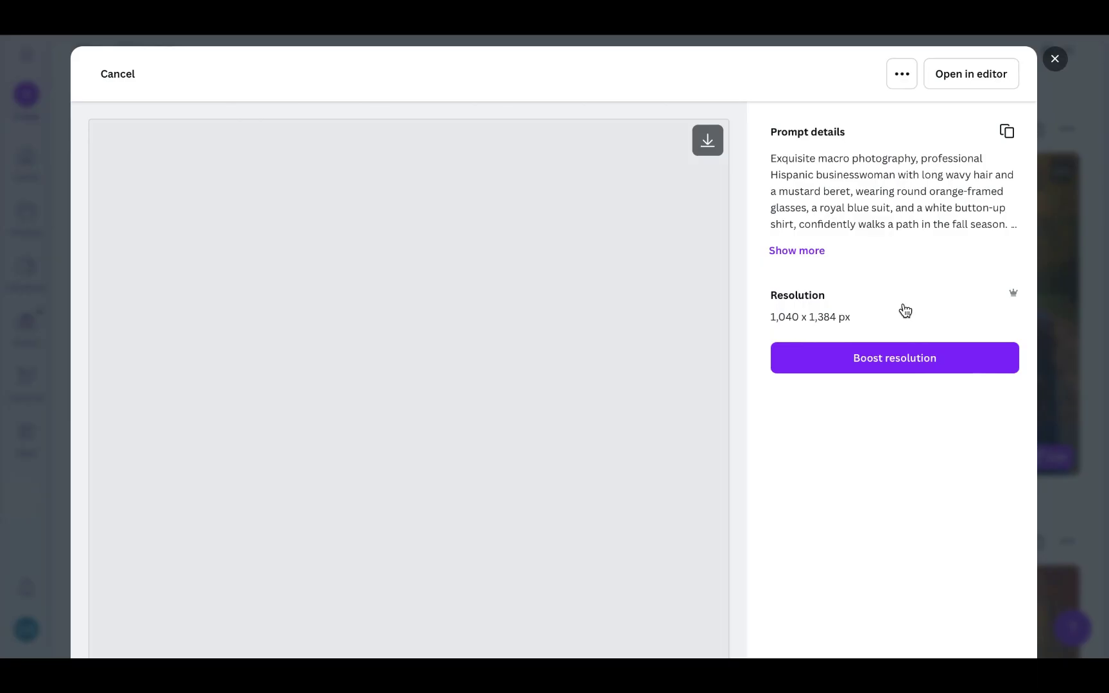
pyautogui.scroll(-3, 684, 457)
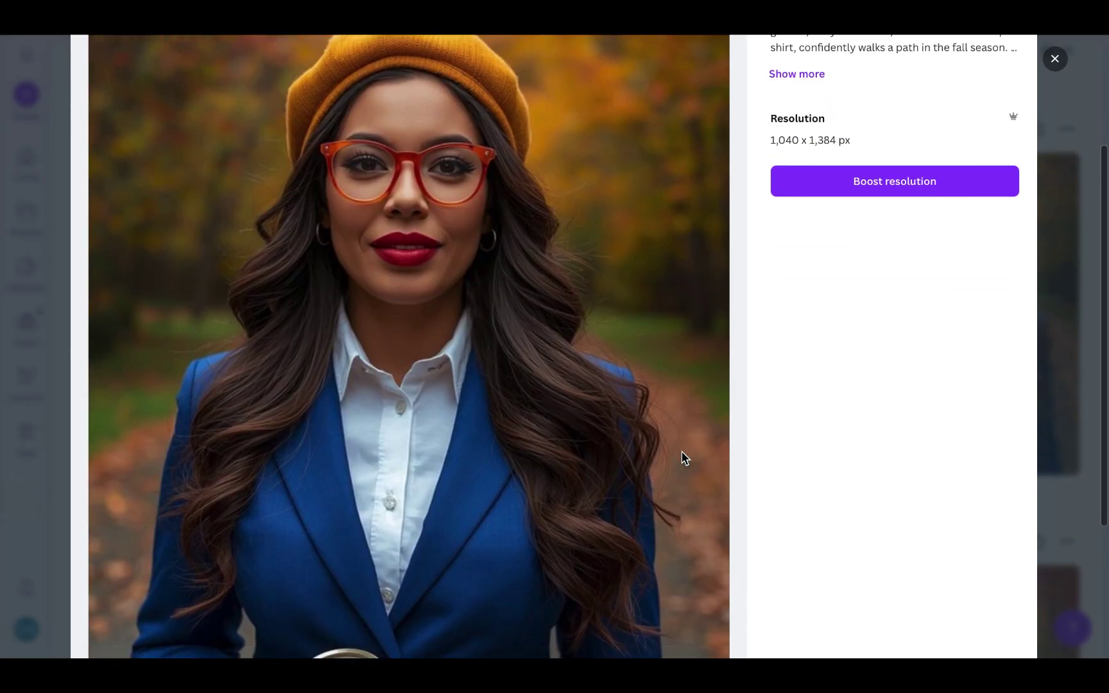
pyautogui.scroll(-4, 684, 457)
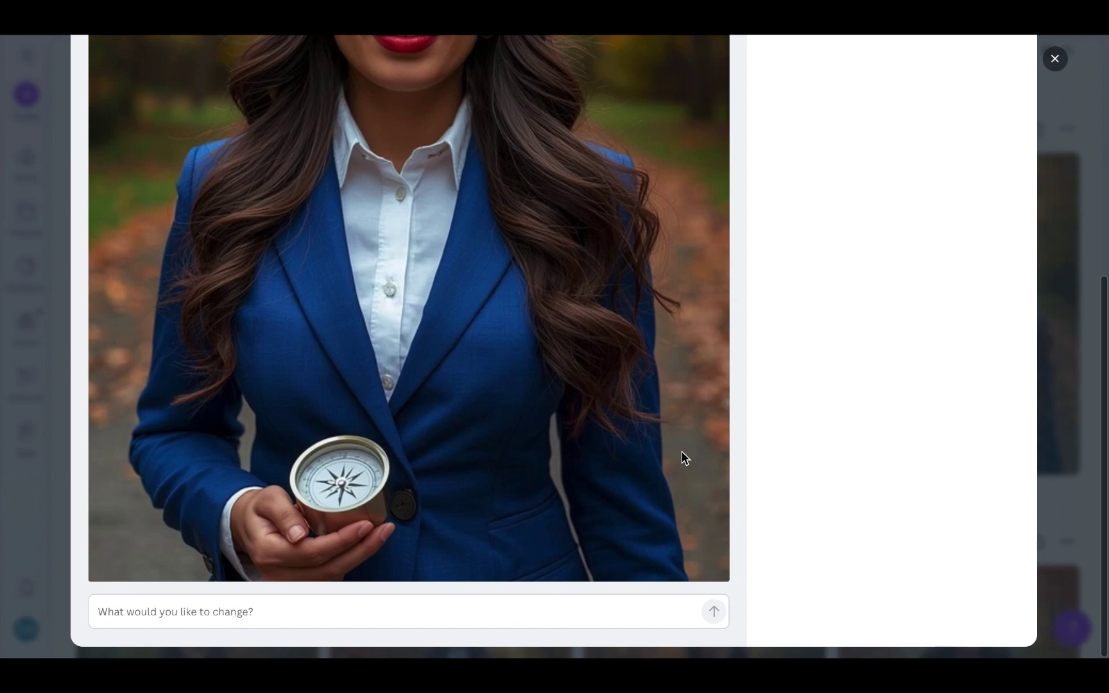
pyautogui.scroll(7, 684, 457)
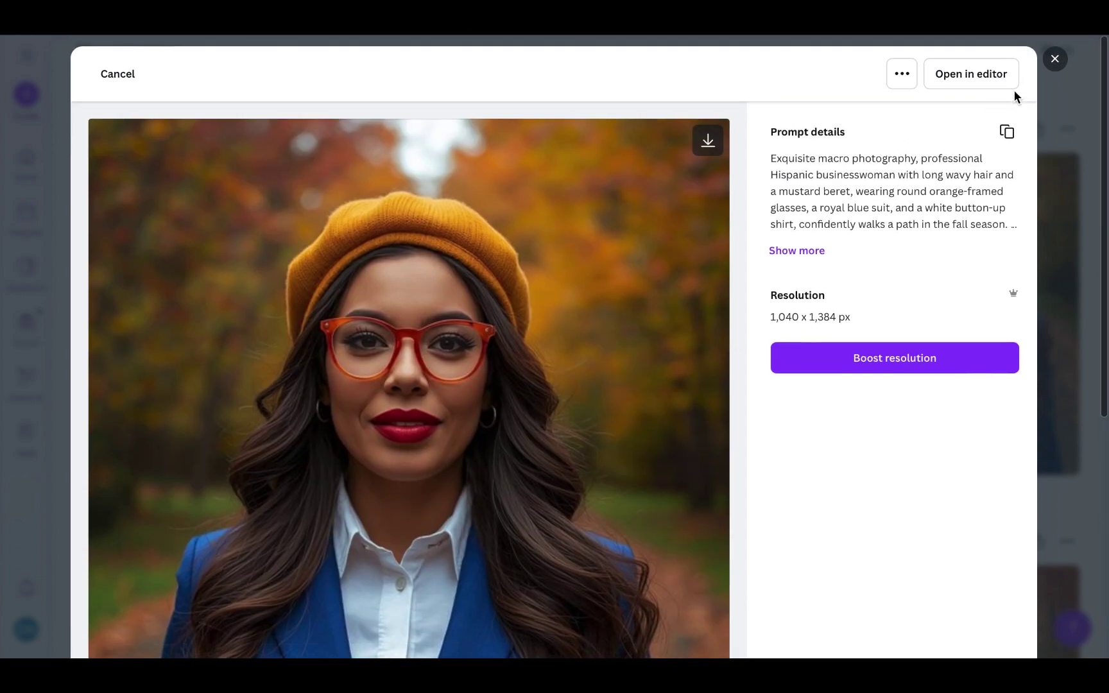
pyautogui.click(1054, 58)
# Step: Compare the Macro and earlier sets, and inspect the earlier set's image of the woman on the fenced path at full size
pyautogui.scroll(-6, 1031, 218)
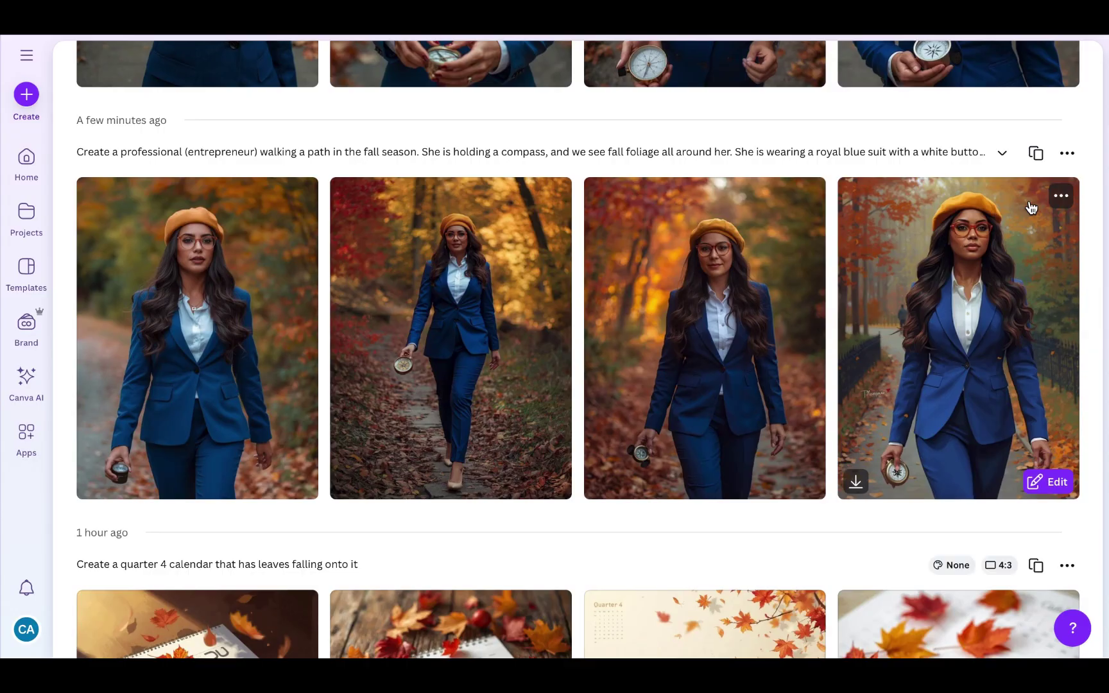
pyautogui.scroll(6, 1031, 206)
pyautogui.scroll(-3, 1031, 207)
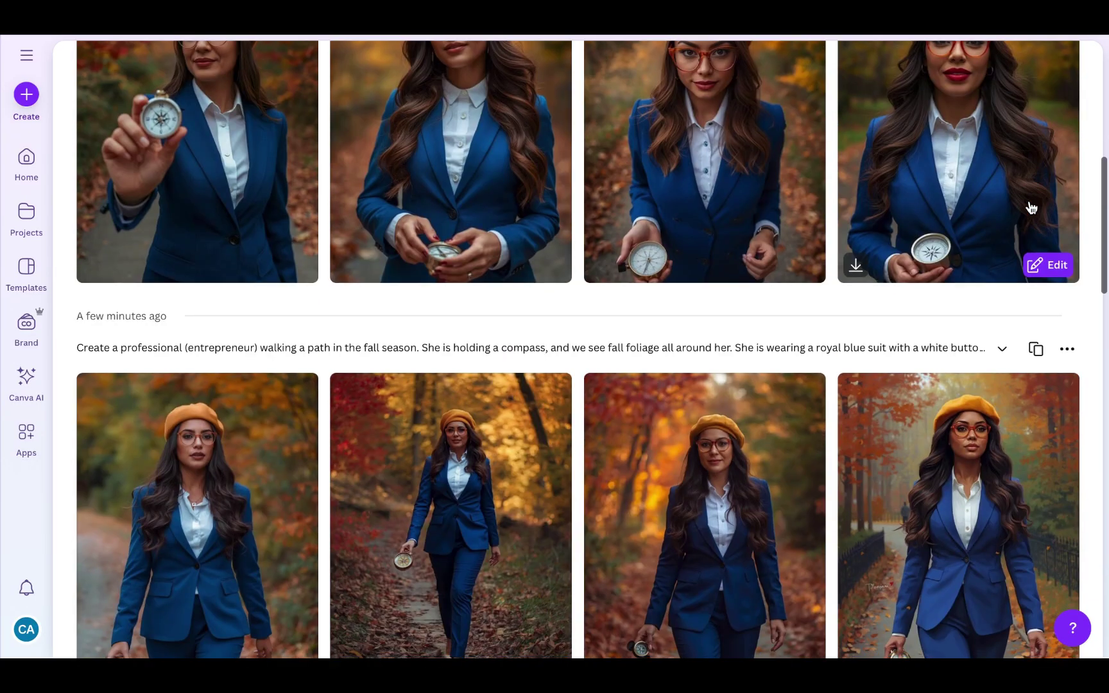
pyautogui.click(945, 485)
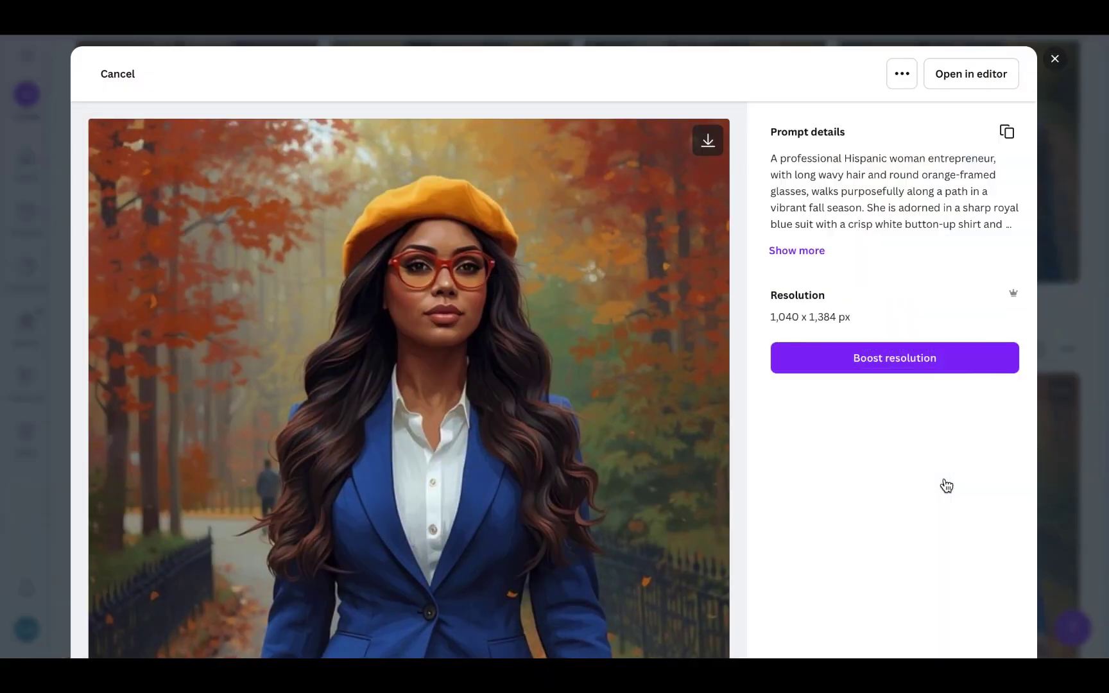
pyautogui.scroll(-6, 721, 409)
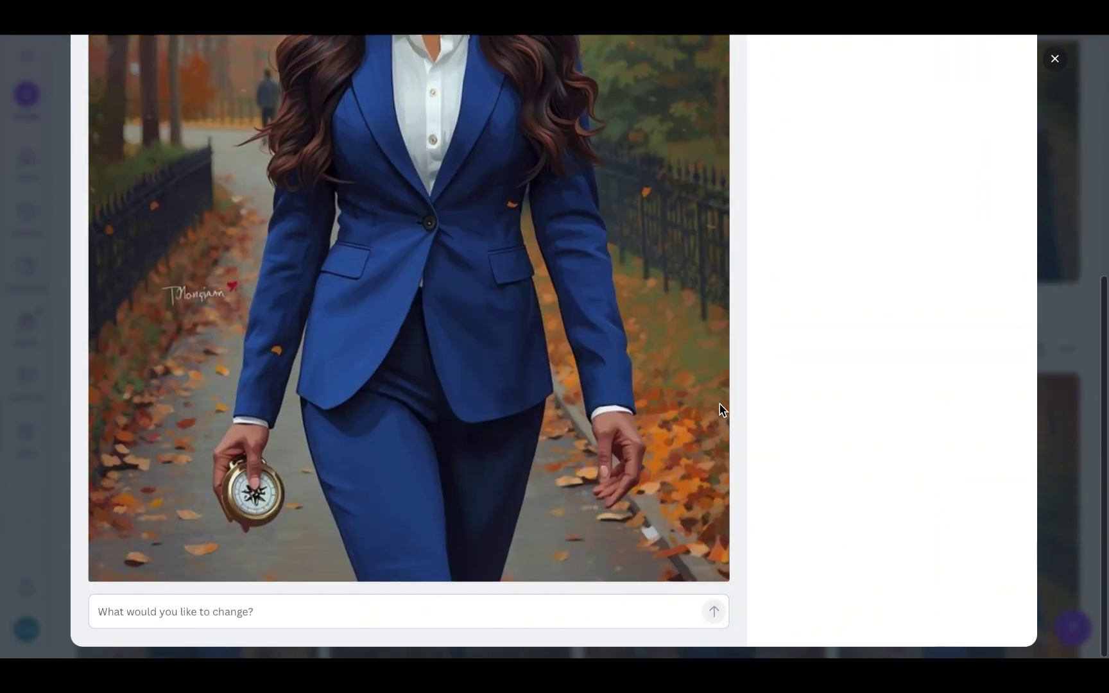
pyautogui.scroll(5, 722, 410)
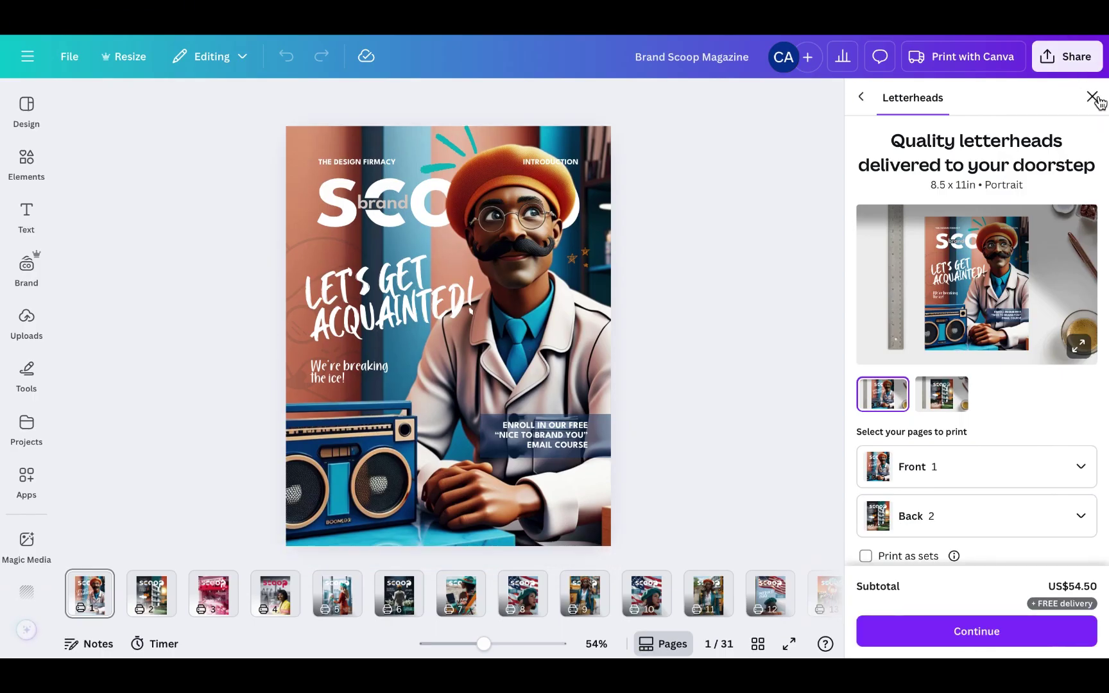
# Step: Switch to the Brand Scoop Magazine design, close the letterhead print offer, and review the March to August 2025 covers for comparison
pyautogui.click(1091, 96)
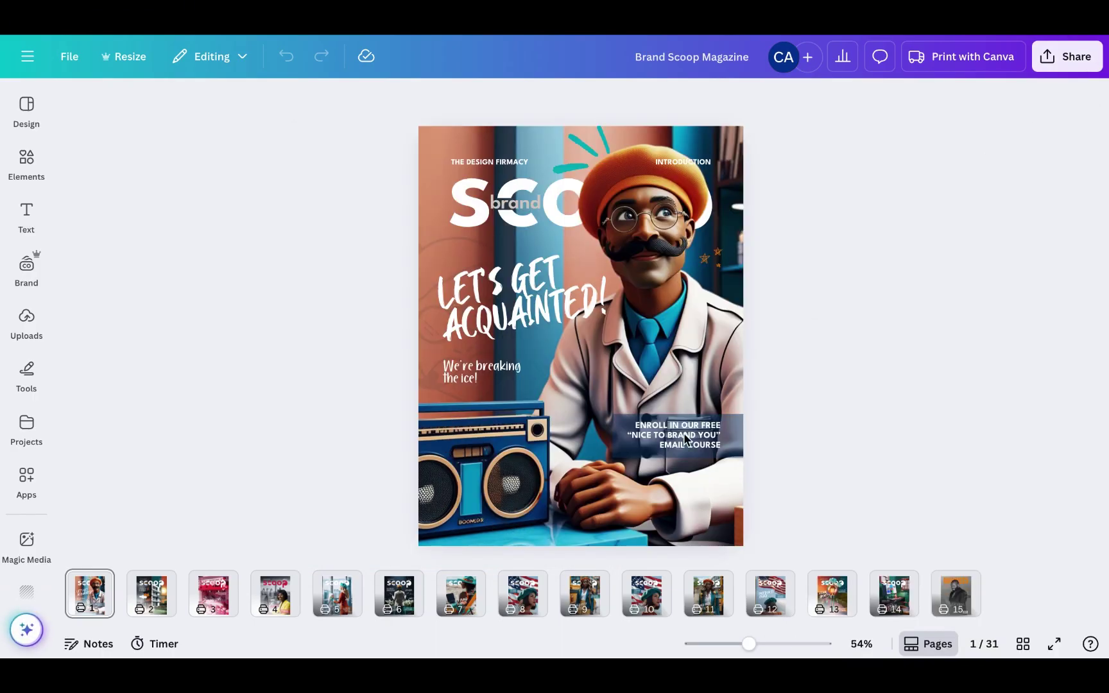
pyautogui.click(526, 594)
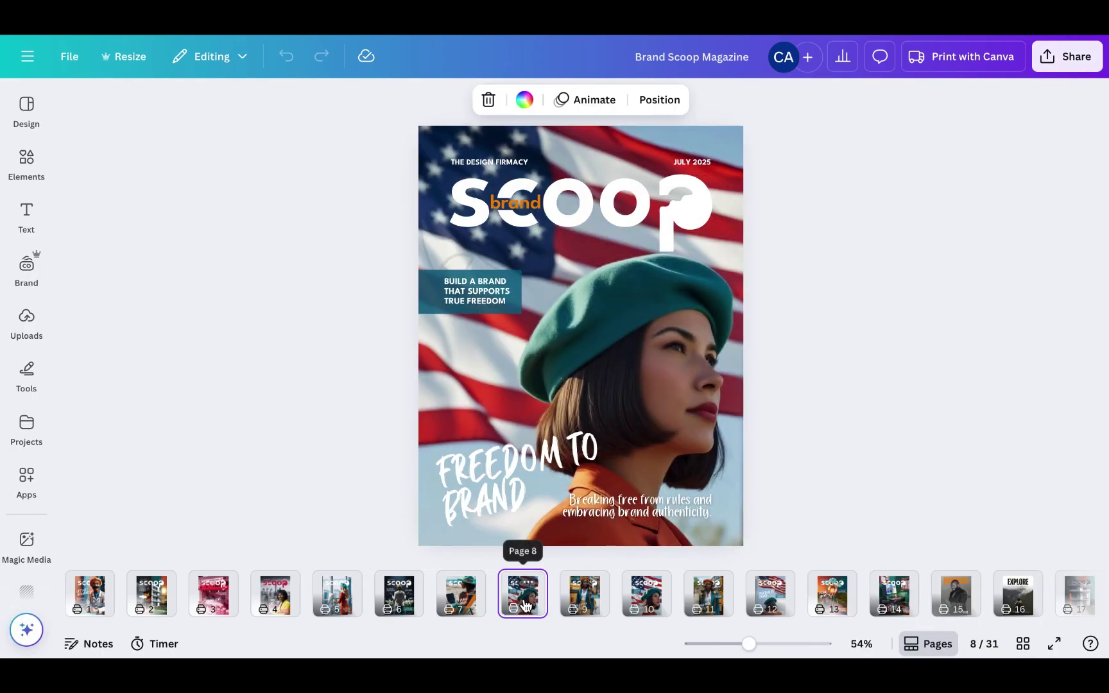
pyautogui.click(457, 600)
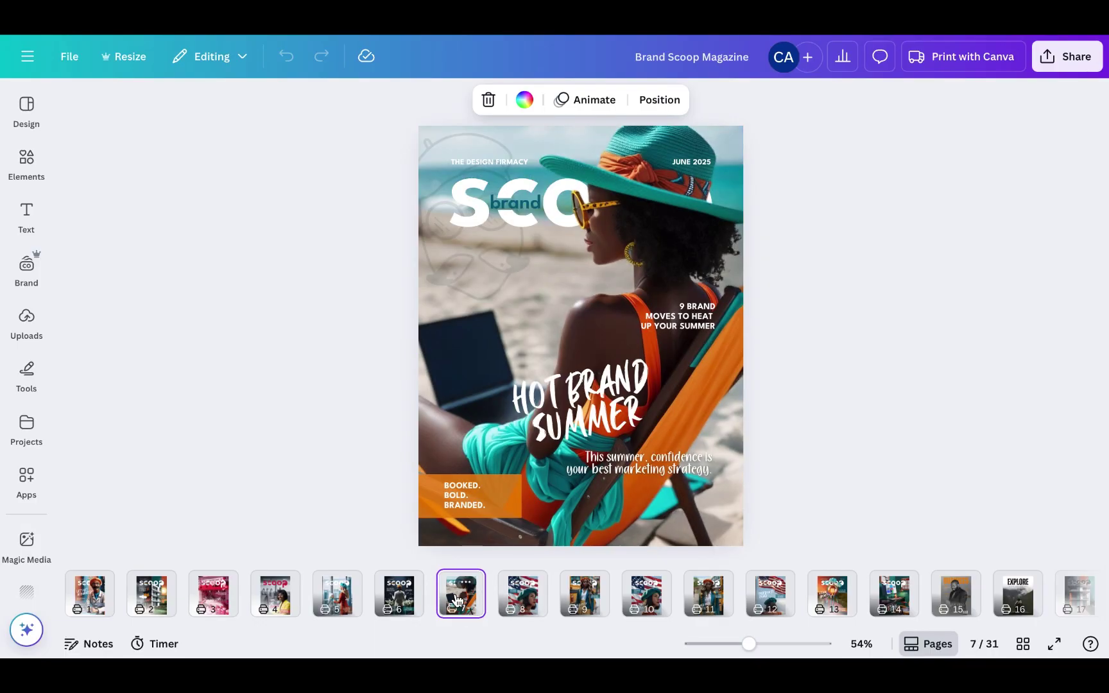
pyautogui.press('Left')
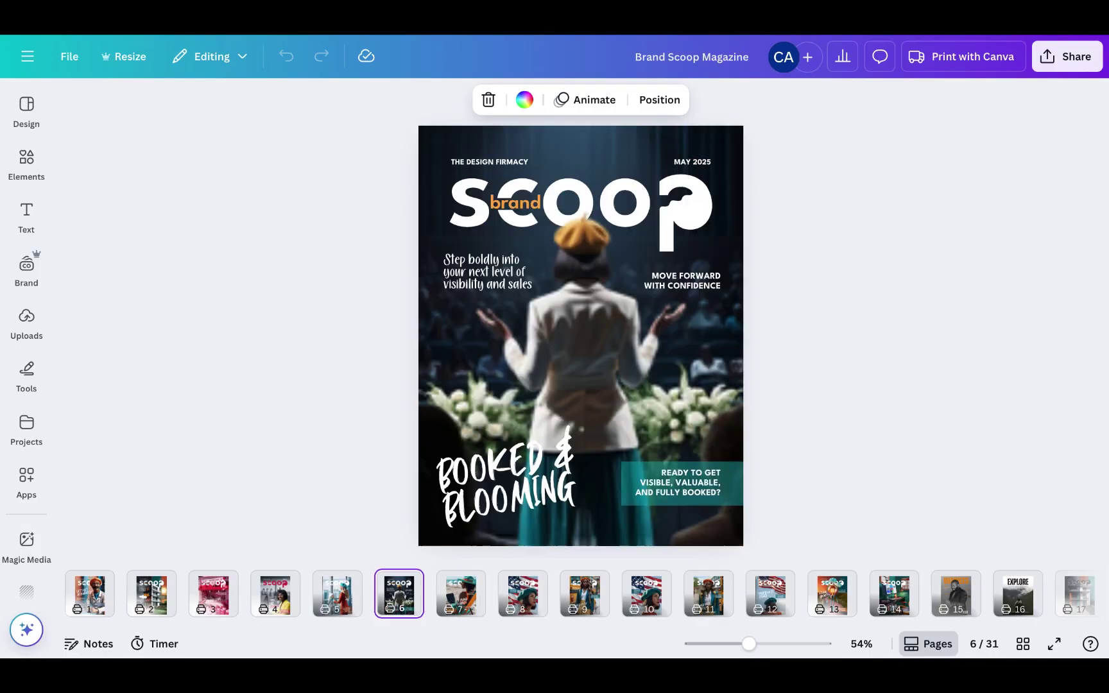
pyautogui.press('Left')
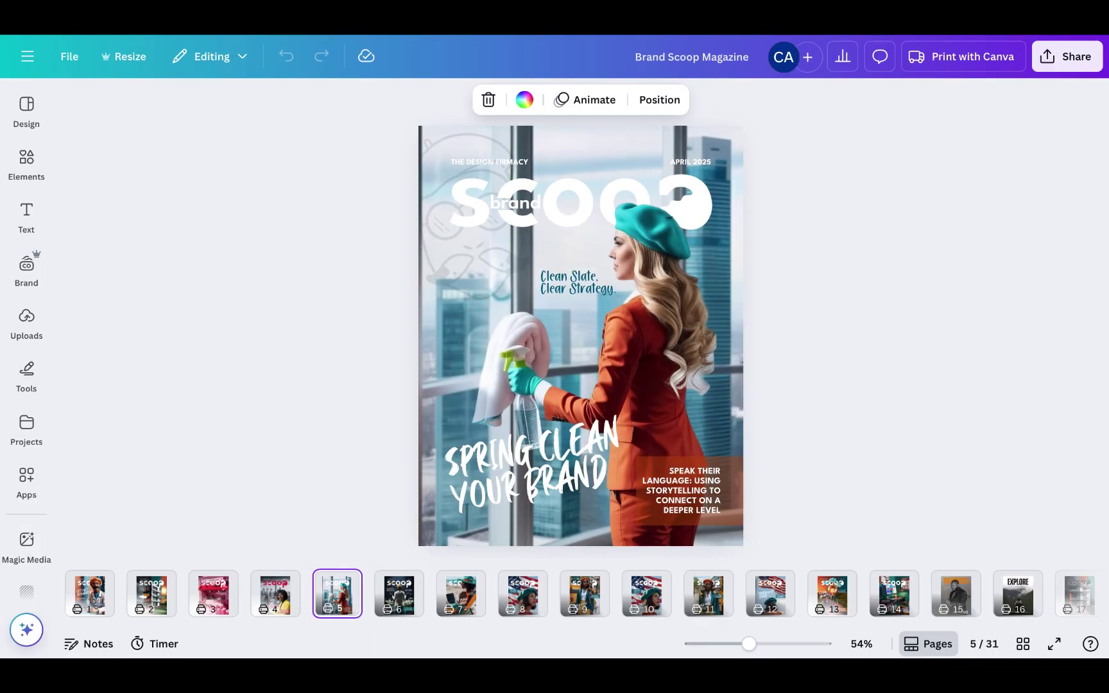
pyautogui.press('Left')
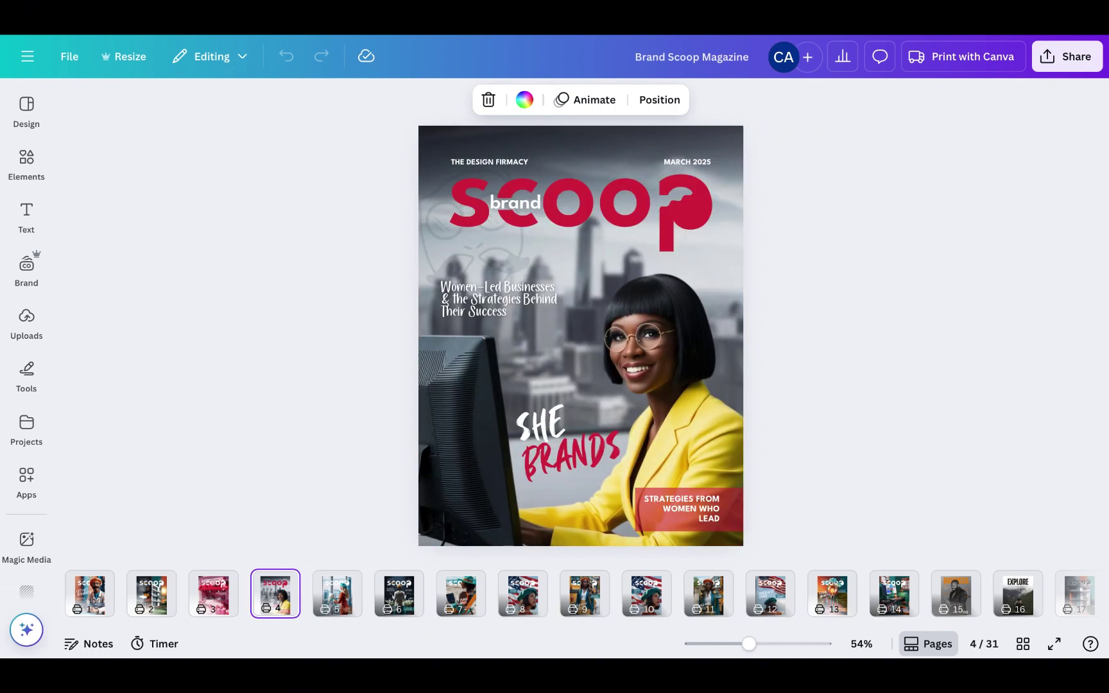
pyautogui.press('Right')
pyautogui.press('Right')
pyautogui.press('Right')
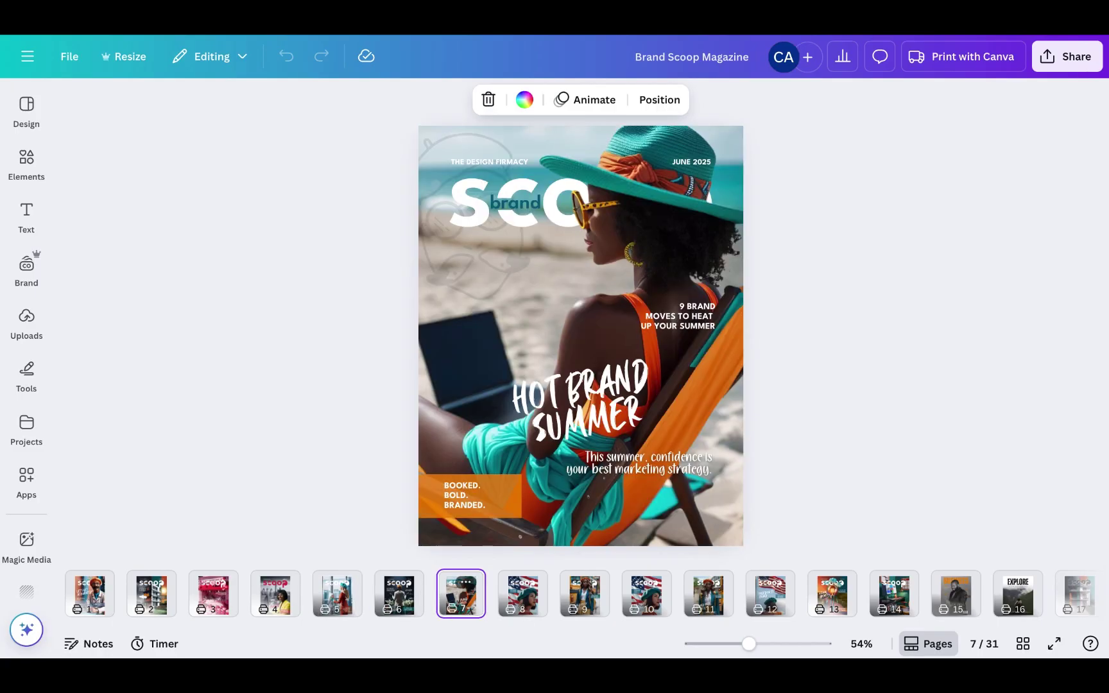
pyautogui.press('Right')
pyautogui.press('Right')
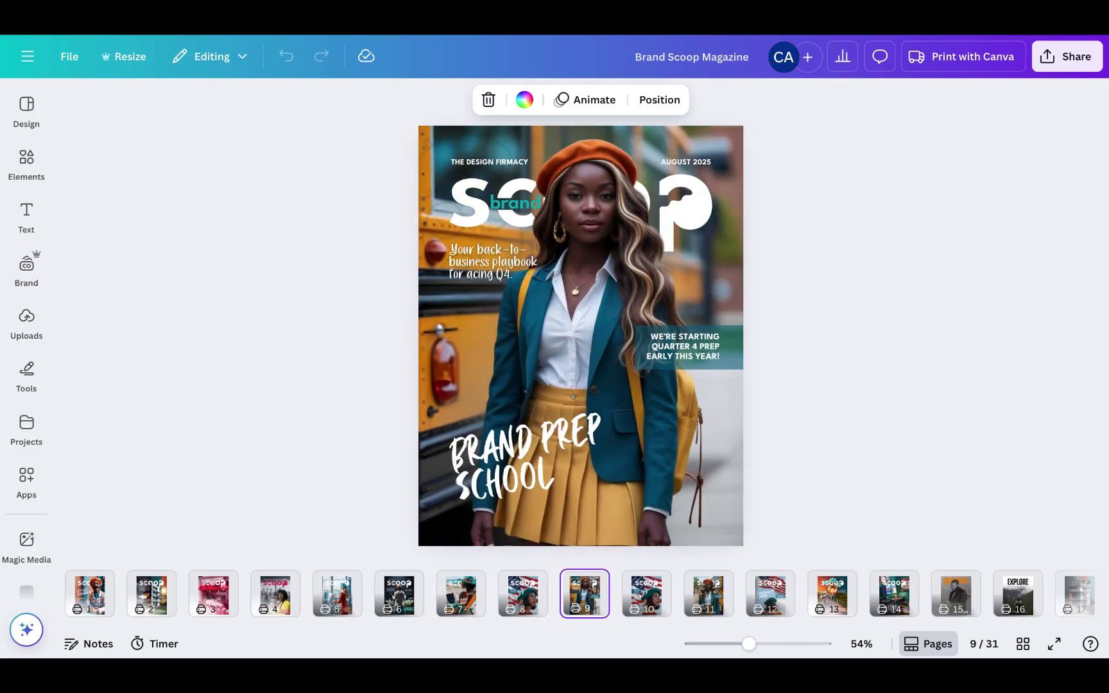
pyautogui.press('Right')
pyautogui.press('Right')
pyautogui.press('Left')
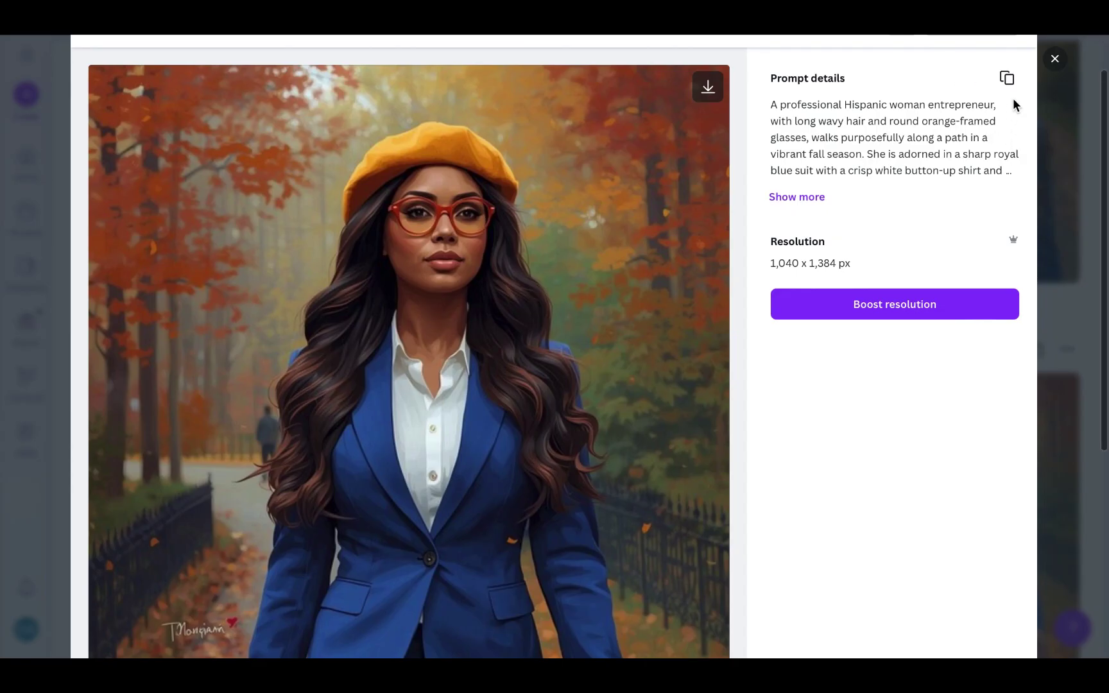
# Step: Back in Canva AI, reuse the Macro set's prompt, add "and leaves falling" after "fall foliage all around her", and generate new images
pyautogui.click(1056, 59)
pyautogui.scroll(-3, 967, 316)
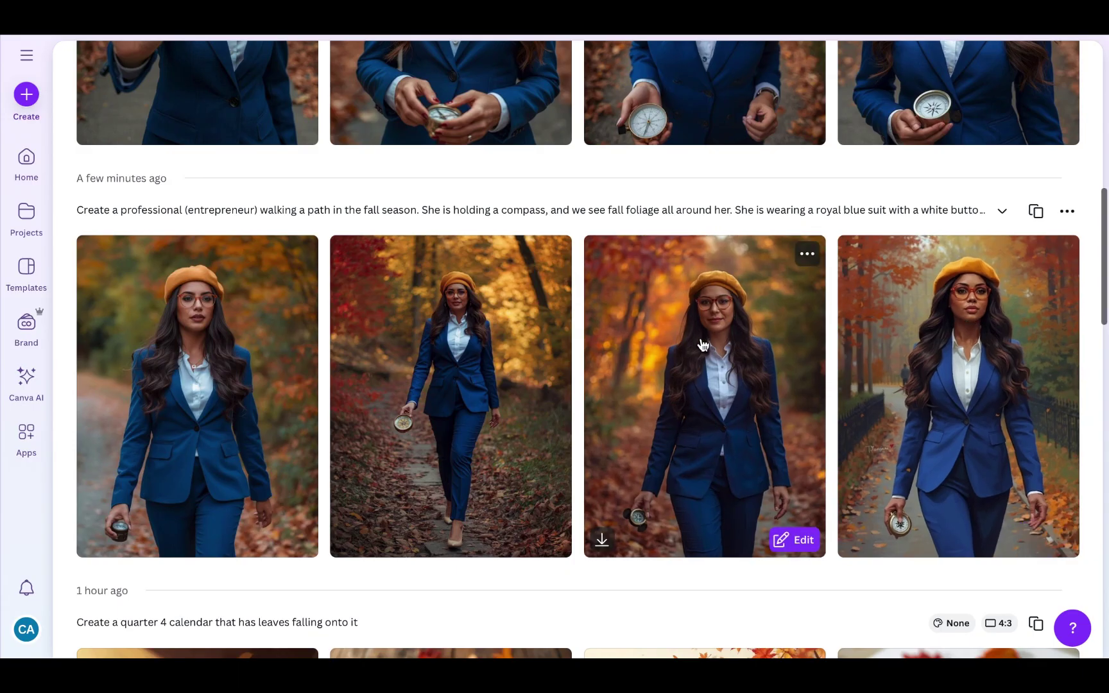
pyautogui.scroll(10, 703, 344)
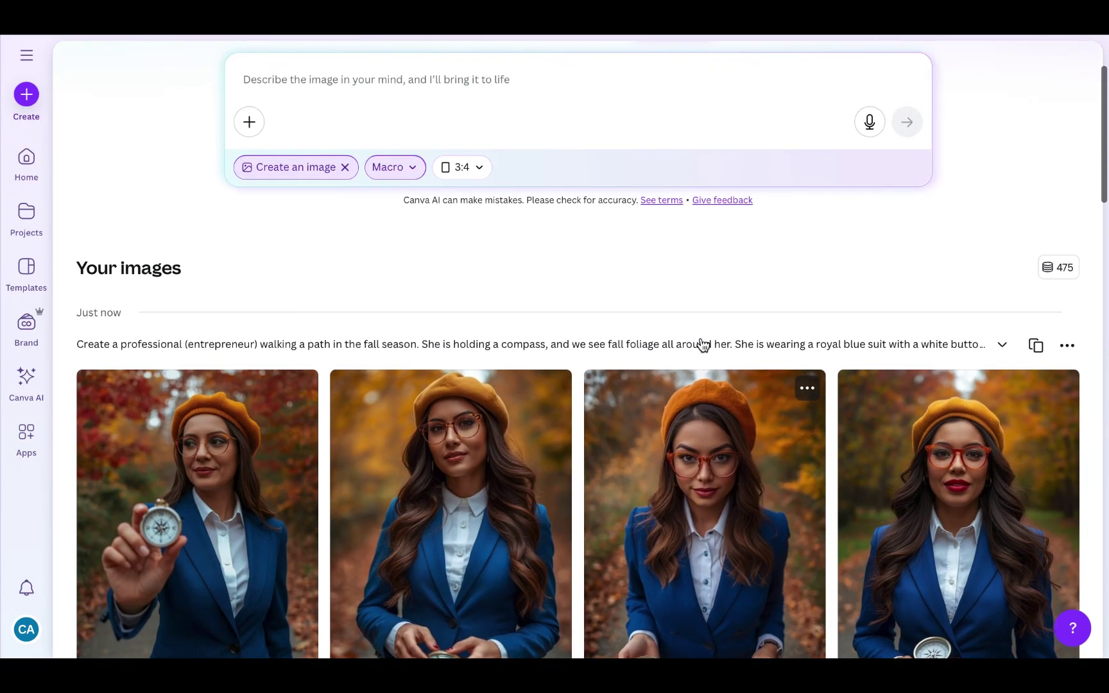
pyautogui.scroll(3, 1034, 350)
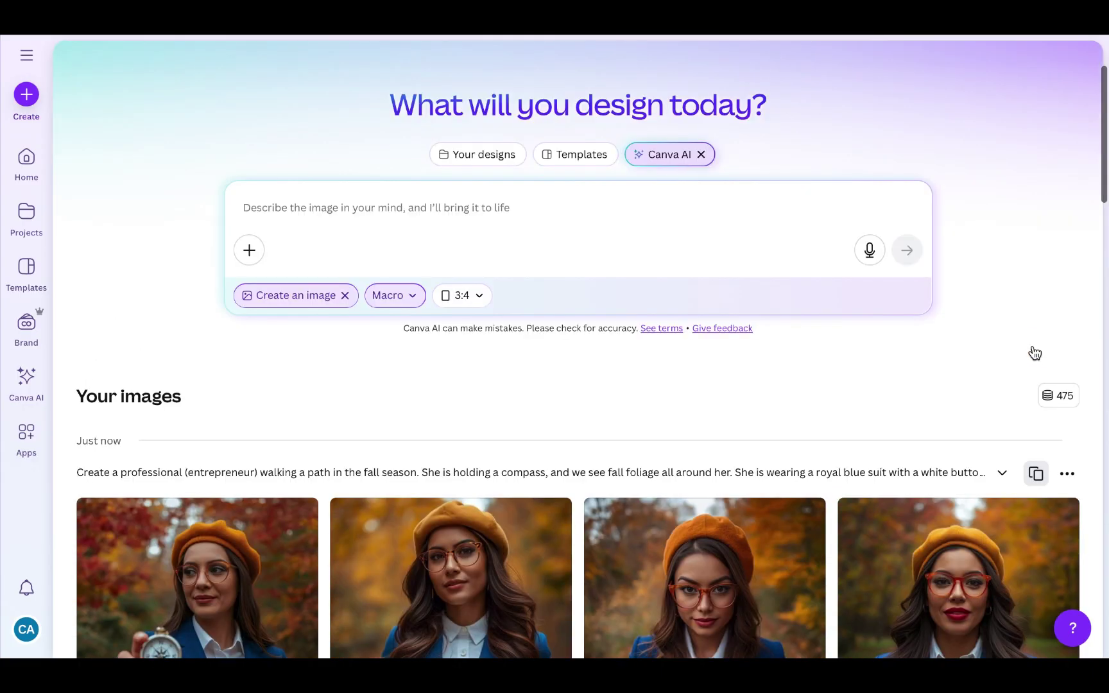
pyautogui.click(1035, 473)
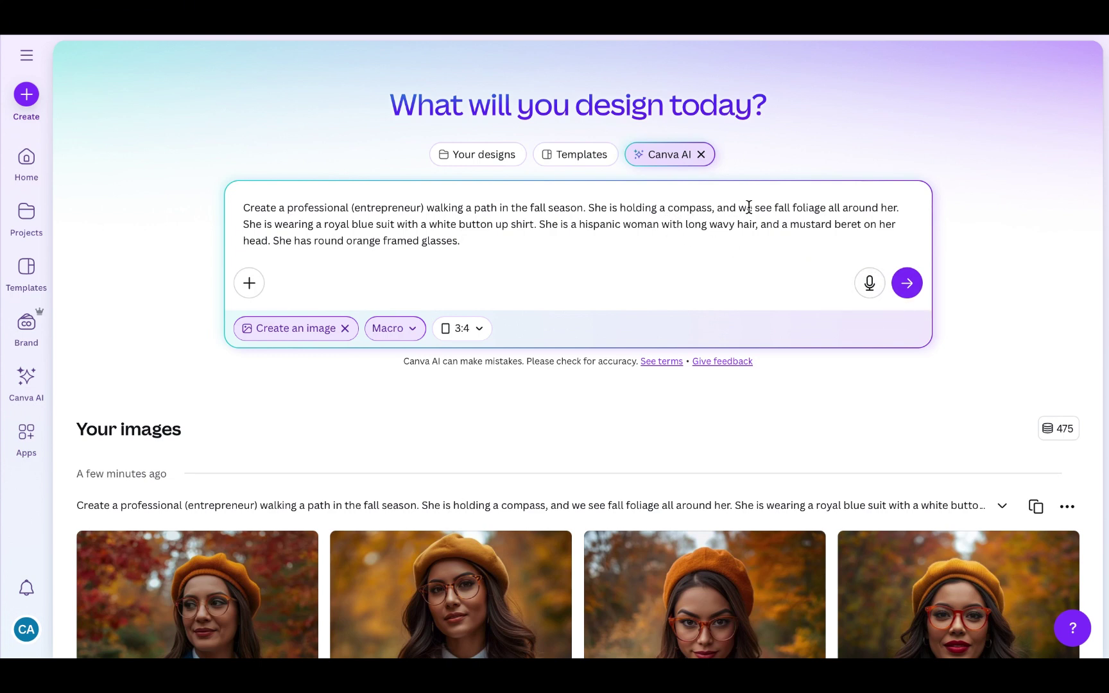
pyautogui.click(906, 207)
pyautogui.write('and leaves')
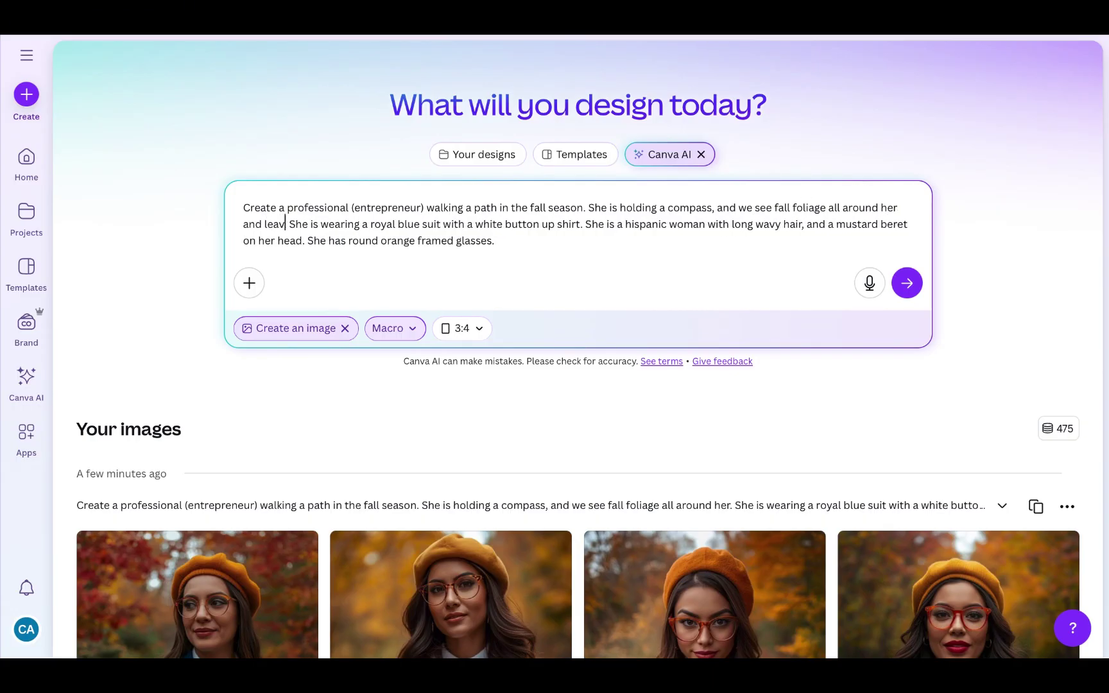
pyautogui.write(' falling')
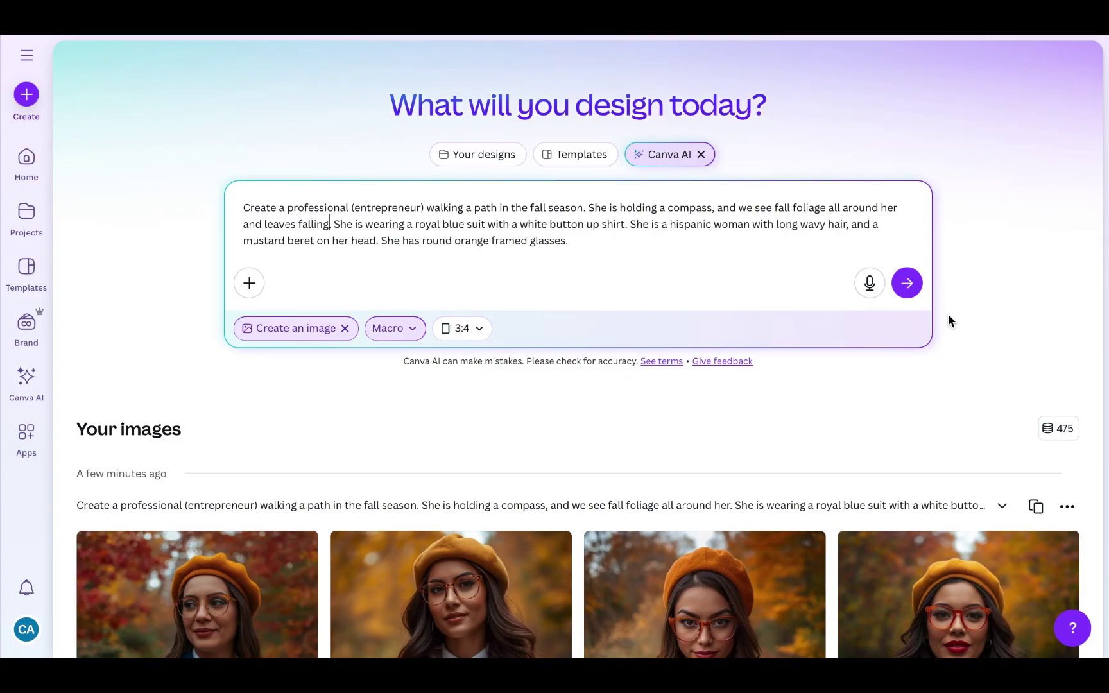
pyautogui.scroll(-3, 948, 314)
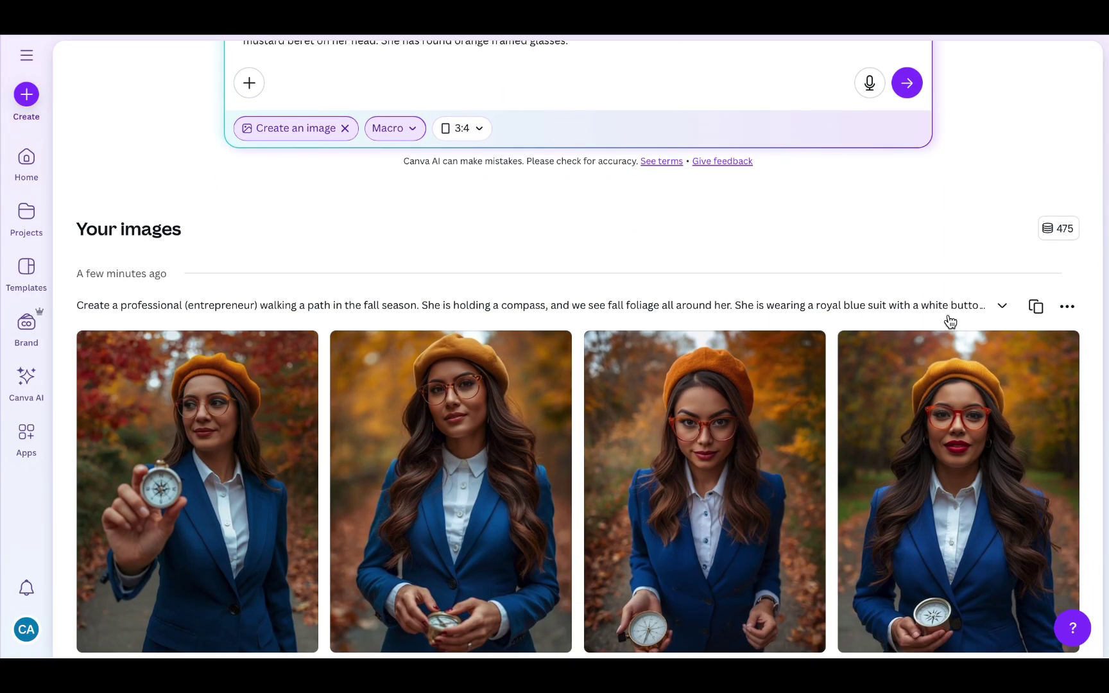
pyautogui.scroll(1, 950, 321)
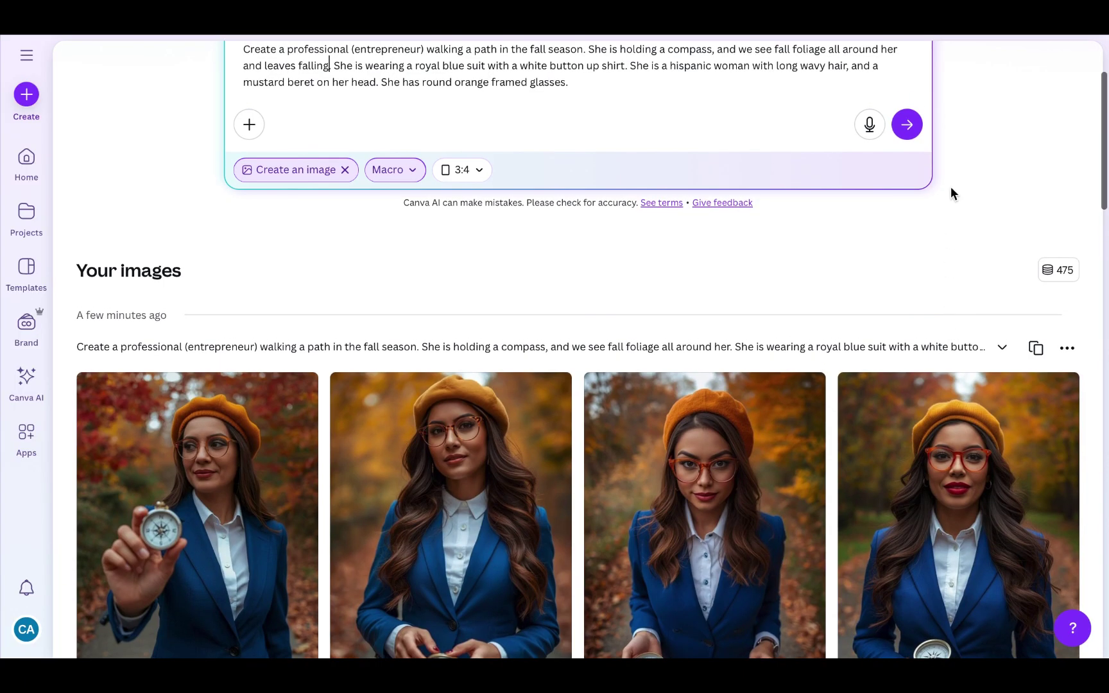
pyautogui.click(901, 134)
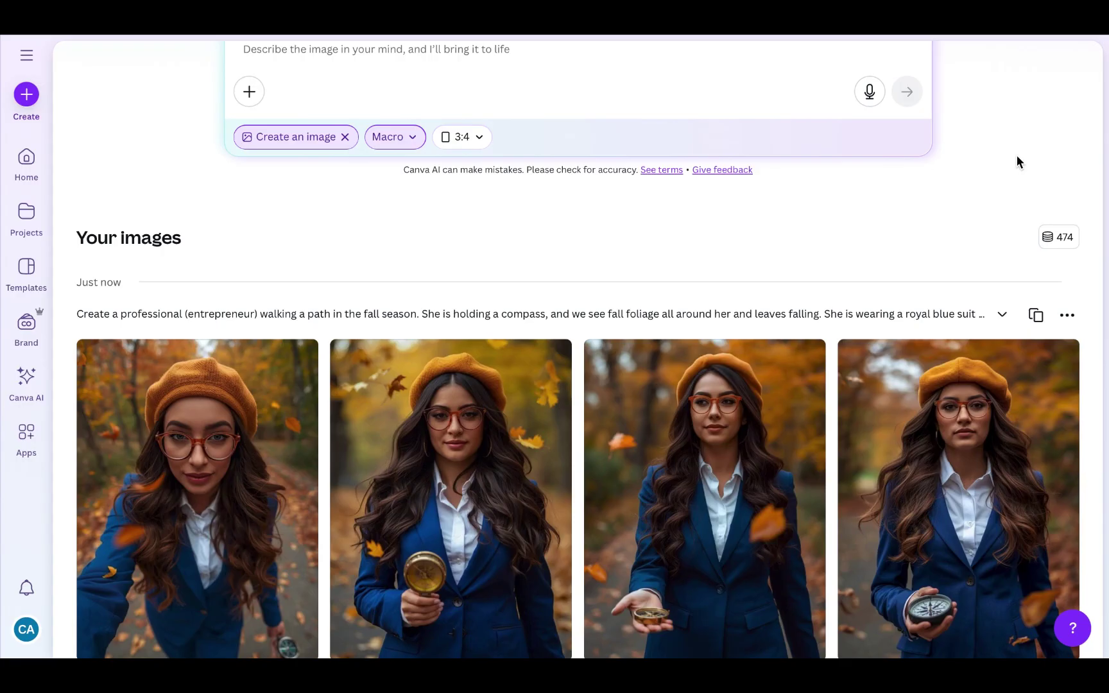
# Step: Review the falling-leaves set and inspect at full size its first image, the selfie-style close-up of the woman
pyautogui.scroll(-3, 1017, 156)
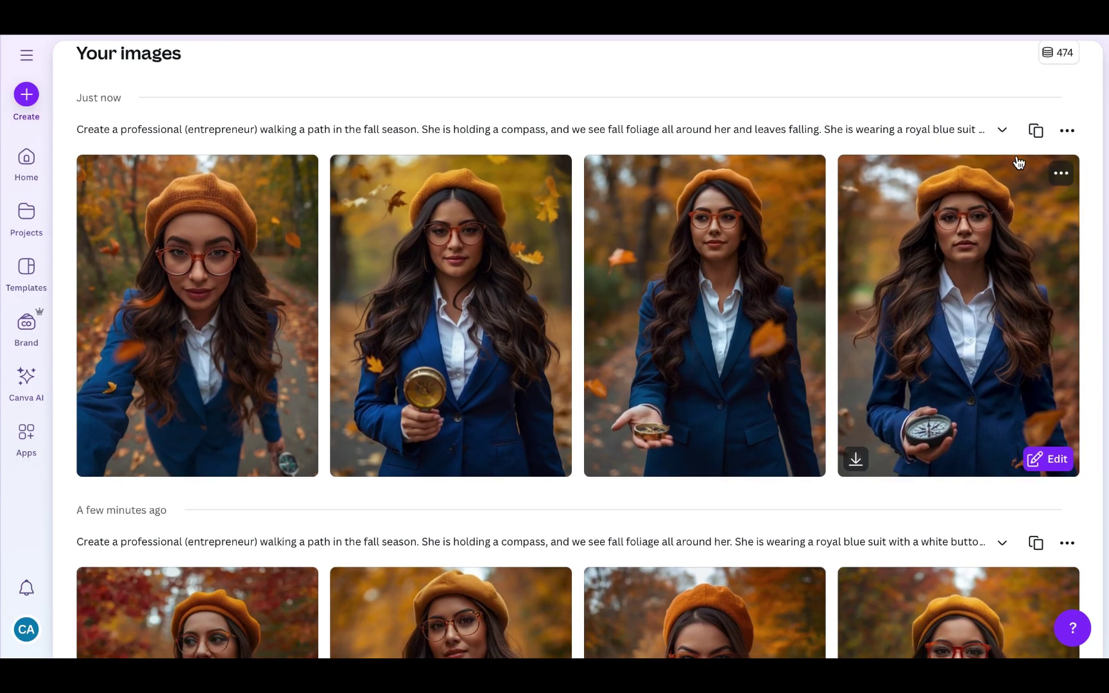
pyautogui.click(259, 305)
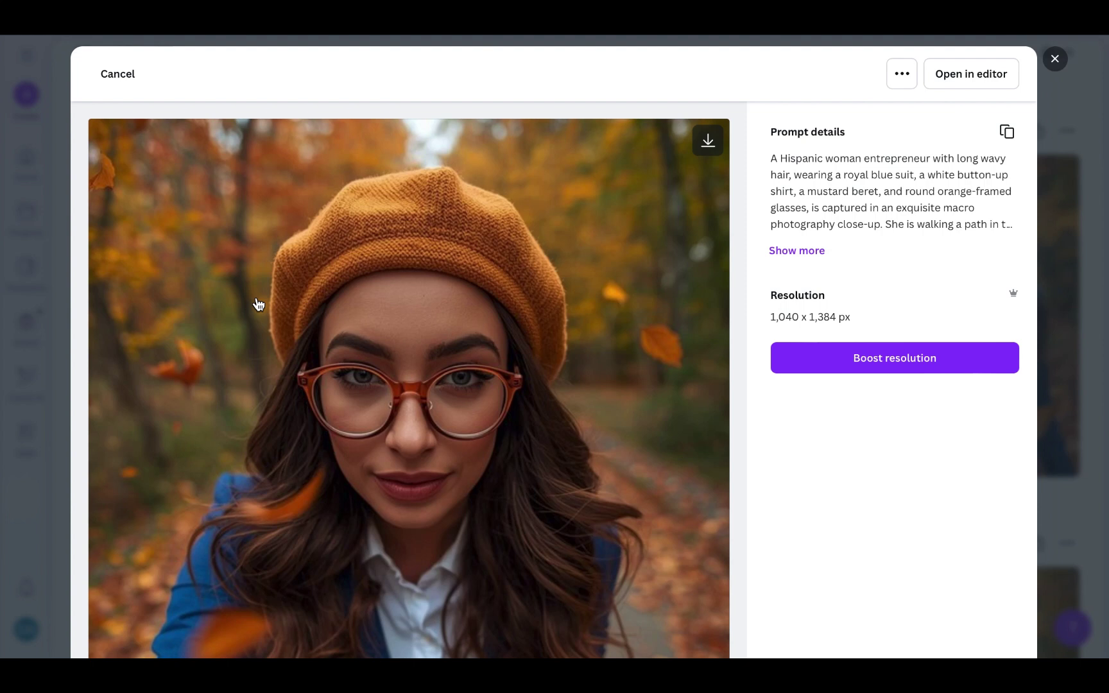
pyautogui.scroll(-5, 359, 376)
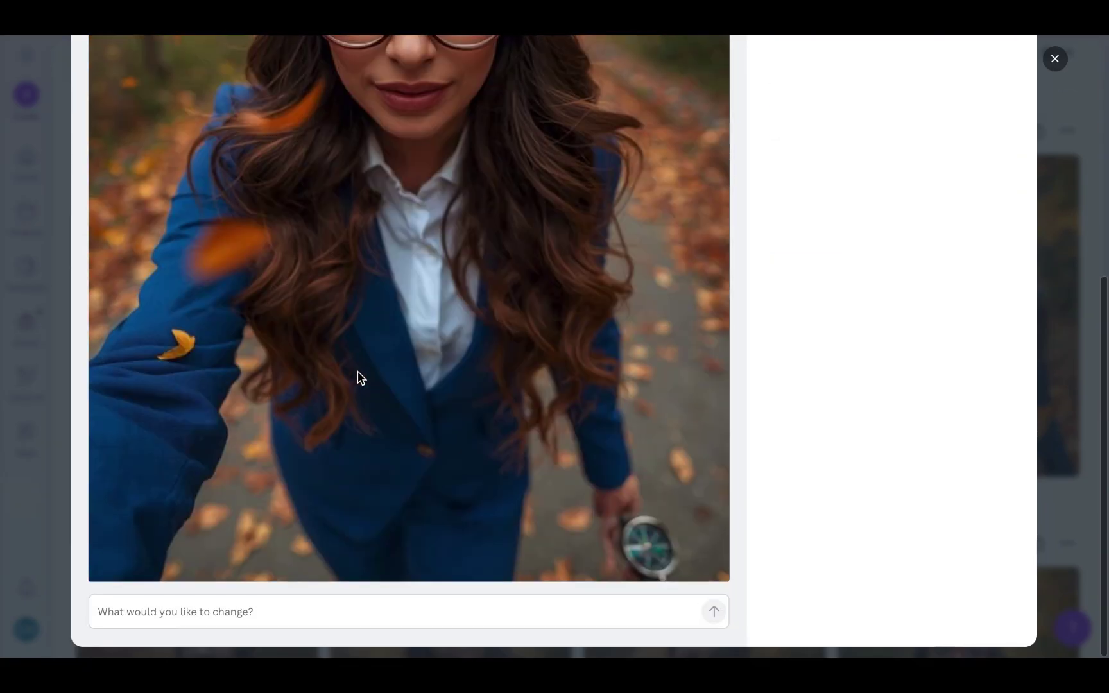
pyautogui.scroll(5, 356, 376)
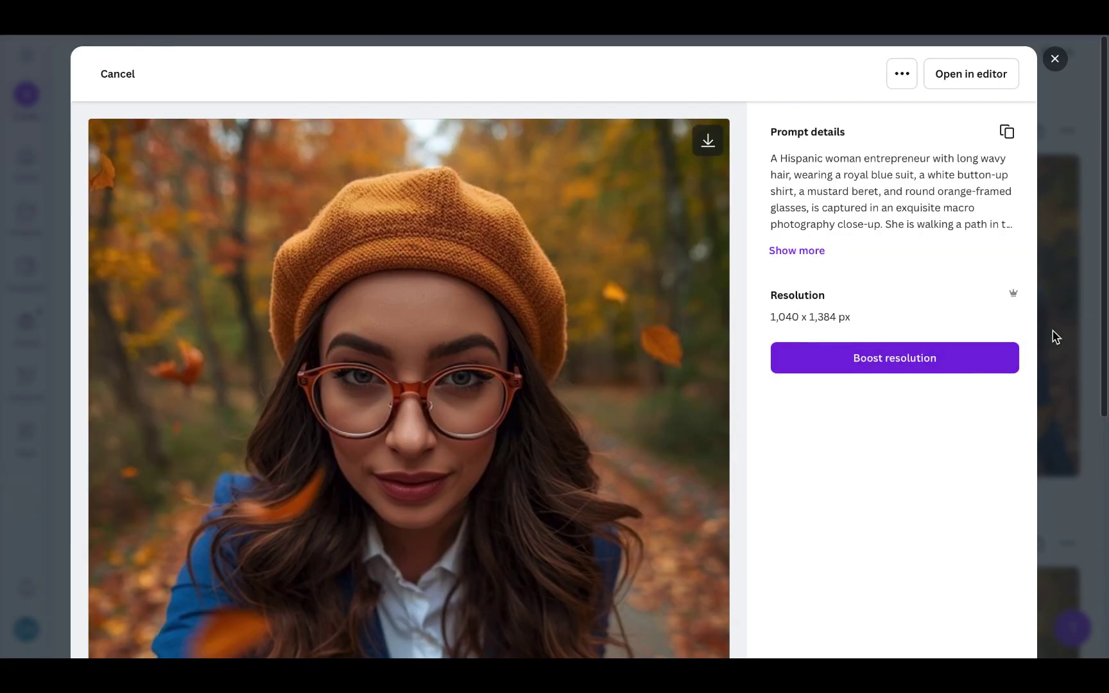
pyautogui.click(1069, 330)
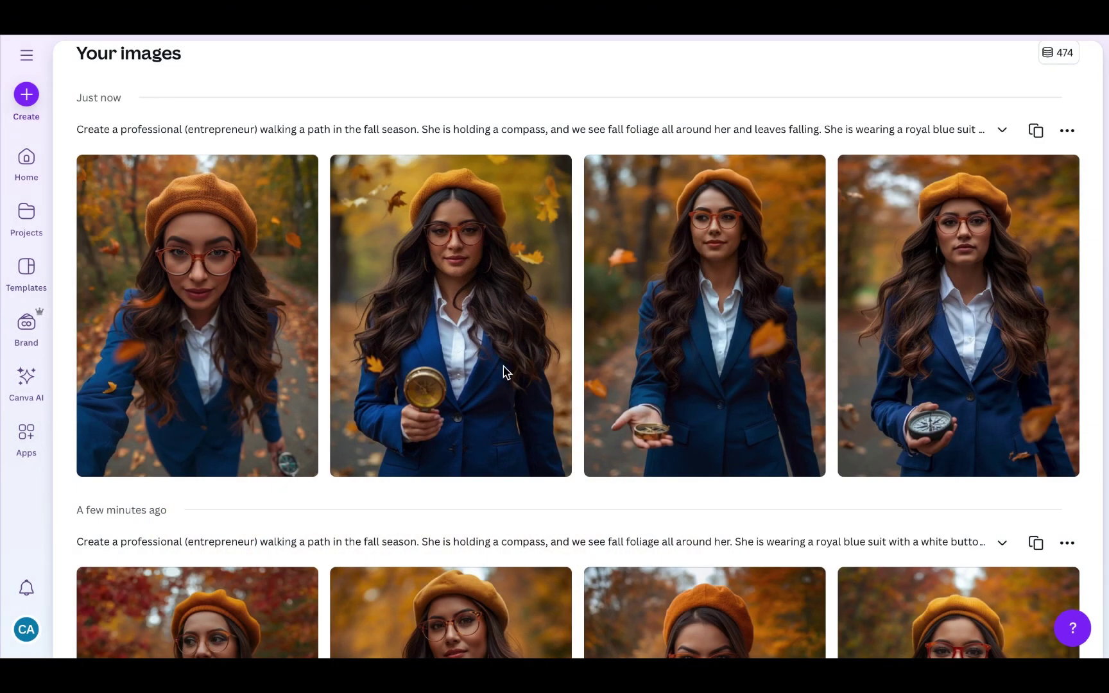
# Step: Inspect at full size the second falling-leaves image, where the woman holds up the gold compass
pyautogui.moveTo(504, 371)
pyautogui.click(494, 260)
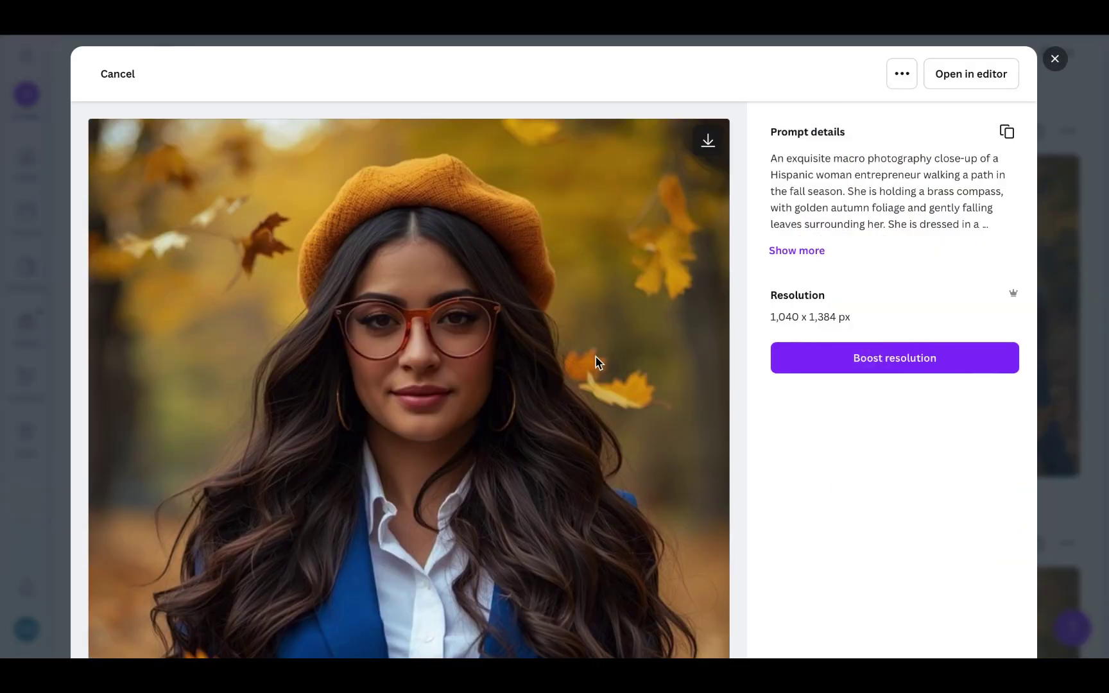
pyautogui.scroll(-5, 597, 363)
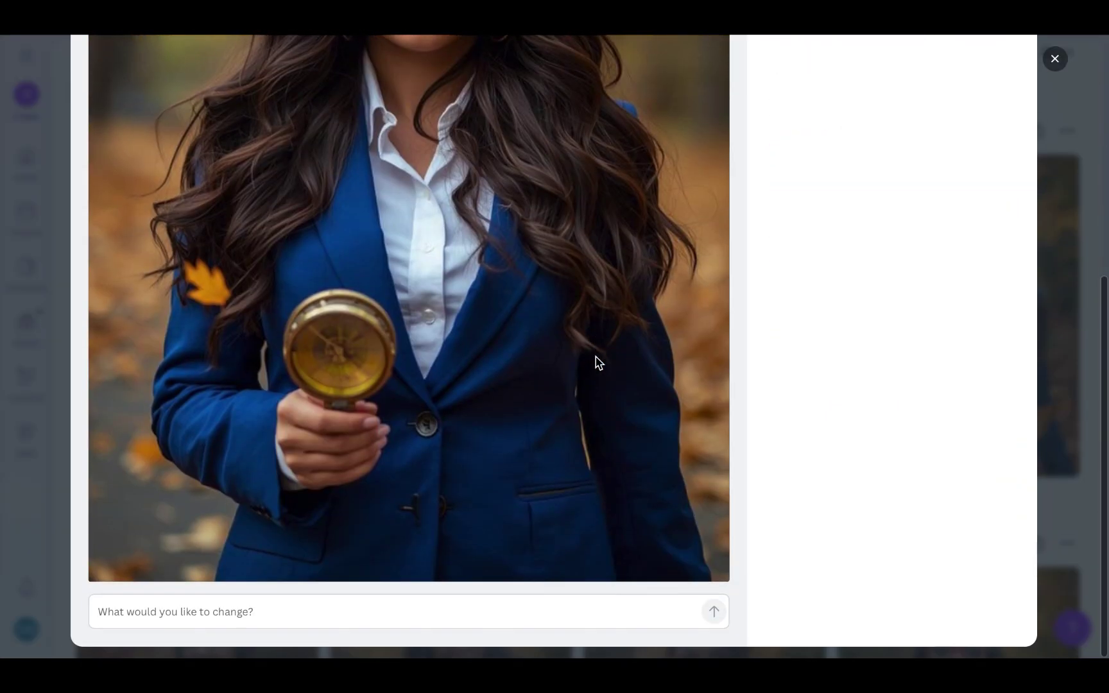
pyautogui.scroll(1, 554, 338)
pyautogui.scroll(5, 553, 338)
pyautogui.click(1073, 238)
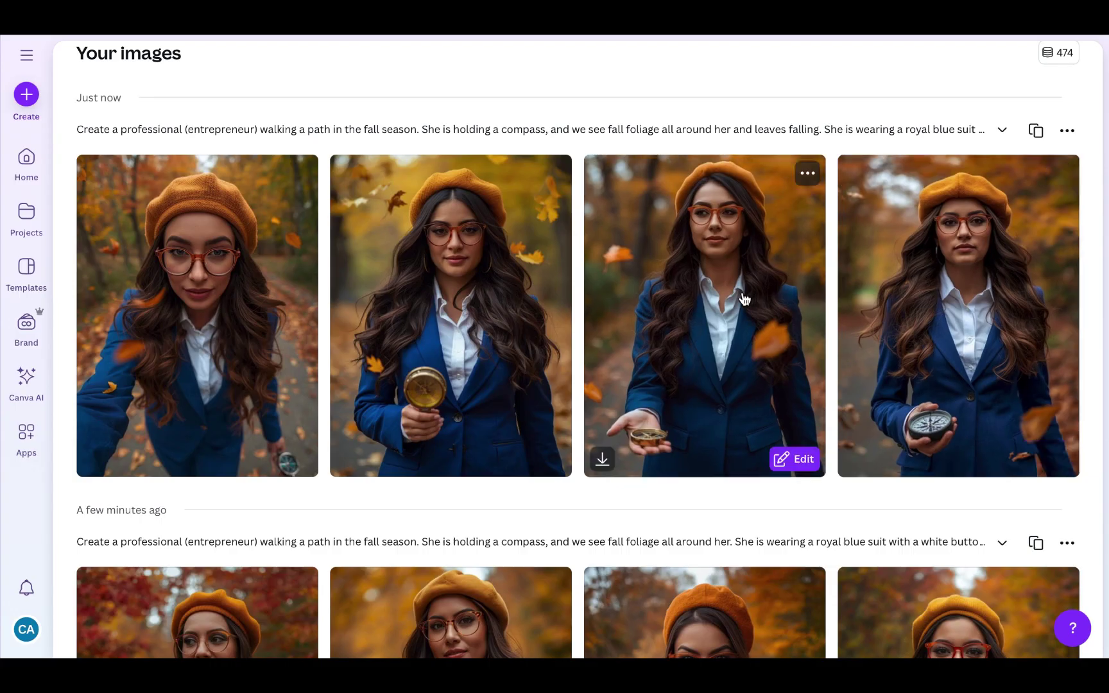
# Step: Inspect at full size the third falling-leaves image, where the woman holds the compass on her open palm
pyautogui.click(745, 299)
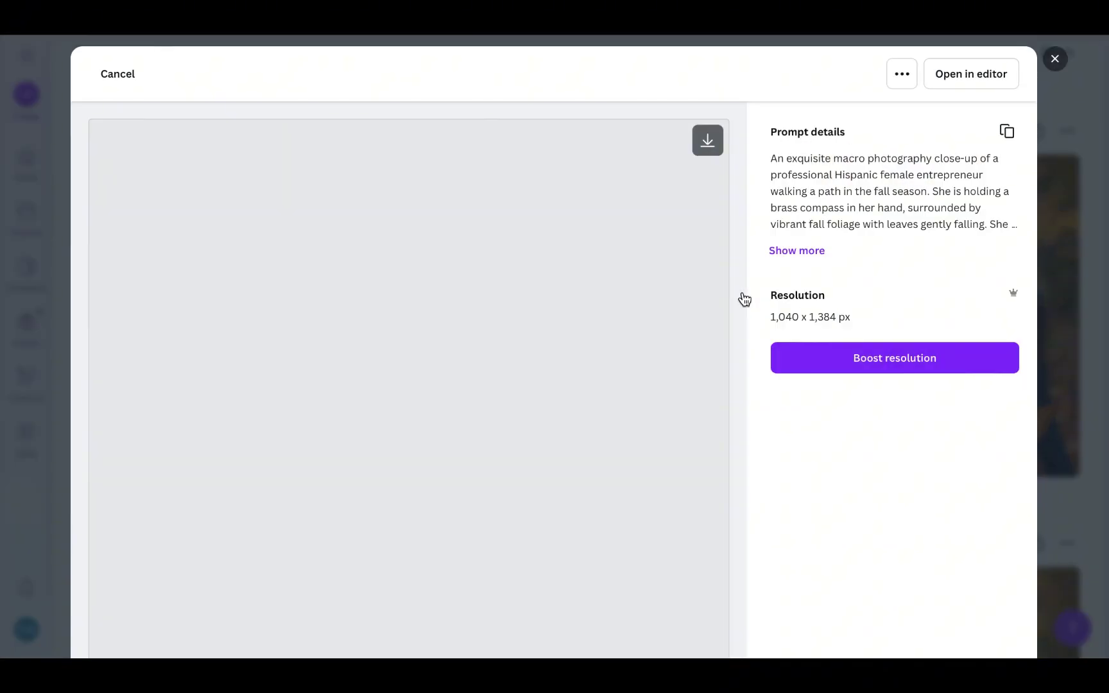
pyautogui.scroll(-3, 690, 353)
pyautogui.scroll(-3, 690, 352)
pyautogui.scroll(4, 696, 350)
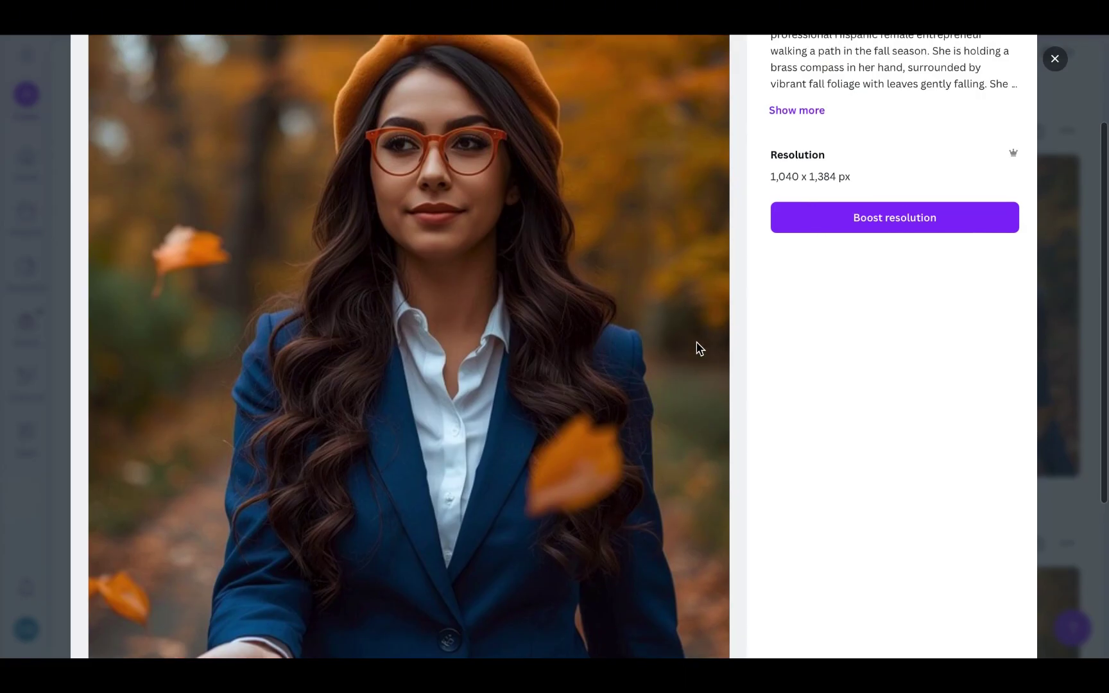
pyautogui.scroll(2, 700, 348)
pyautogui.click(1058, 225)
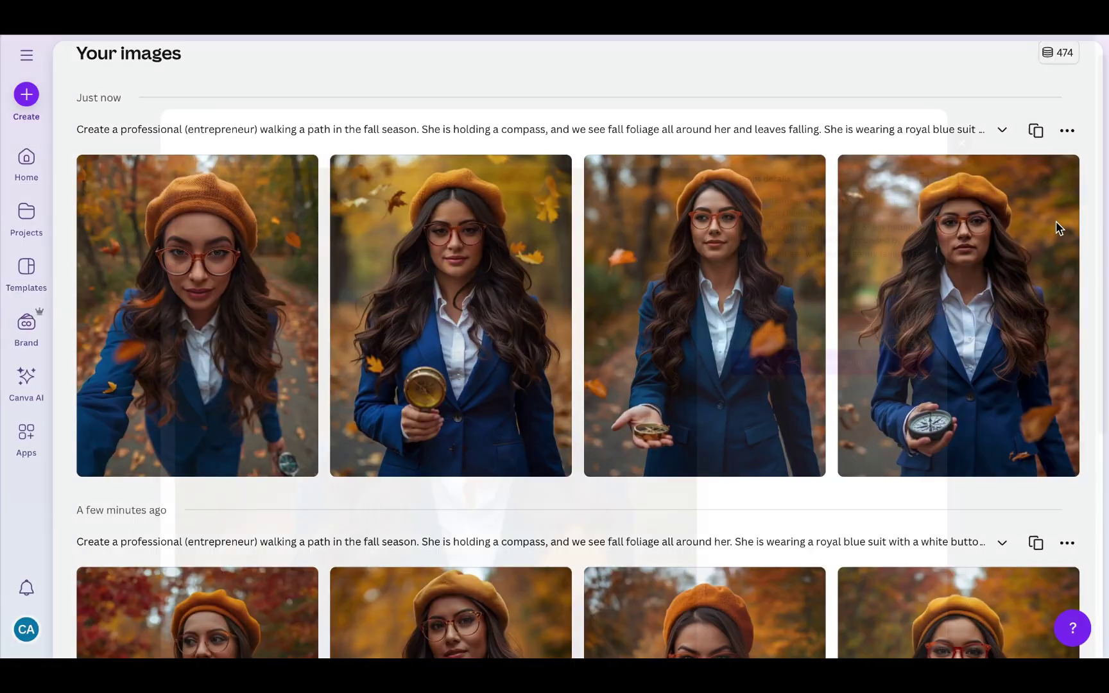
# Step: Inspect at full size the fourth falling-leaves image, with the black-rimmed compass, and copy the image
pyautogui.click(978, 292)
pyautogui.scroll(-4, 978, 292)
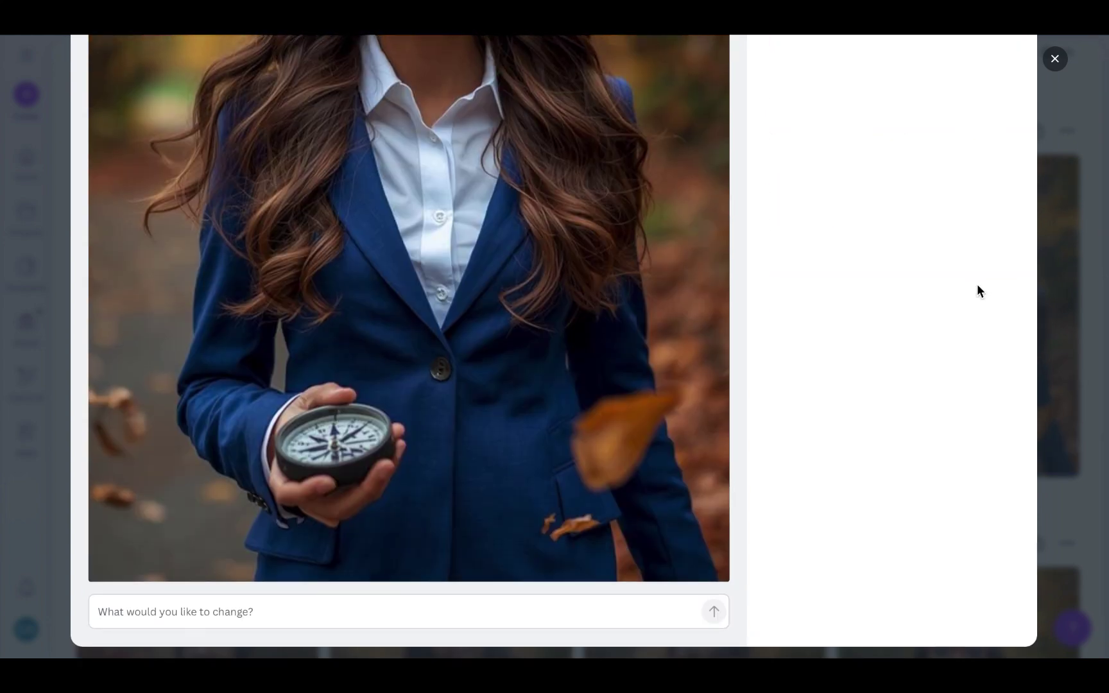
pyautogui.scroll(5, 539, 396)
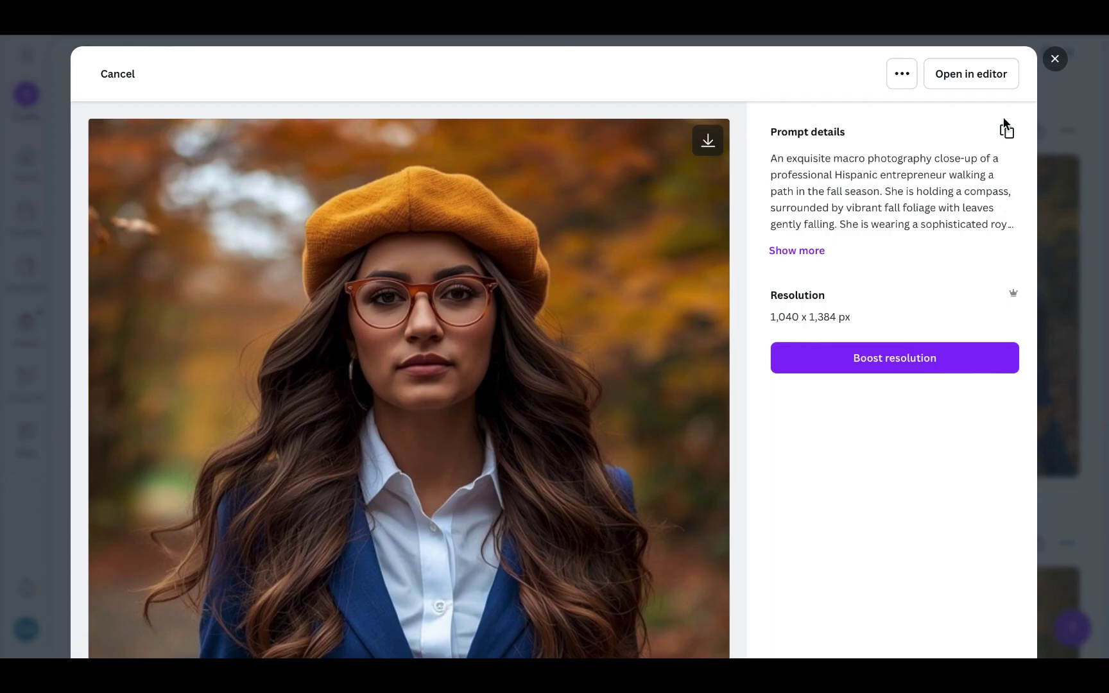
pyautogui.click(902, 74)
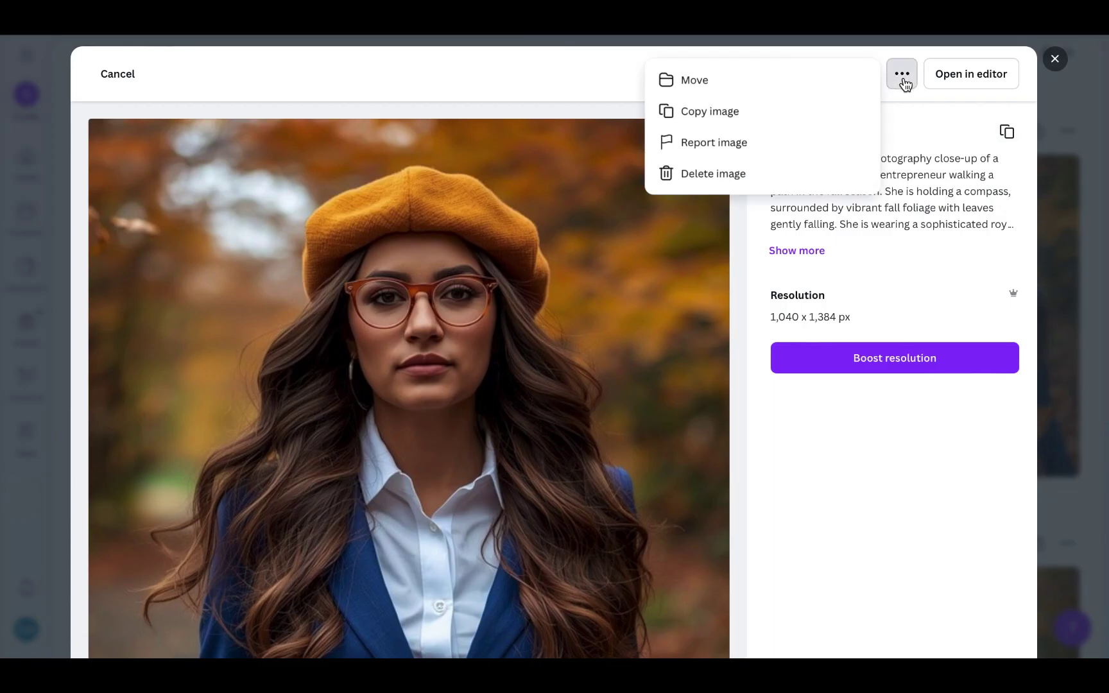
pyautogui.click(796, 116)
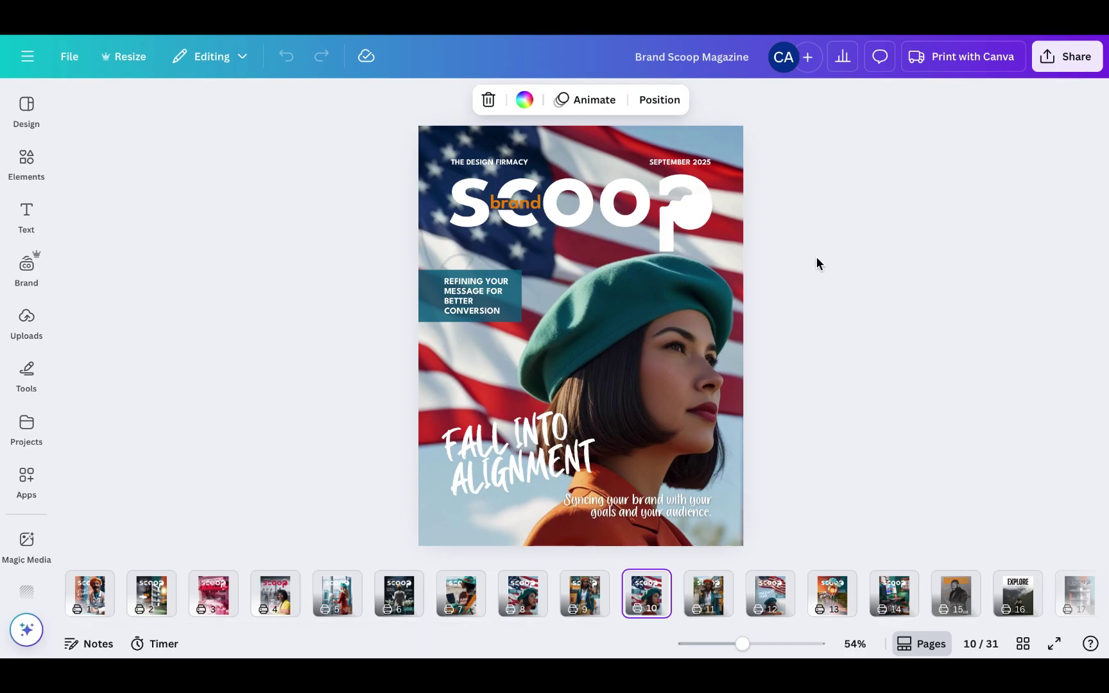
# Step: In the Brand Scoop Magazine design, delete the September cover's flag background, paste the copied image and make it the page background
pyautogui.click(658, 372)
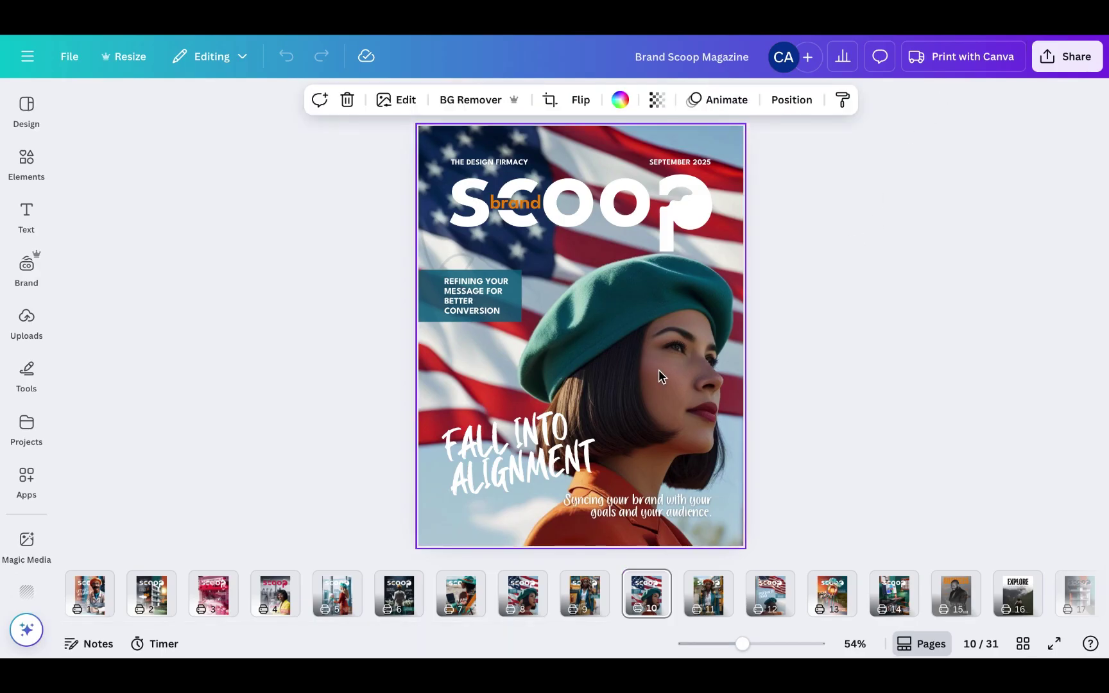
pyautogui.press('Delete')
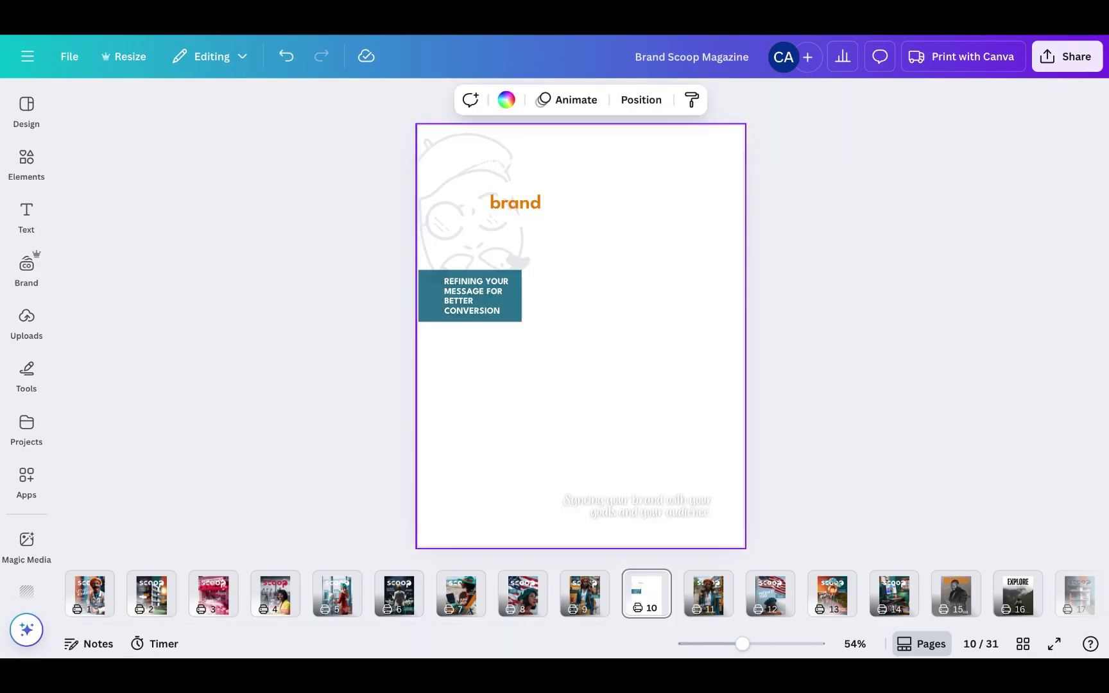
pyautogui.hotkey('ctrl', 'v')
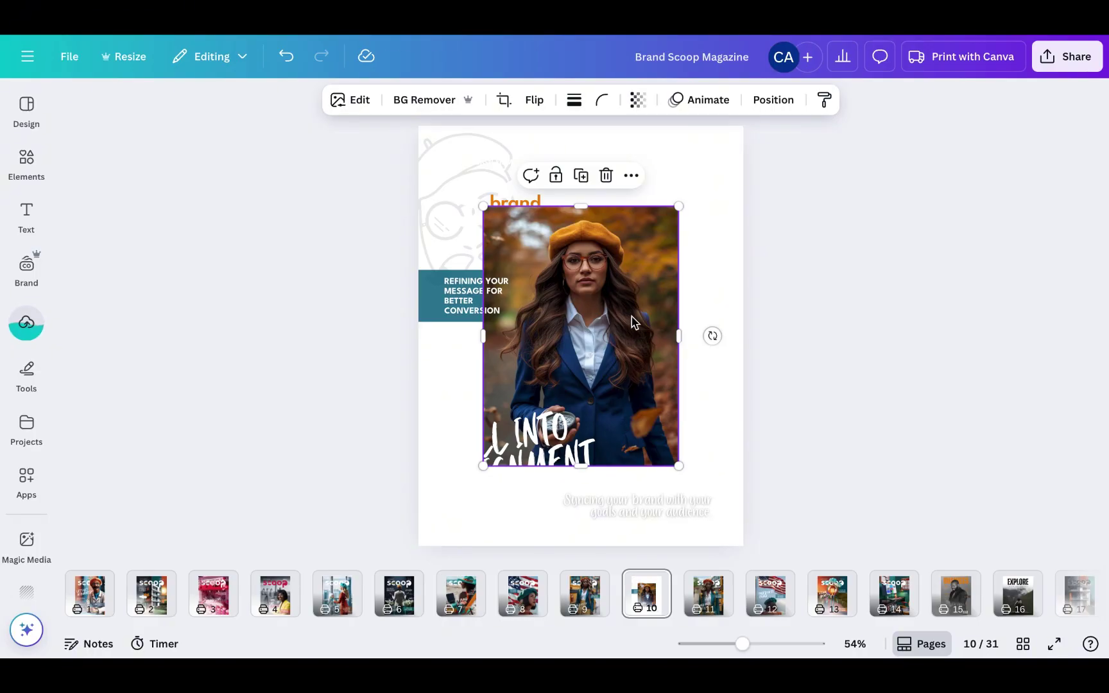
pyautogui.rightClick(632, 321)
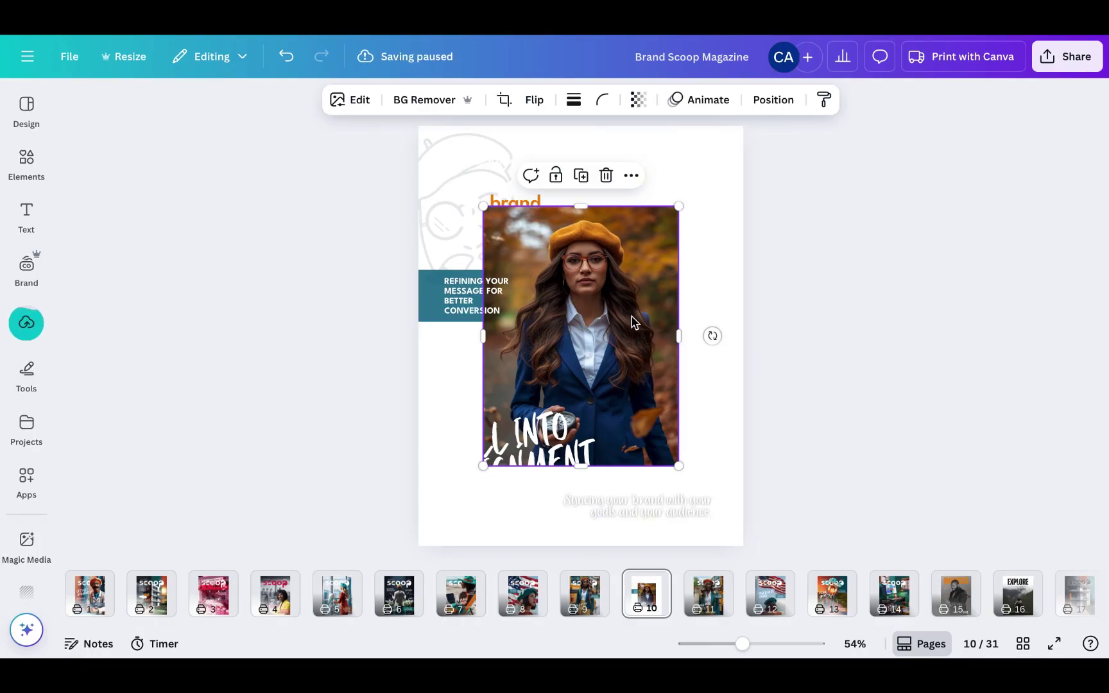
pyautogui.click(736, 569)
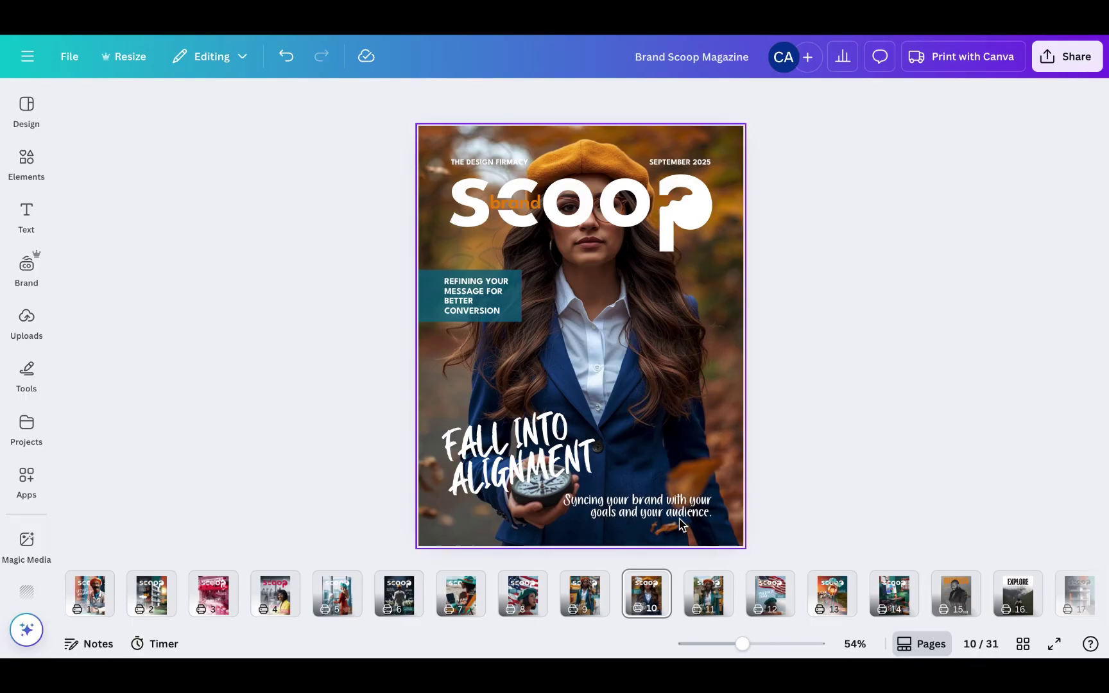
pyautogui.click(690, 446)
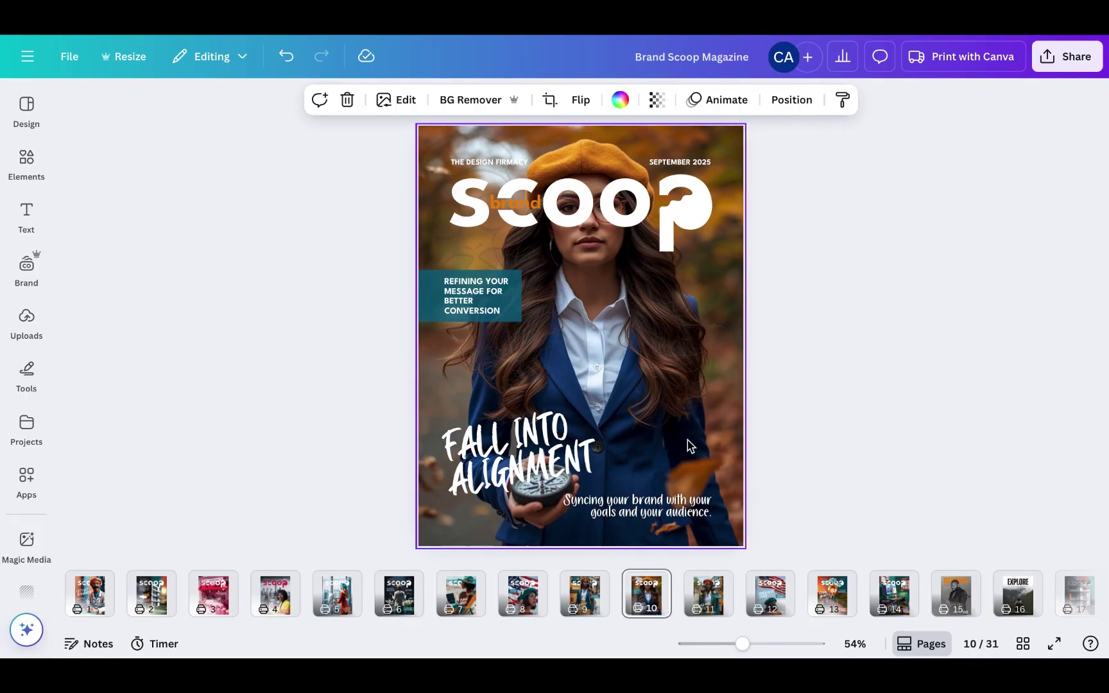
pyautogui.press('super+d')
pyautogui.click(657, 368)
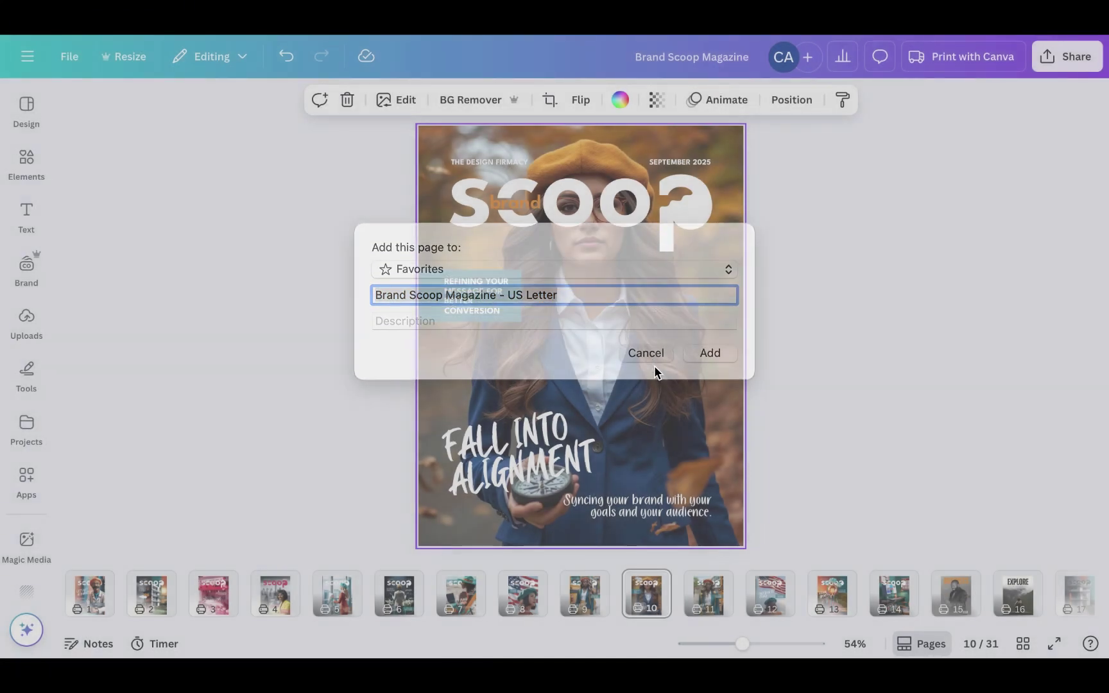
pyautogui.click(830, 356)
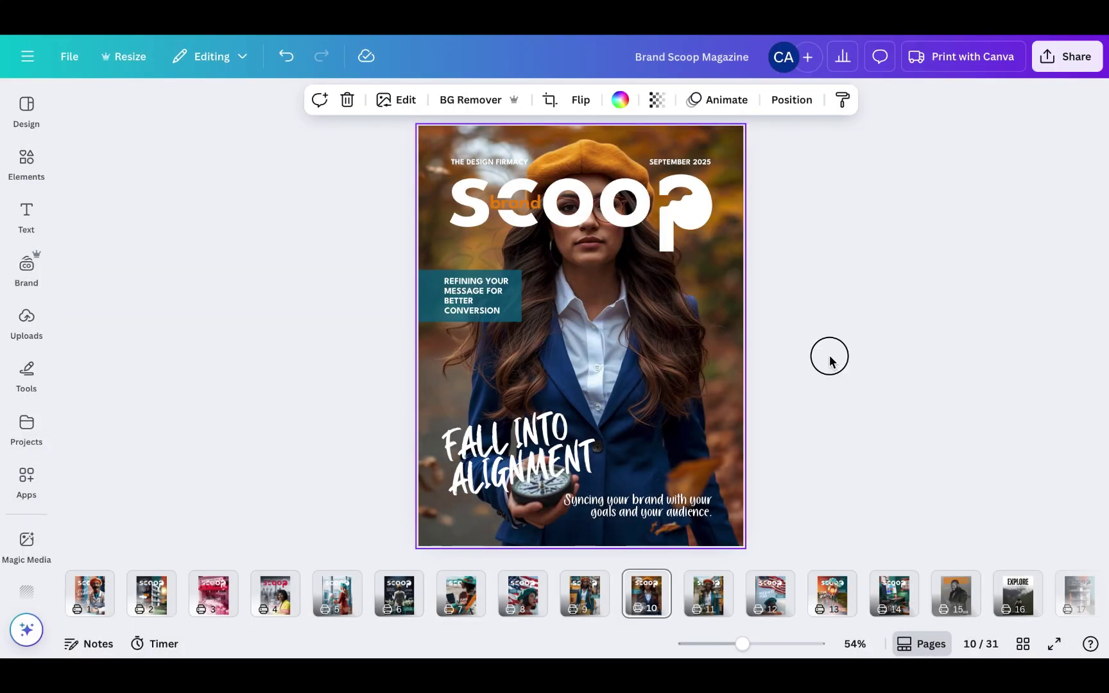
pyautogui.click(647, 597)
pyautogui.press('super+d')
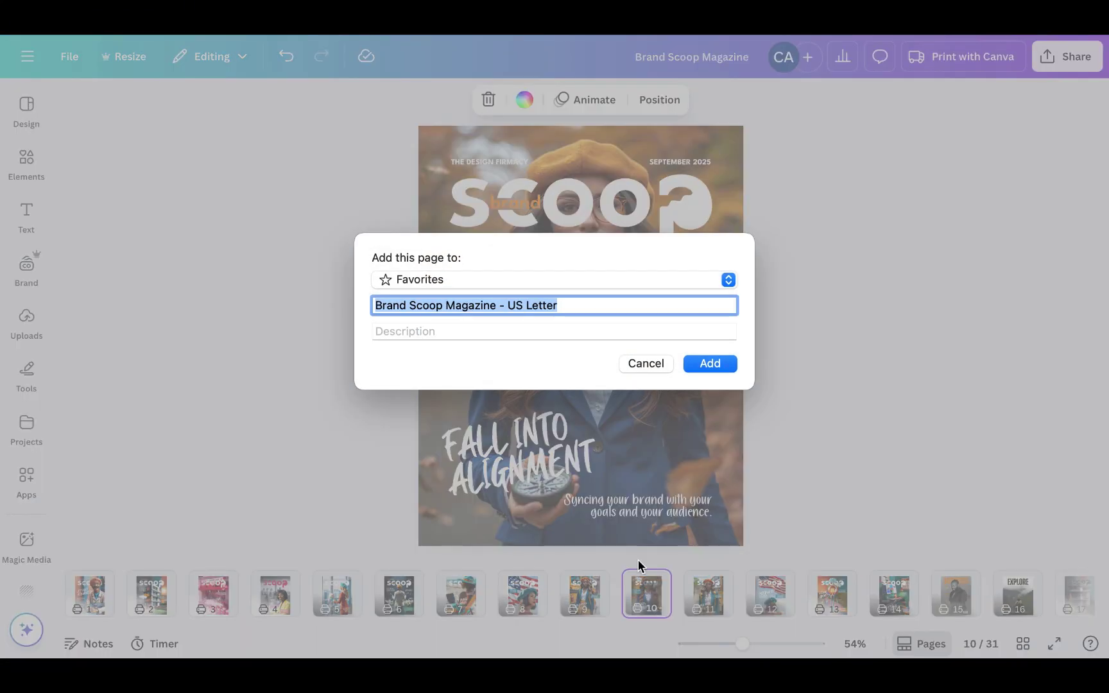
pyautogui.click(637, 364)
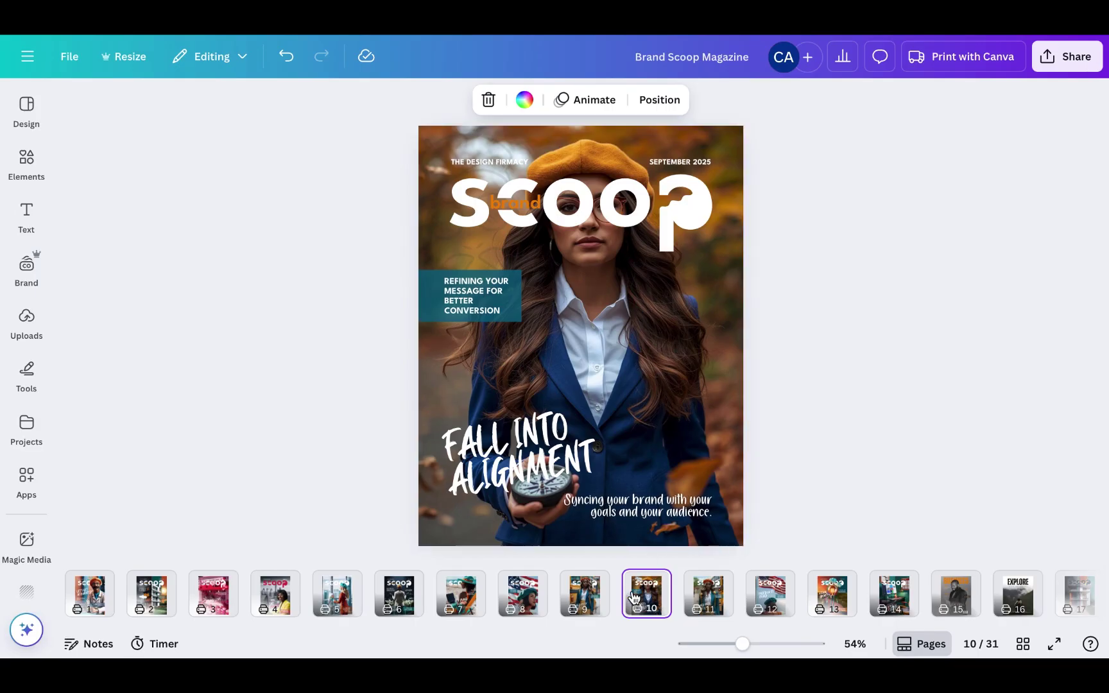
# Step: Duplicate the September 2025 cover on page 10
pyautogui.click(657, 583)
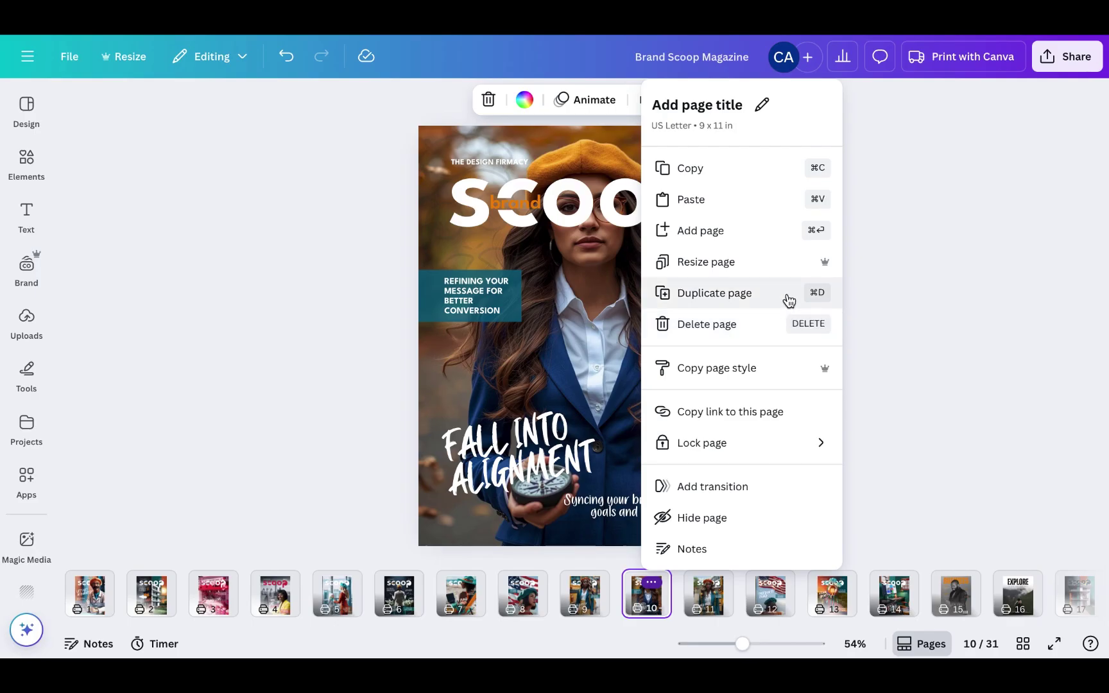
pyautogui.click(789, 301)
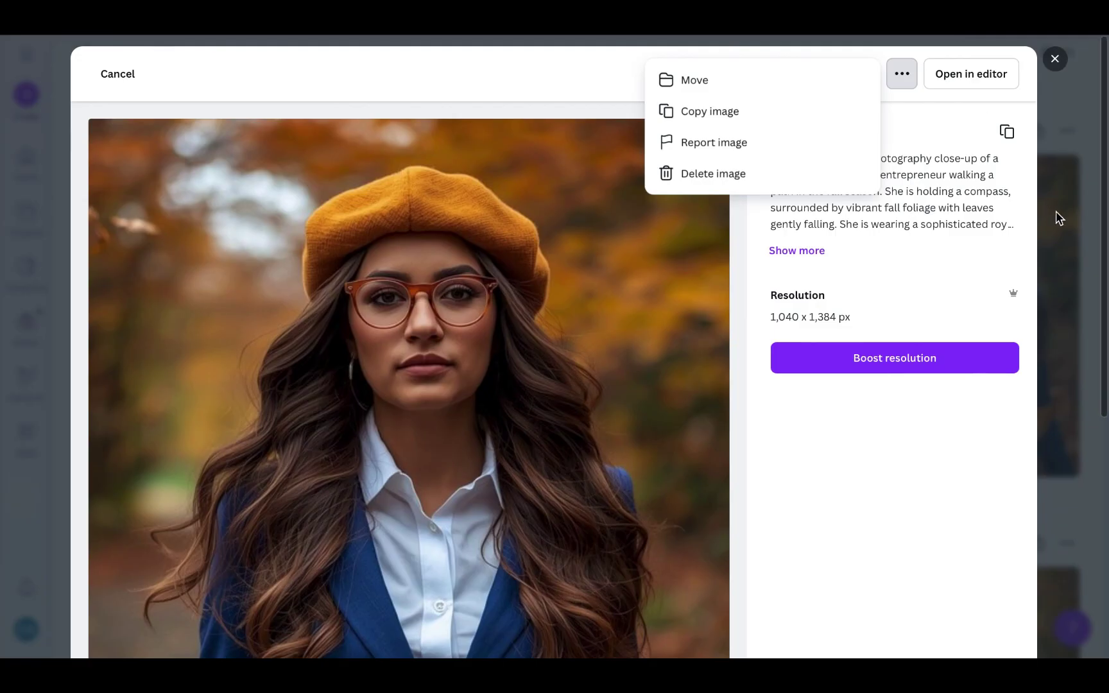
# Step: Back in Canva AI, close the fourth image and copy the third falling-leaves image, with the compass on her open palm
pyautogui.click(1072, 216)
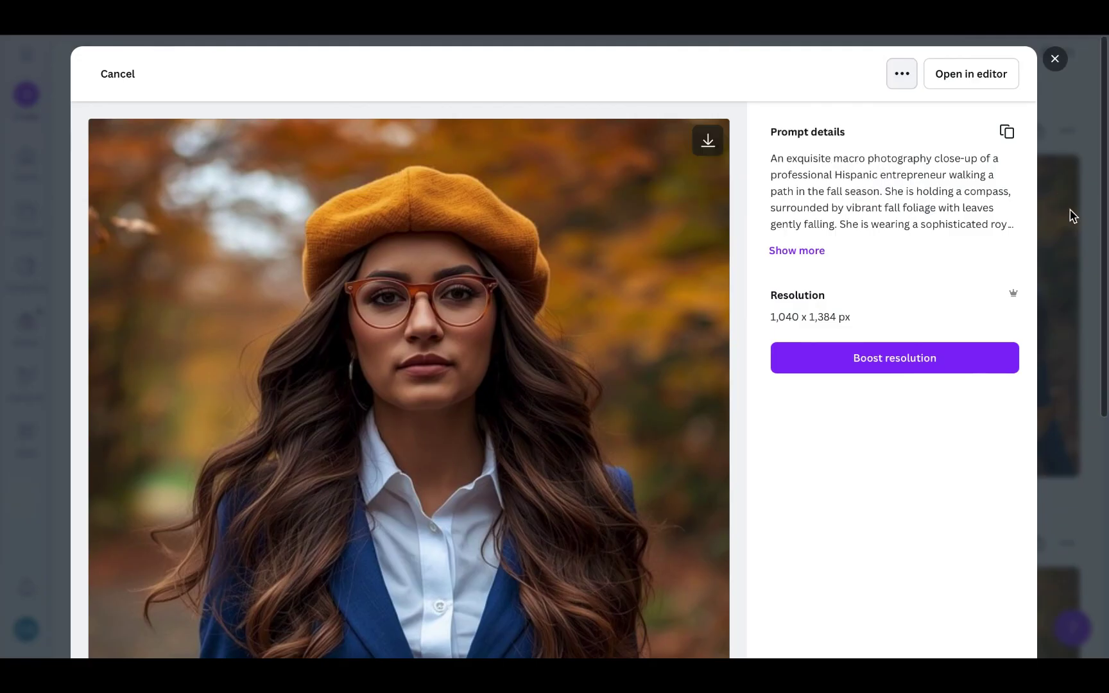
pyautogui.click(1073, 217)
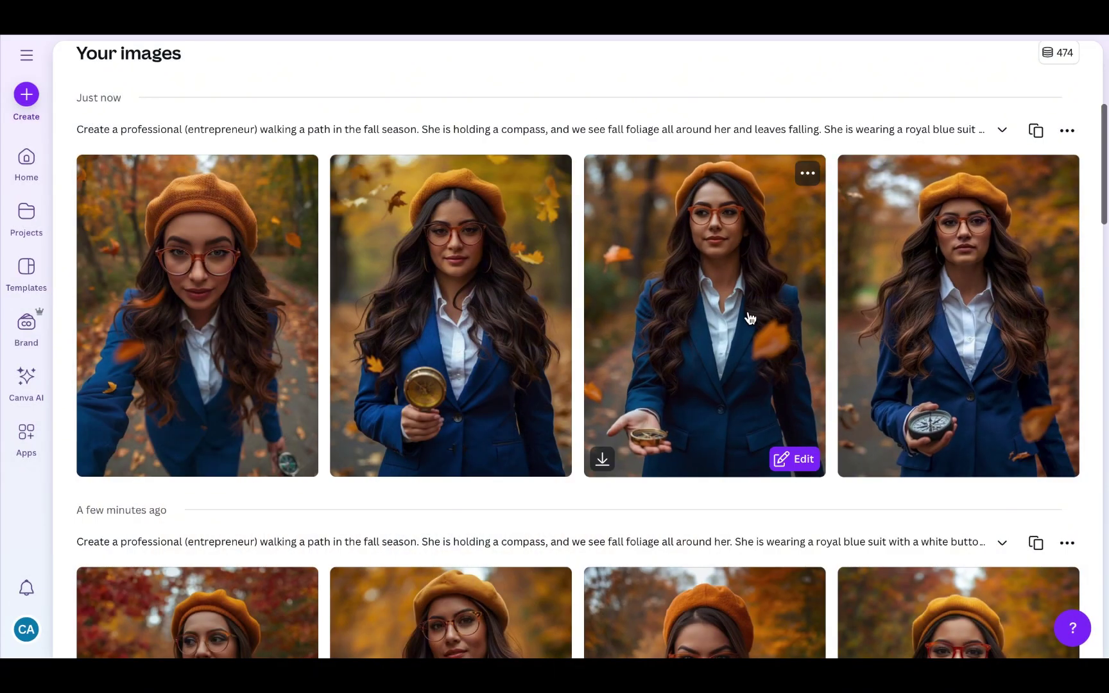
pyautogui.click(750, 317)
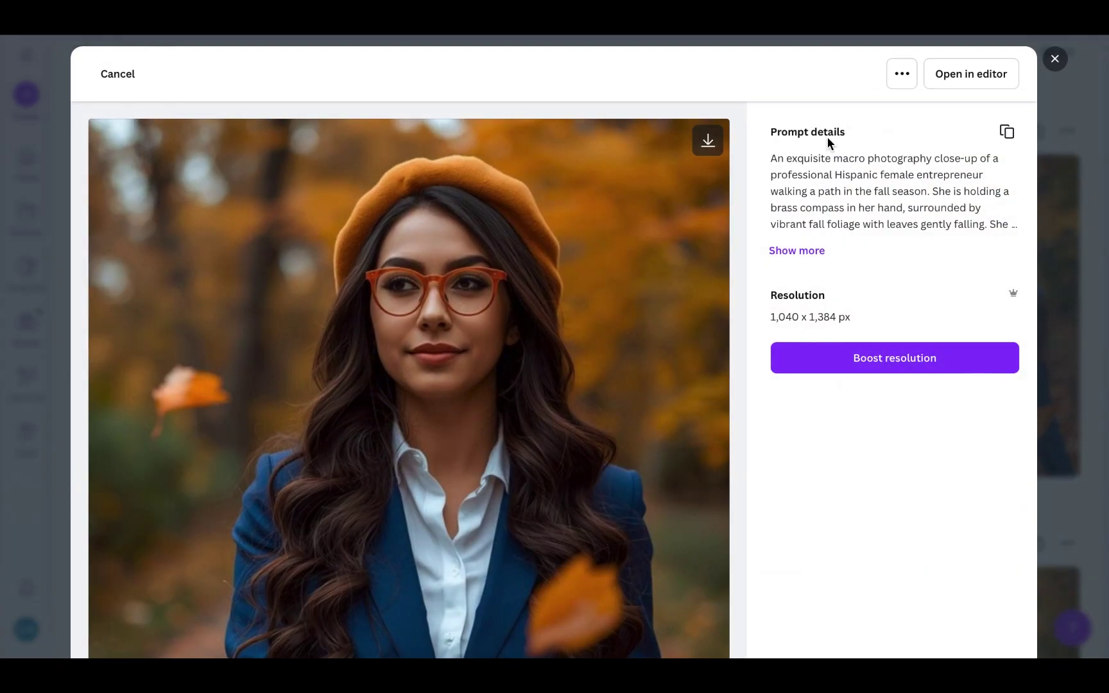
pyautogui.click(902, 78)
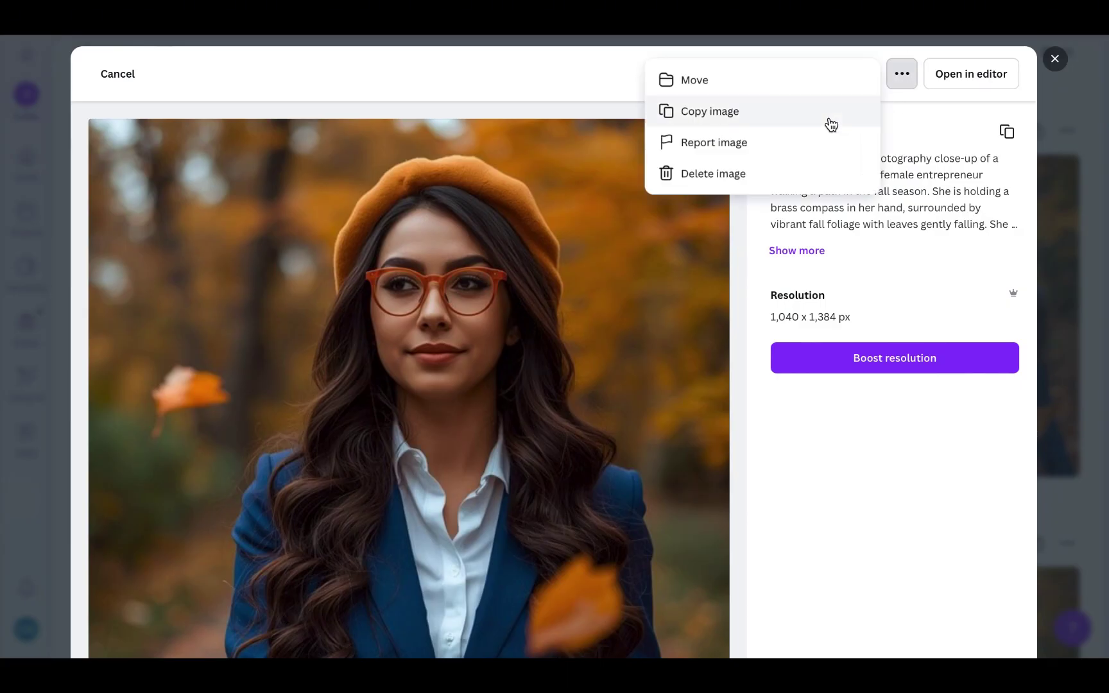
pyautogui.click(787, 113)
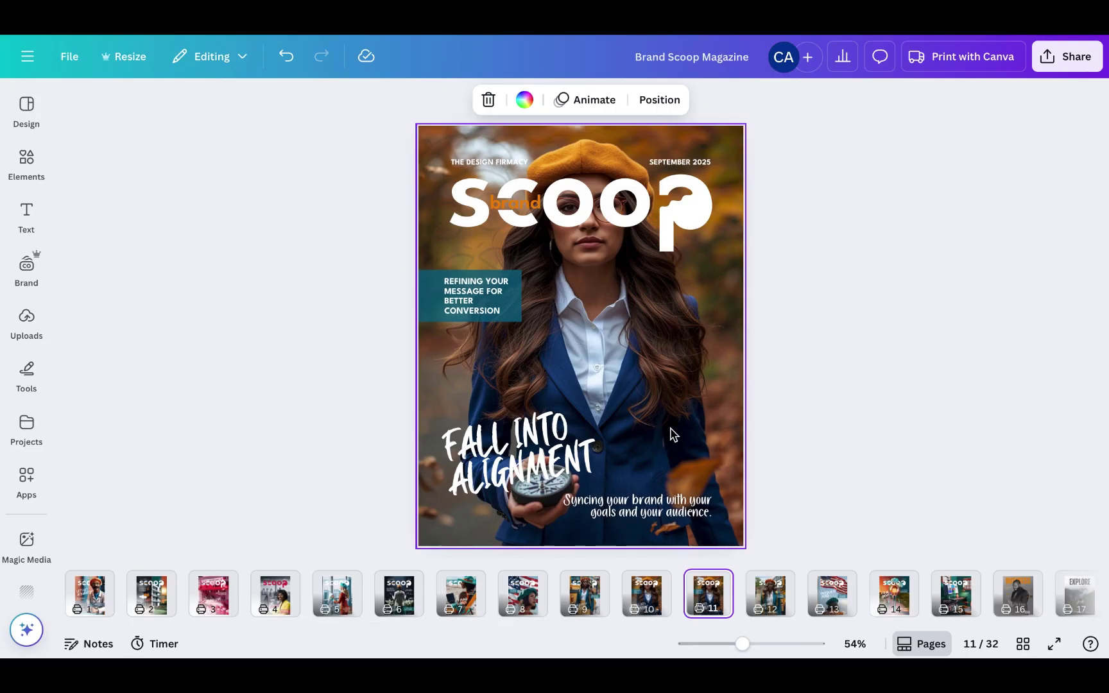
# Step: Paste the copied image on the duplicated September cover, page 11, and replace the page background with it
pyautogui.press('super+v')
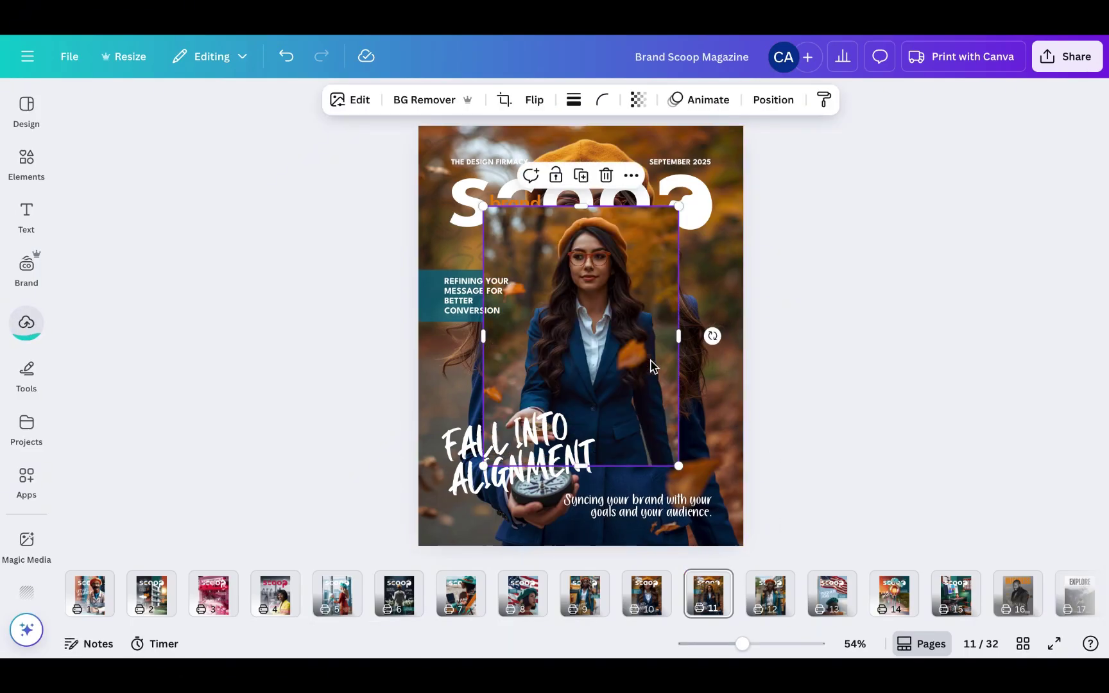
pyautogui.rightClick(650, 366)
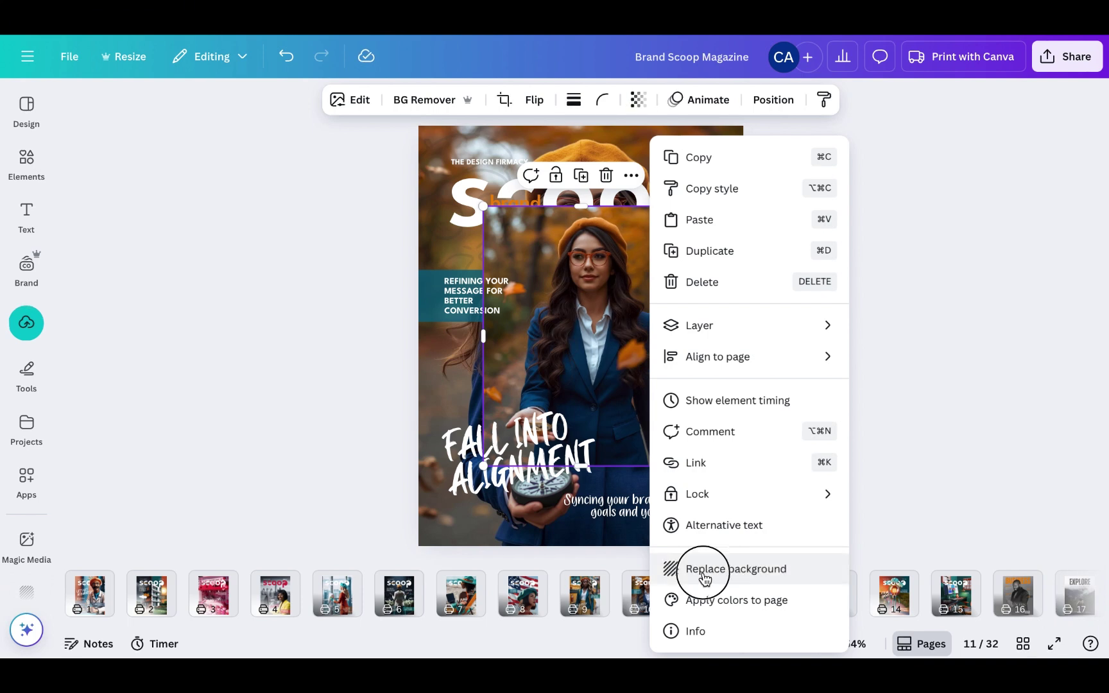
pyautogui.click(704, 569)
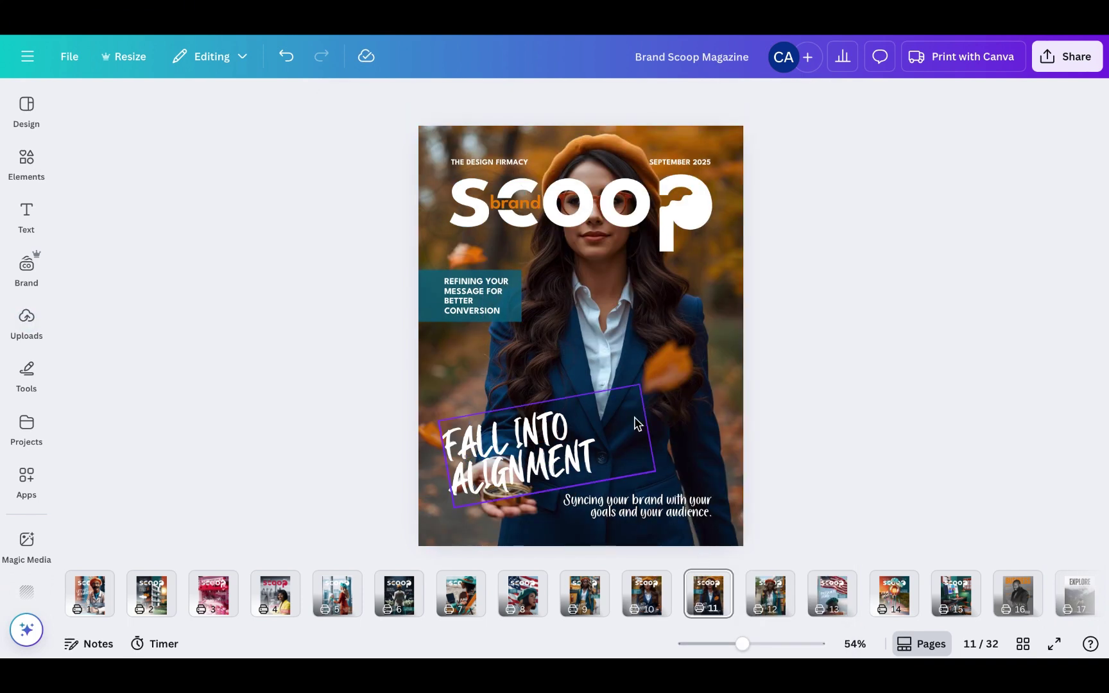
# Step: Use Magic Grab on the page 11 background to separate the woman and her compass from the scenery
pyautogui.click(664, 352)
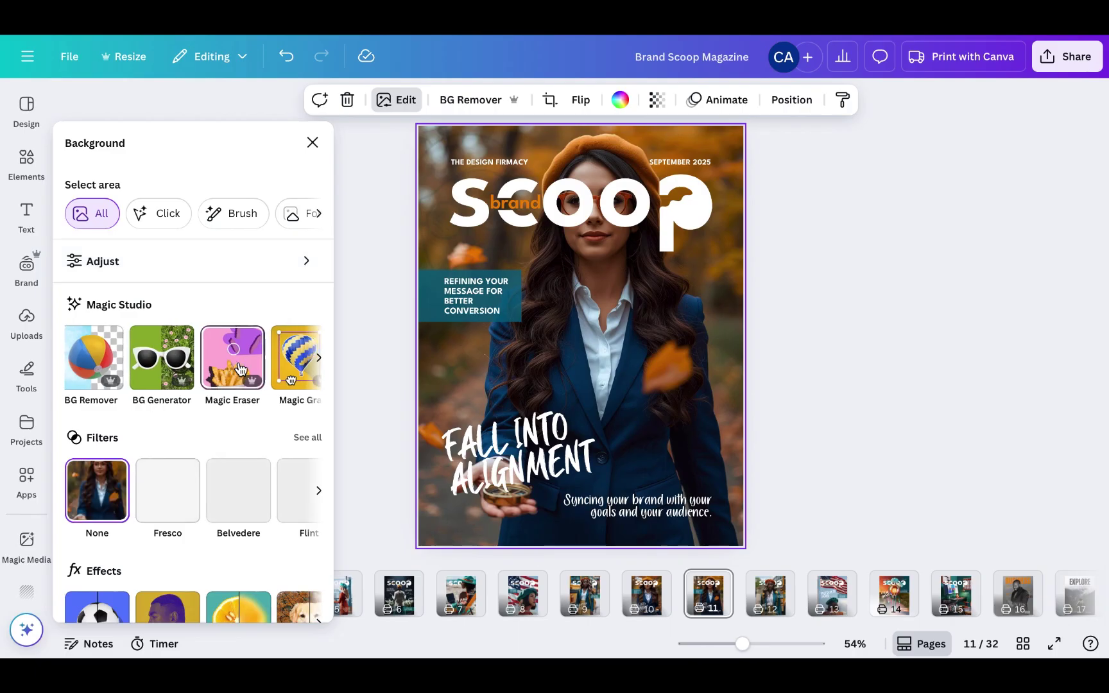
pyautogui.hscroll(3, 238, 355)
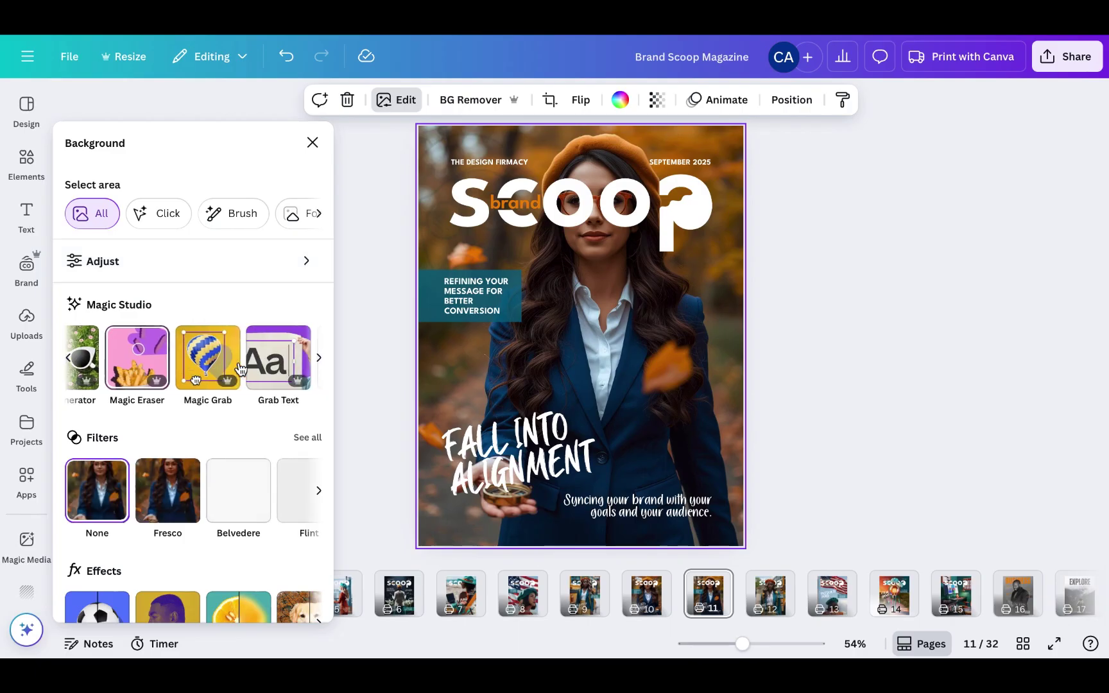
pyautogui.click(199, 363)
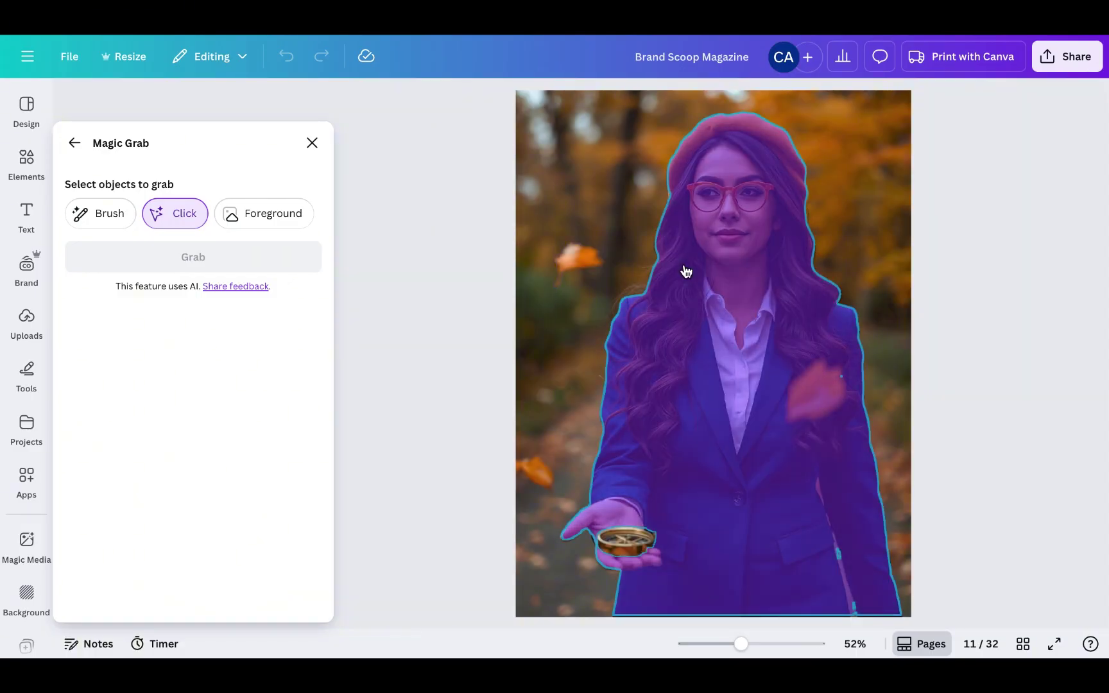
pyautogui.click(686, 271)
pyautogui.click(634, 533)
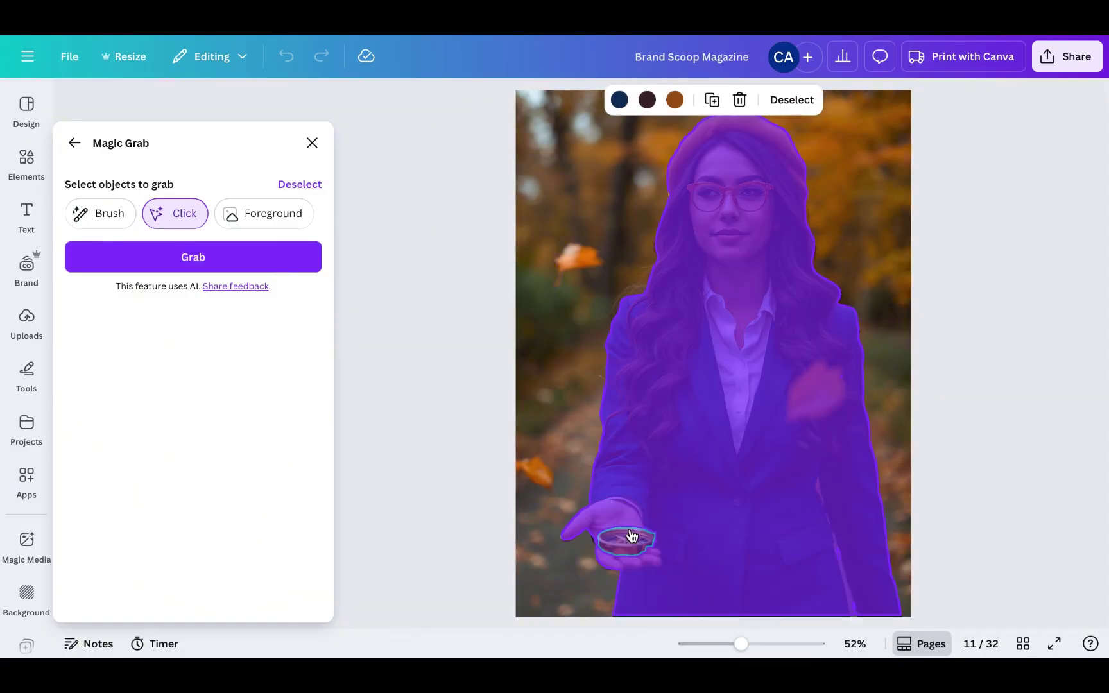
pyautogui.click(235, 265)
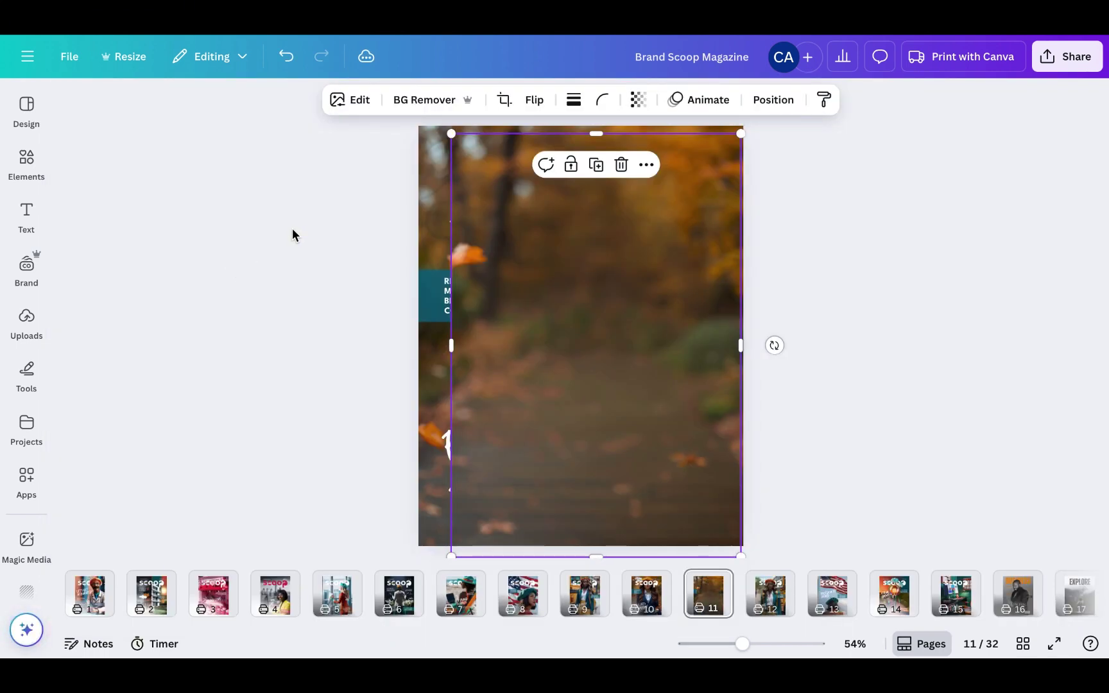
# Step: Reorder the page 11 layers so the grabbed woman cutout sits beneath the cover texts and teal box but above the Scoop logo
pyautogui.click(790, 294)
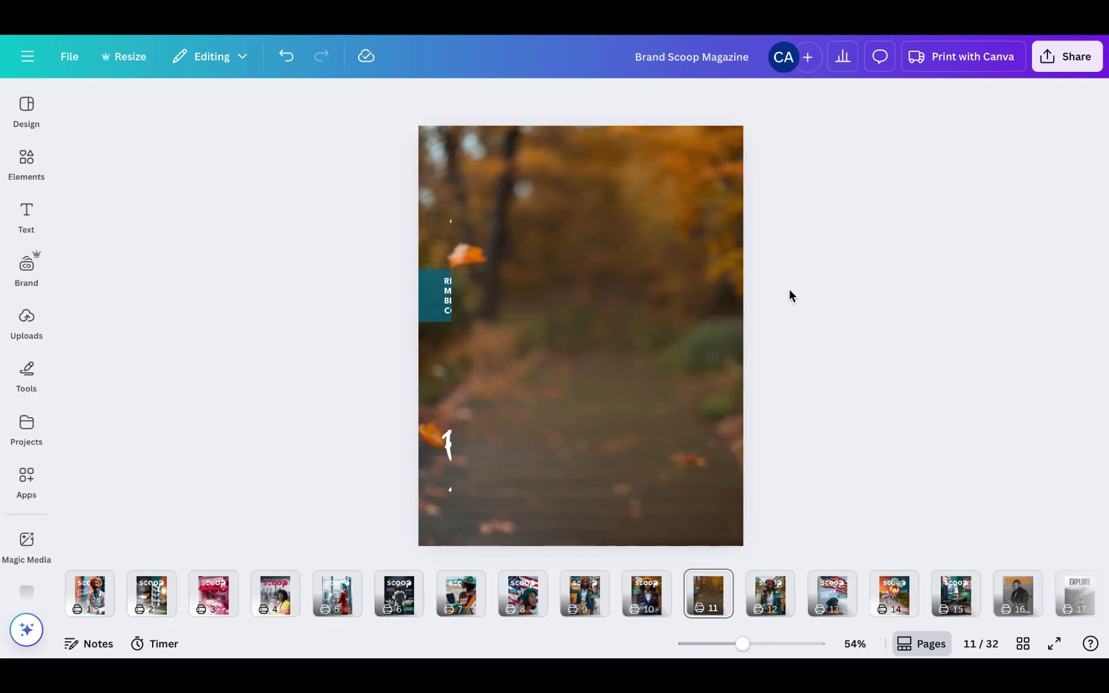
pyautogui.click(632, 351)
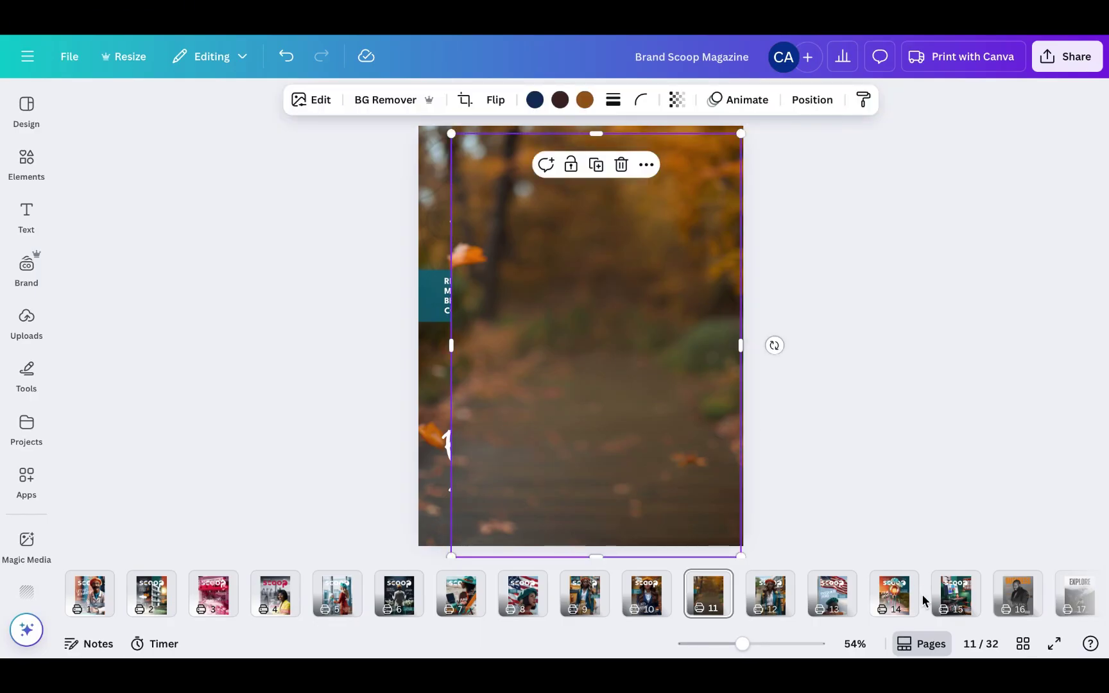
pyautogui.click(812, 99)
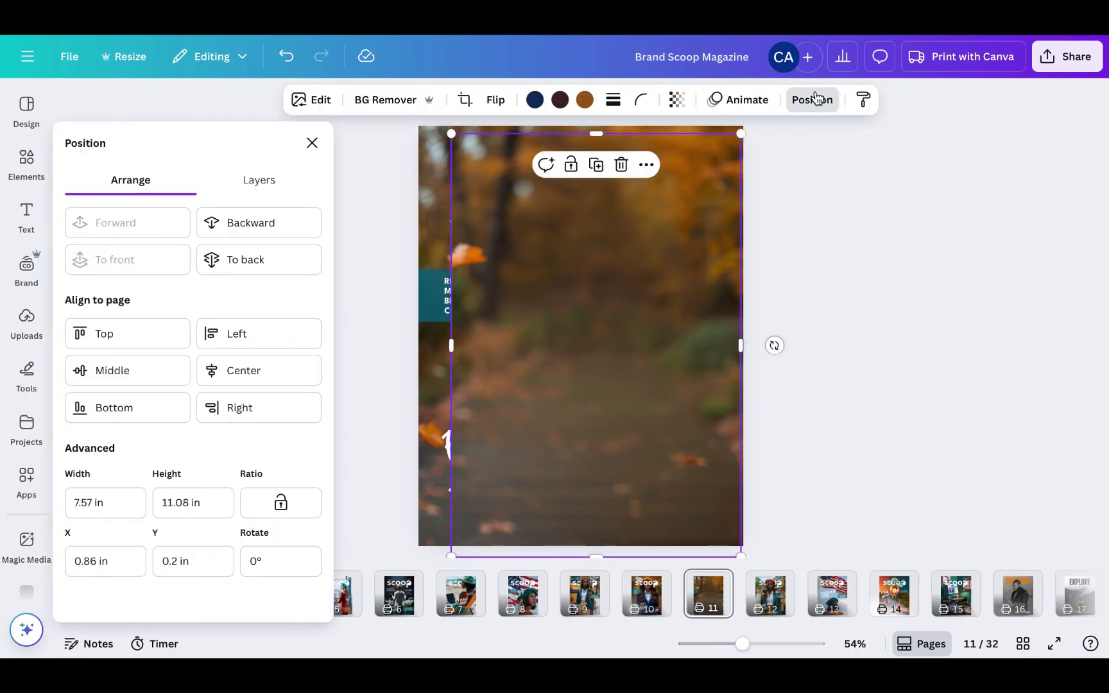
pyautogui.click(258, 180)
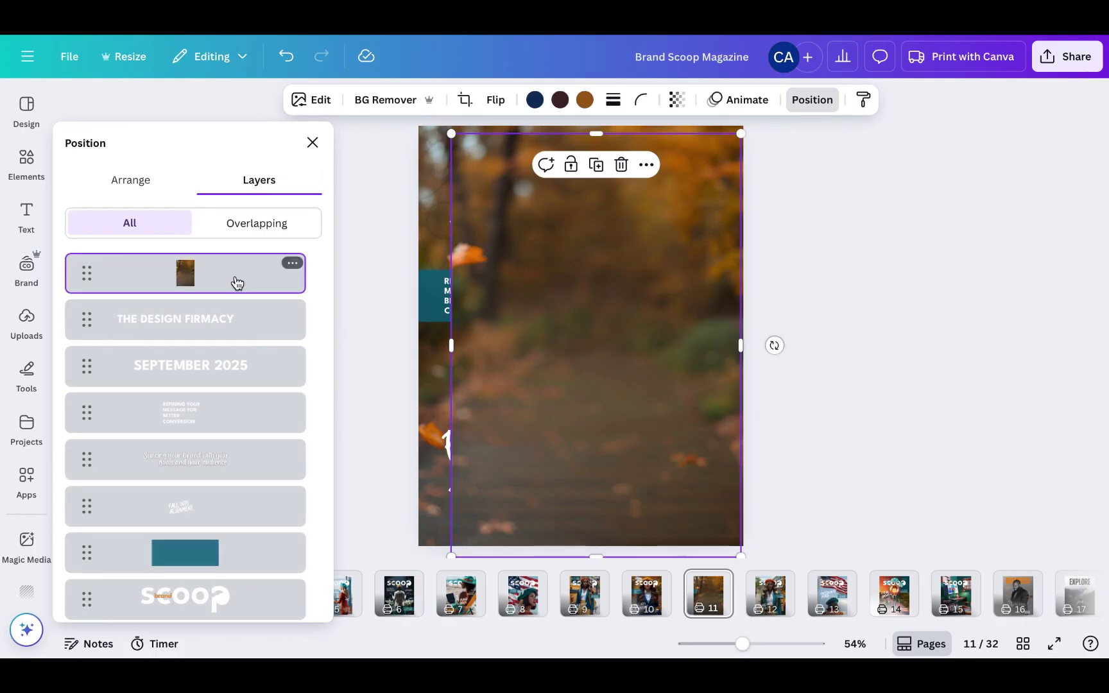
pyautogui.scroll(-3, 231, 403)
pyautogui.scroll(1, 231, 404)
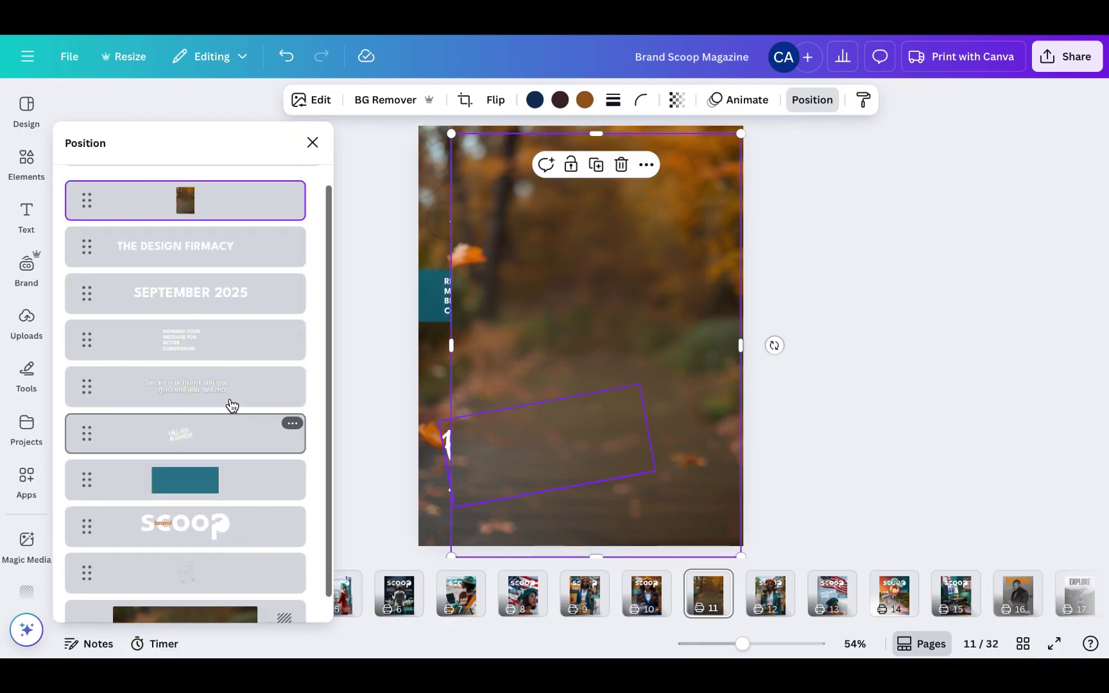
pyautogui.scroll(1, 231, 404)
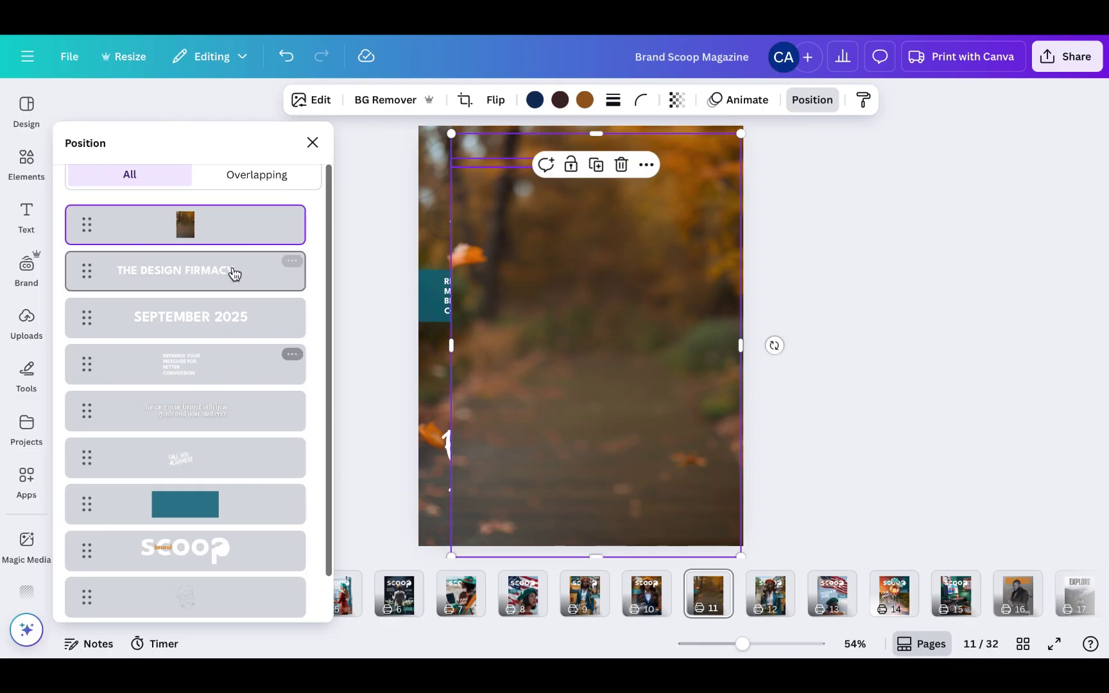
pyautogui.click(244, 225)
pyautogui.moveTo(244, 225); pyautogui.dragTo(208, 535)
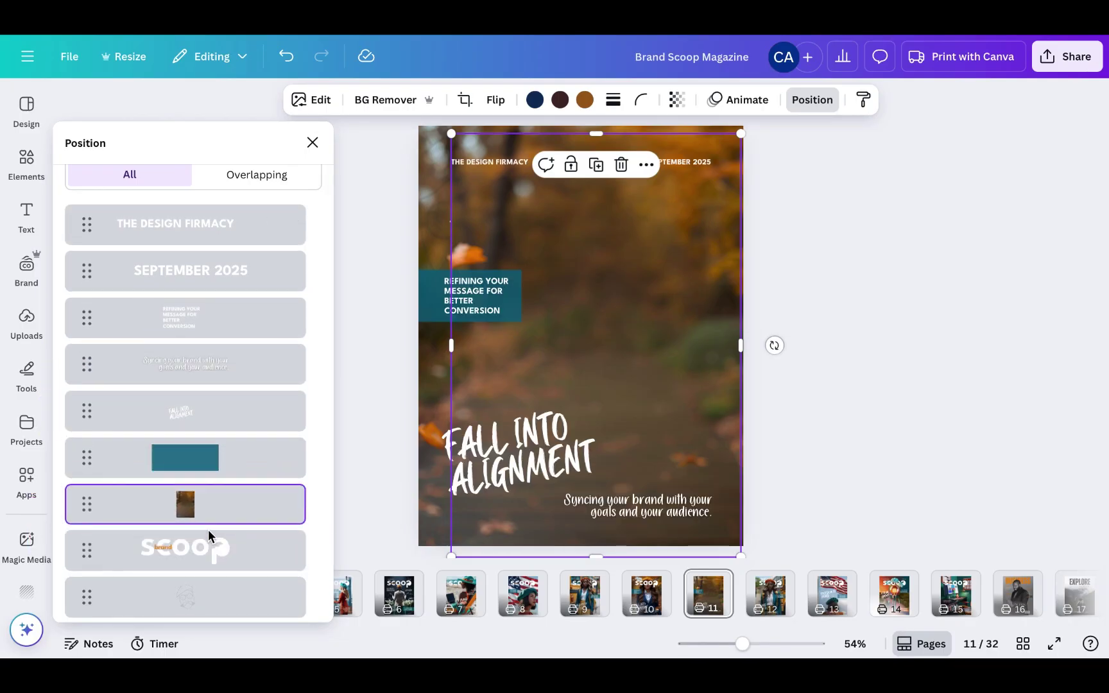
# Step: Try to separate the woman from the page 10 background with Magic Grab, without the compass, and undo the grab
pyautogui.click(647, 594)
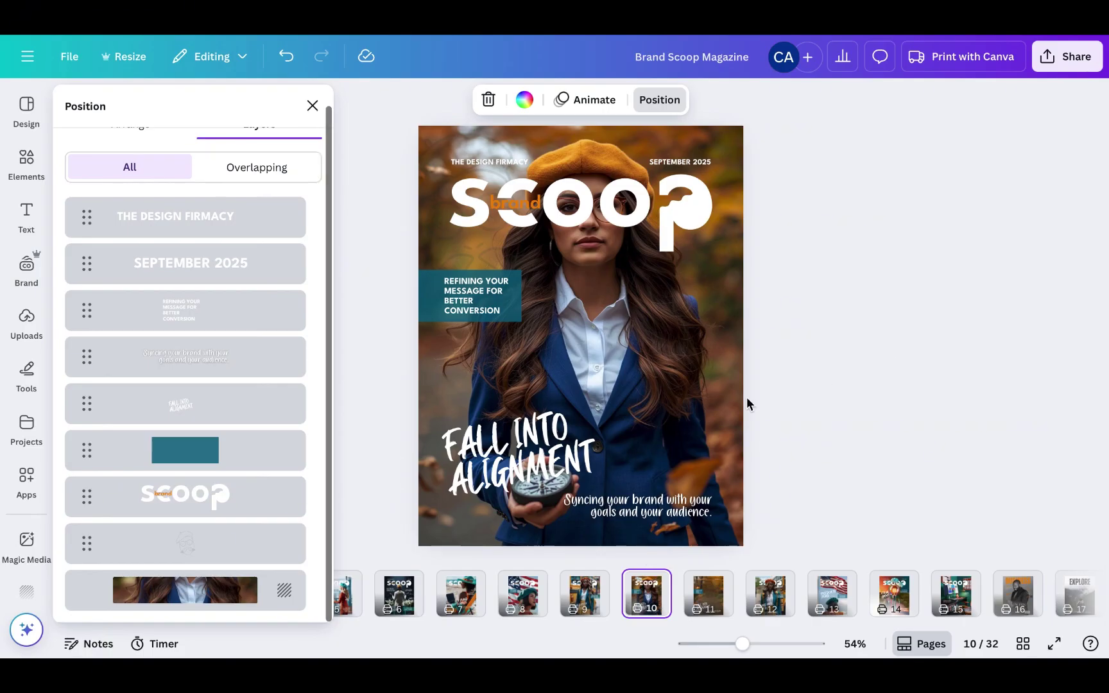
pyautogui.click(671, 326)
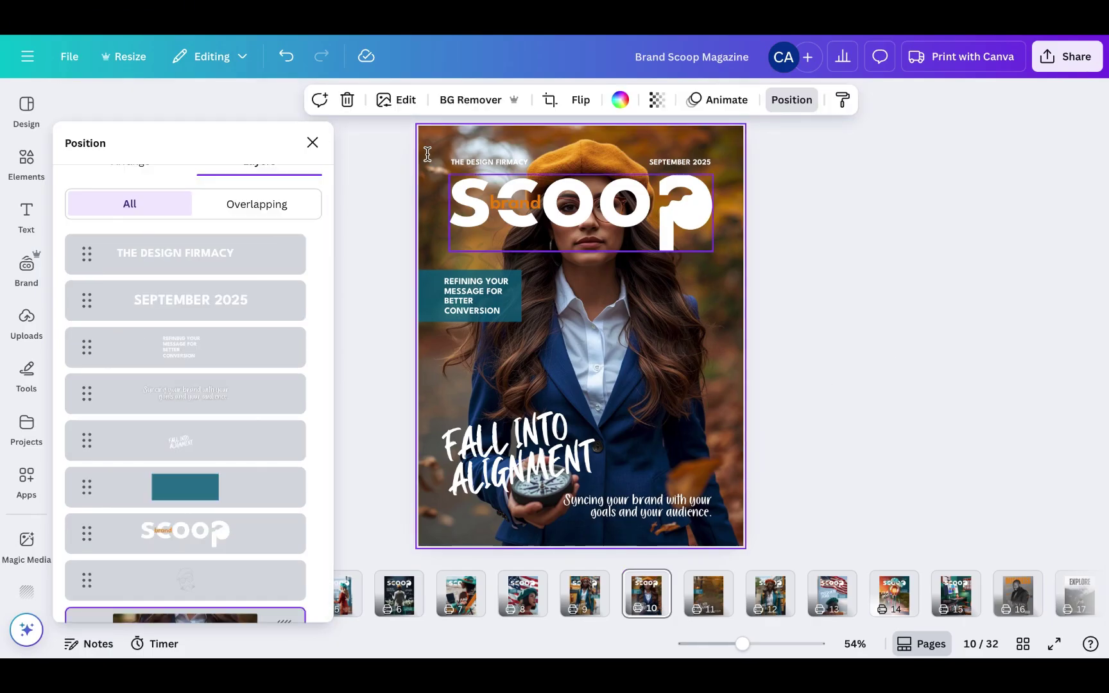
pyautogui.scroll(1, 258, 267)
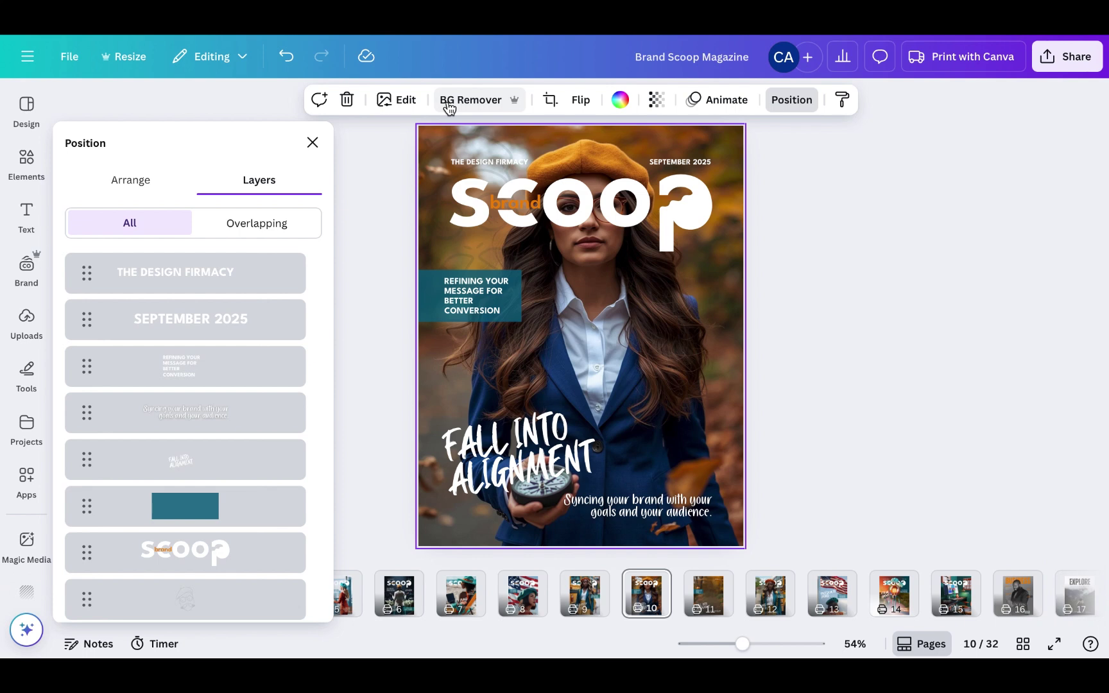
pyautogui.click(398, 102)
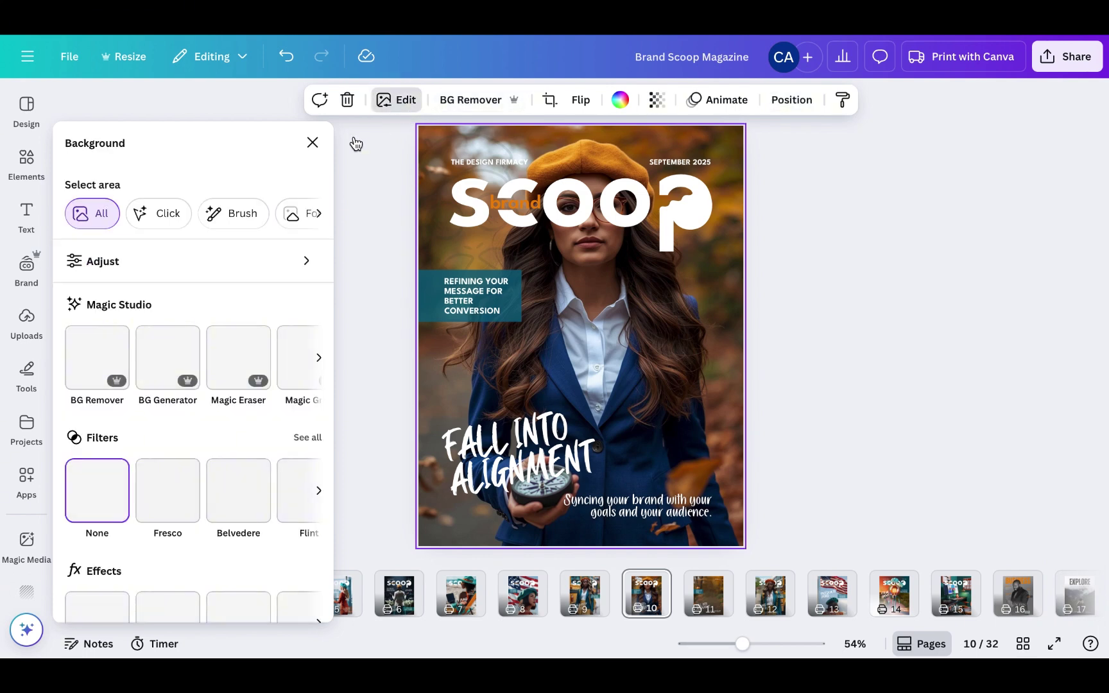
pyautogui.click(298, 373)
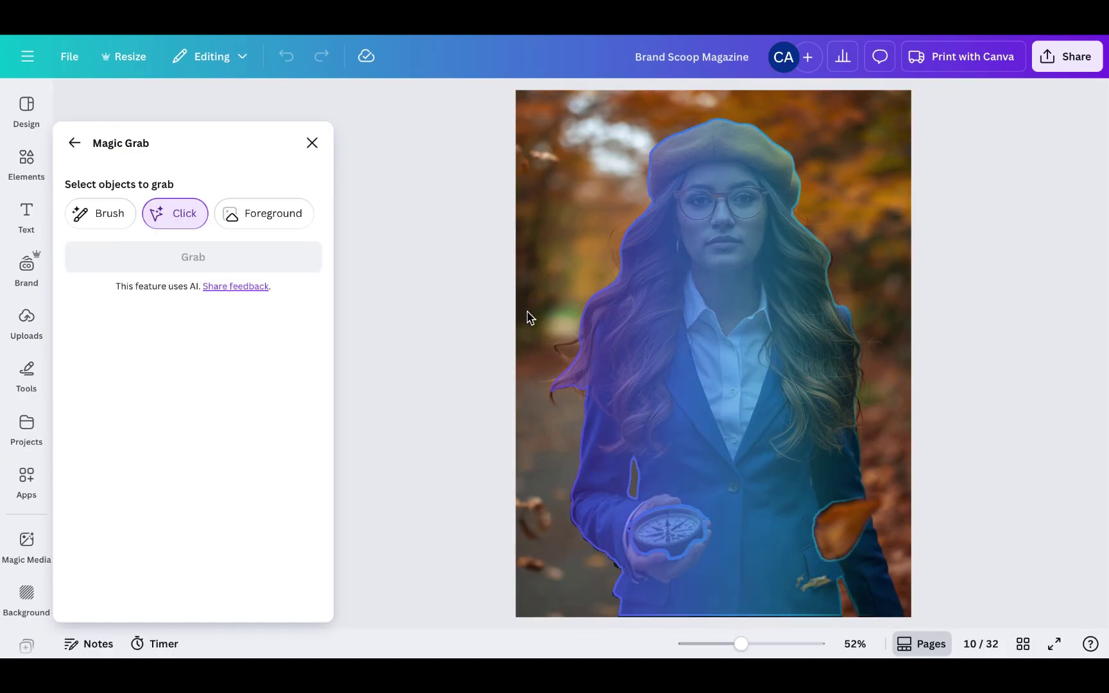
pyautogui.click(671, 312)
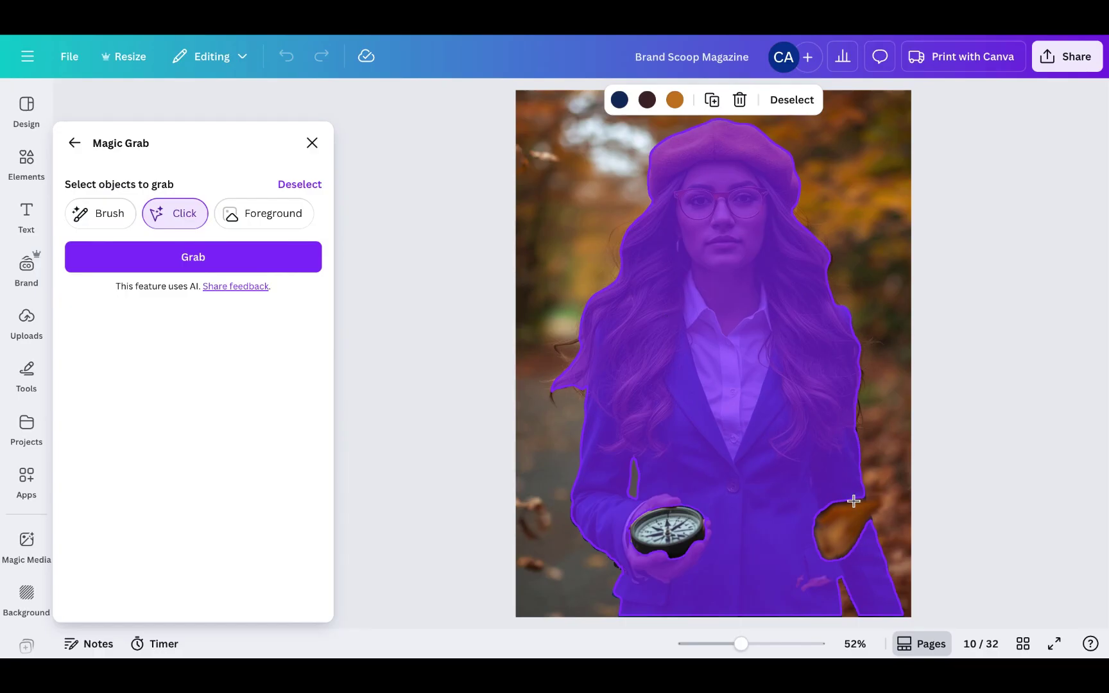
pyautogui.click(271, 265)
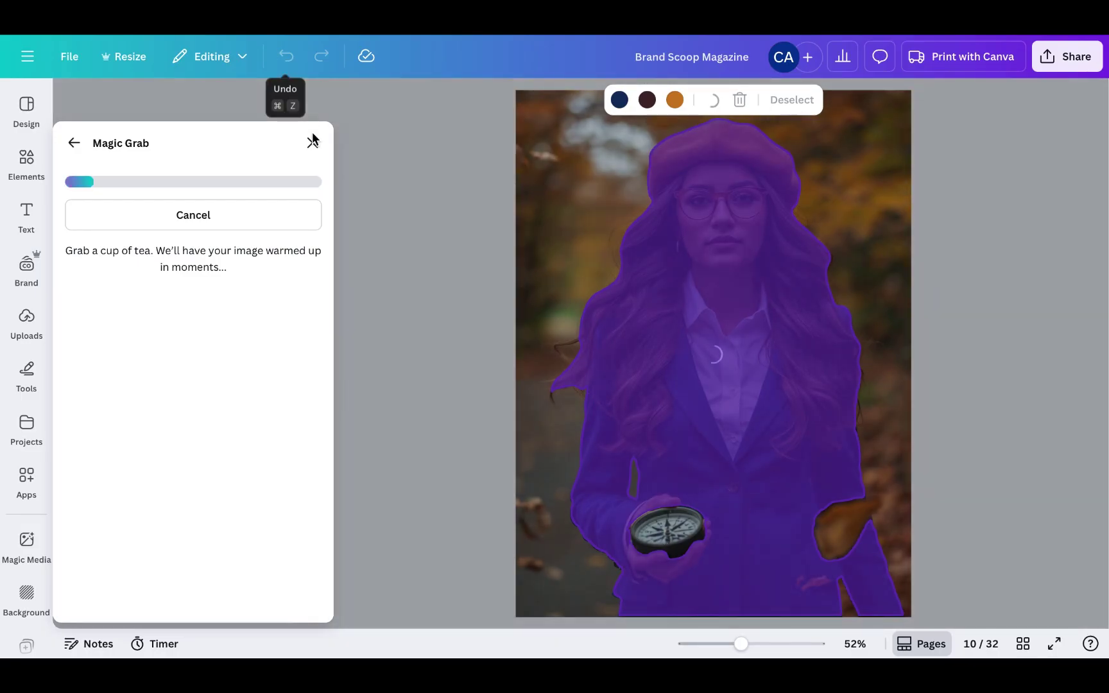
pyautogui.click(313, 144)
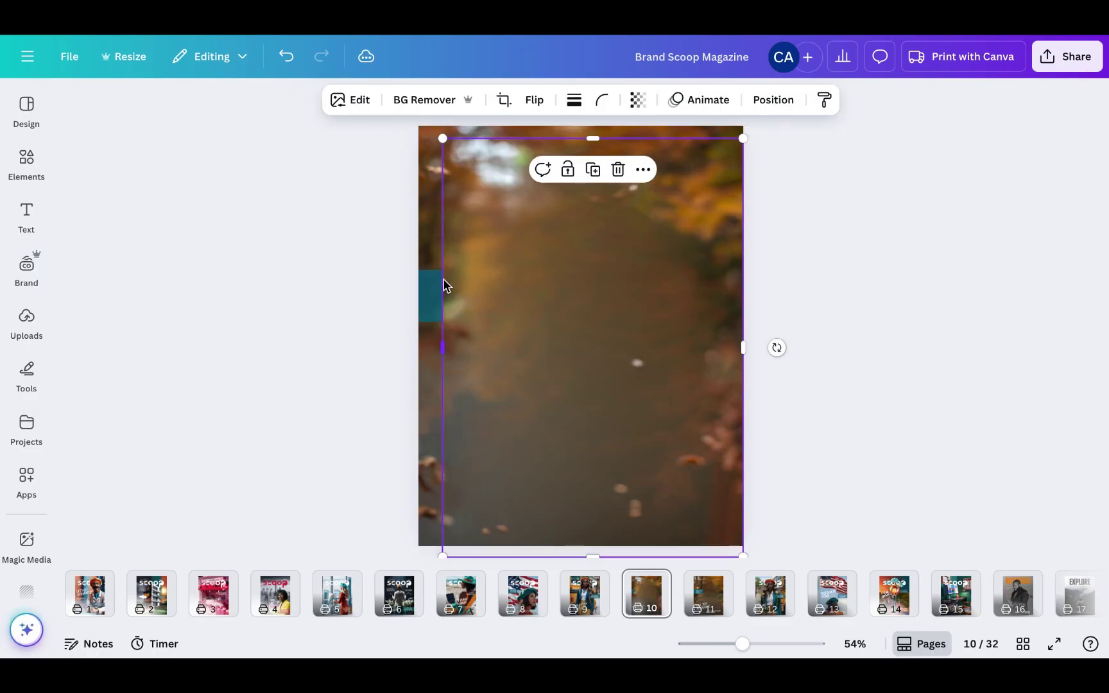
pyautogui.click(285, 57)
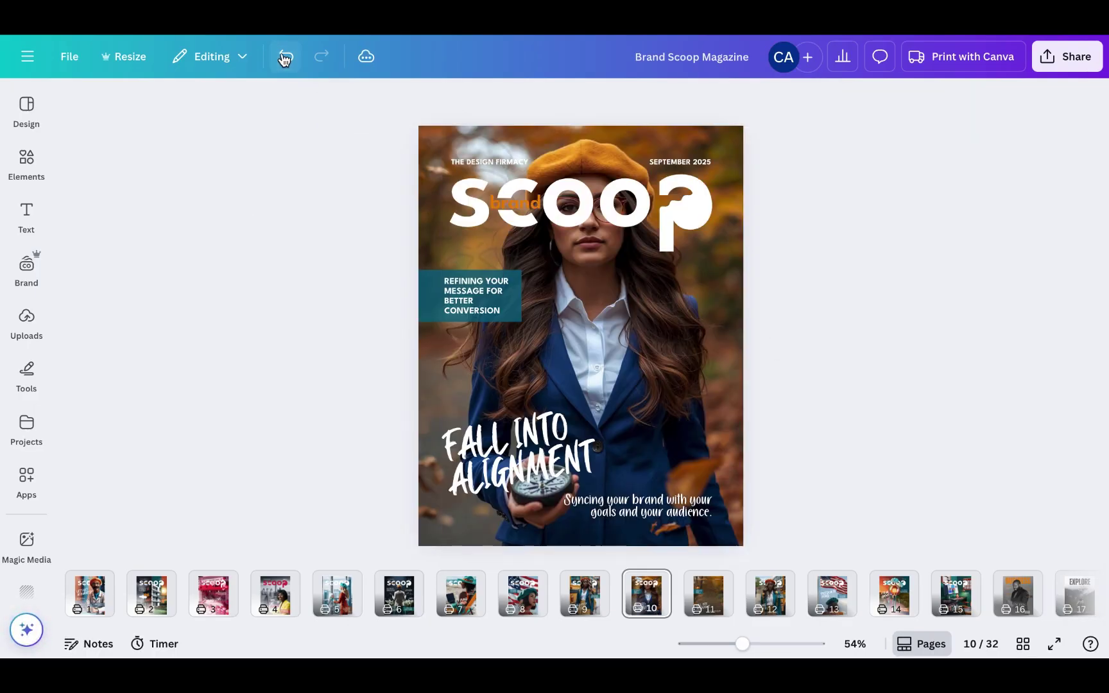
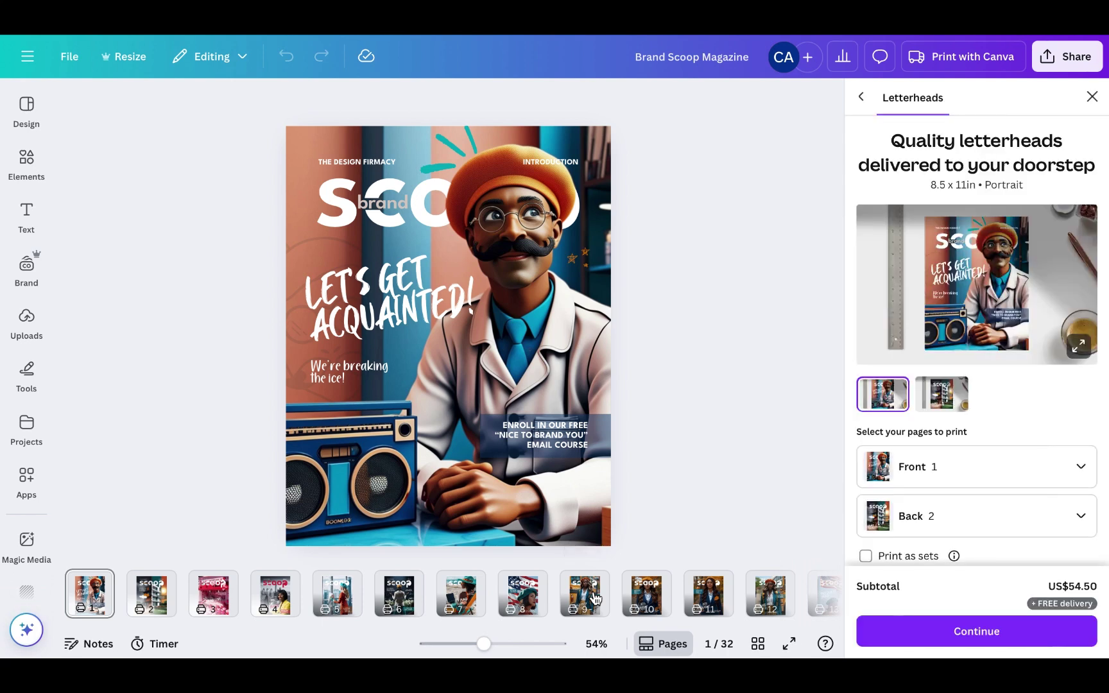
# Step: Dismiss the letterhead print offer and move page 11's "Fall into Alignment" heading right, clear of the woman's hand and compass
pyautogui.click(1093, 97)
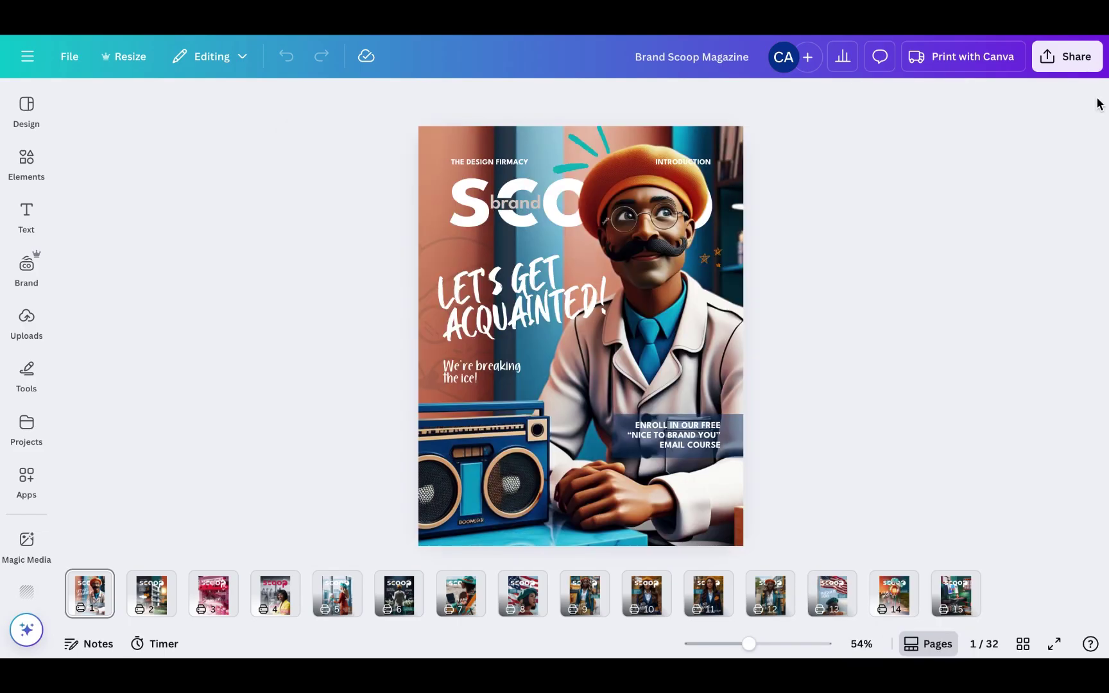
pyautogui.click(708, 597)
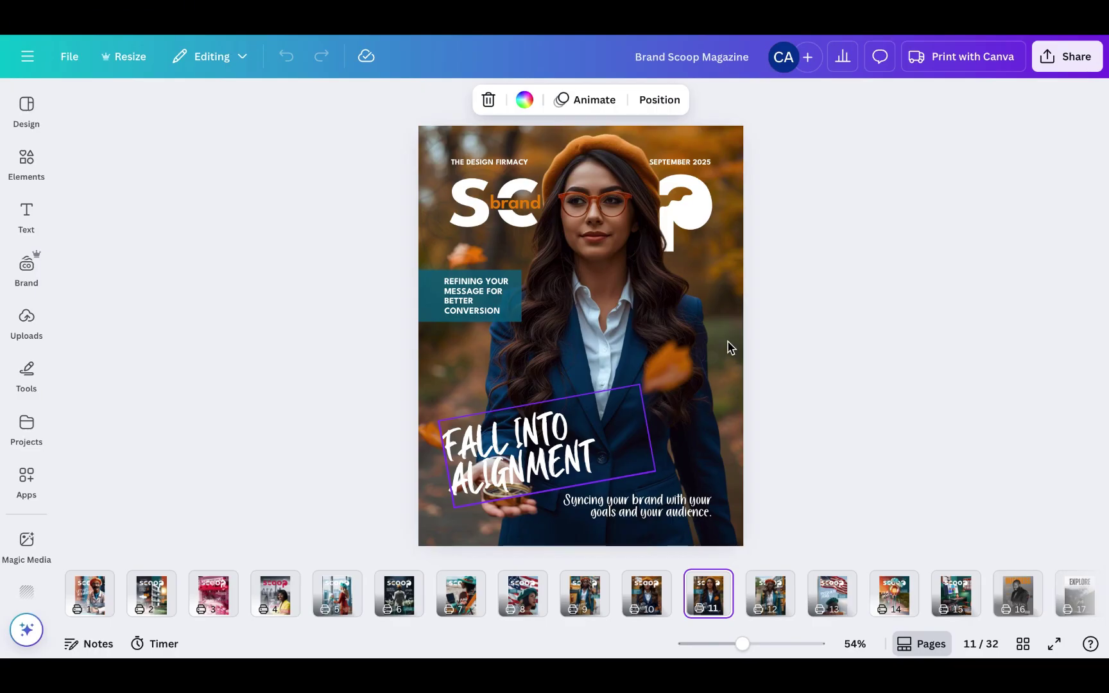
pyautogui.click(815, 316)
pyautogui.click(512, 454)
pyautogui.moveTo(512, 455); pyautogui.dragTo(611, 449)
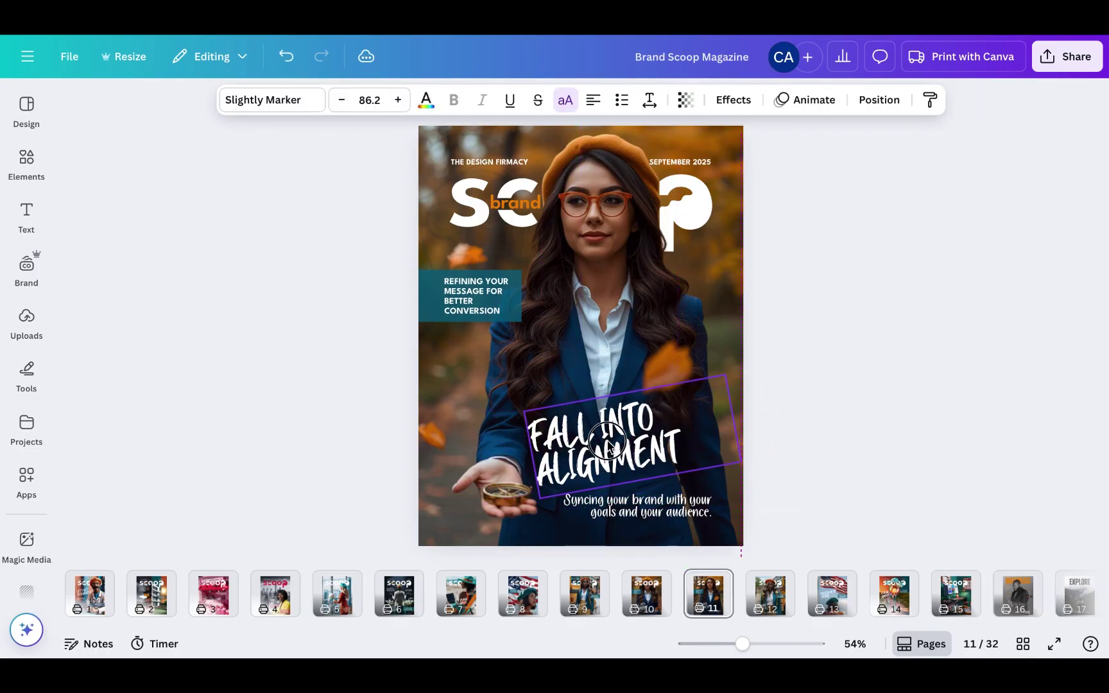
pyautogui.click(848, 363)
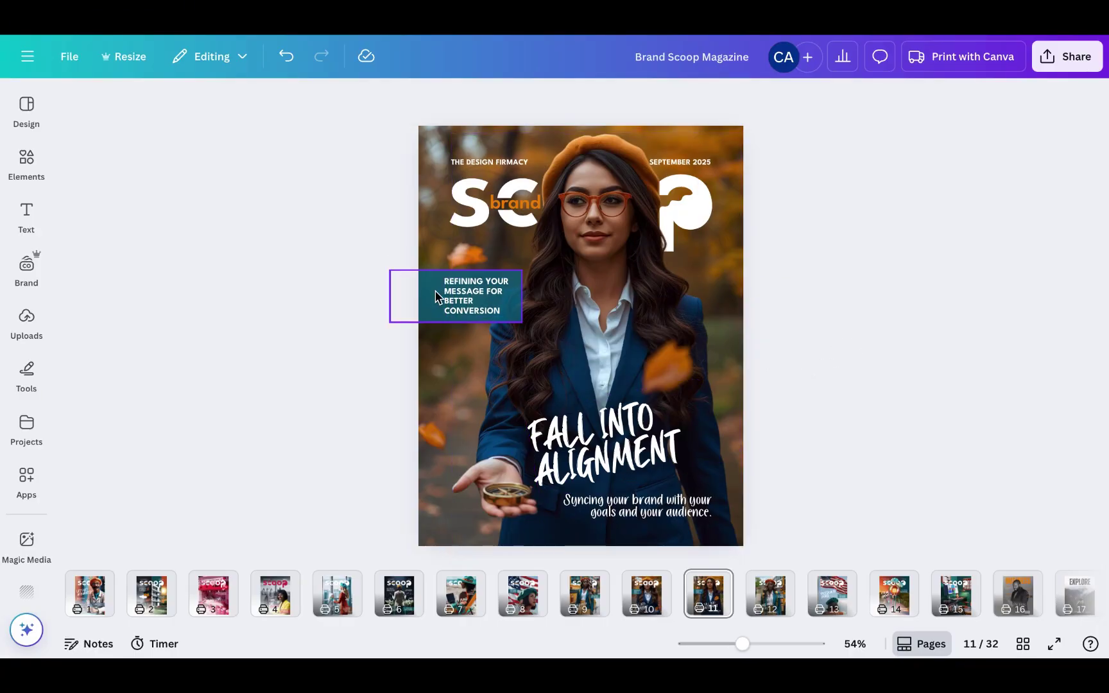
# Step: Move the teal box and its "Refining your message for better conversion" text together farther down page 11
pyautogui.click(472, 295)
pyautogui.click(472, 295)
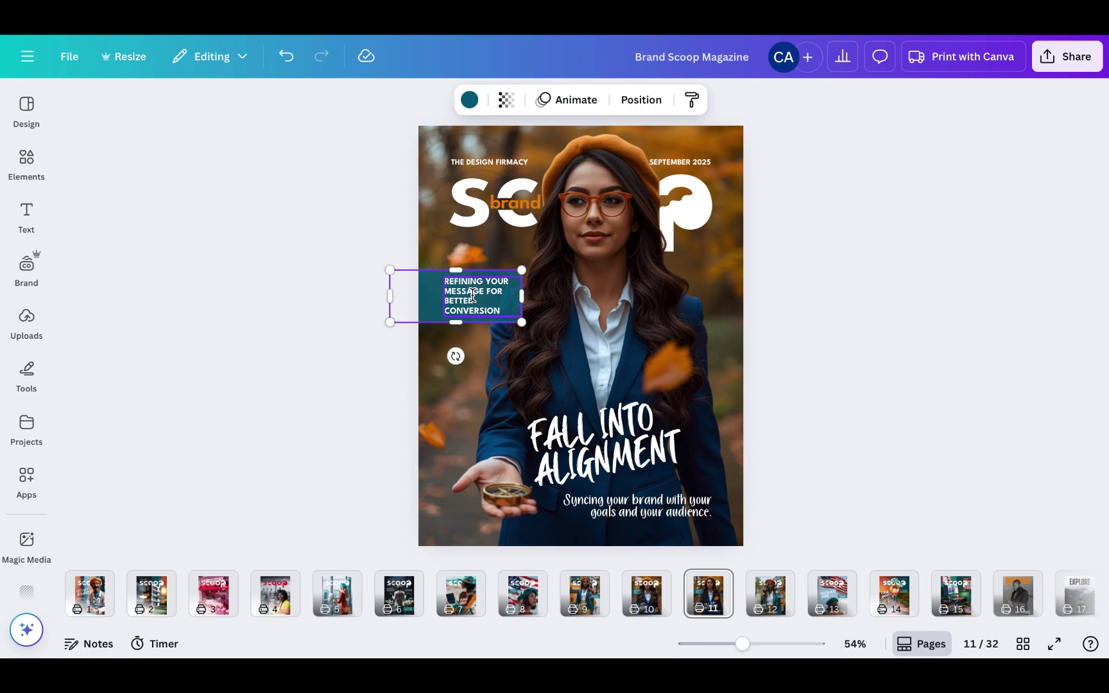
pyautogui.moveTo(468, 308); pyautogui.dragTo(471, 359)
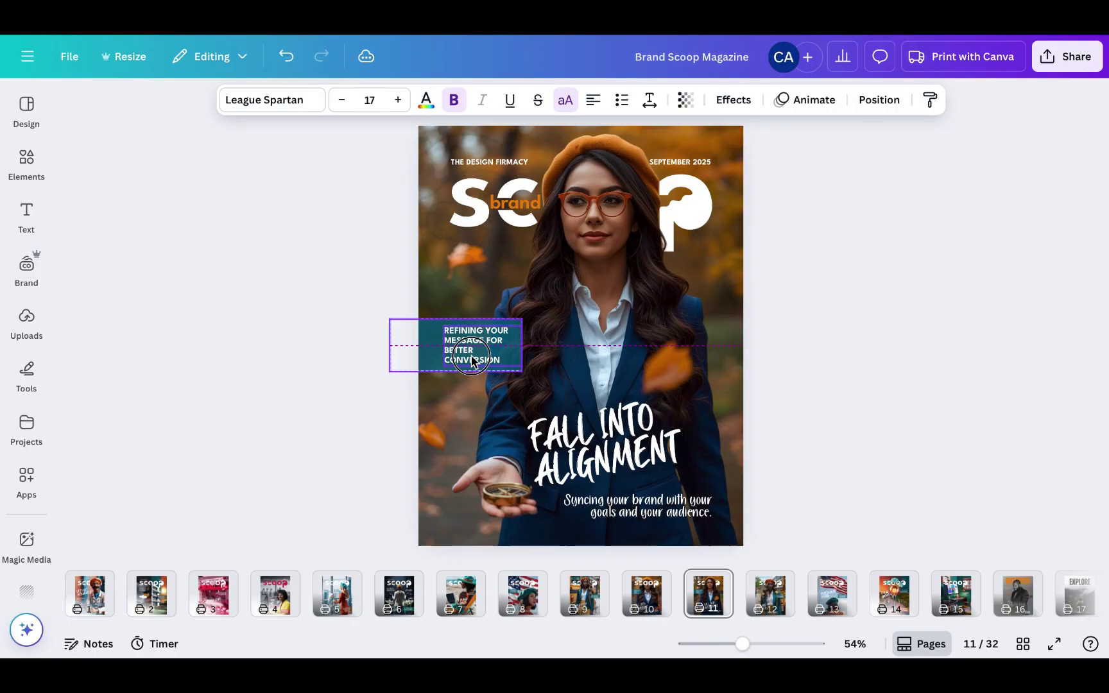
pyautogui.click(855, 246)
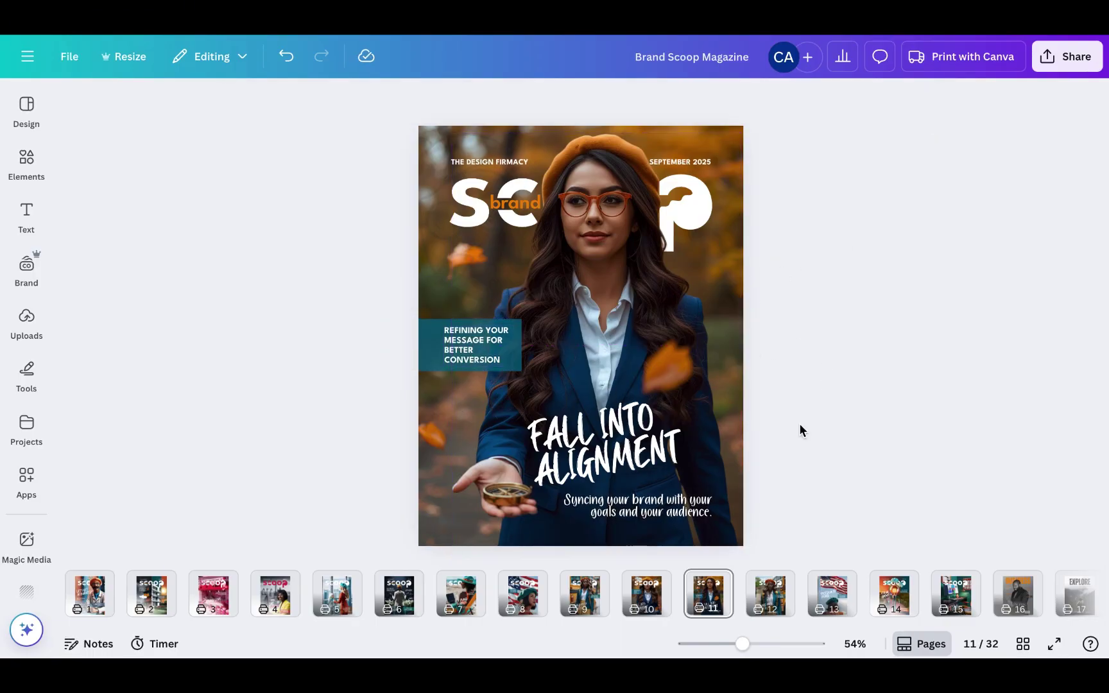
# Step: Use Magic Grab on the page 10 background to separate the woman, her compass and the orange leaf over her sleeve
pyautogui.click(646, 594)
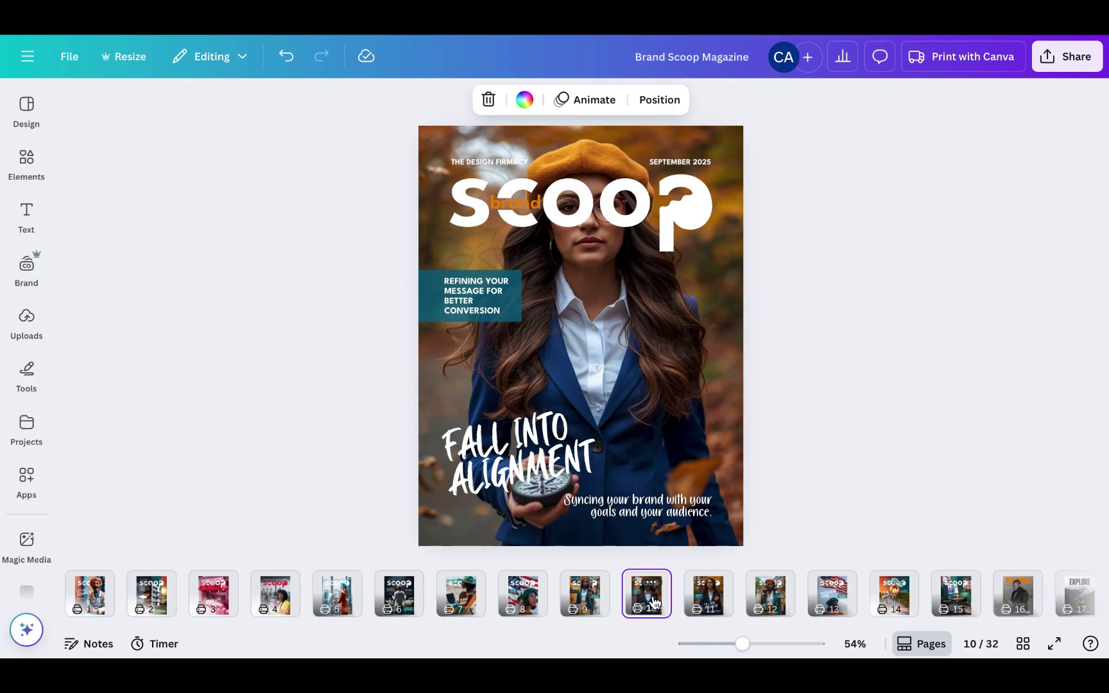
pyautogui.click(652, 323)
pyautogui.click(383, 103)
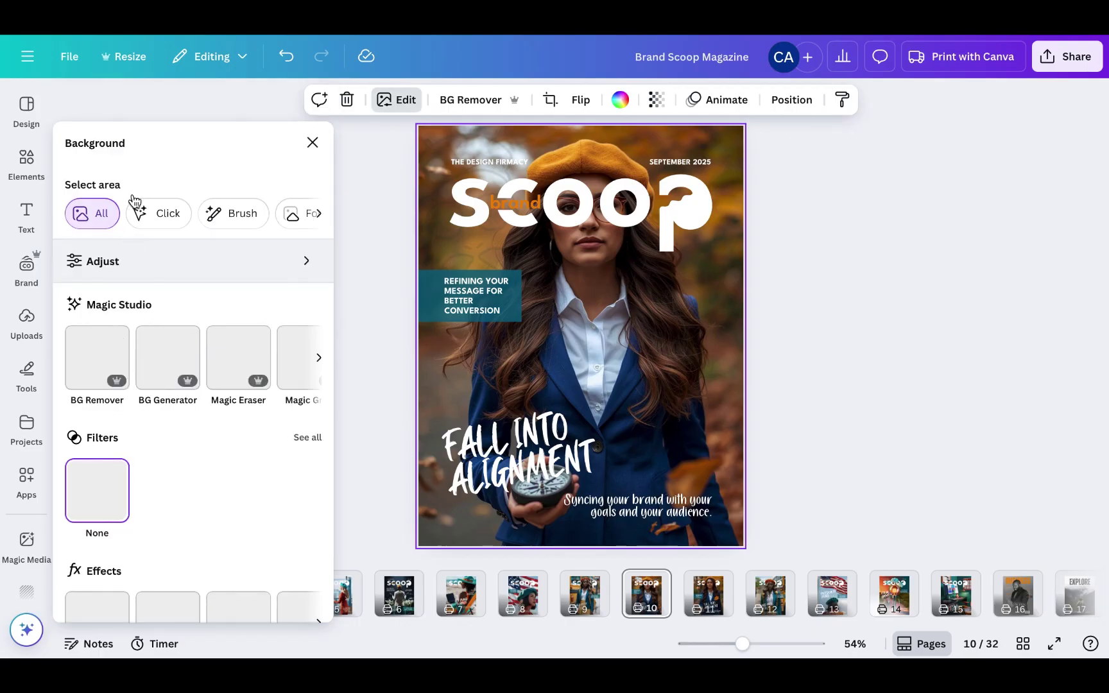
pyautogui.click(299, 359)
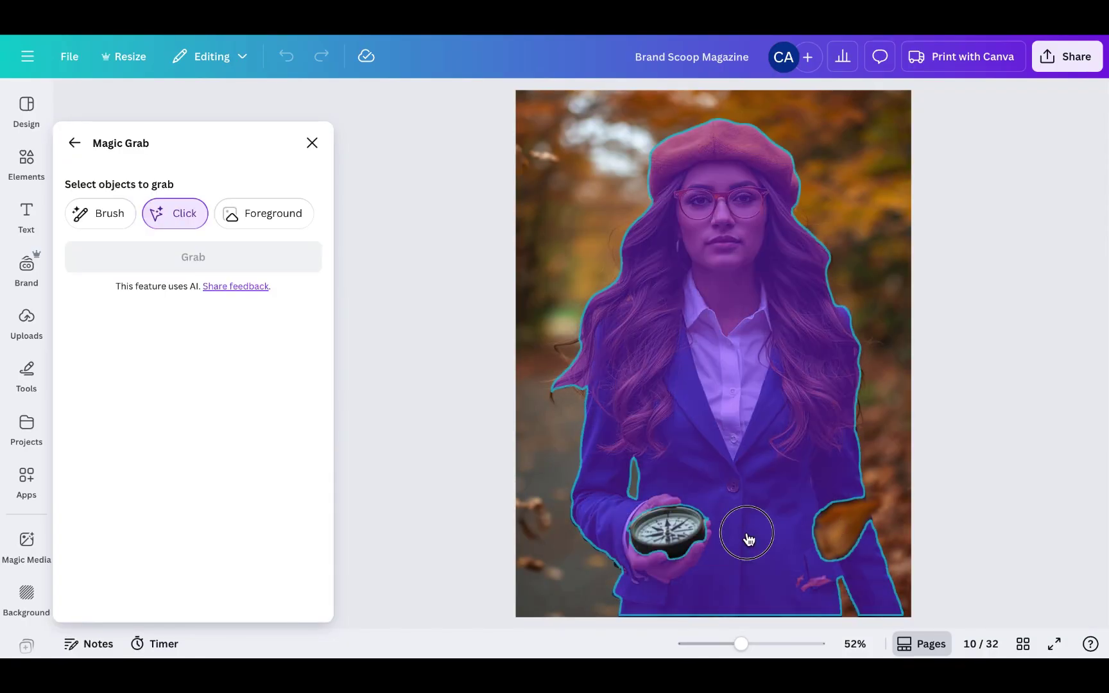
pyautogui.click(744, 538)
pyautogui.click(650, 528)
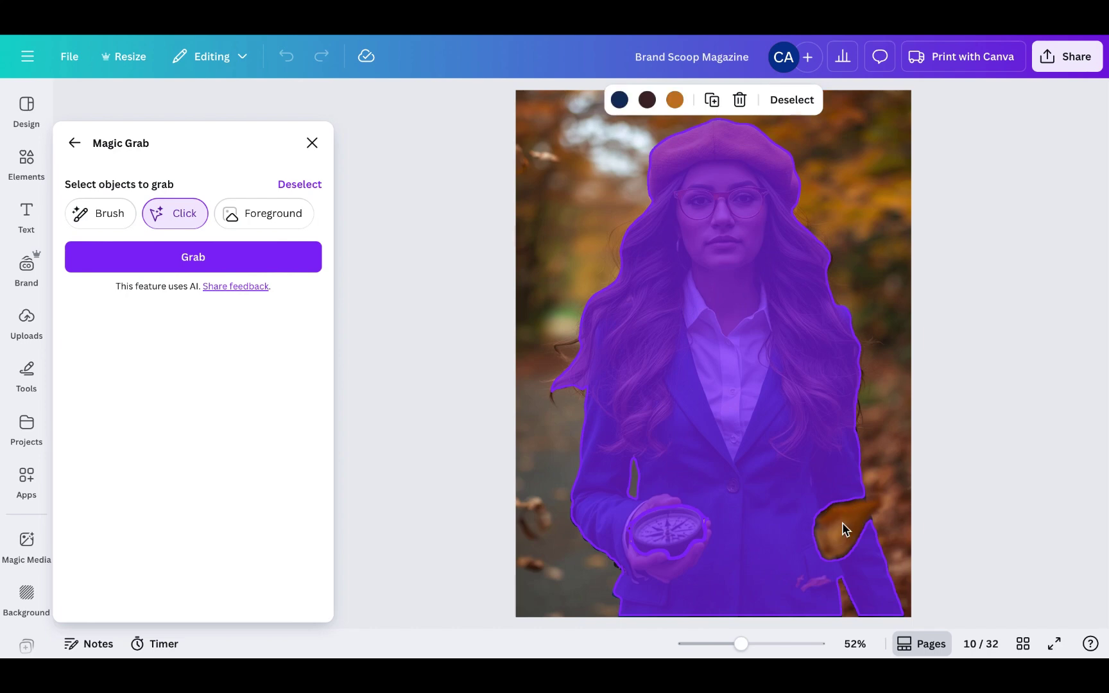
pyautogui.click(842, 524)
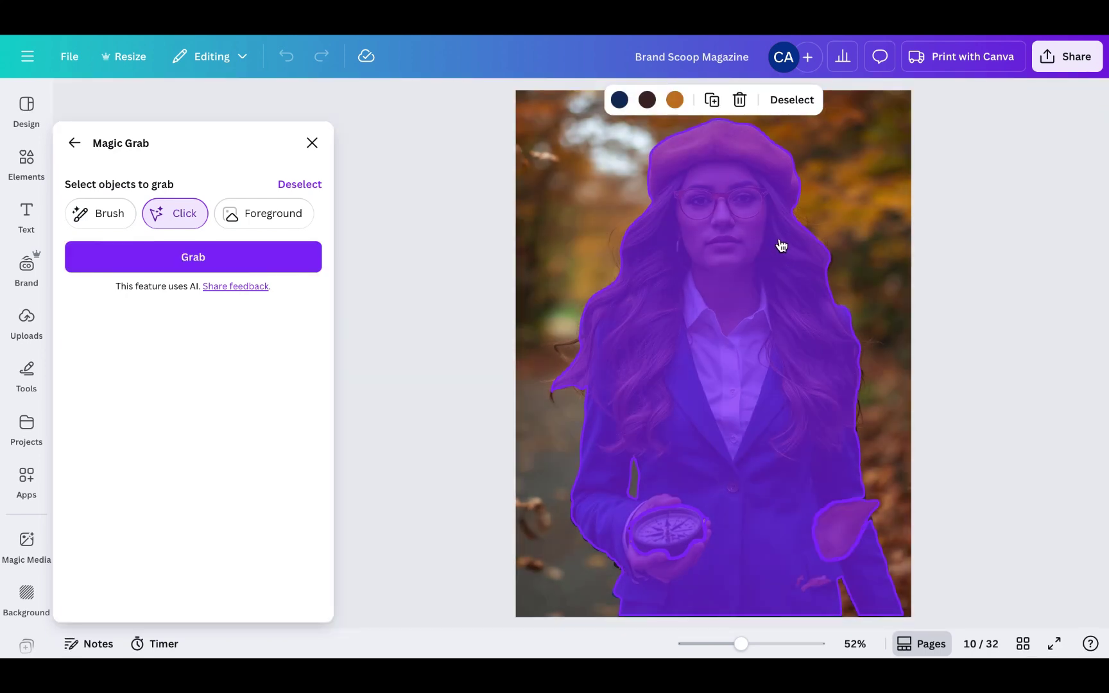
pyautogui.click(202, 260)
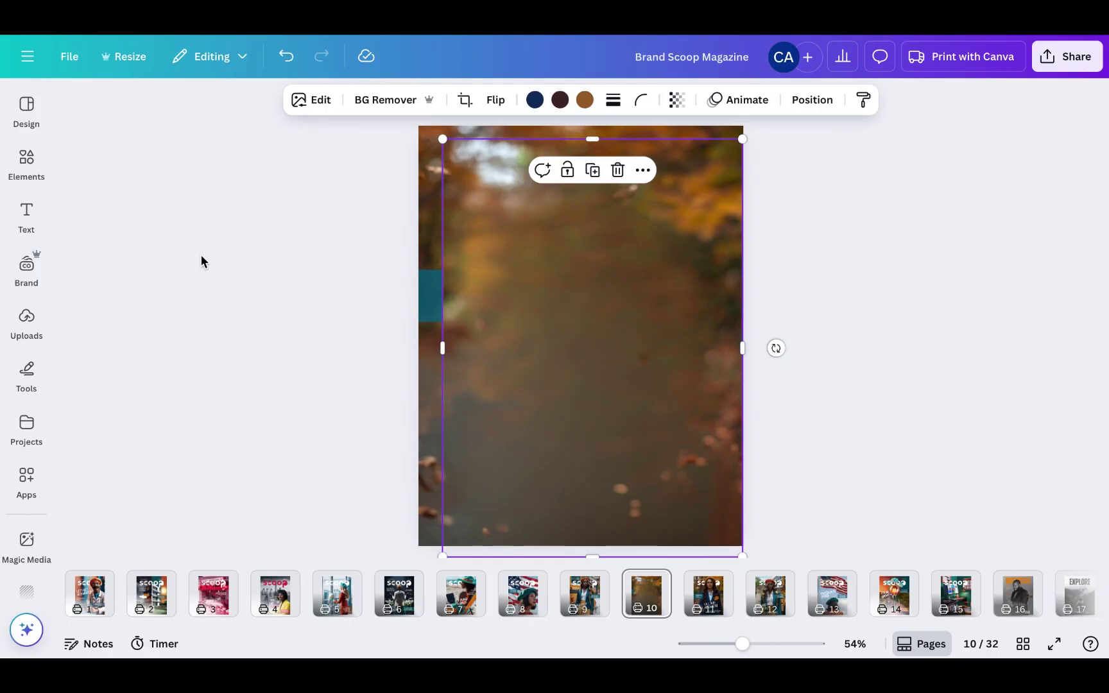
pyautogui.click(794, 267)
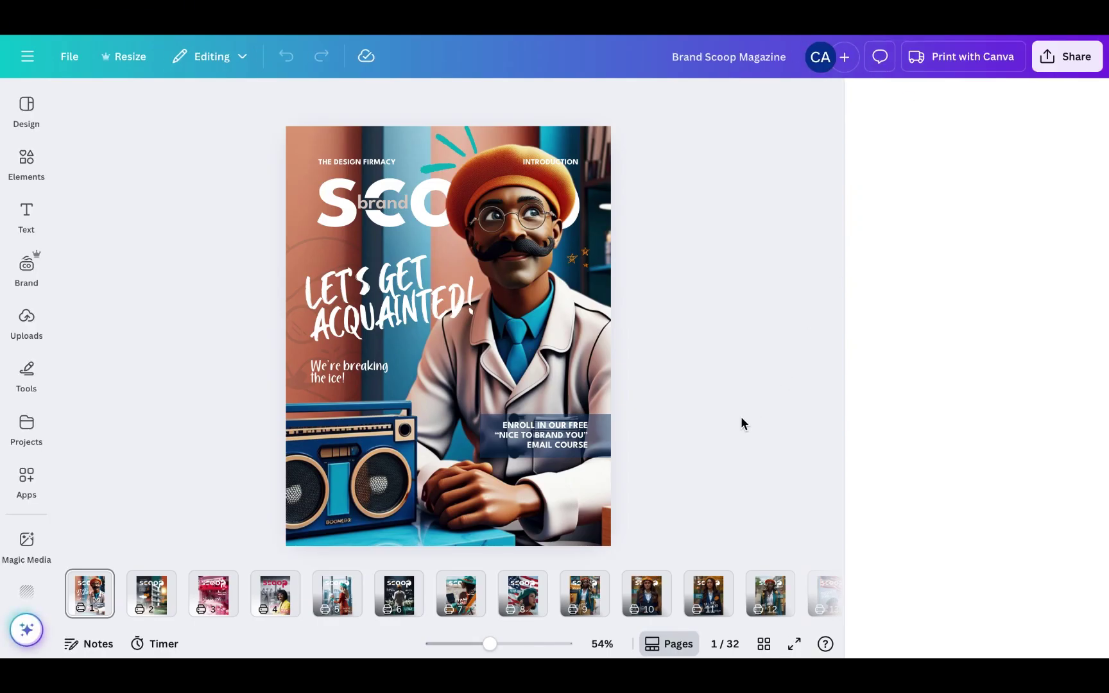
# Step: Dismiss the print offer and reorder page 10's layers so the separated woman sits directly above the Scoop logo, behind the texts and teal box
pyautogui.click(645, 602)
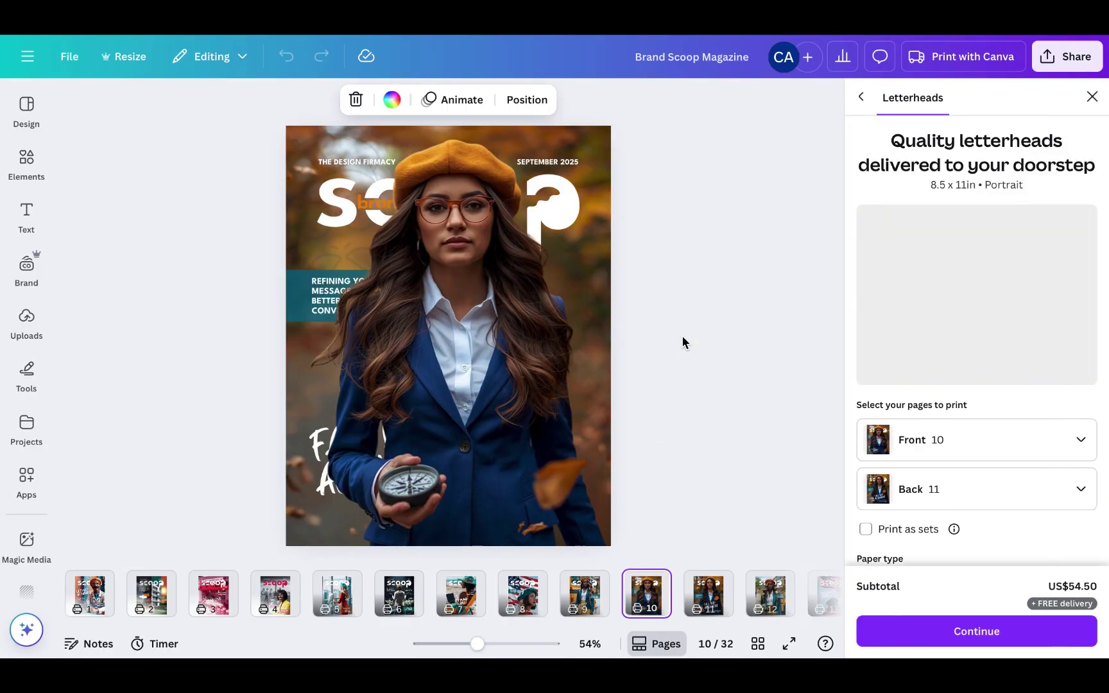
pyautogui.click(1091, 104)
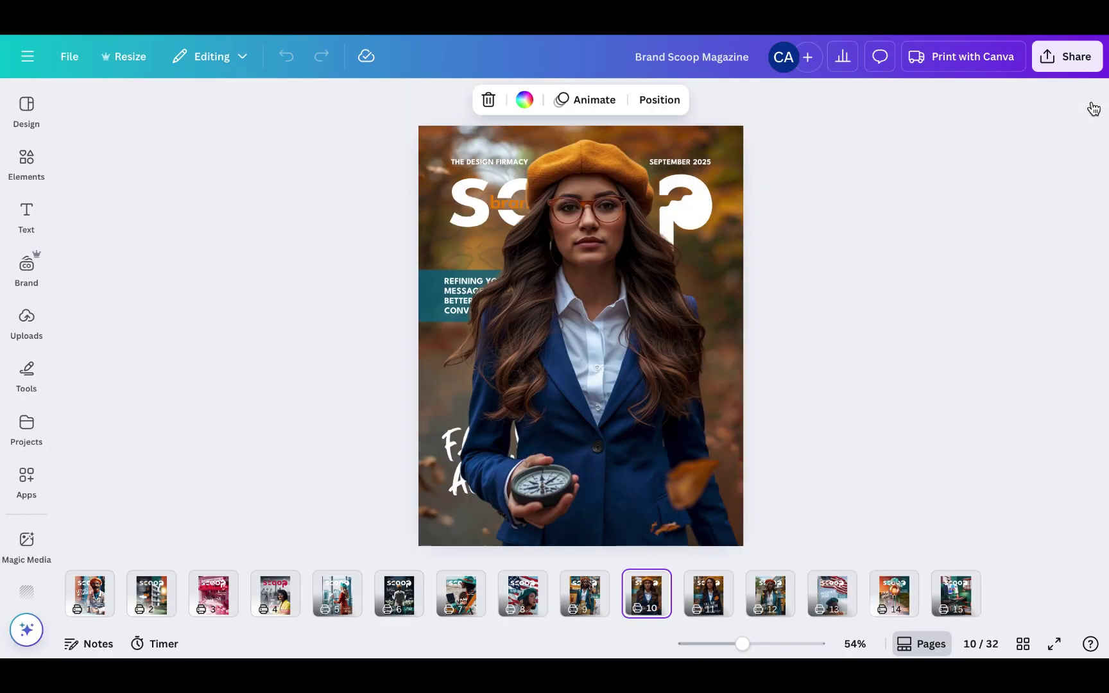
pyautogui.click(620, 230)
pyautogui.click(760, 102)
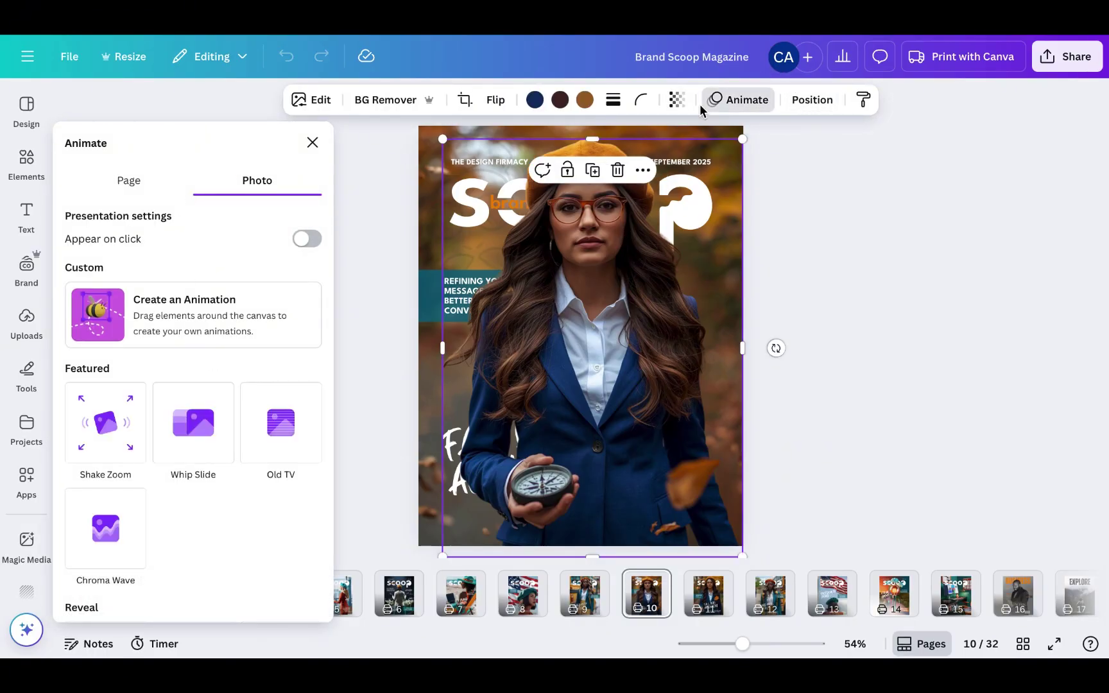
pyautogui.click(810, 101)
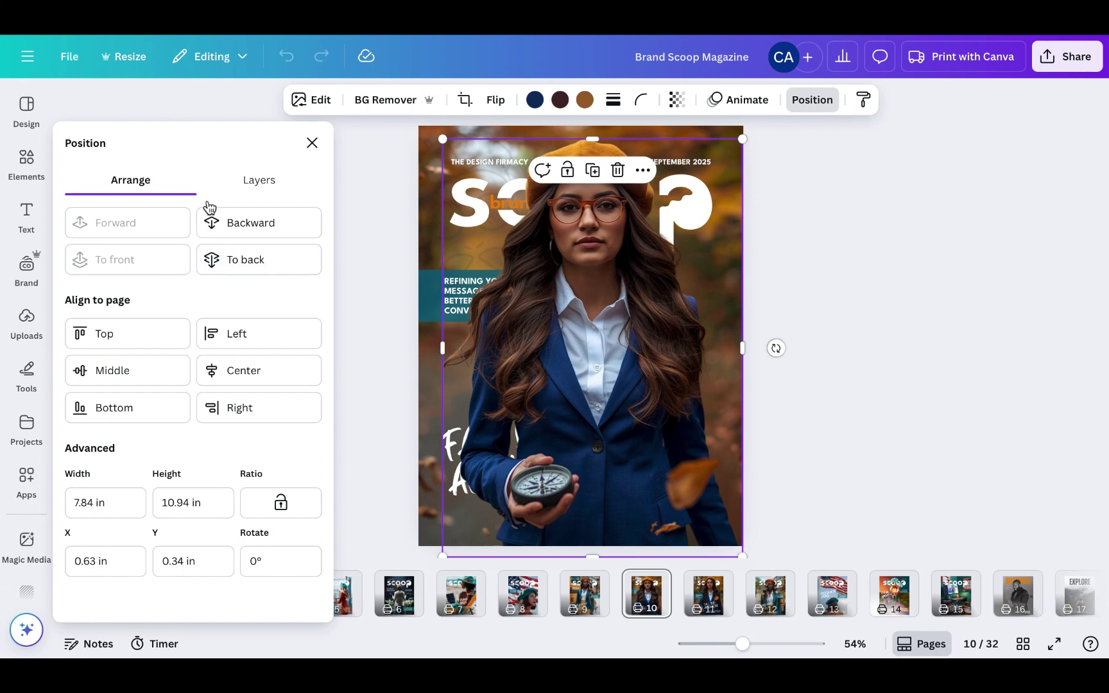
pyautogui.click(241, 179)
pyautogui.moveTo(227, 279); pyautogui.dragTo(231, 492)
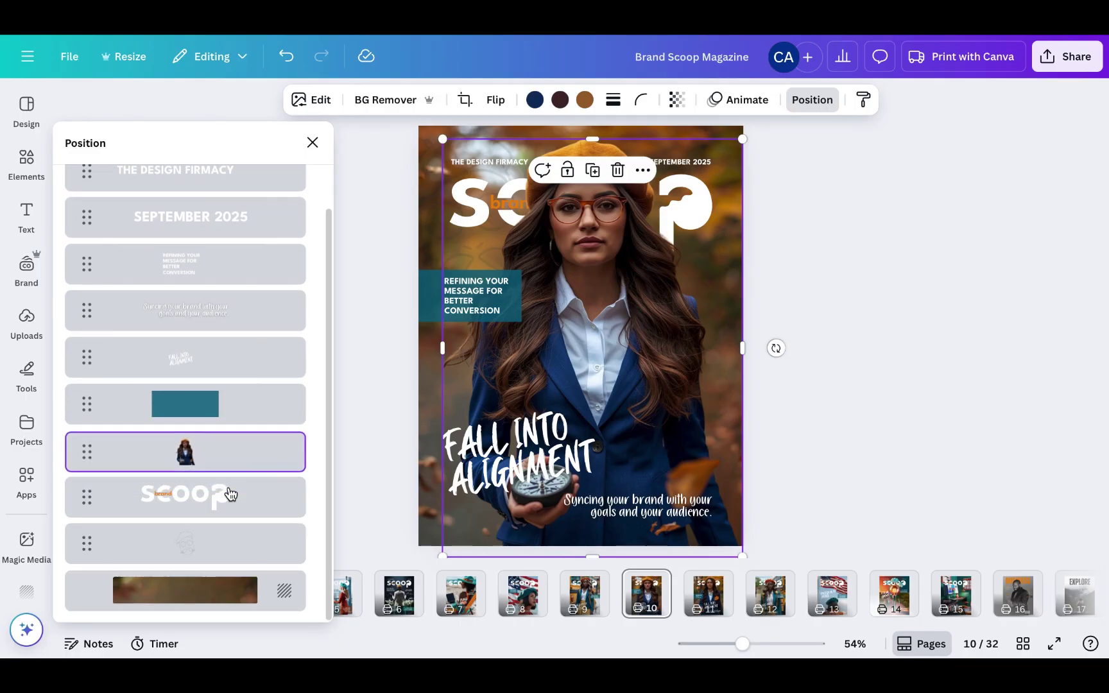
pyautogui.click(877, 278)
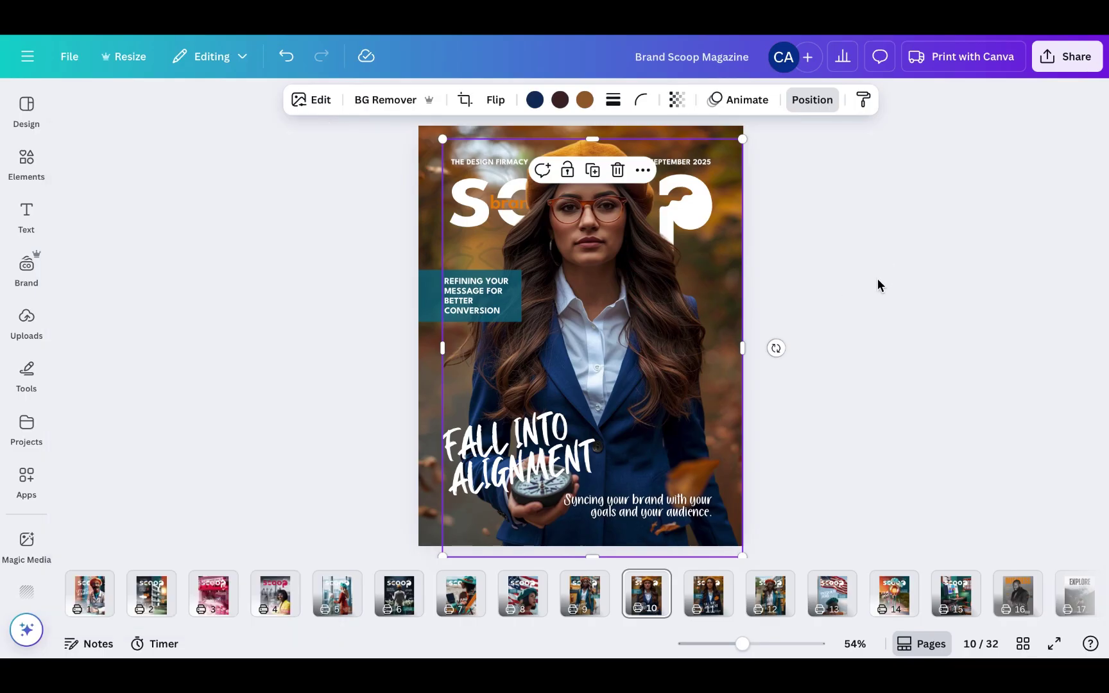
# Step: Move page 10's "Fall into Alignment" heading up, clear of the compass and just below the teal box
pyautogui.click(877, 279)
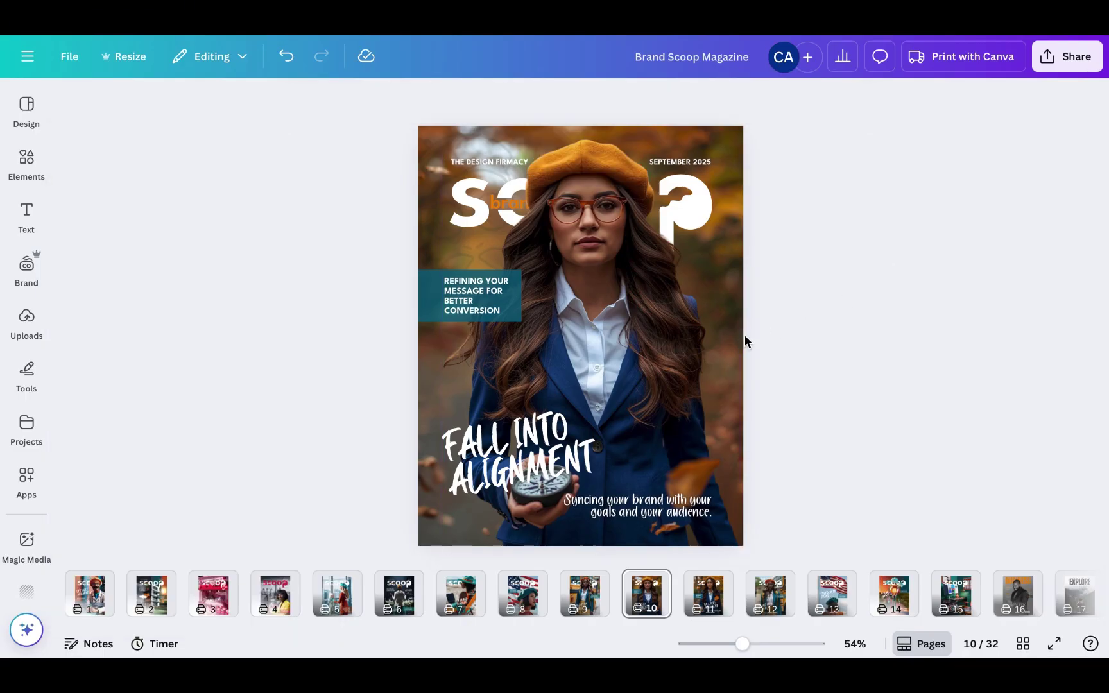
pyautogui.moveTo(500, 462); pyautogui.dragTo(492, 371)
pyautogui.click(885, 319)
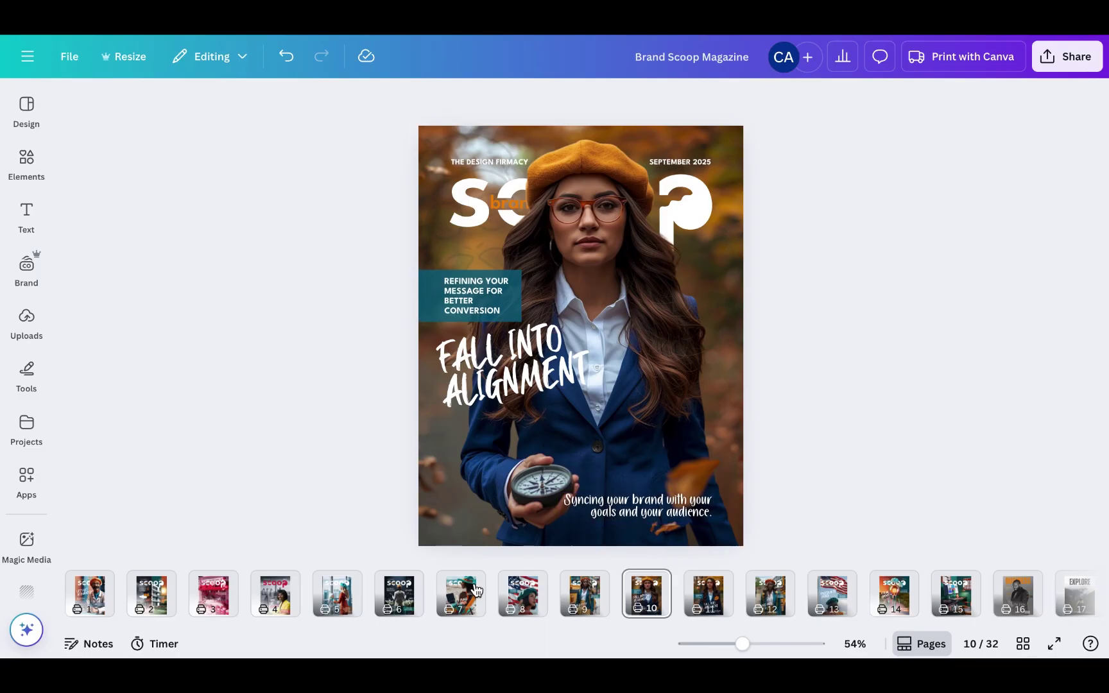
# Step: Copy page 6's teal box with its "Ready to get visible, valuable, and fully booked?" text onto page 10, above the tagline at the right edge
pyautogui.click(405, 598)
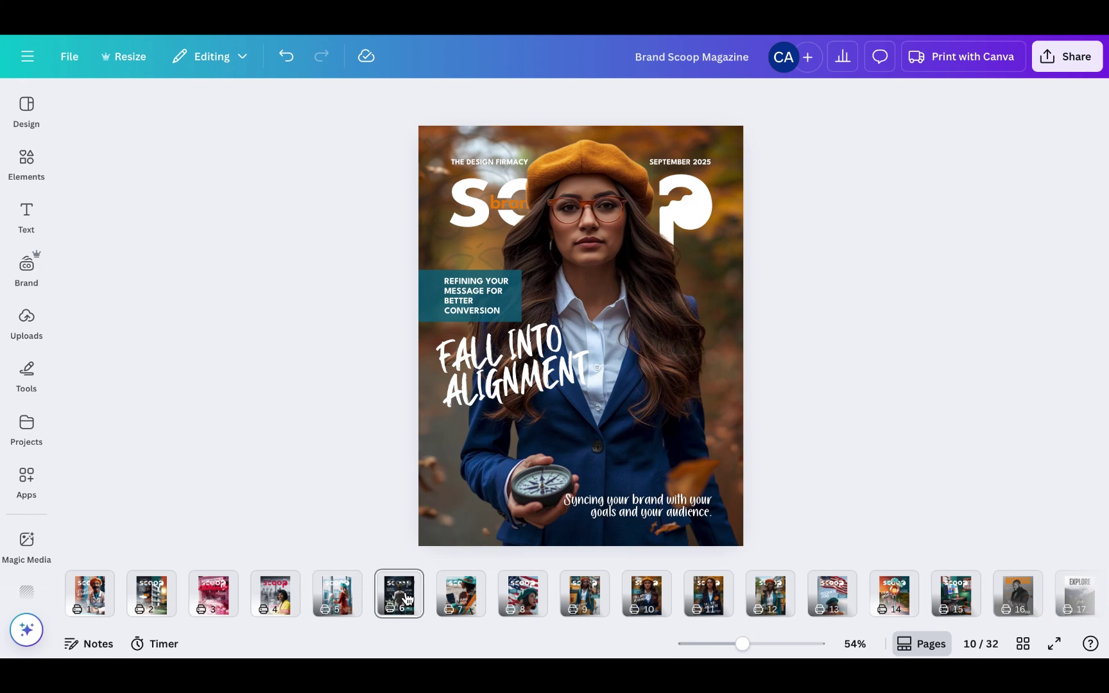
pyautogui.click(692, 486)
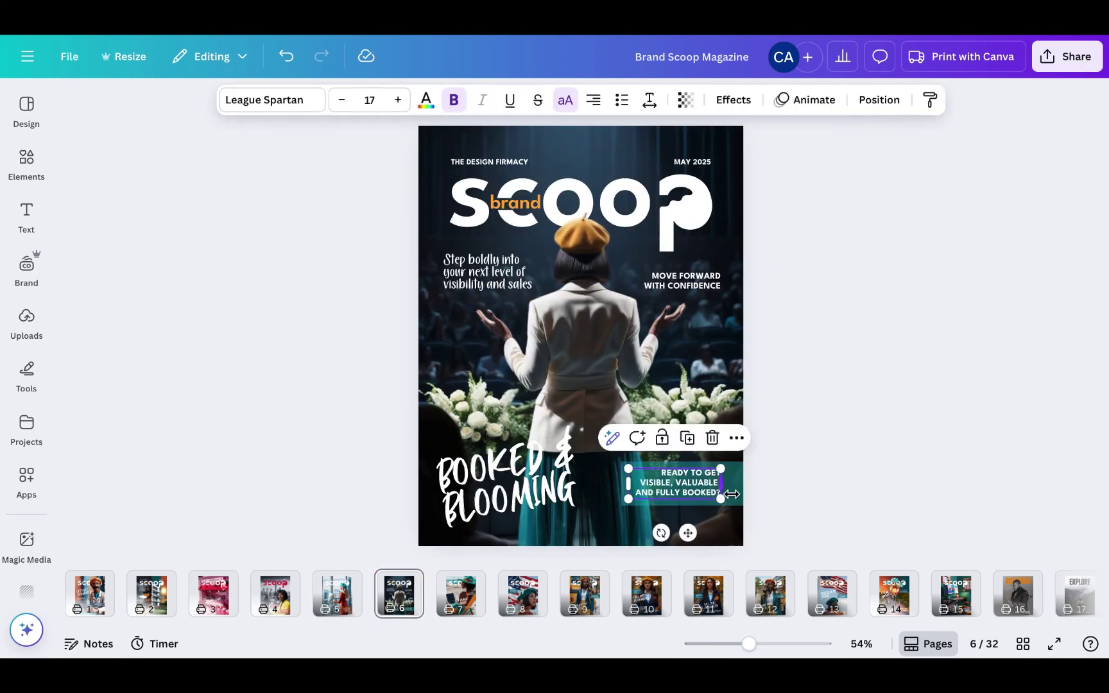
pyautogui.click(744, 479)
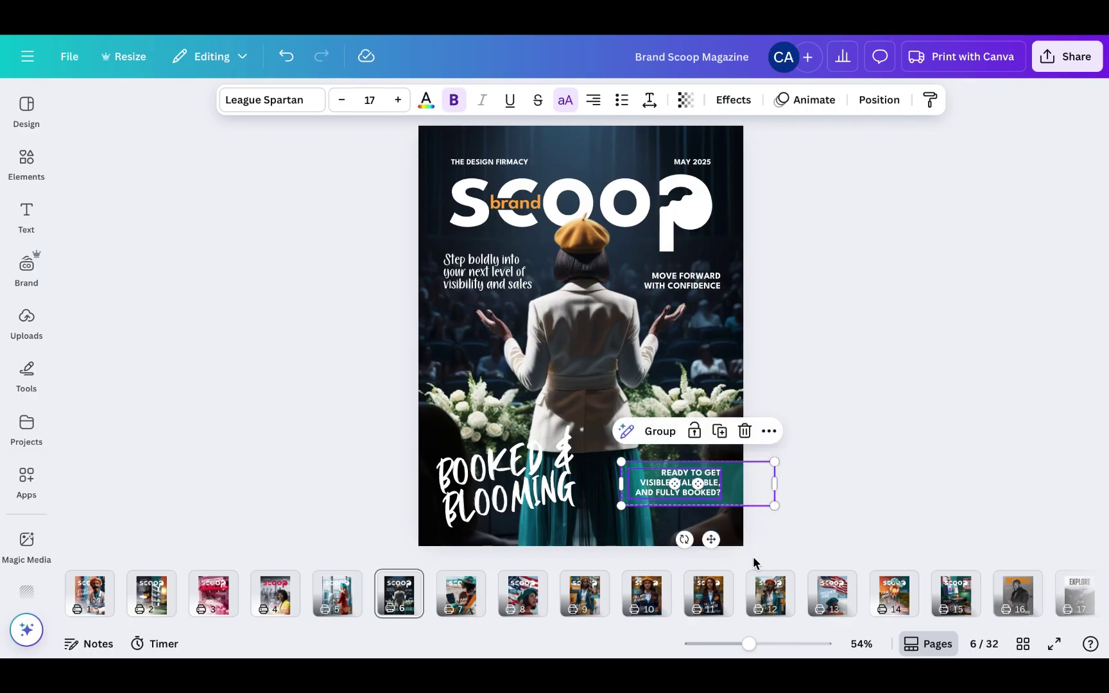
pyautogui.click(647, 593)
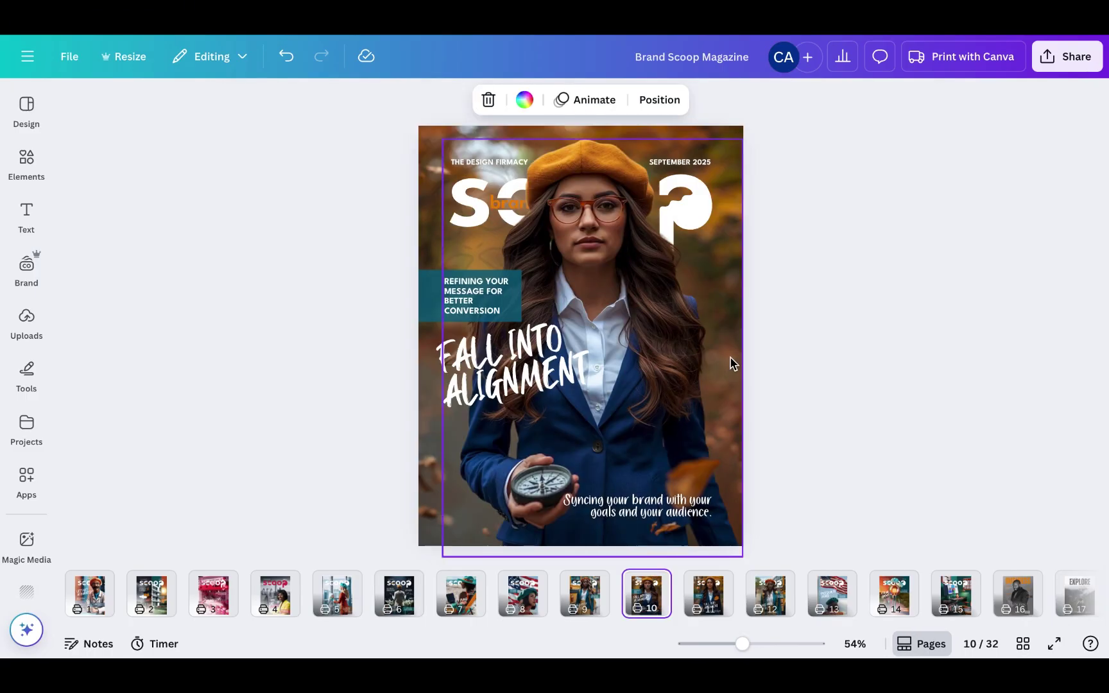
pyautogui.hotkey('ctrl', 'v')
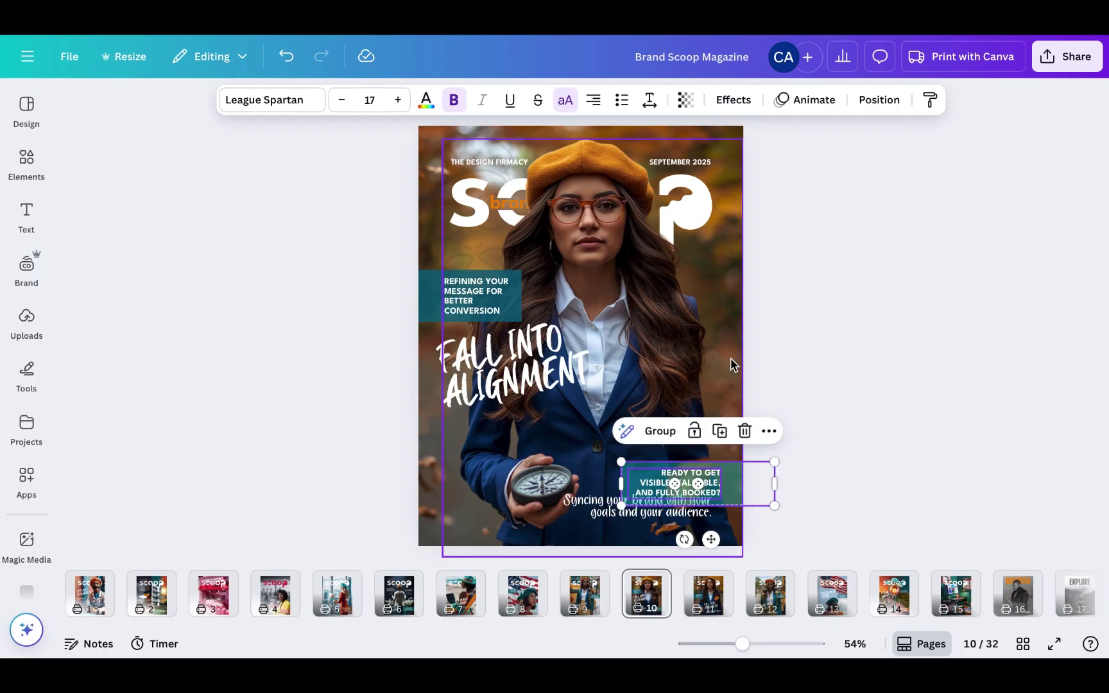
pyautogui.moveTo(725, 482); pyautogui.dragTo(736, 427)
pyautogui.click(845, 365)
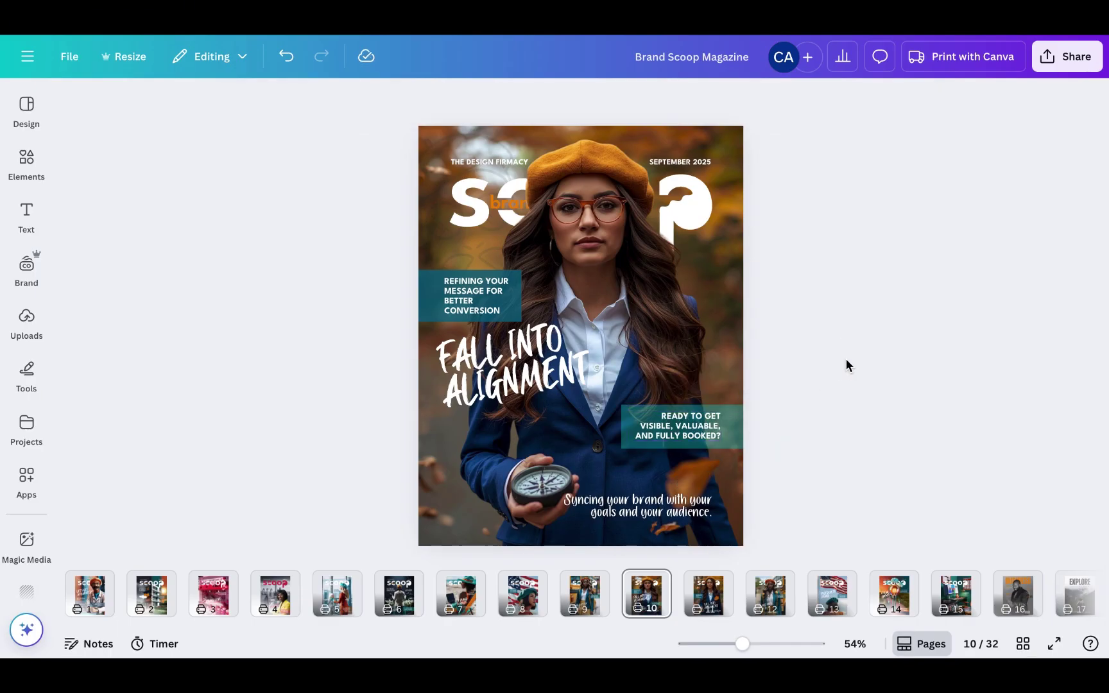
# Step: Replace the pasted box's text with "Refining your message for better conversion", copied from page 10's original teal box
pyautogui.click(478, 295)
pyautogui.tripleClick(478, 295)
pyautogui.moveTo(510, 310); pyautogui.dragTo(444, 283)
pyautogui.hotkey('ctrl', 'c')
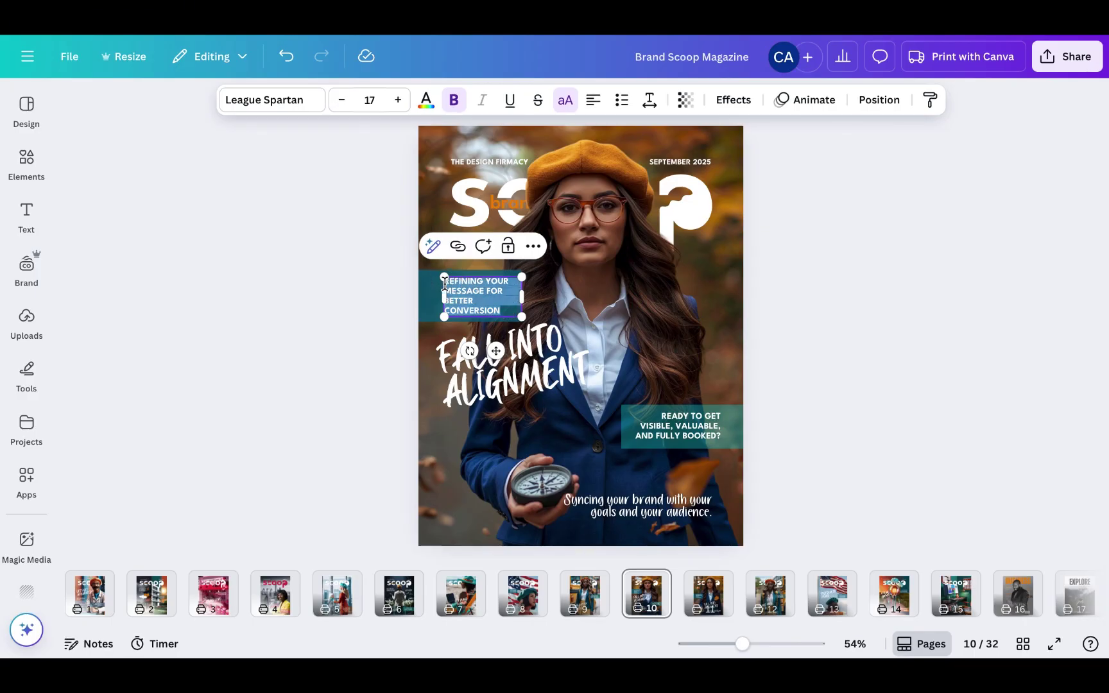
pyautogui.click(685, 427)
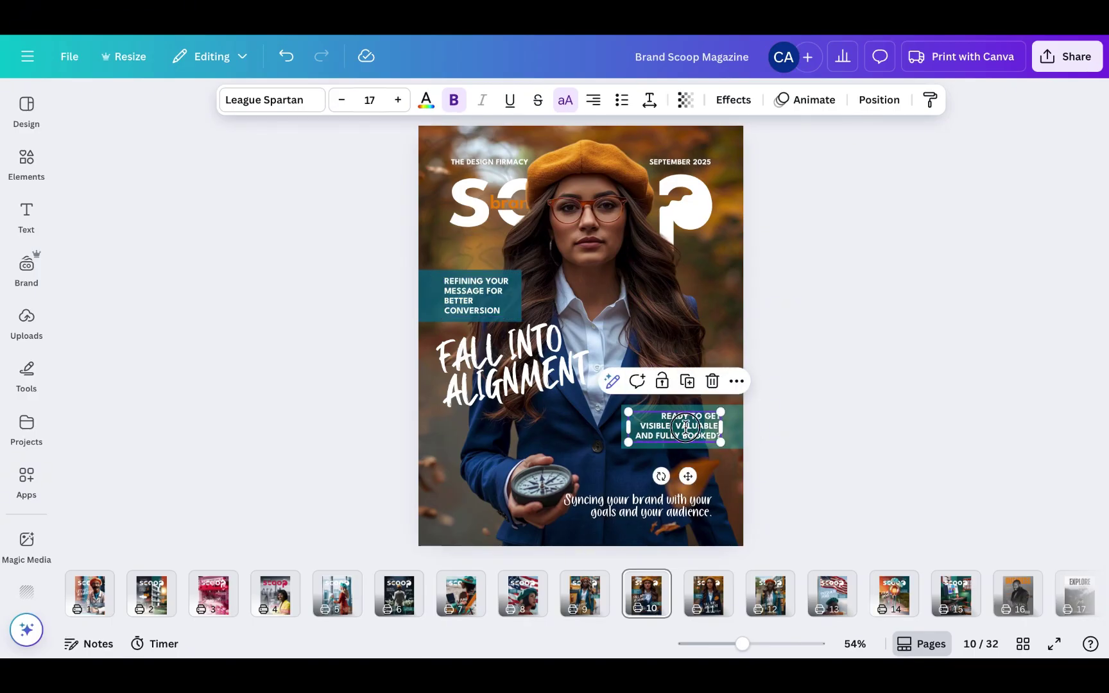
pyautogui.hotkey('ctrl', 'v')
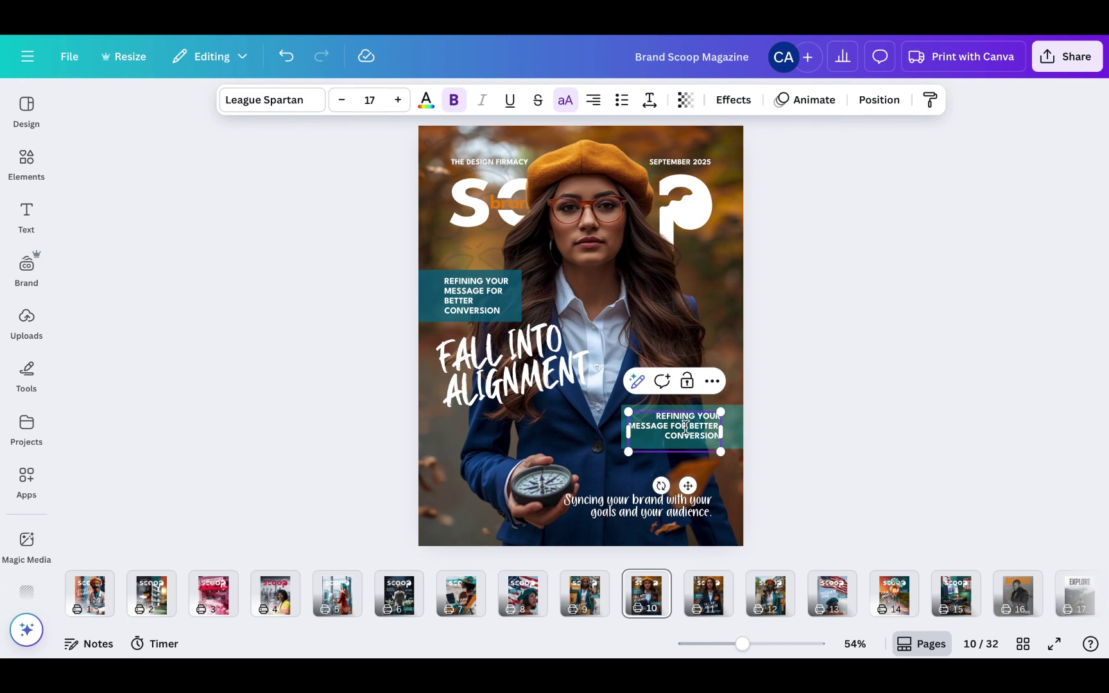
# Step: Delete the original "Refining your message for better conversion" text and its dark teal box above the heading
pyautogui.click(471, 289)
pyautogui.press('Delete')
pyautogui.click(438, 284)
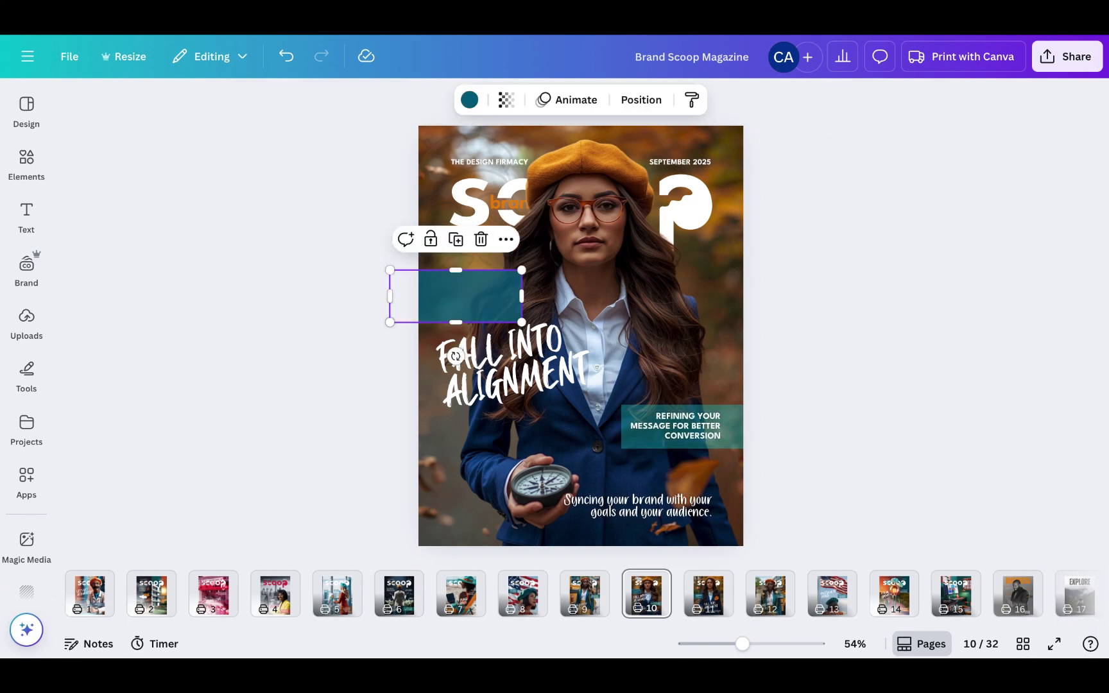
pyautogui.press('Delete')
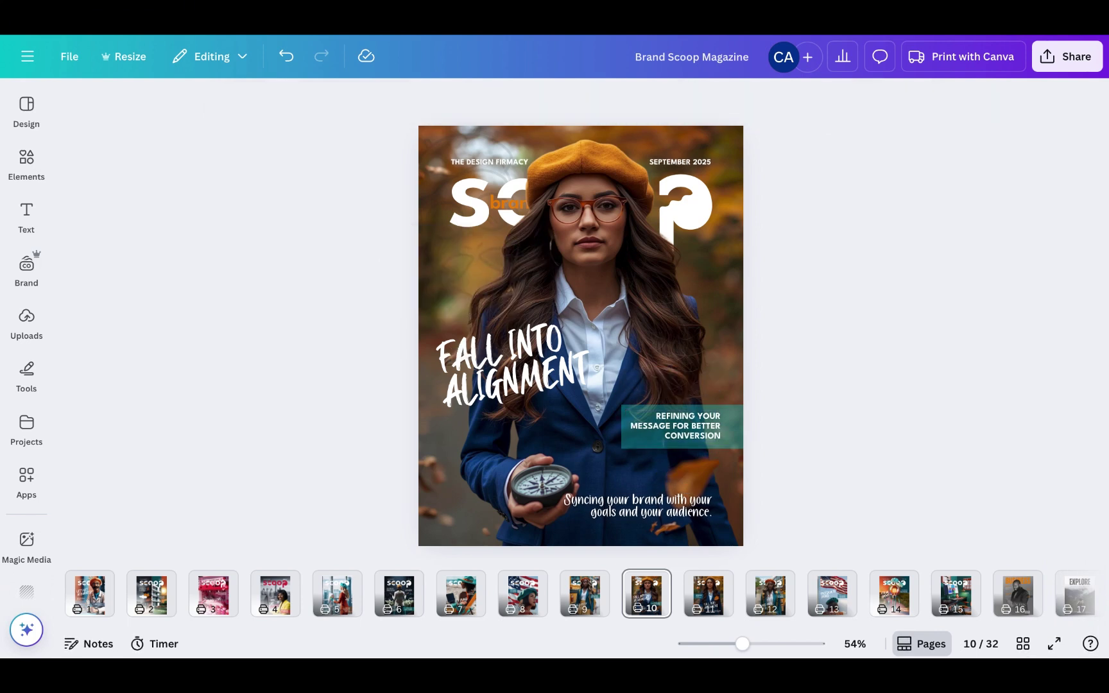
# Step: Try the brand palette colors on the box behind the "Refining your message" text and fill it with the bright orange
pyautogui.click(737, 419)
pyautogui.click(465, 103)
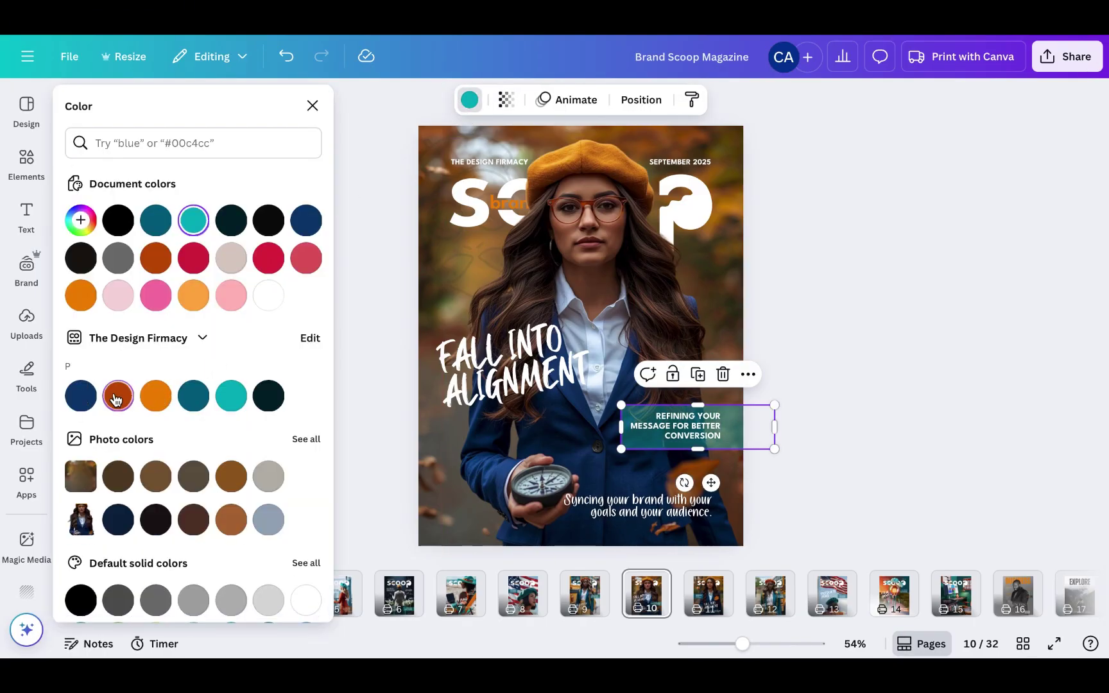
pyautogui.click(116, 398)
pyautogui.click(155, 396)
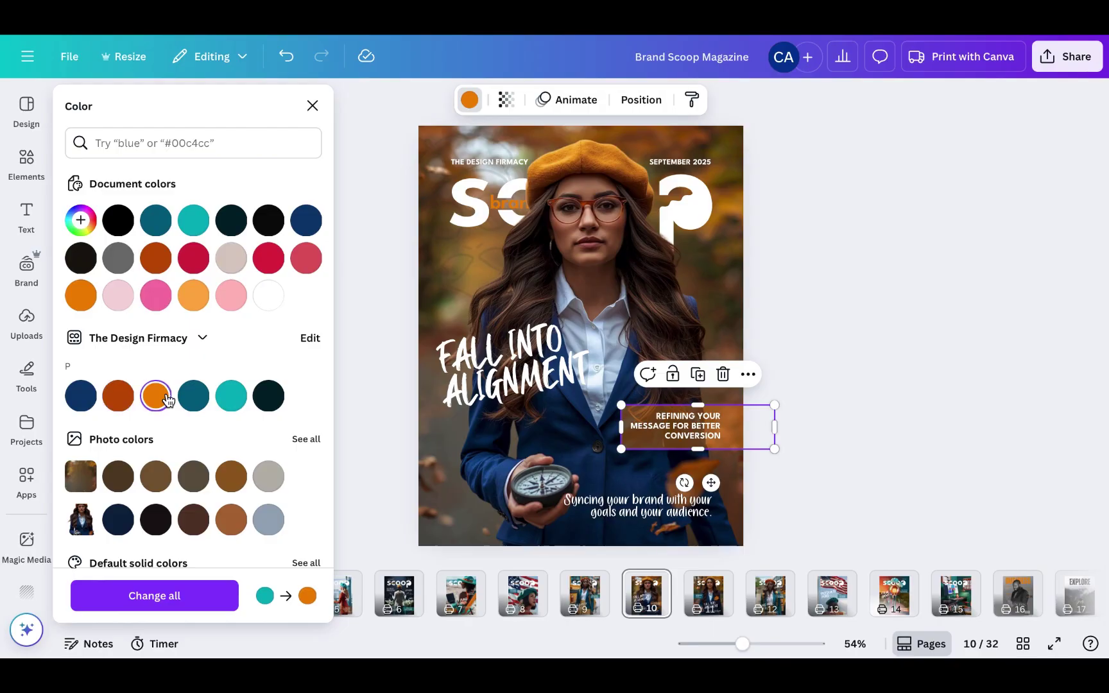
pyautogui.click(194, 398)
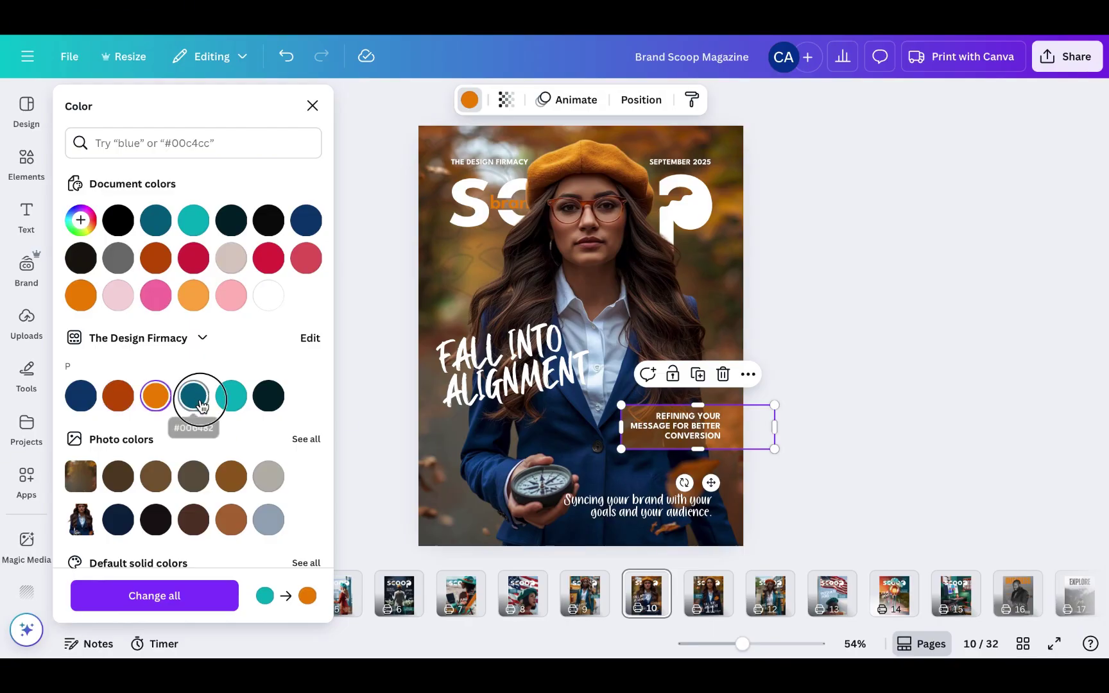
pyautogui.click(232, 399)
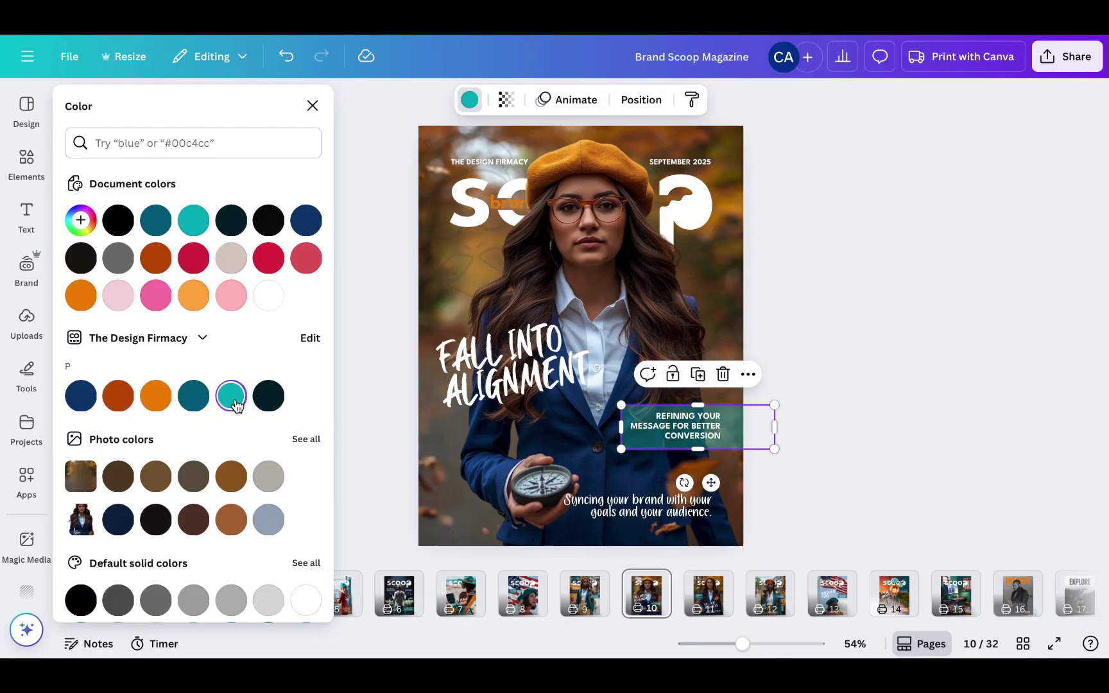
pyautogui.click(84, 401)
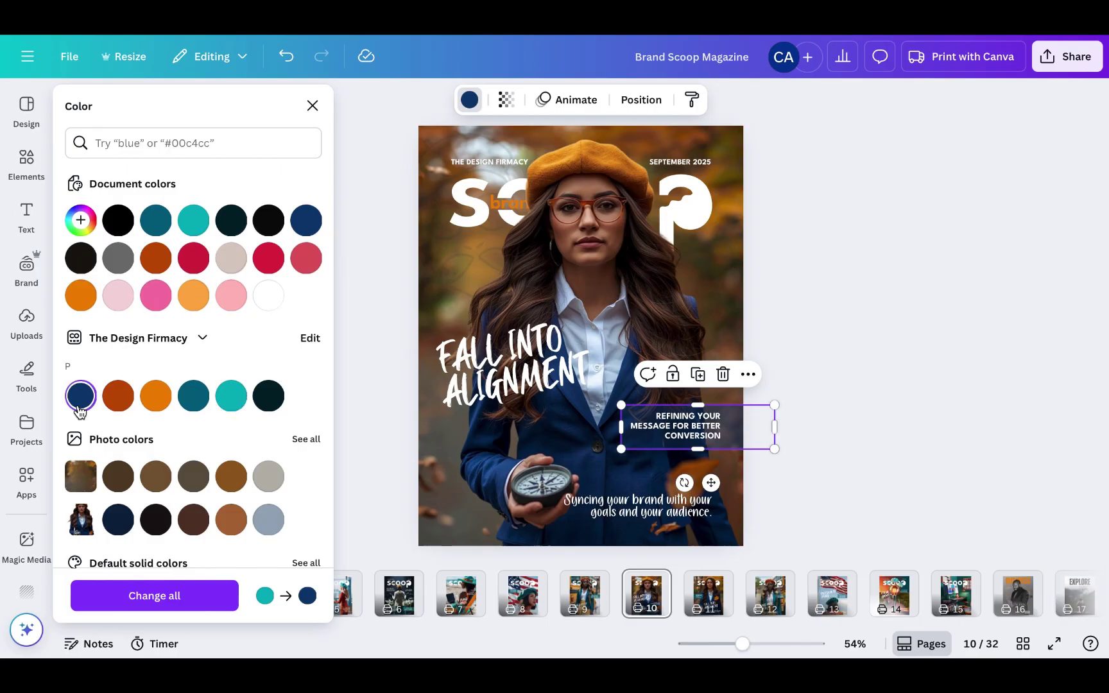
pyautogui.click(119, 398)
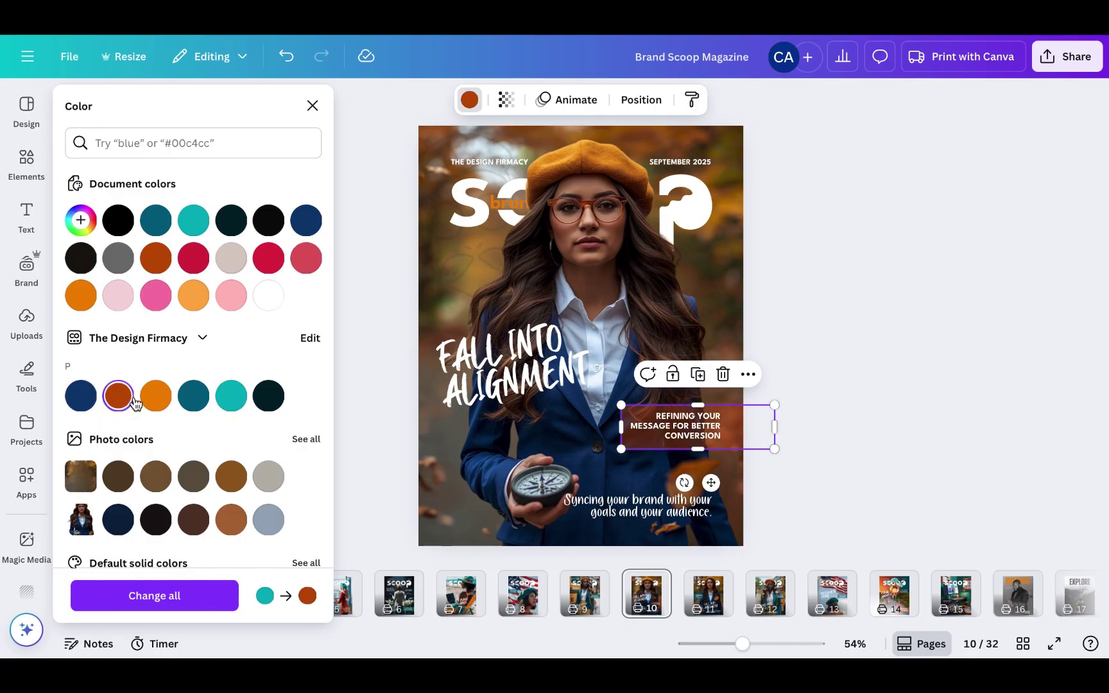
pyautogui.click(157, 399)
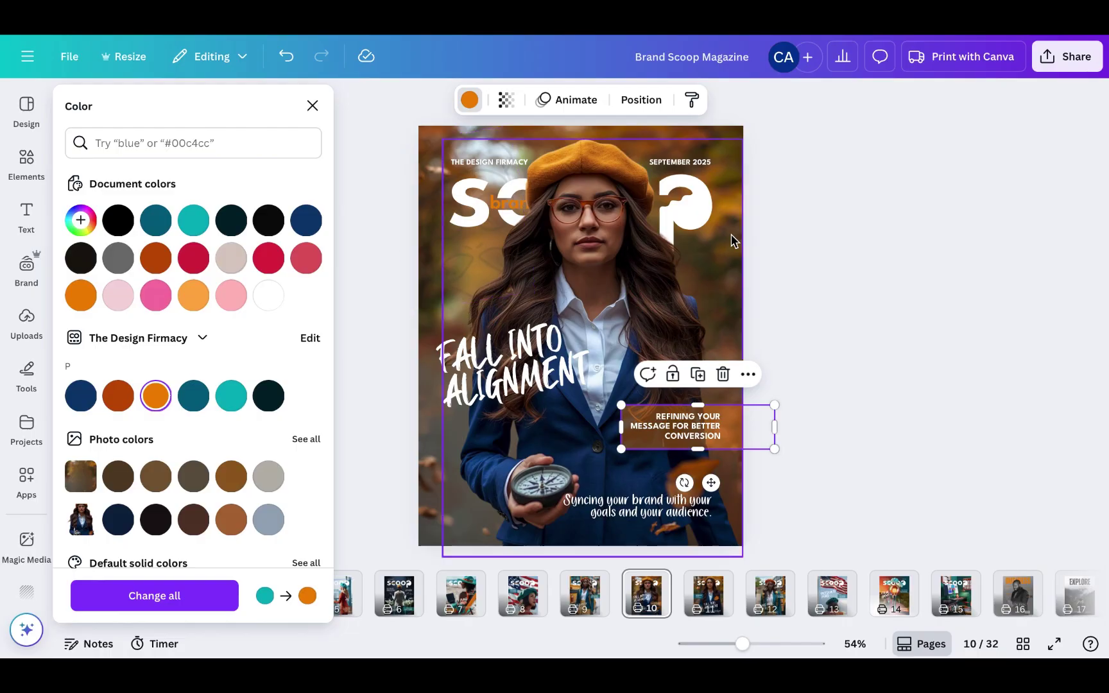
# Step: Set the orange box's transparency to 68
pyautogui.click(506, 99)
pyautogui.moveTo(482, 162); pyautogui.dragTo(495, 166)
pyautogui.click(507, 164)
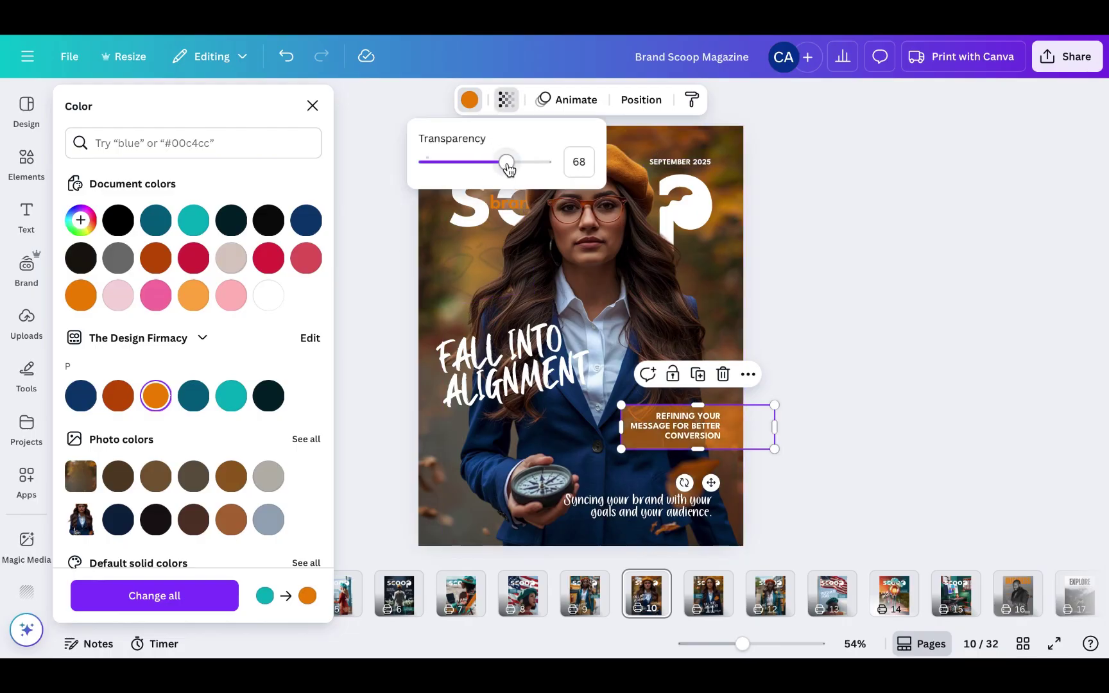
pyautogui.click(852, 329)
pyautogui.click(852, 326)
pyautogui.click(851, 329)
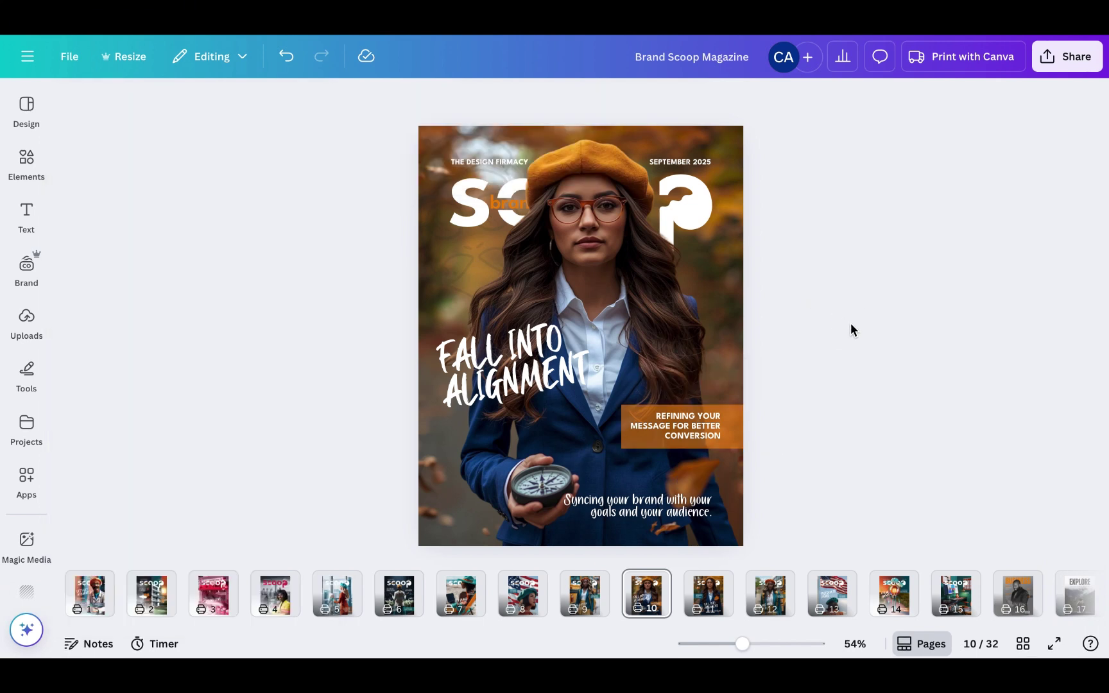
# Step: Duplicate the "Syncing your brand with your goals and your audience." tagline, place the copy under the heading and left-align it
pyautogui.click(690, 510)
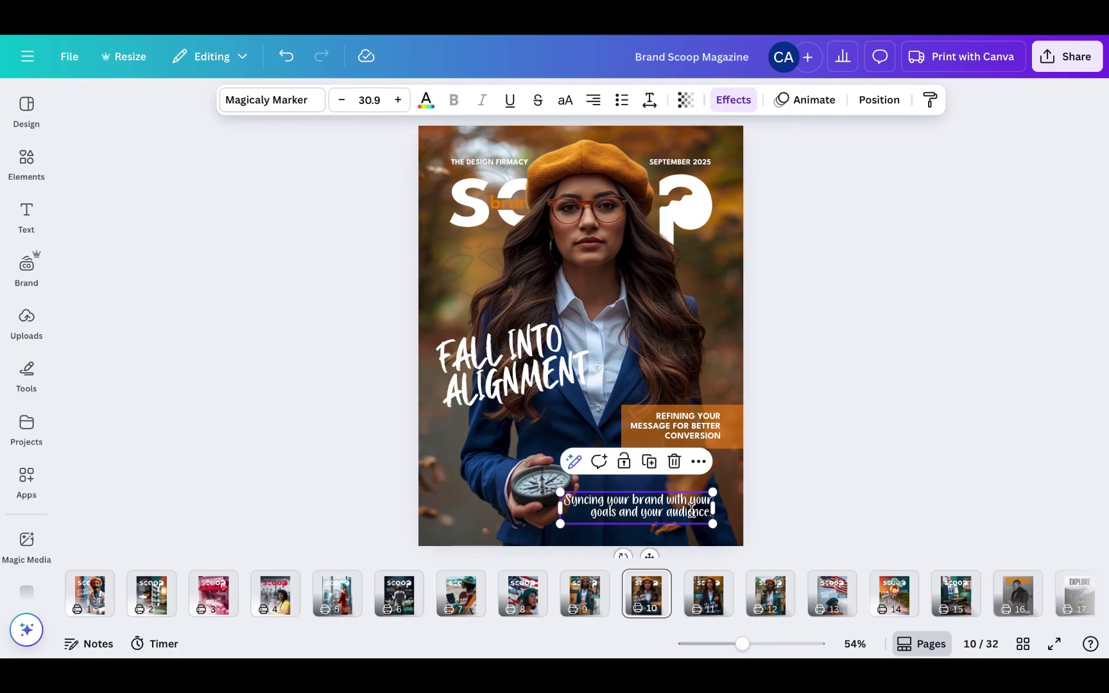
pyautogui.click(655, 467)
pyautogui.moveTo(681, 513); pyautogui.dragTo(555, 437)
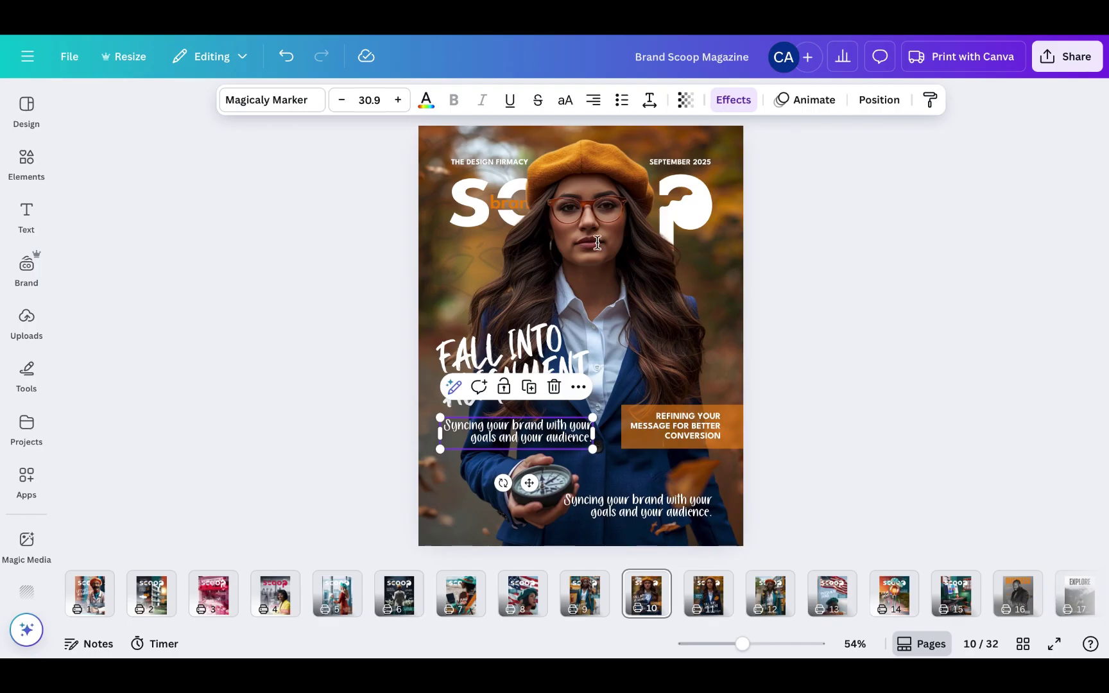
pyautogui.click(584, 102)
pyautogui.click(592, 105)
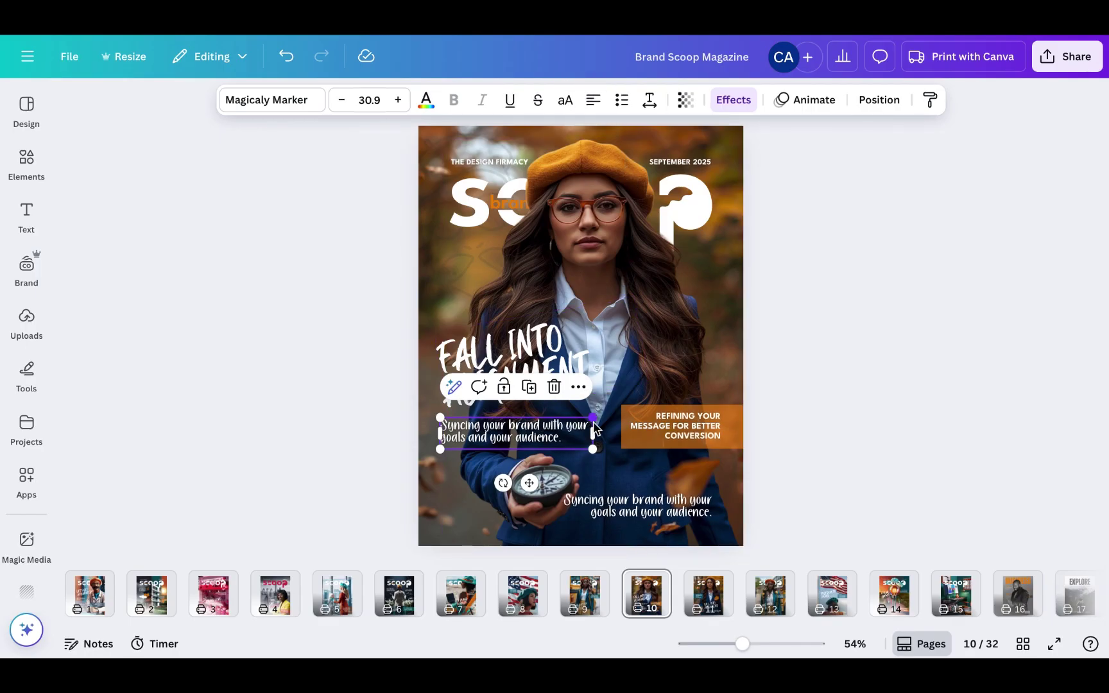
# Step: Narrow the duplicated tagline so it wraps onto three lines, and right-align its text
pyautogui.click(592, 434)
pyautogui.click(592, 437)
pyautogui.hotkey('ctrl', 'c')
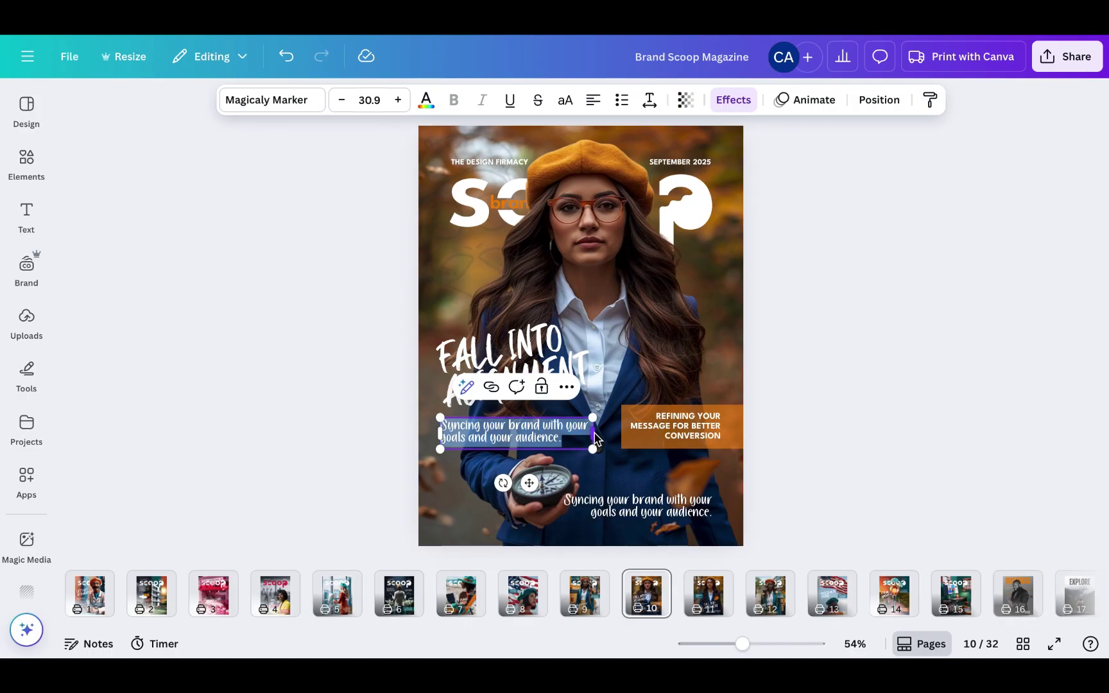
pyautogui.moveTo(595, 439); pyautogui.dragTo(549, 441)
pyautogui.click(594, 100)
pyautogui.click(594, 100)
pyautogui.click(850, 290)
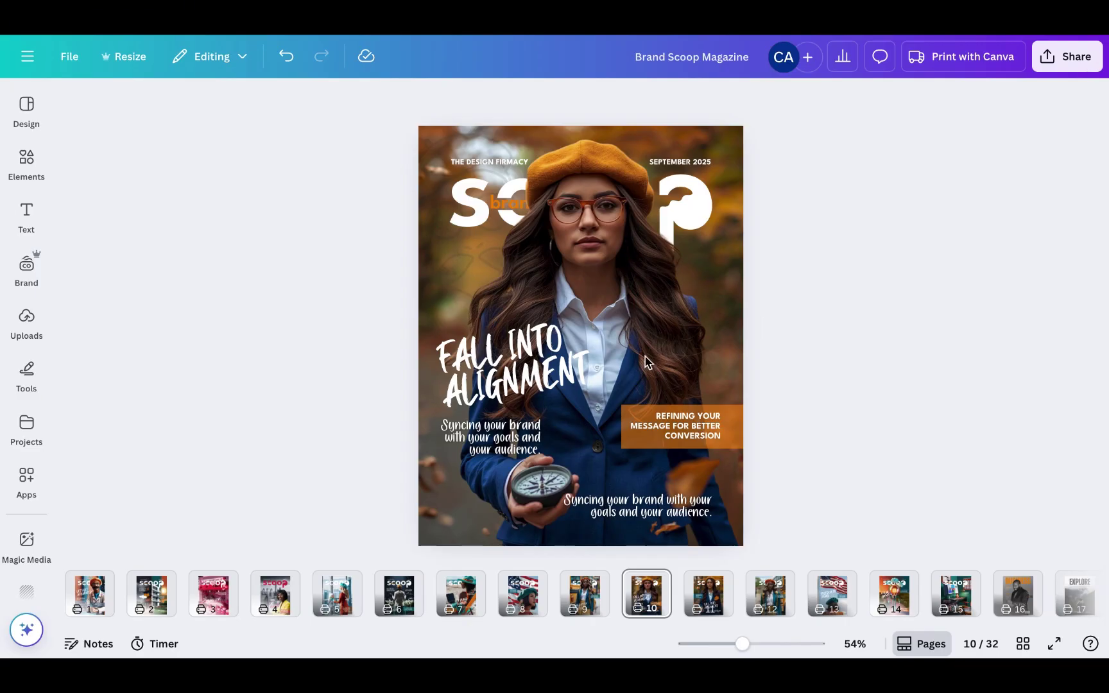
# Step: Move the three-line tagline to the right side of the cover, above the orange box and aligned with its text
pyautogui.click(519, 442)
pyautogui.moveTo(519, 443); pyautogui.dragTo(701, 328)
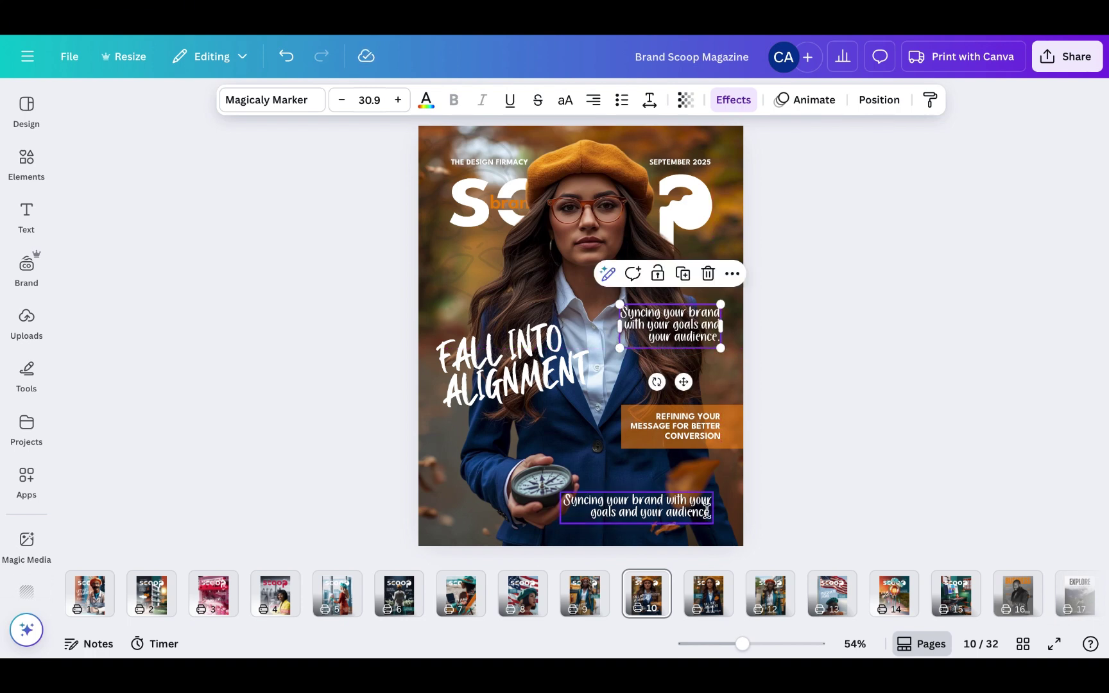
pyautogui.click(834, 397)
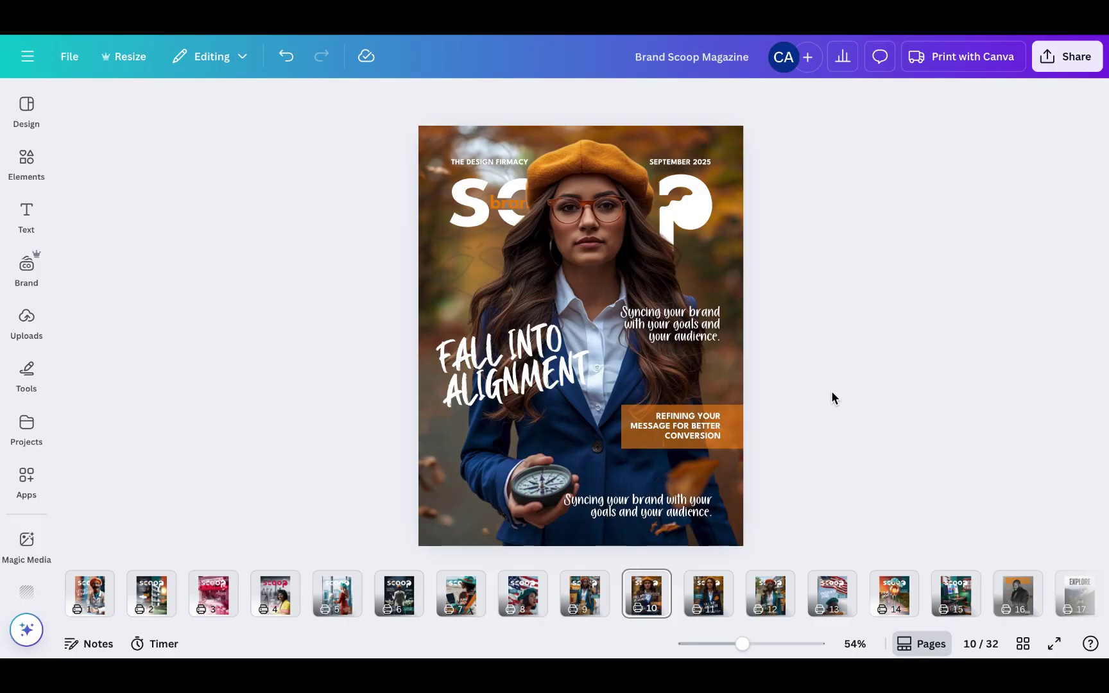
# Step: Lower the three-line tagline slightly toward the orange box, and duplicate the cover on page 10
pyautogui.moveTo(704, 336)
pyautogui.mouseDown()
pyautogui.moveTo(704, 349)
pyautogui.moveTo(703, 338)
pyautogui.mouseUp()
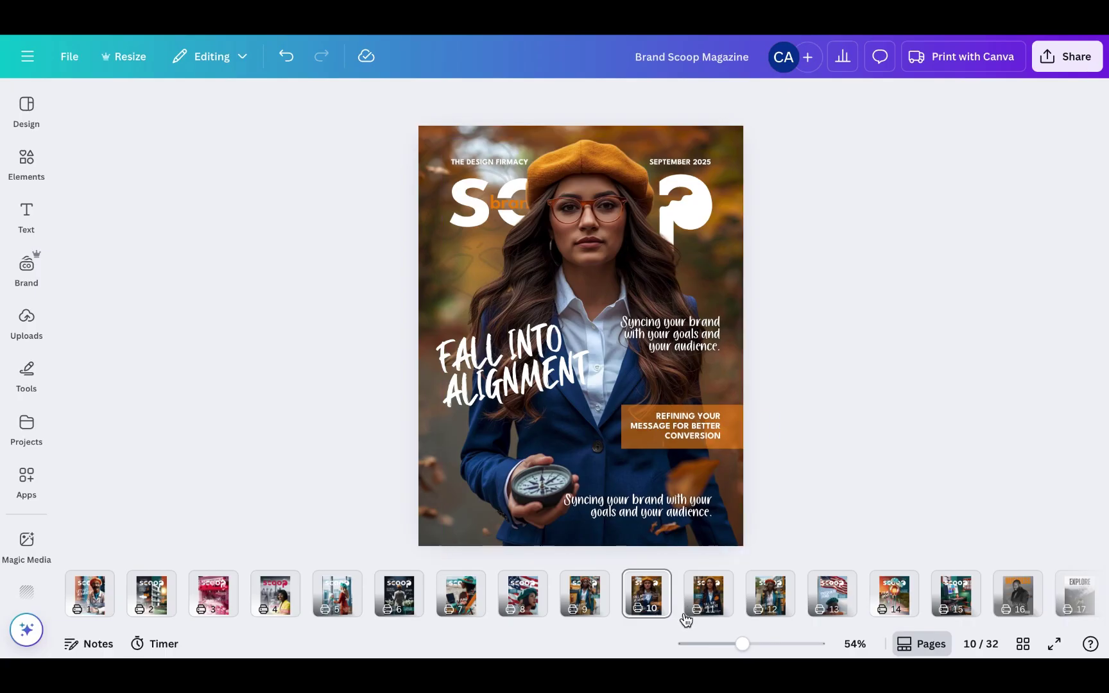
pyautogui.click(654, 600)
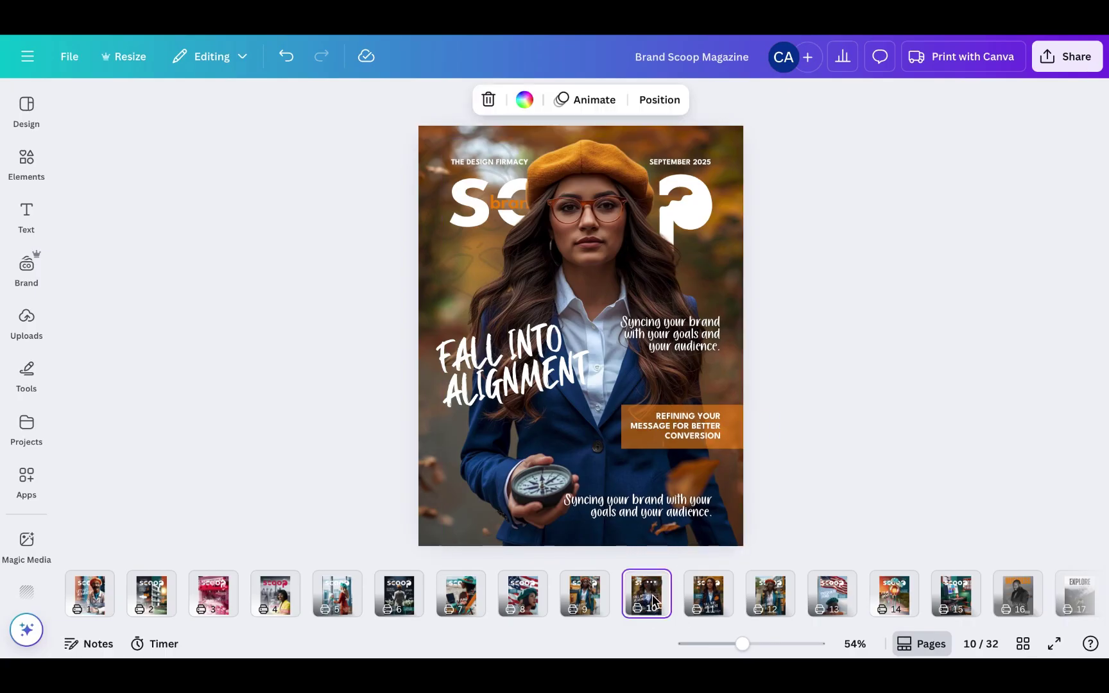
pyautogui.press('super+d')
pyautogui.click(646, 363)
pyautogui.rightClick(651, 586)
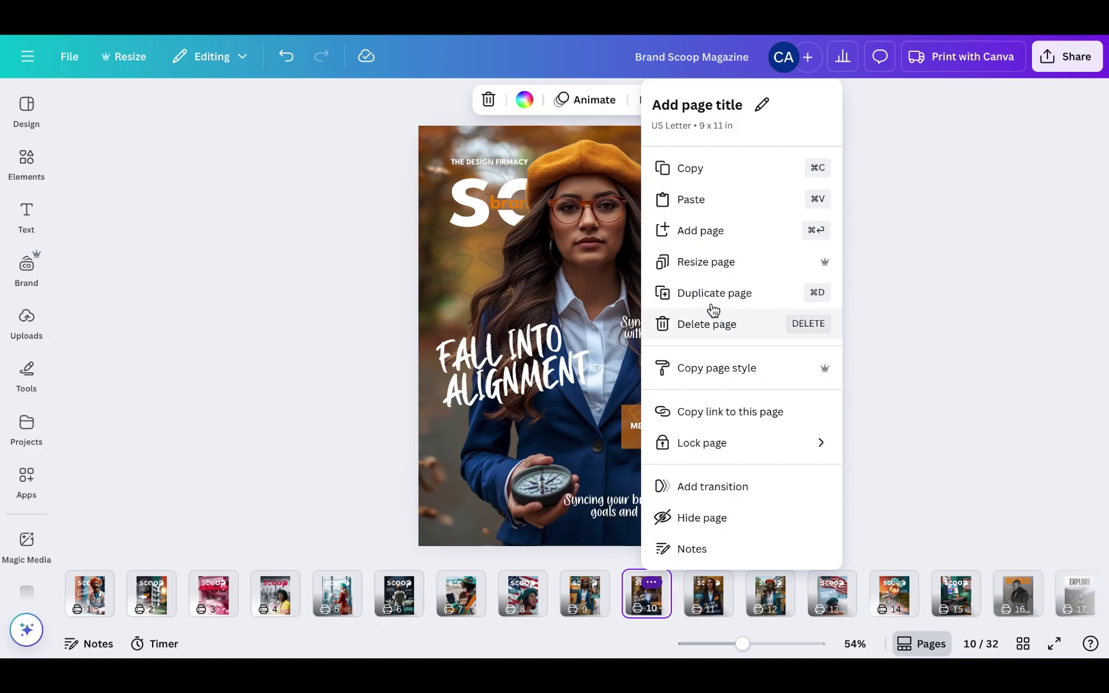
pyautogui.click(717, 294)
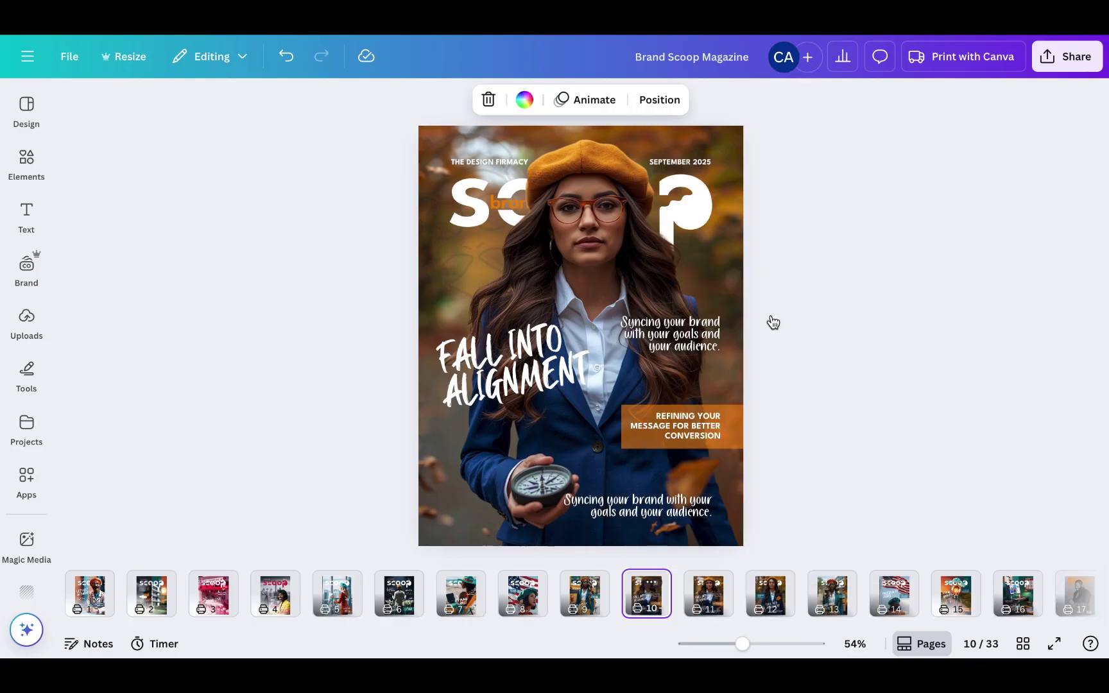
# Step: Delete the two-line tagline at the bottom of the duplicated cover on page 11
pyautogui.click(669, 499)
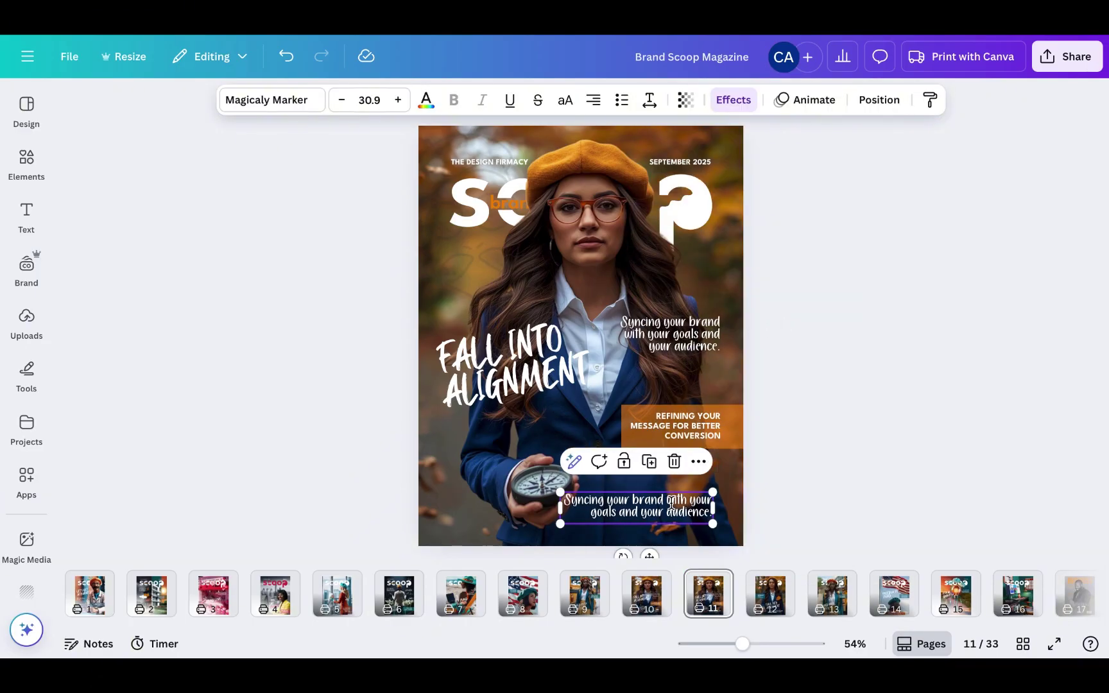
pyautogui.press('Delete')
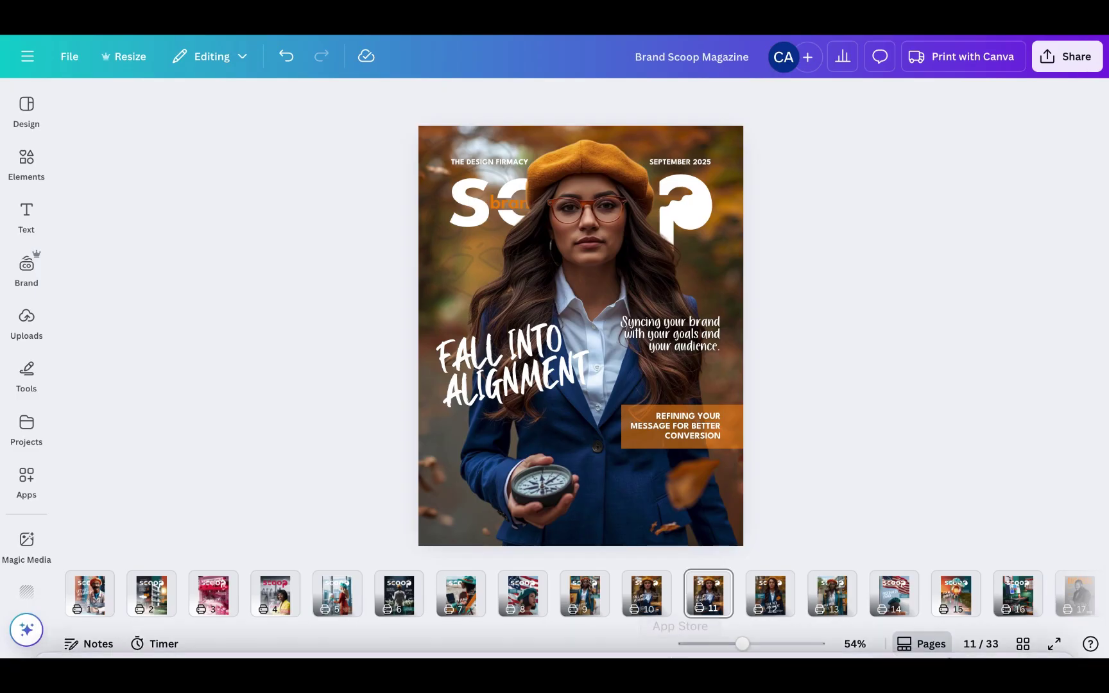
# Step: Narrow the bottom tagline on page 10 so it wraps onto three lines, and centre its text
pyautogui.click(651, 596)
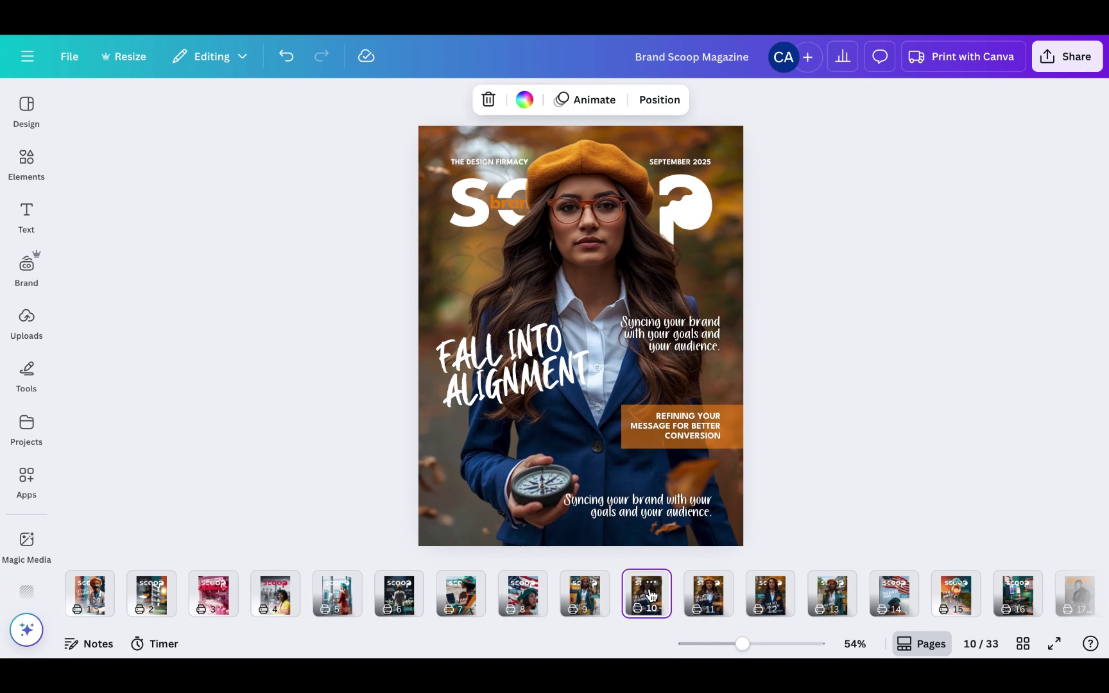
pyautogui.click(626, 507)
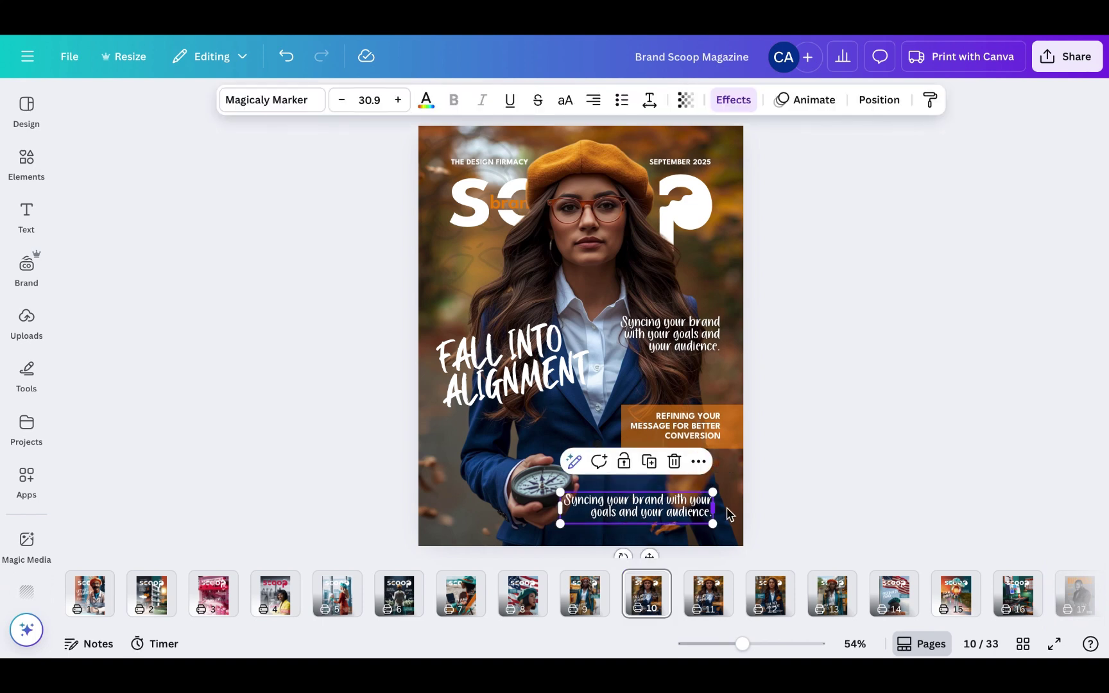
pyautogui.moveTo(715, 514); pyautogui.dragTo(634, 514)
pyautogui.click(832, 447)
pyautogui.click(617, 514)
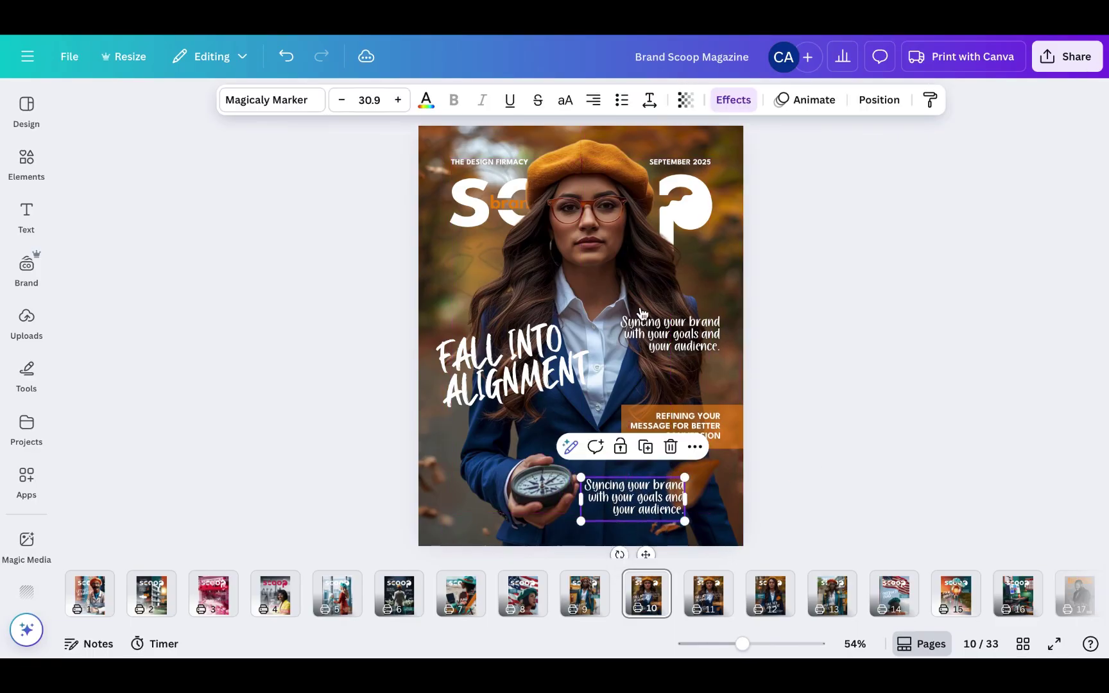
pyautogui.click(595, 100)
pyautogui.click(595, 100)
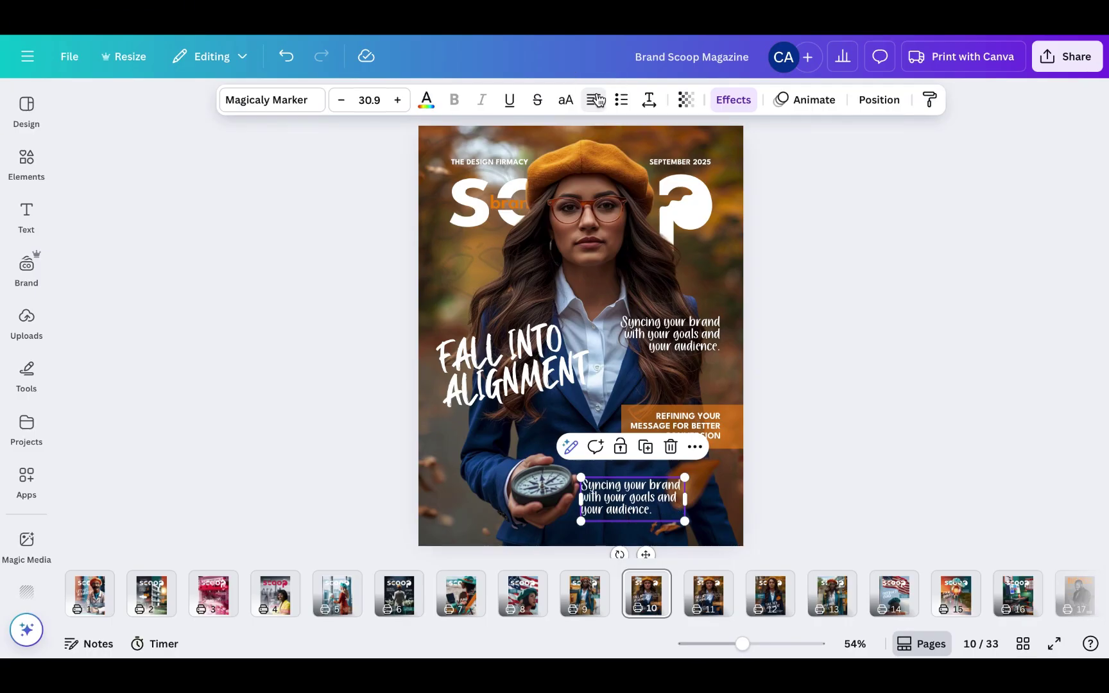
pyautogui.click(596, 100)
pyautogui.click(920, 310)
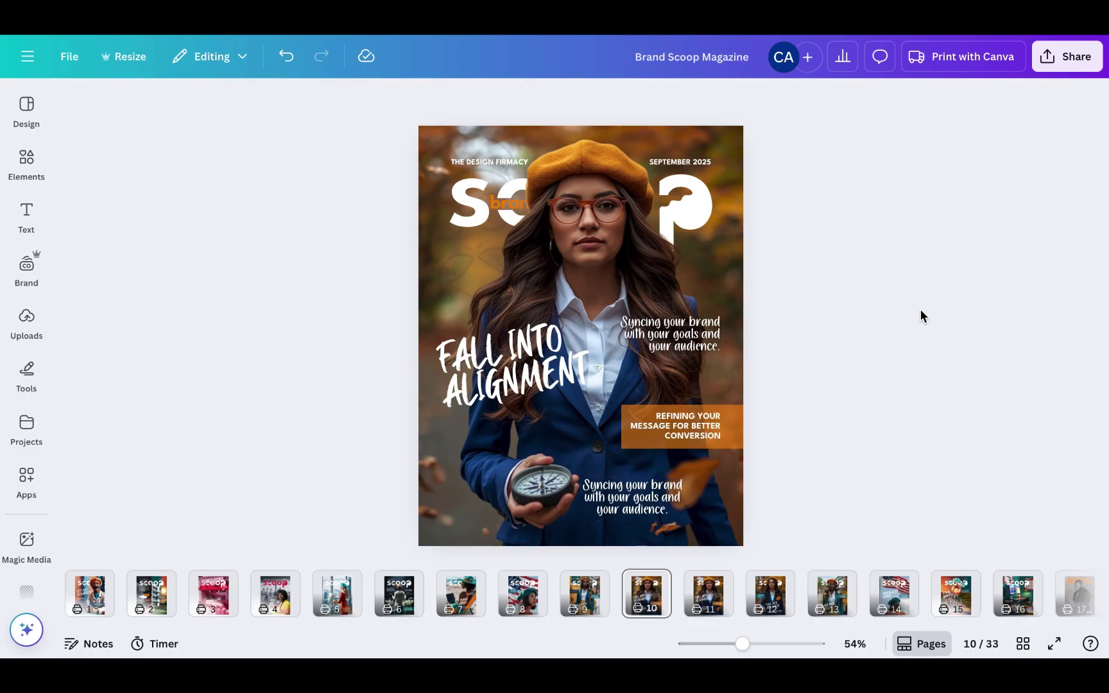
# Step: Delete the three-line tagline above the orange box on page 10
pyautogui.click(693, 331)
pyautogui.press('Delete')
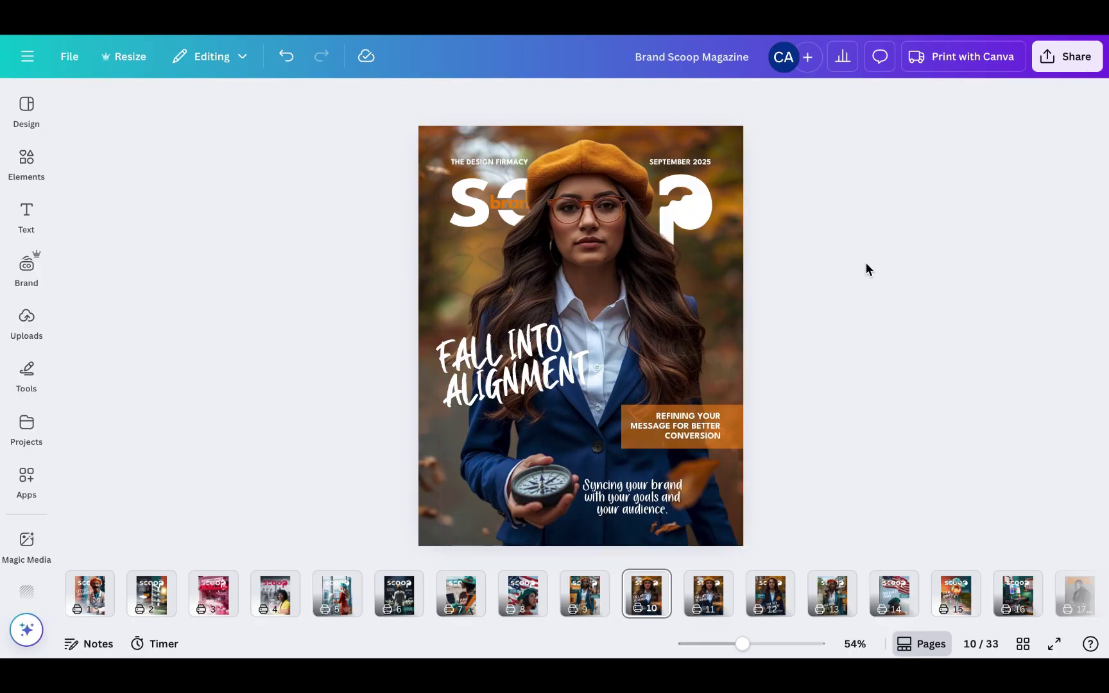
# Step: Replace the bottom tagline on page 10 with a copy of the two-line, right-aligned tagline from page 12
pyautogui.click(772, 597)
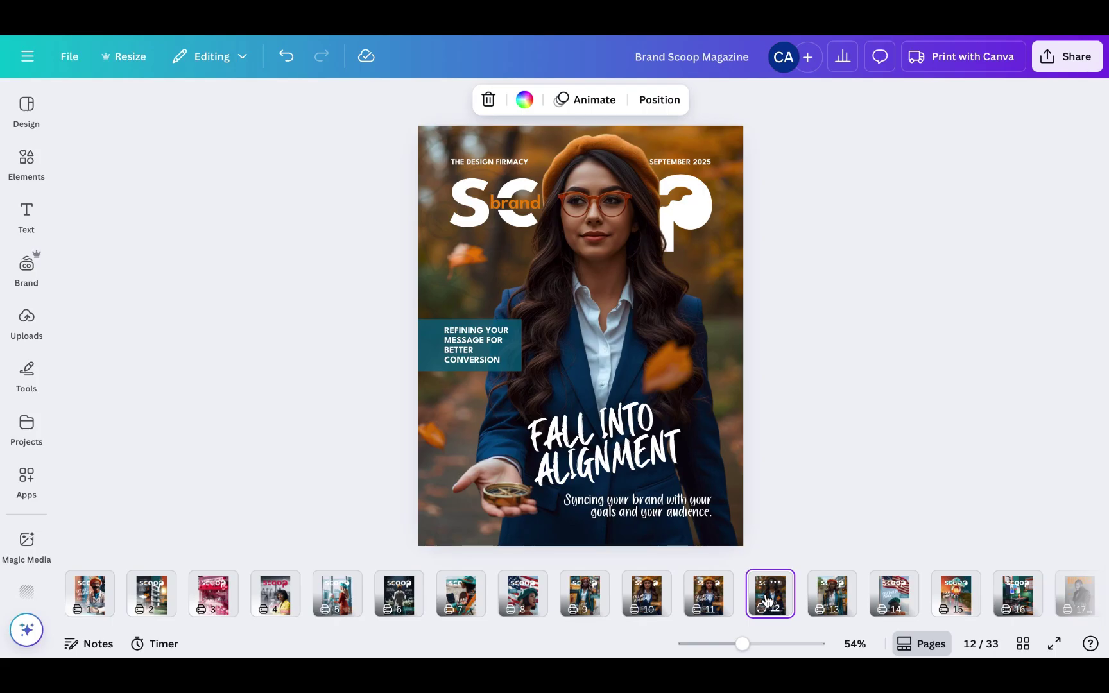
pyautogui.click(654, 600)
pyautogui.click(654, 501)
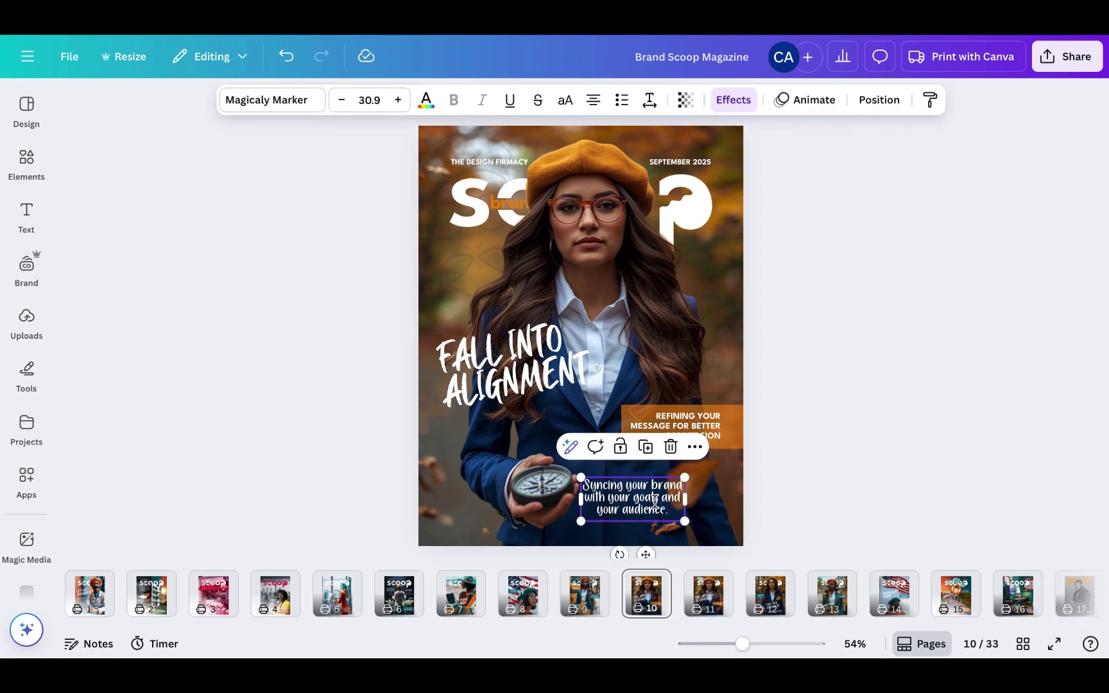
pyautogui.press('Delete')
pyautogui.click(774, 581)
pyautogui.click(696, 507)
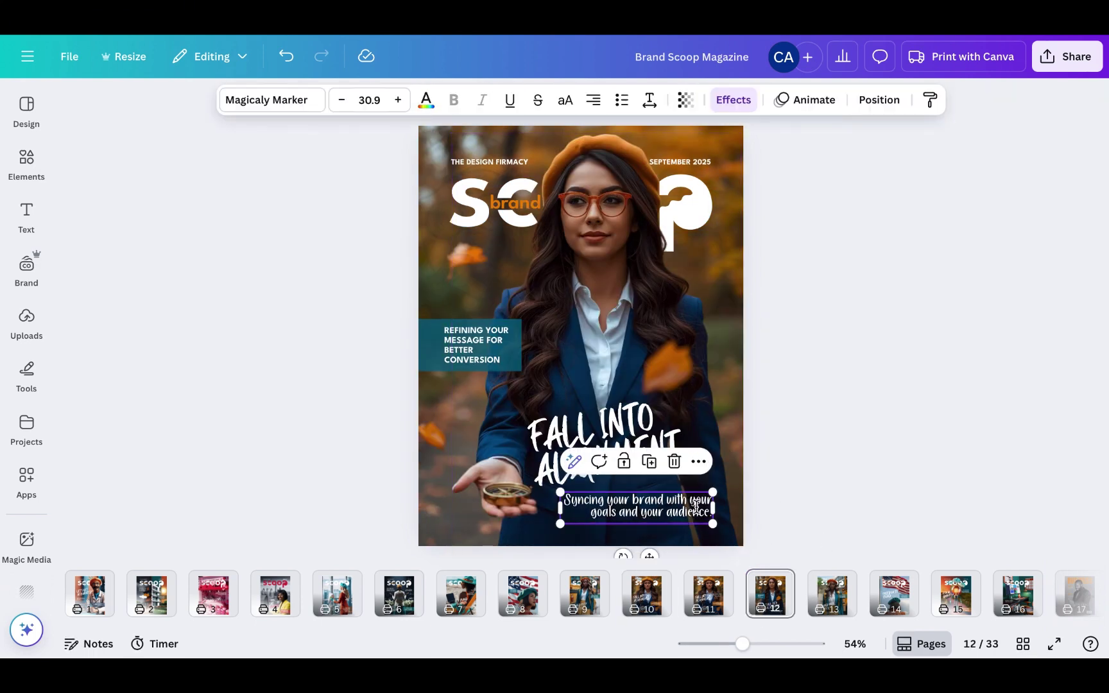
pyautogui.click(645, 595)
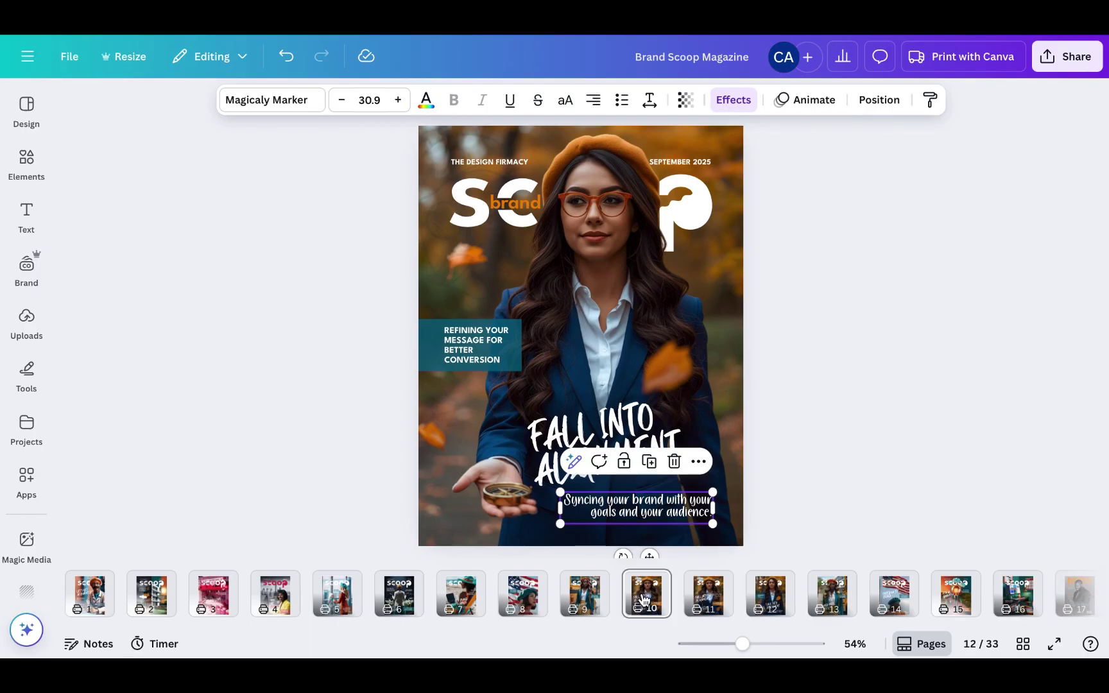
pyautogui.hotkey('ctrl', 'v')
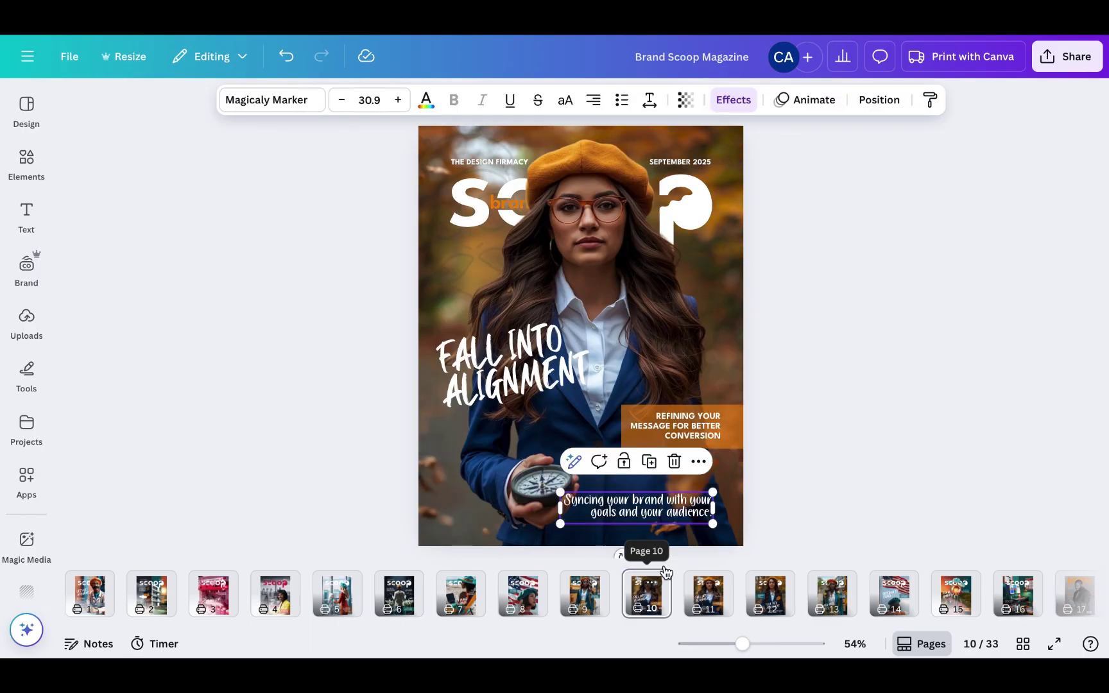
pyautogui.click(830, 417)
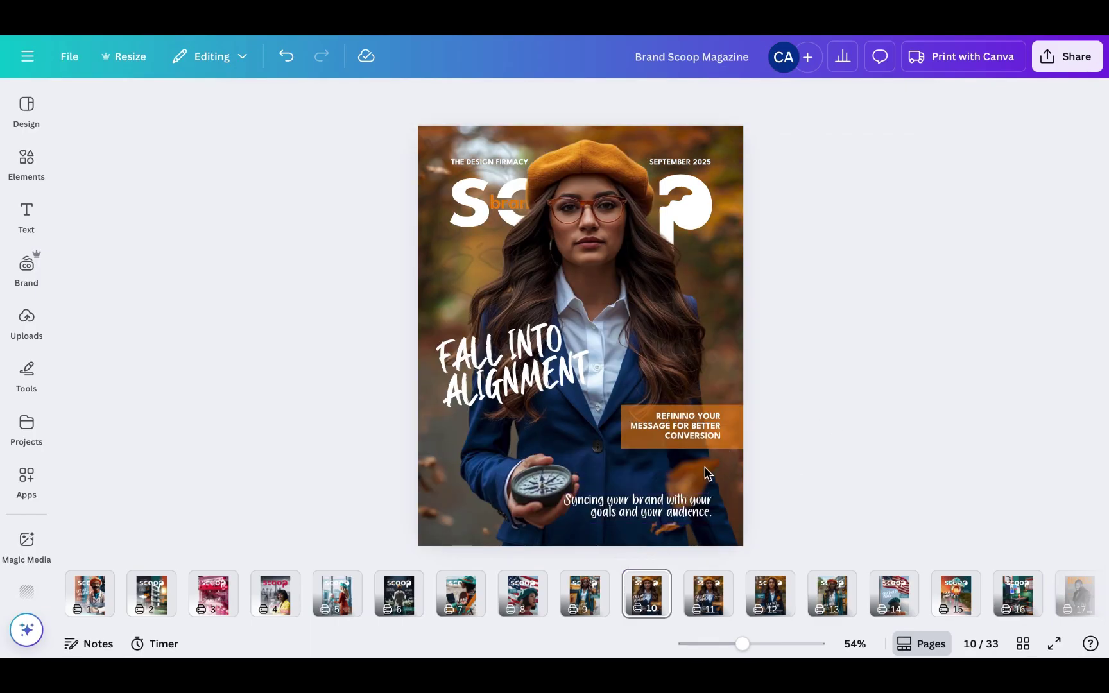
# Step: Shift the two-line tagline on page 10 slightly right toward the right edge of the orange box's text
pyautogui.click(673, 504)
pyautogui.moveTo(674, 505); pyautogui.dragTo(682, 504)
pyautogui.click(841, 387)
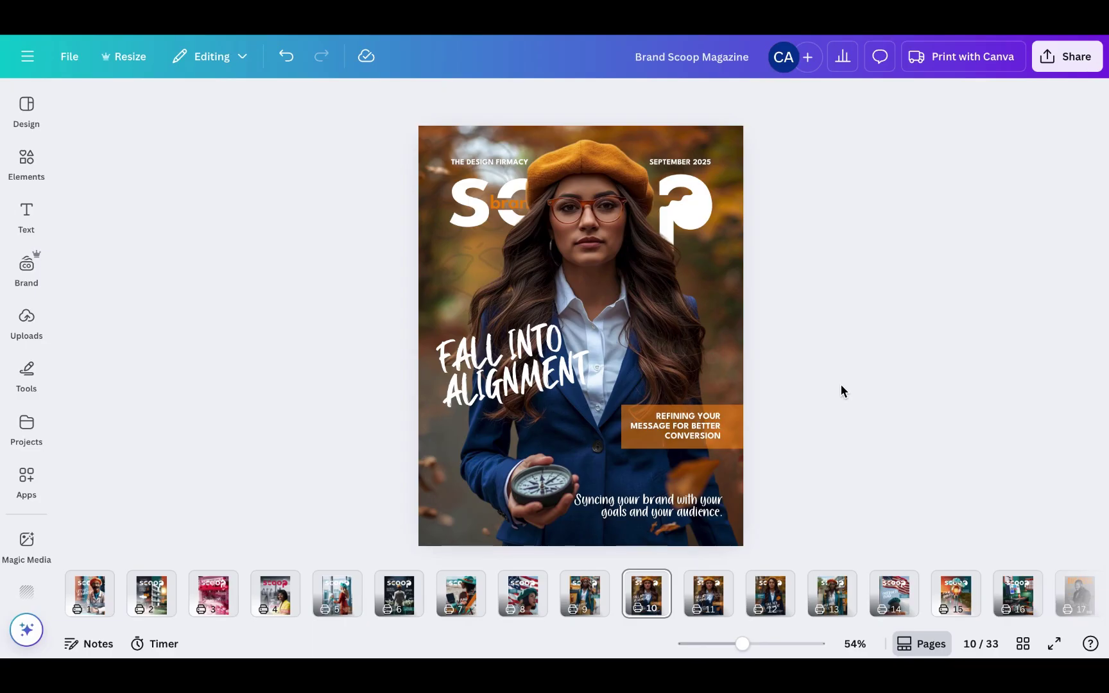
# Step: Recolour the teal "REFINING YOUR MESSAGE FOR BETTER CONVERSION" box on page 12 with the lighter brand orange
pyautogui.click(709, 600)
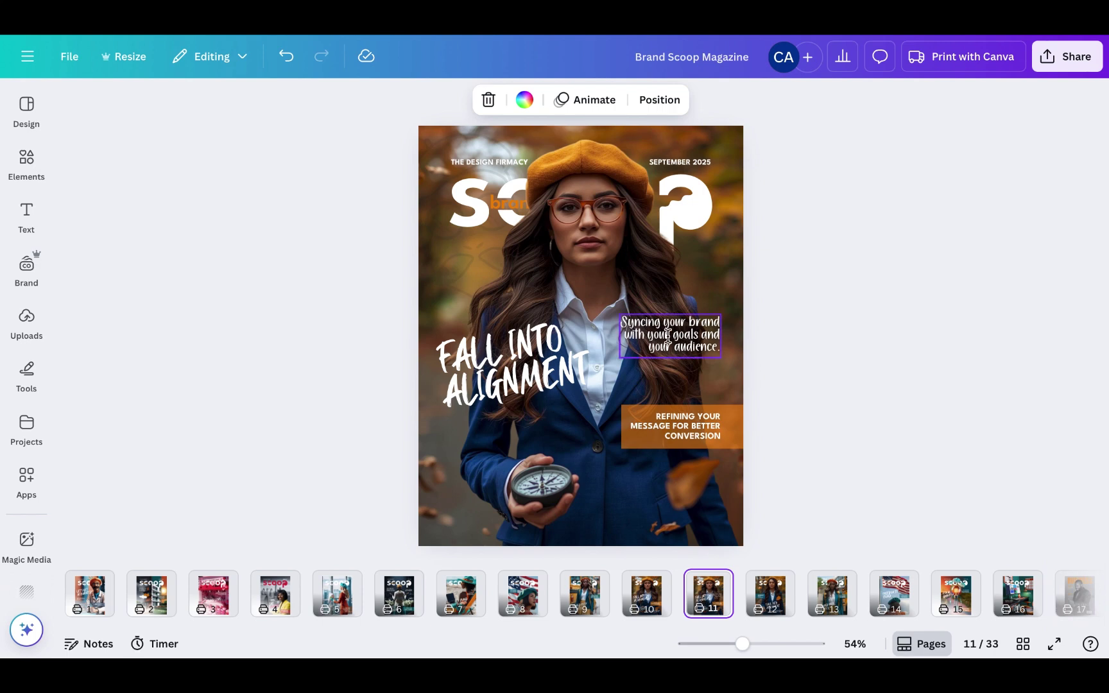
pyautogui.click(770, 605)
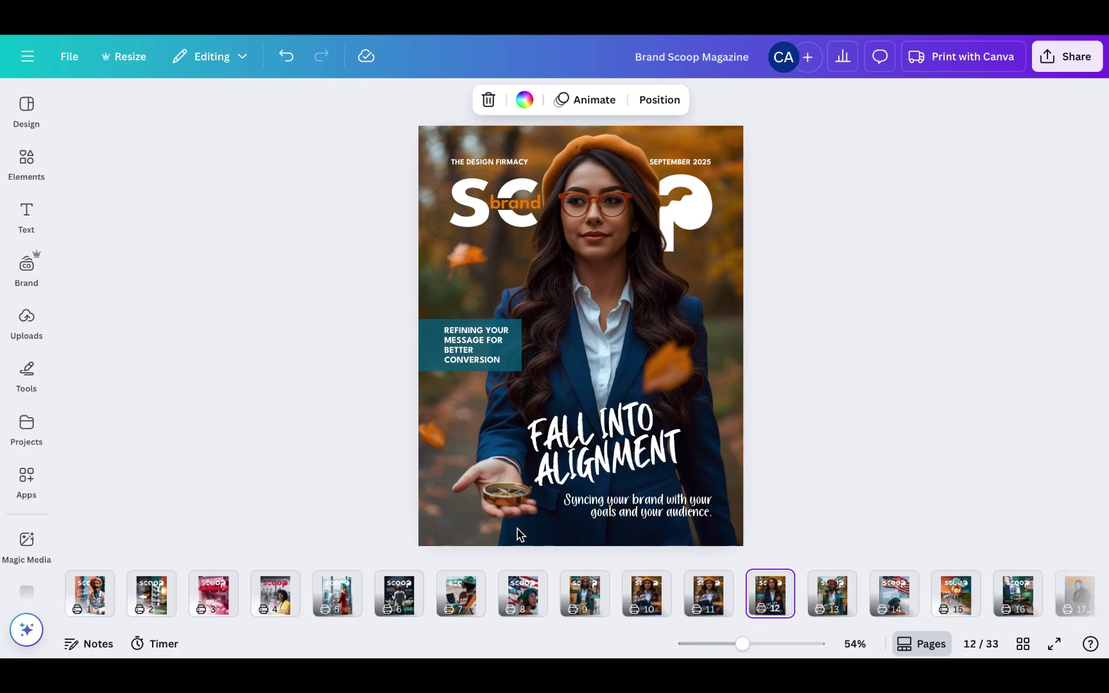
pyautogui.click(436, 350)
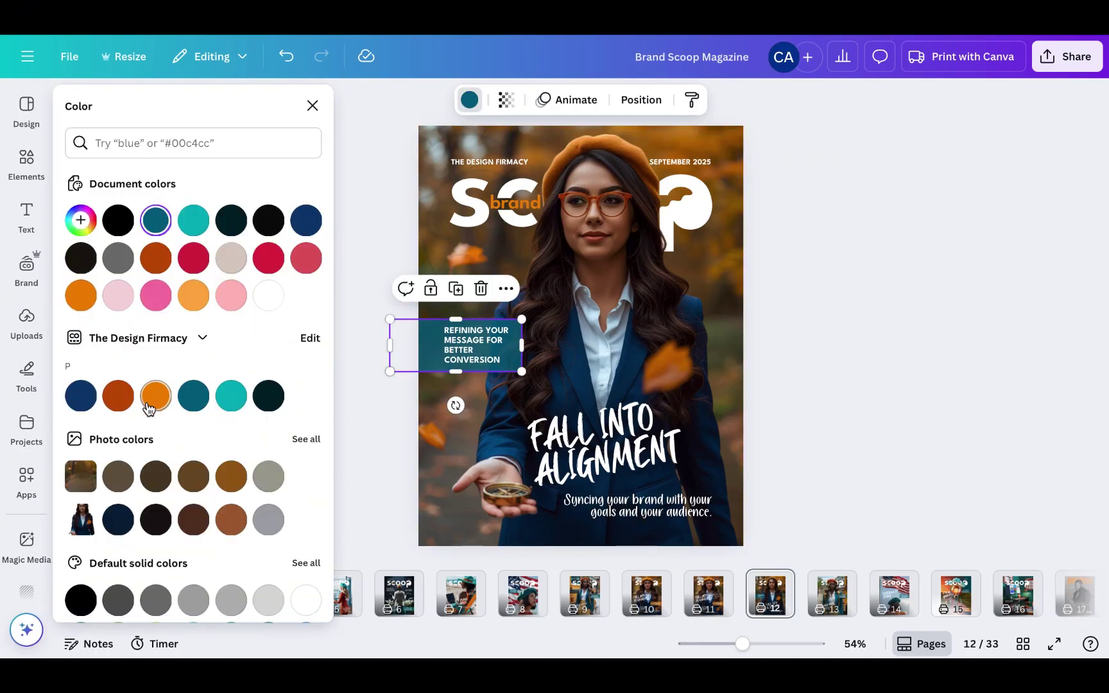
pyautogui.click(148, 405)
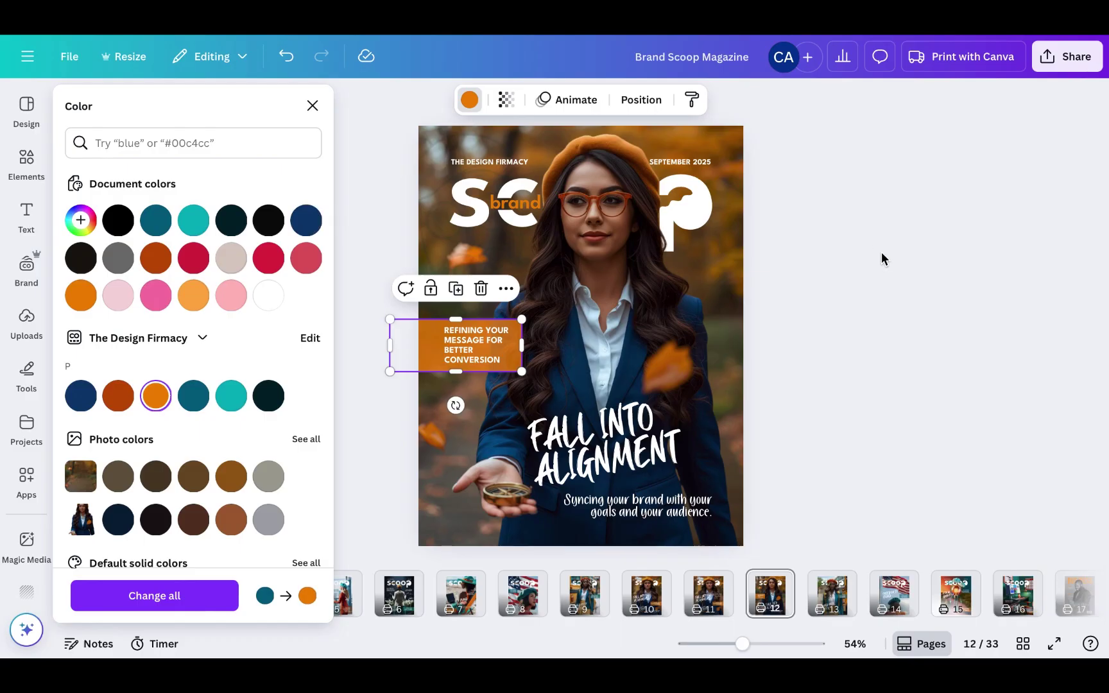
pyautogui.press('Escape')
pyautogui.press('Escape')
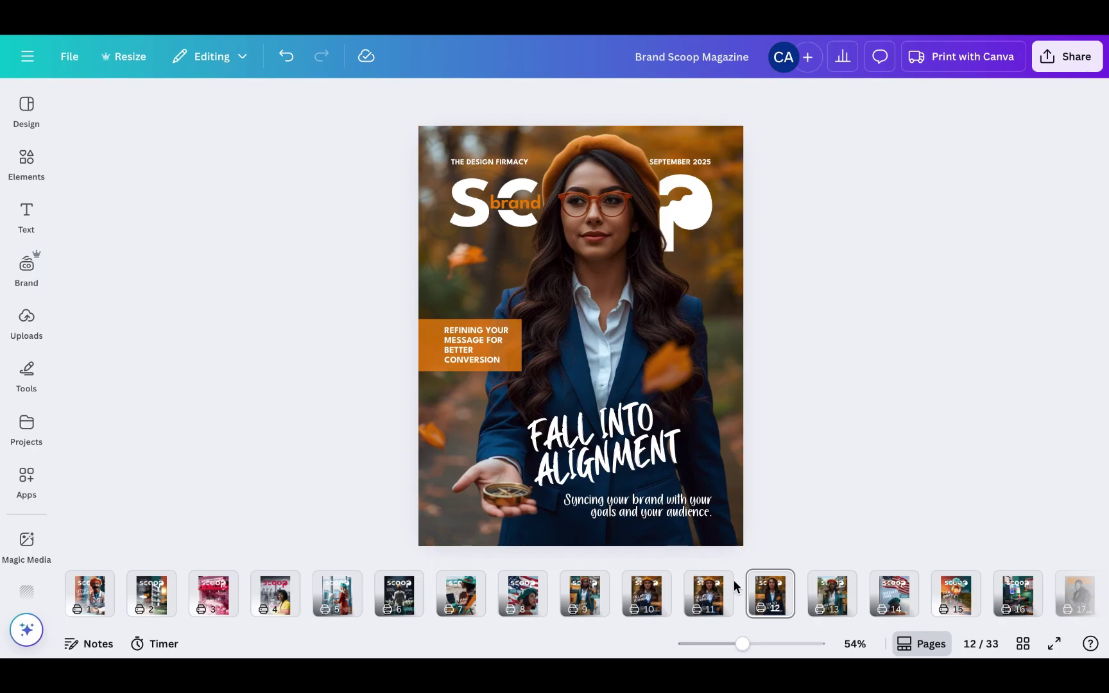
# Step: Compare the covers on pages 10 and 12, and reorder page 12 so it directly follows page 10
pyautogui.click(650, 595)
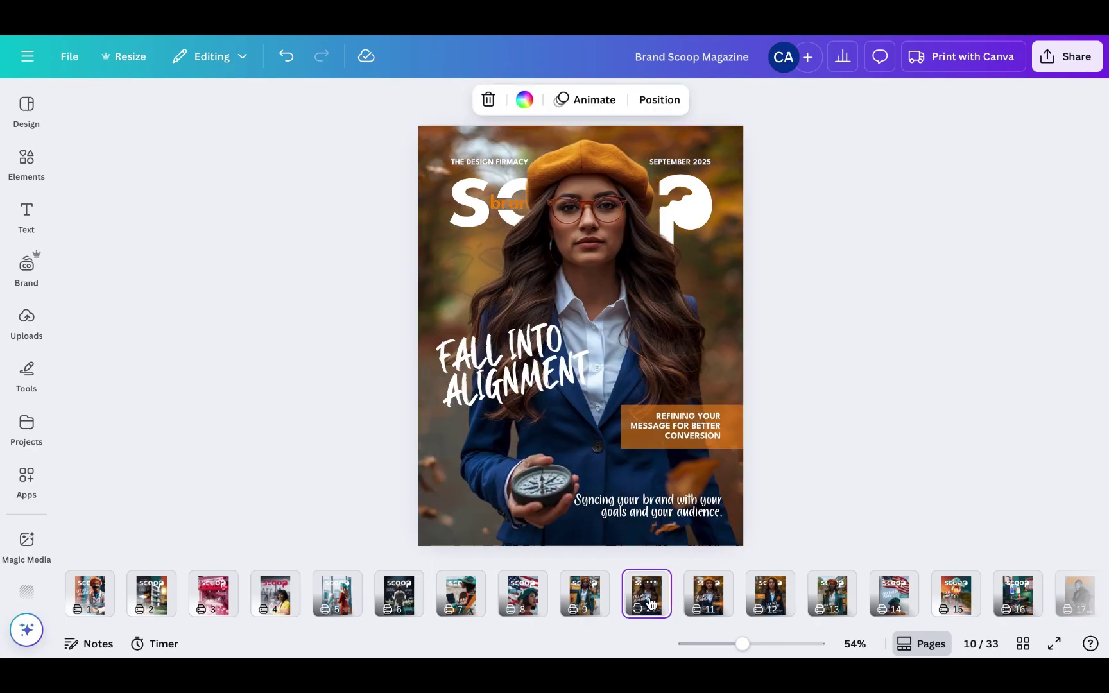
pyautogui.click(771, 602)
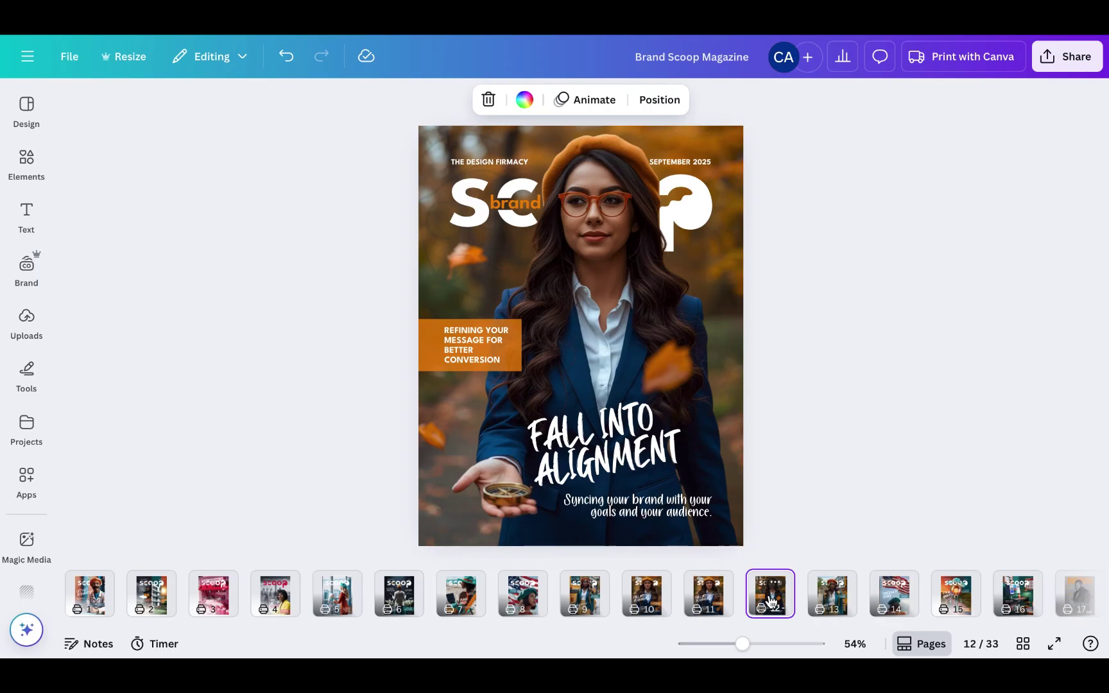
pyautogui.click(653, 595)
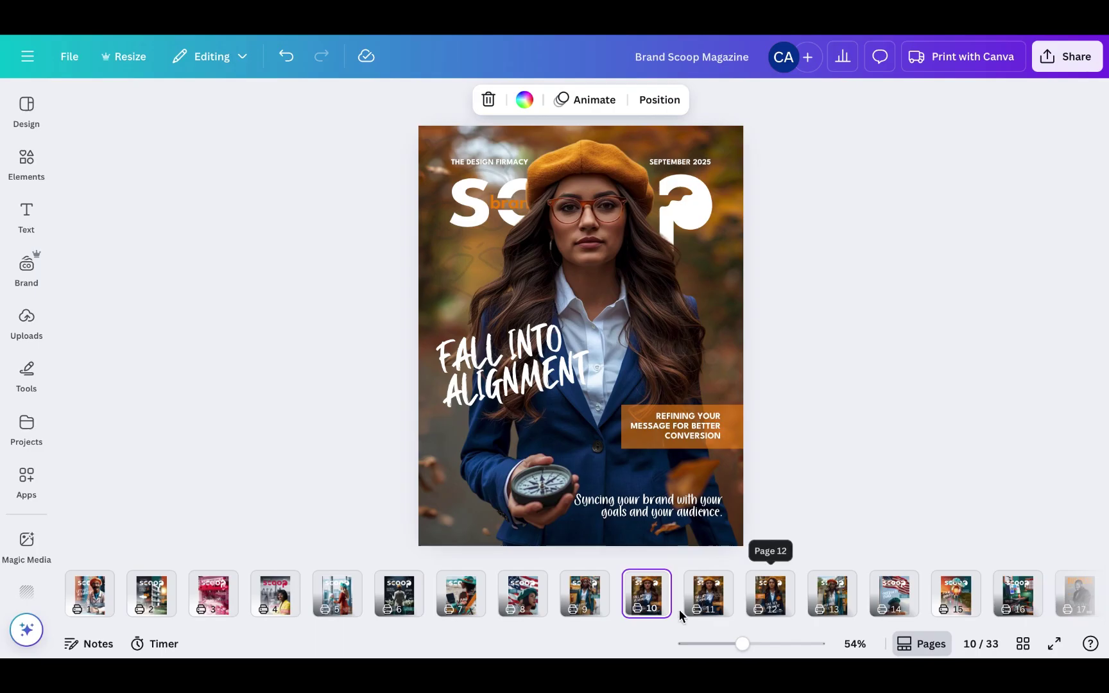
pyautogui.click(774, 598)
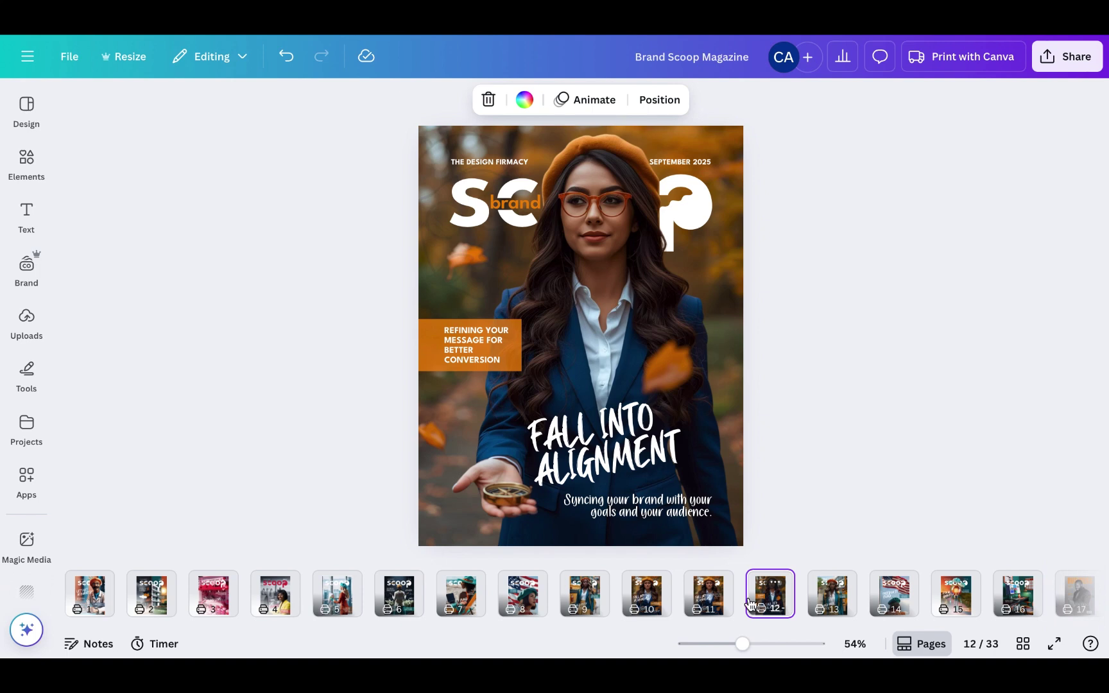
pyautogui.click(776, 604)
pyautogui.moveTo(775, 605); pyautogui.dragTo(691, 600)
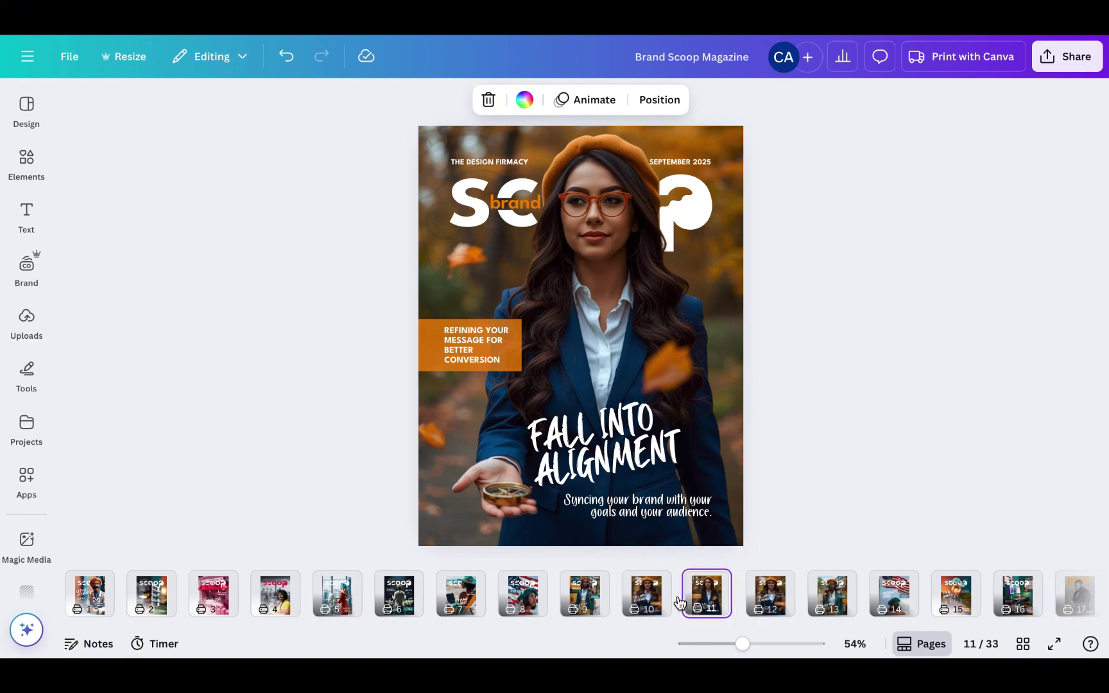
# Step: Compare the two September 2025 covers on pages 10 and 11, and view the August 2025 cover on page 9
pyautogui.click(648, 595)
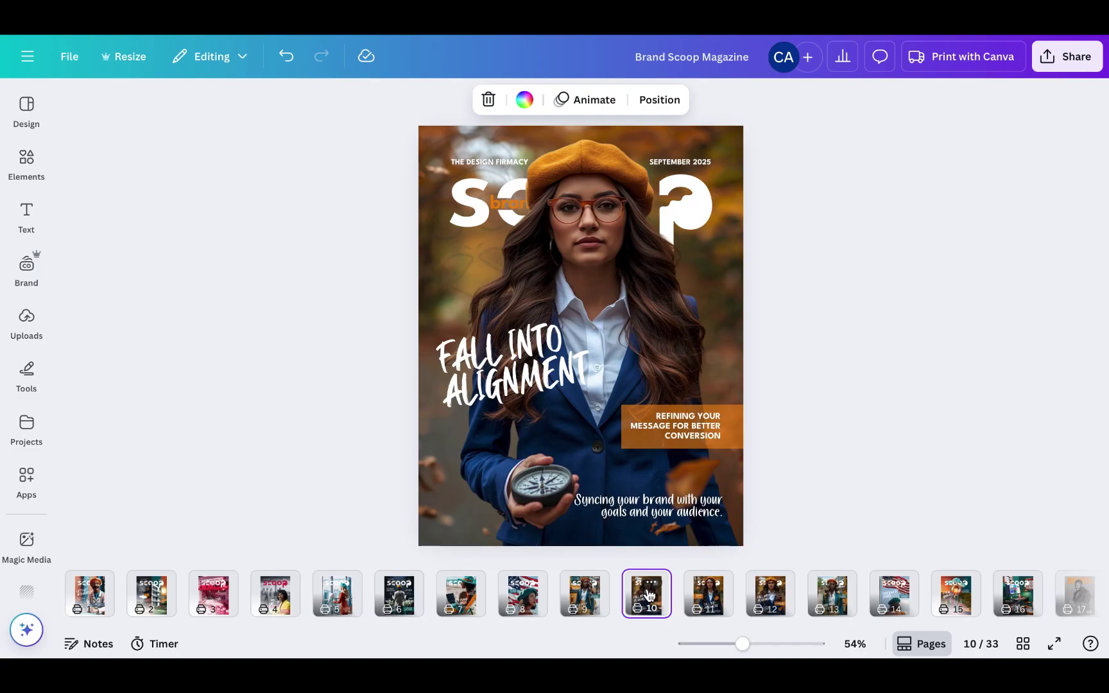
pyautogui.press('Right')
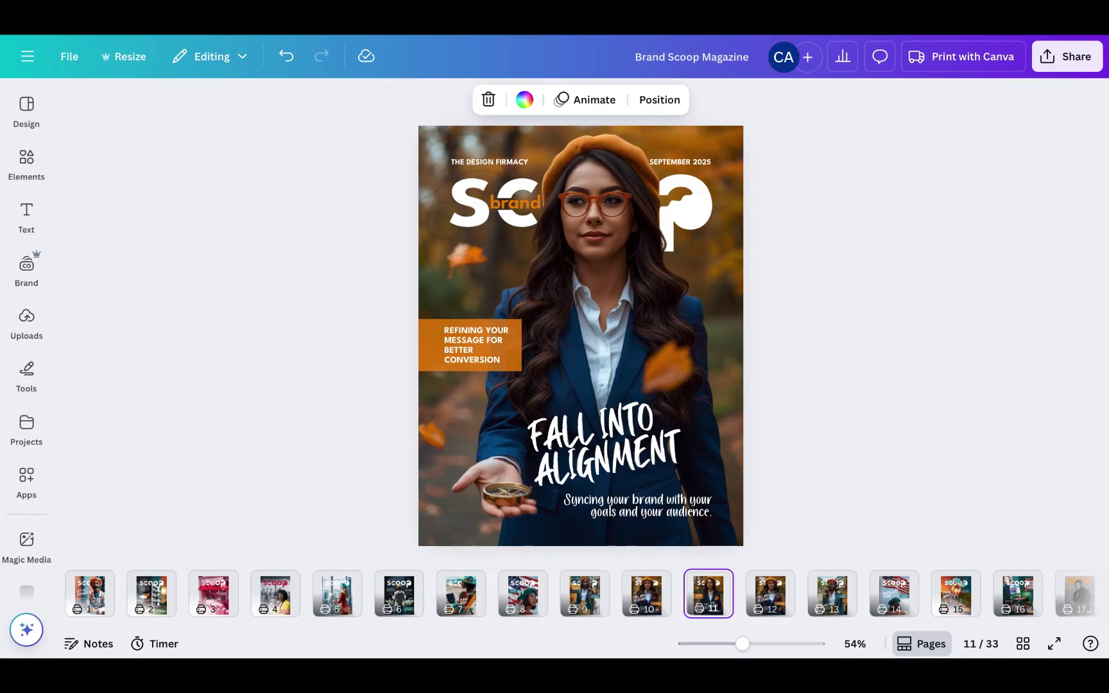
pyautogui.press('Left')
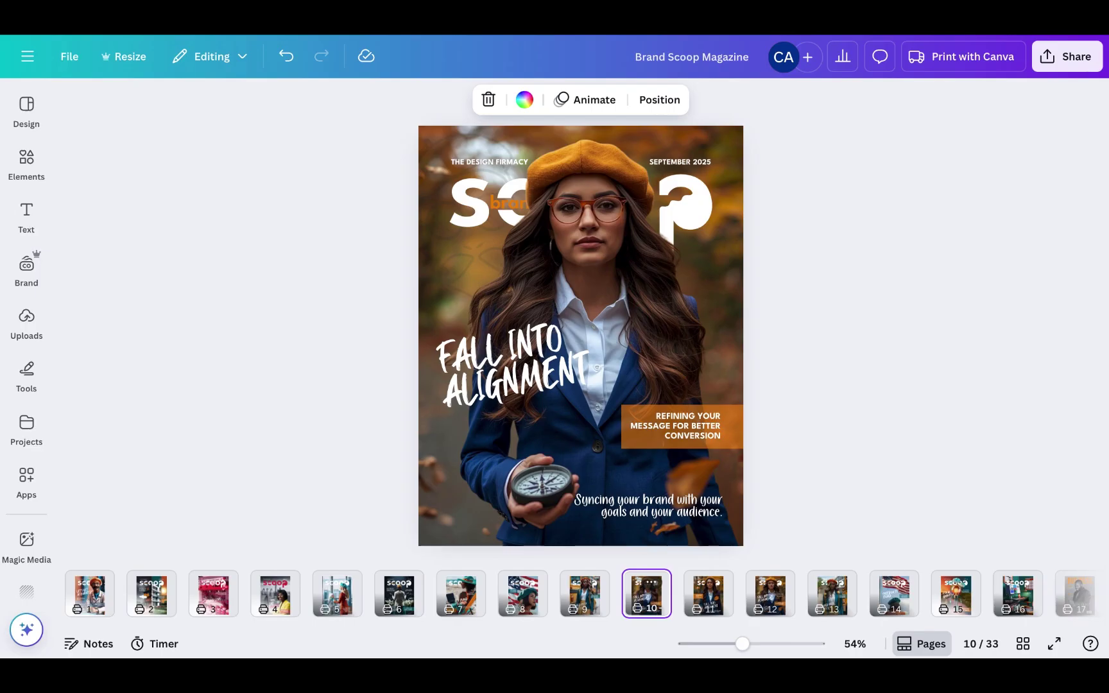
pyautogui.press('Right')
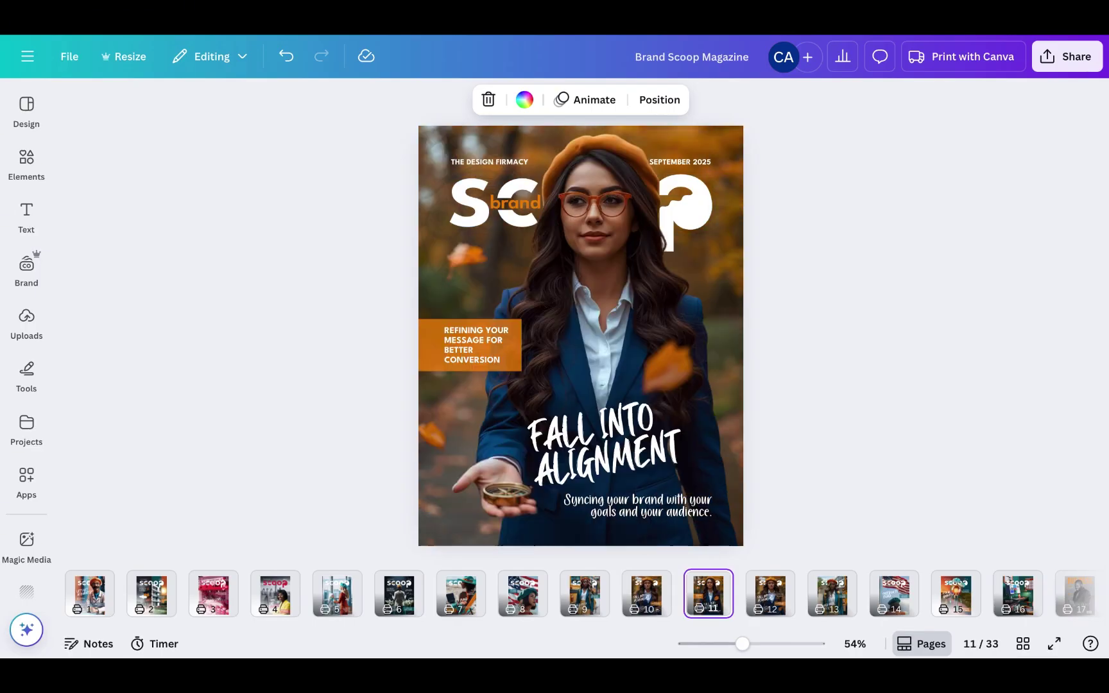
pyautogui.press('Left')
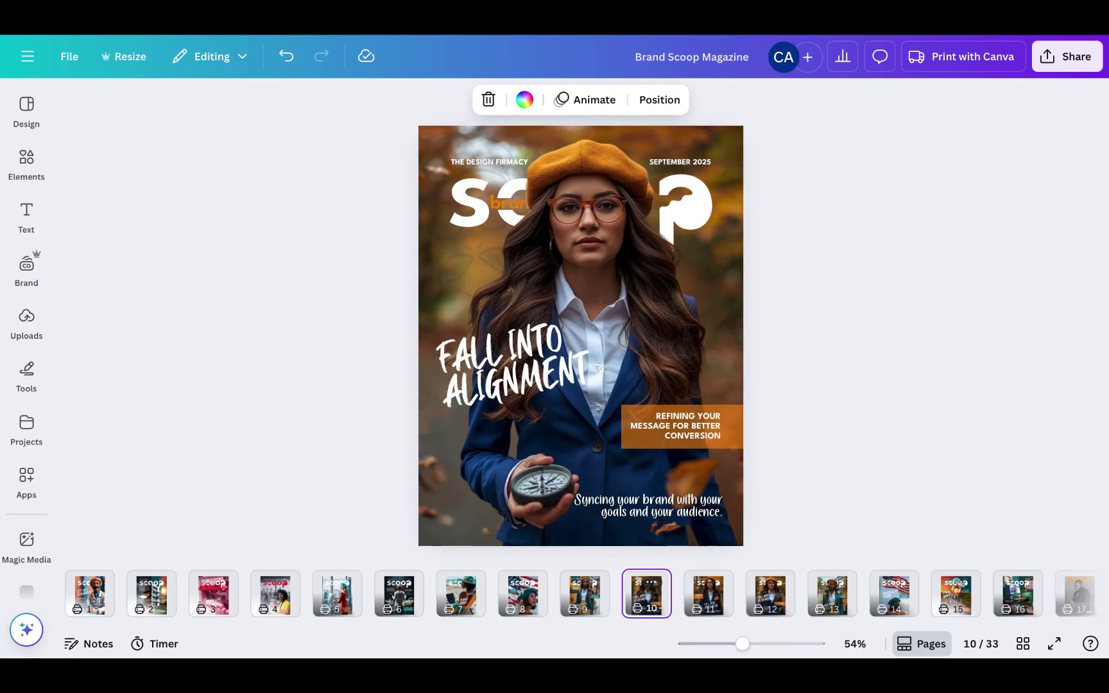
pyautogui.press('Left')
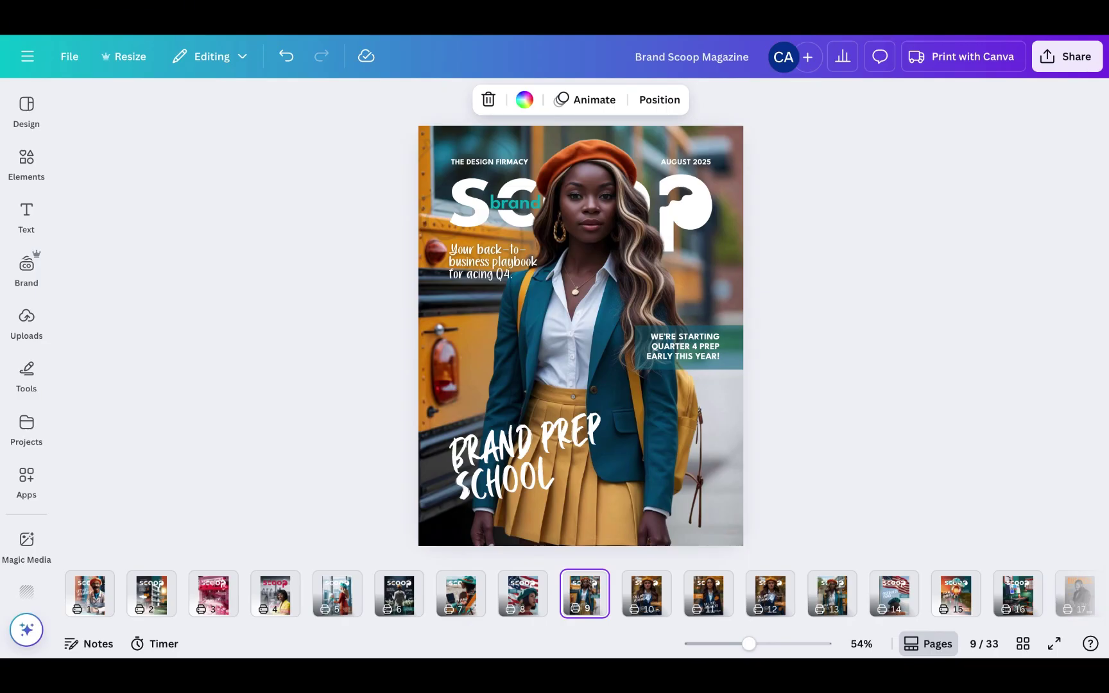
# Step: Review the earlier magazine covers in reverse order, from the August 2025 issue on page 9 to the introduction issue on page 1
pyautogui.press('Right')
pyautogui.press('Left')
pyautogui.press('Left')
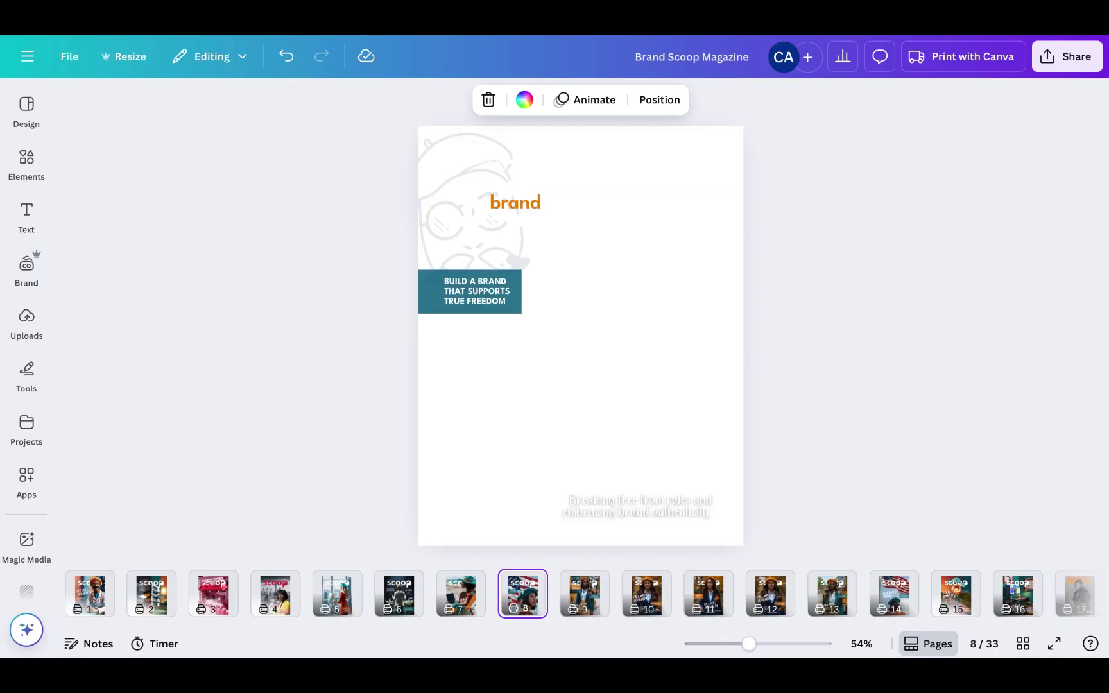
pyautogui.press('Left')
pyautogui.press('Left')
pyautogui.press('Left')
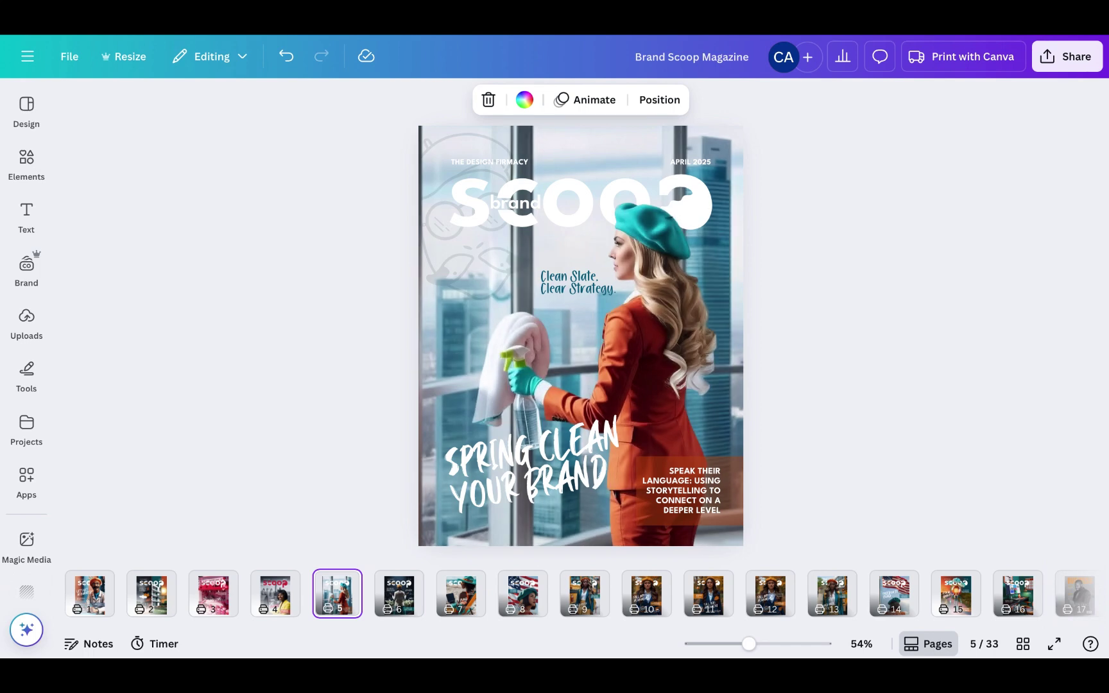
pyautogui.press('Left')
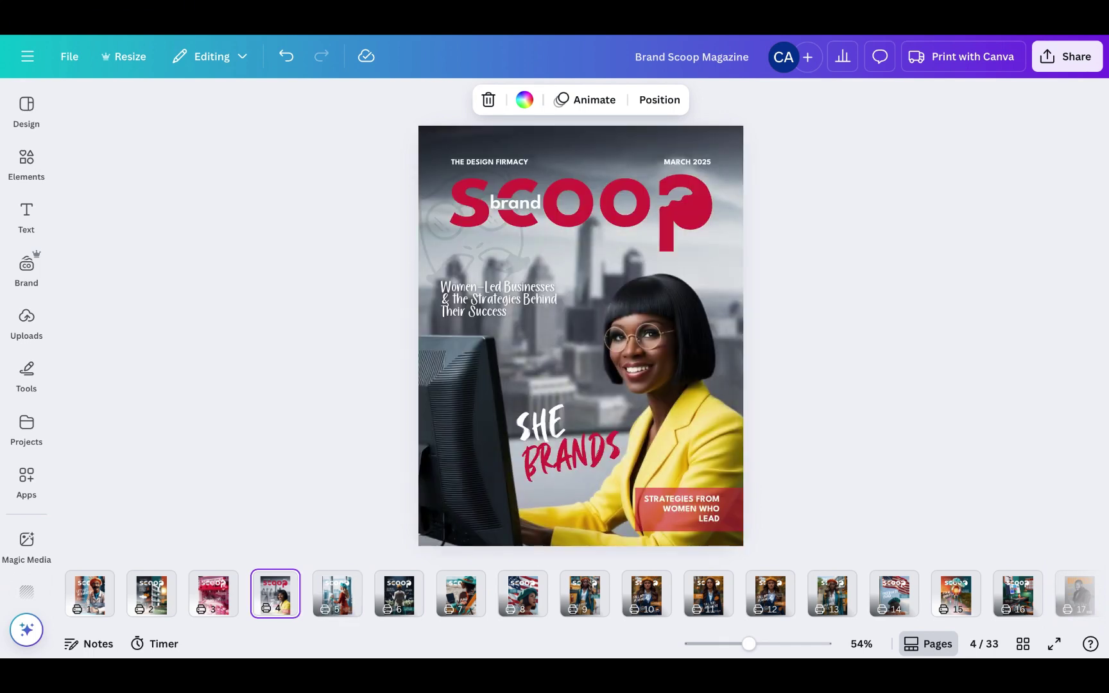
pyautogui.press('Left')
pyautogui.press('Left')
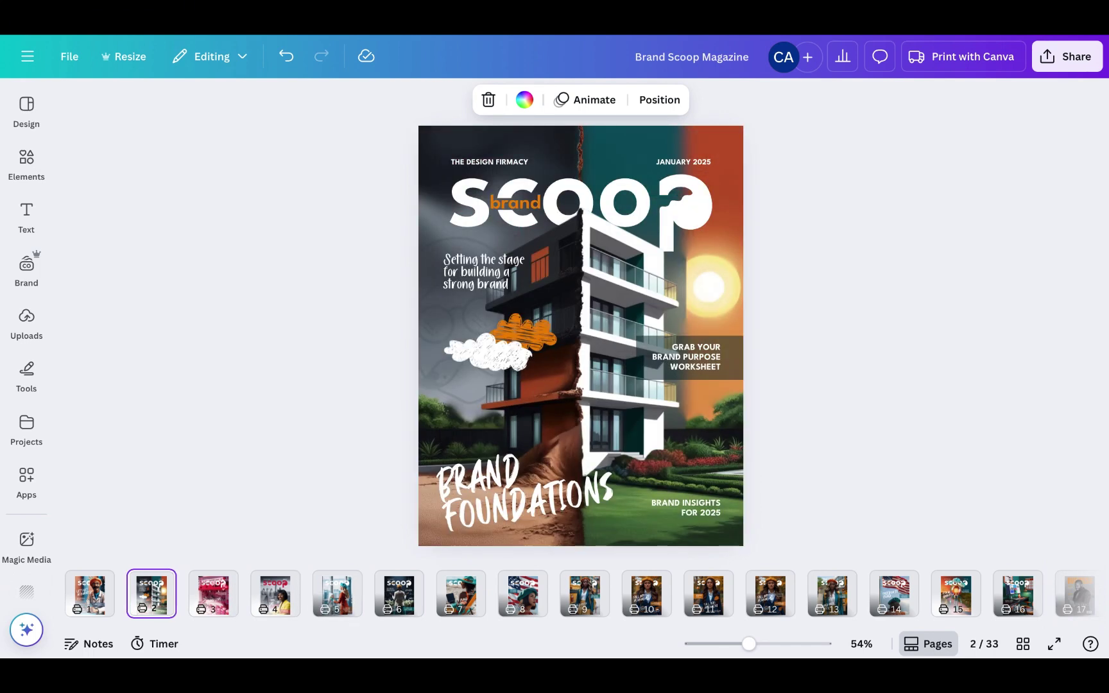
pyautogui.press('Left')
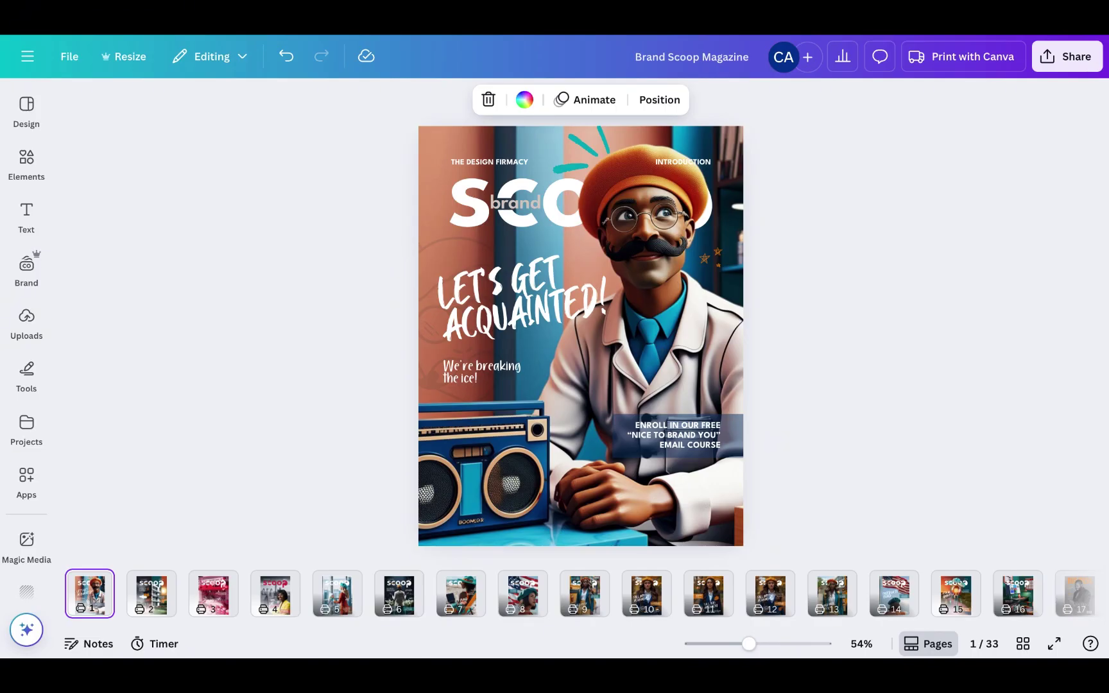
# Step: Examine the cover series in publication order, from the introduction issue on page 1 to the September 2025 cover on page 10
pyautogui.press('Right')
pyautogui.press('Right')
pyautogui.press('Right')
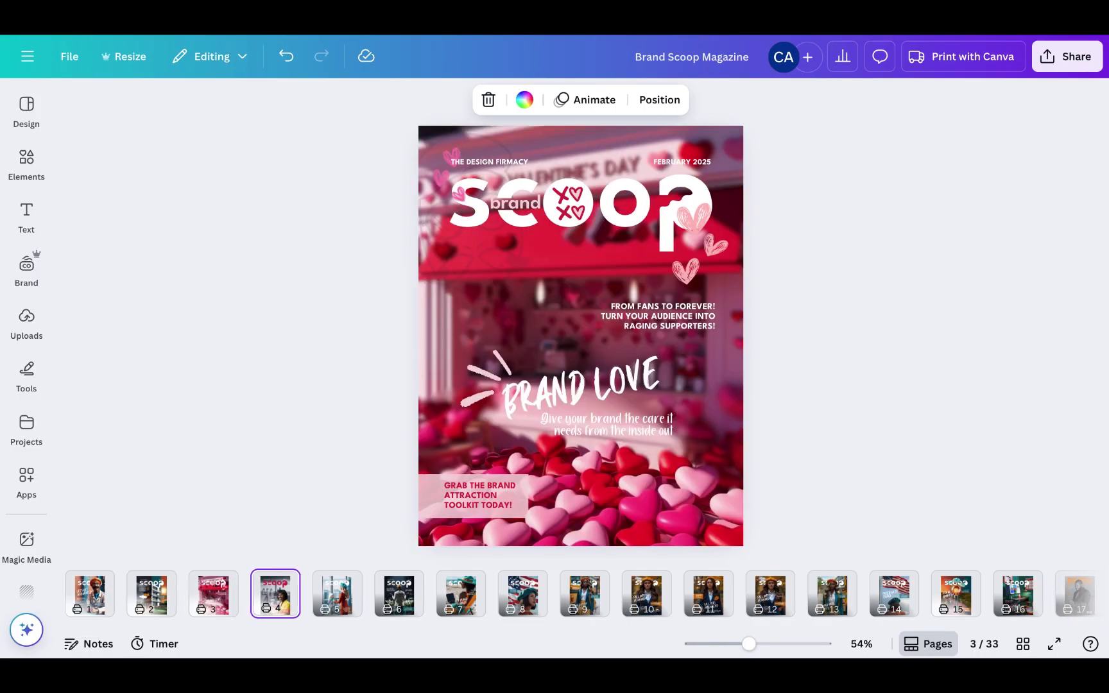
pyautogui.press('Right')
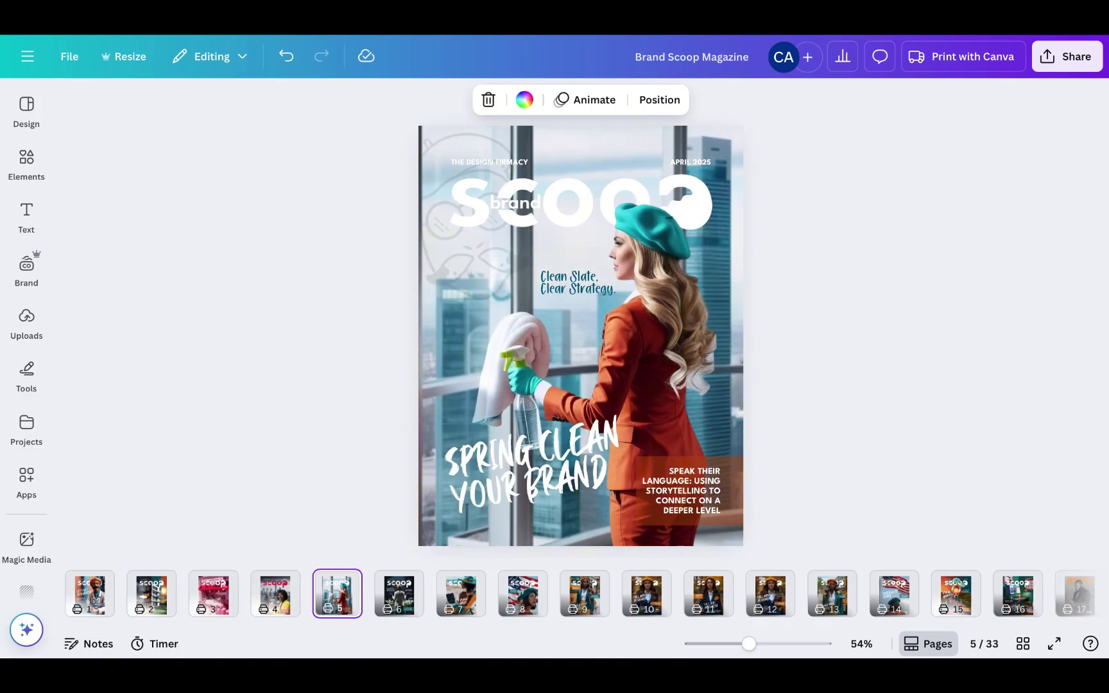
pyautogui.press('Right')
pyautogui.press('Right')
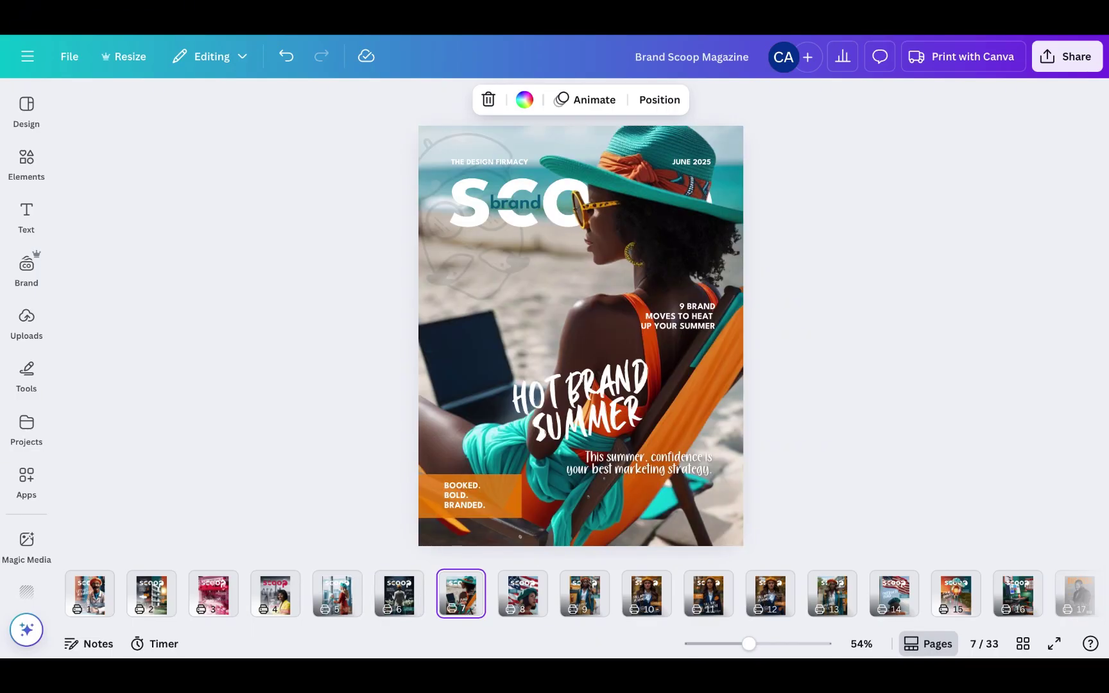
pyautogui.press('Right')
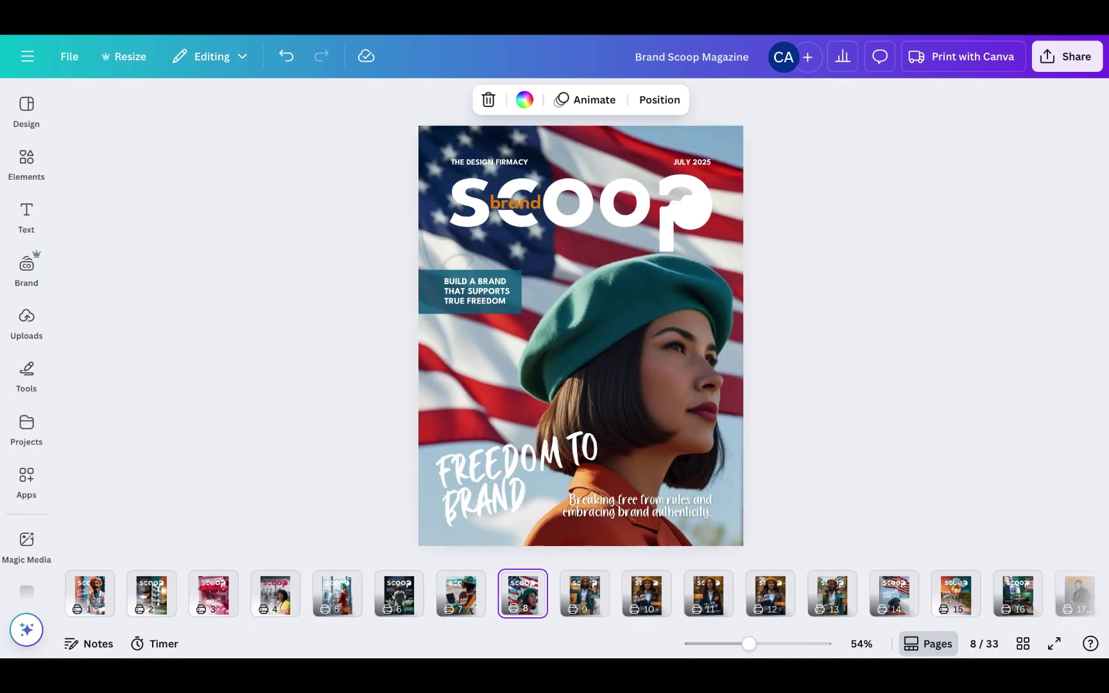
pyautogui.press('Right')
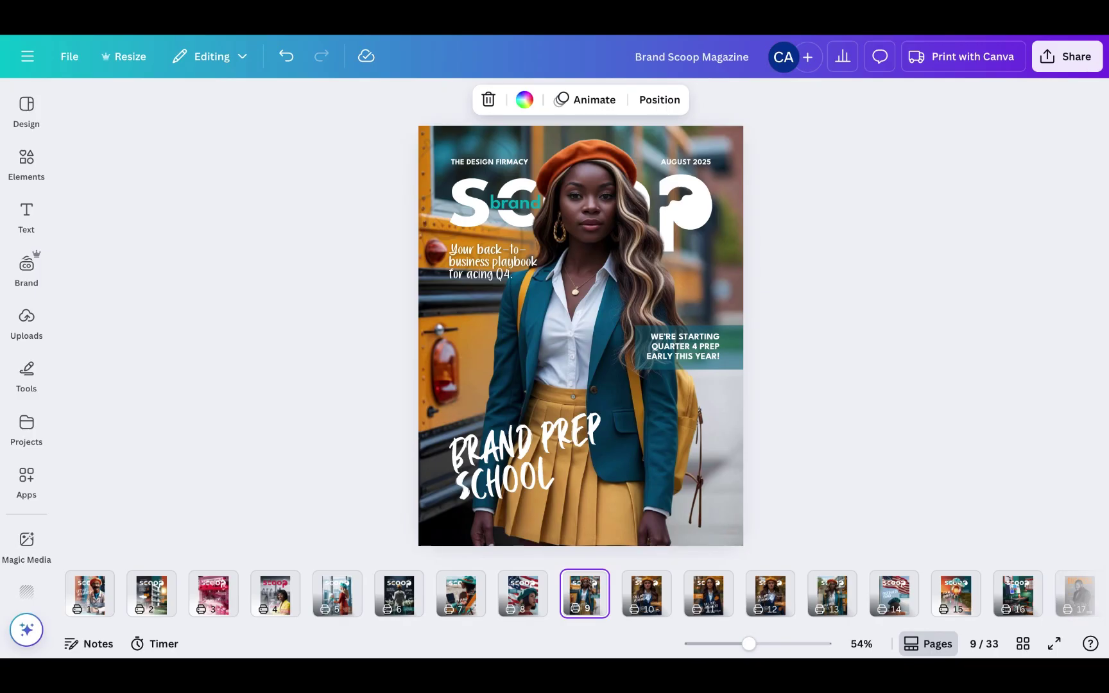
pyautogui.press('Right')
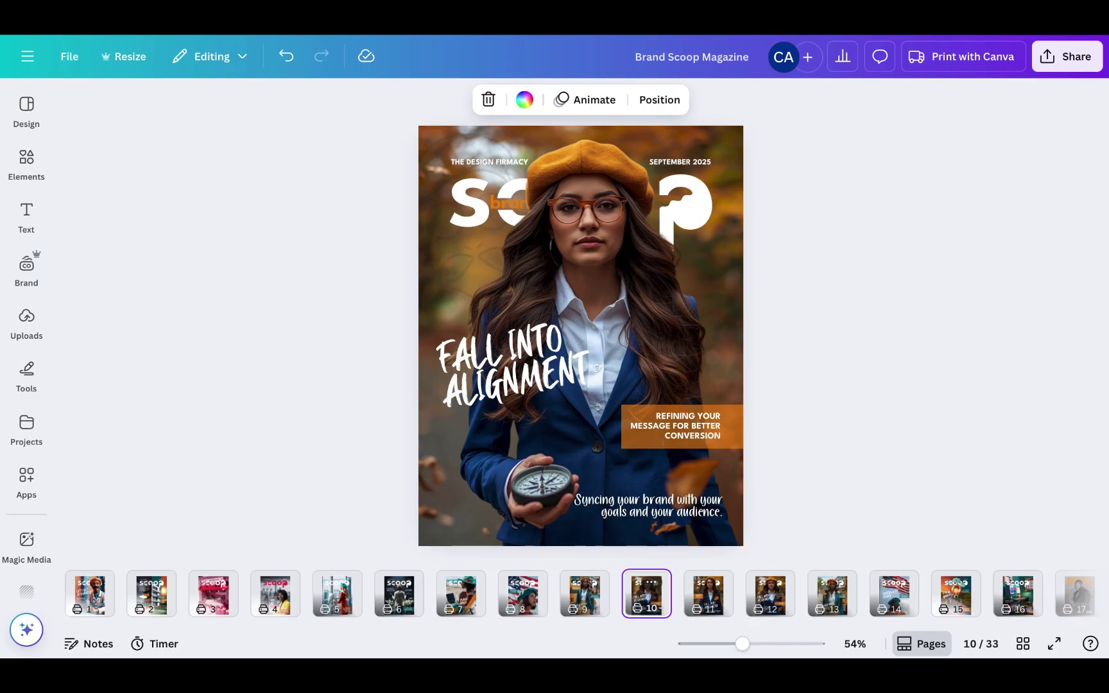
# Step: Check page 11 against the September 2025 cover on page 10, and switch to the Brand Scoop home page on Substack
pyautogui.press('Right')
pyautogui.press('Left')
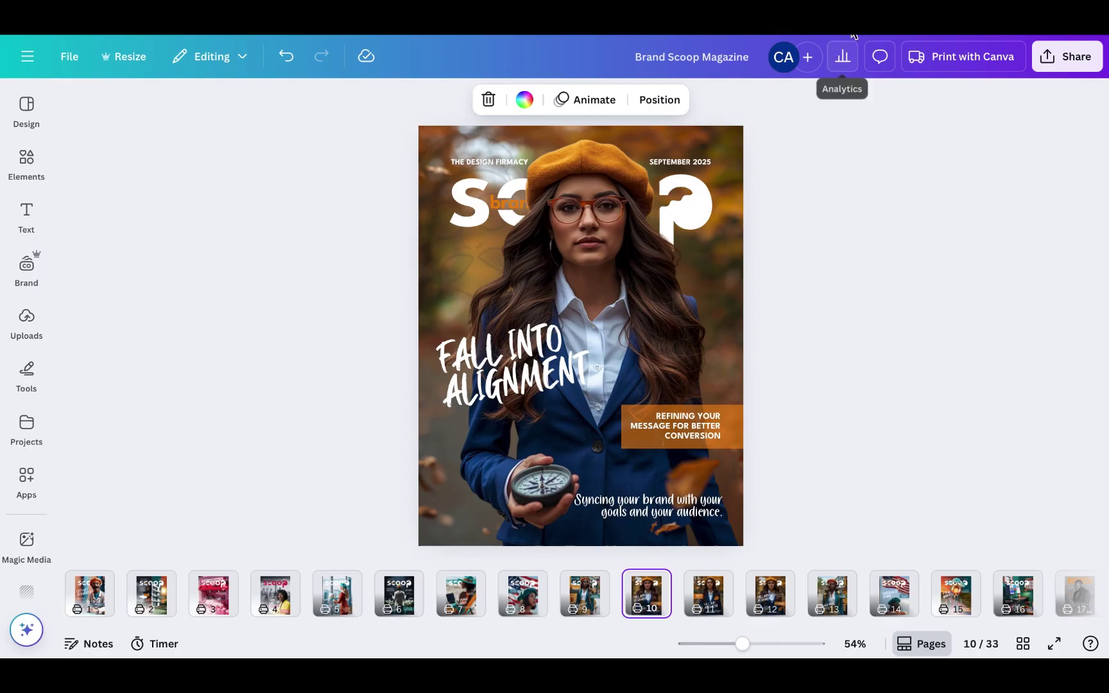
pyautogui.moveTo(855, 33)
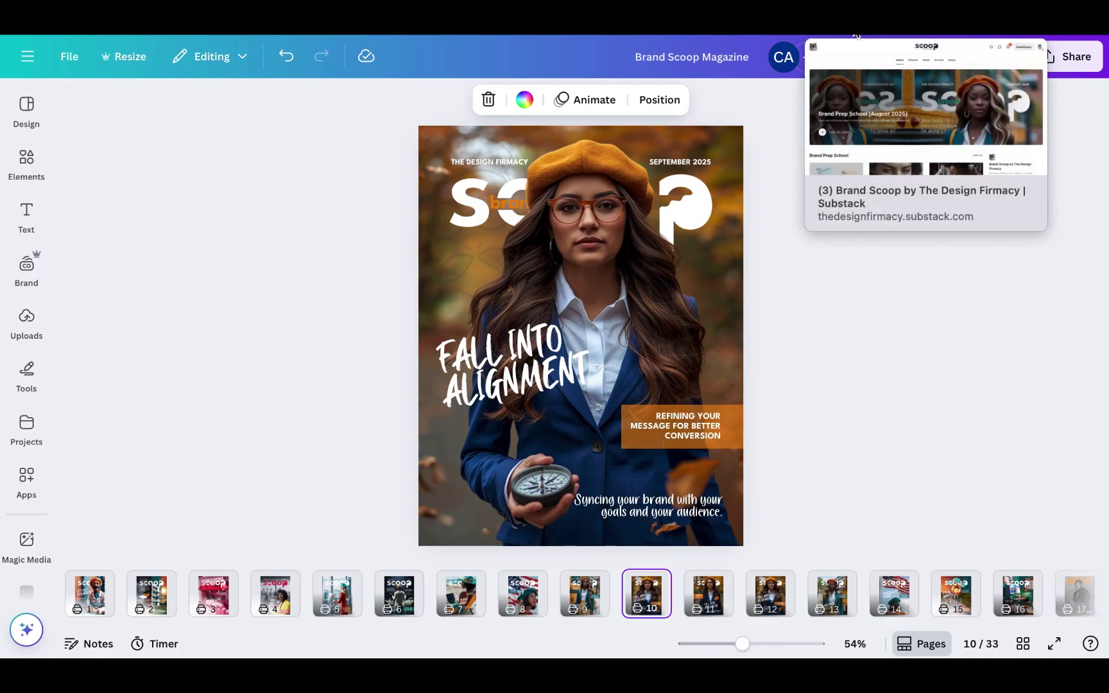
pyautogui.click(855, 33)
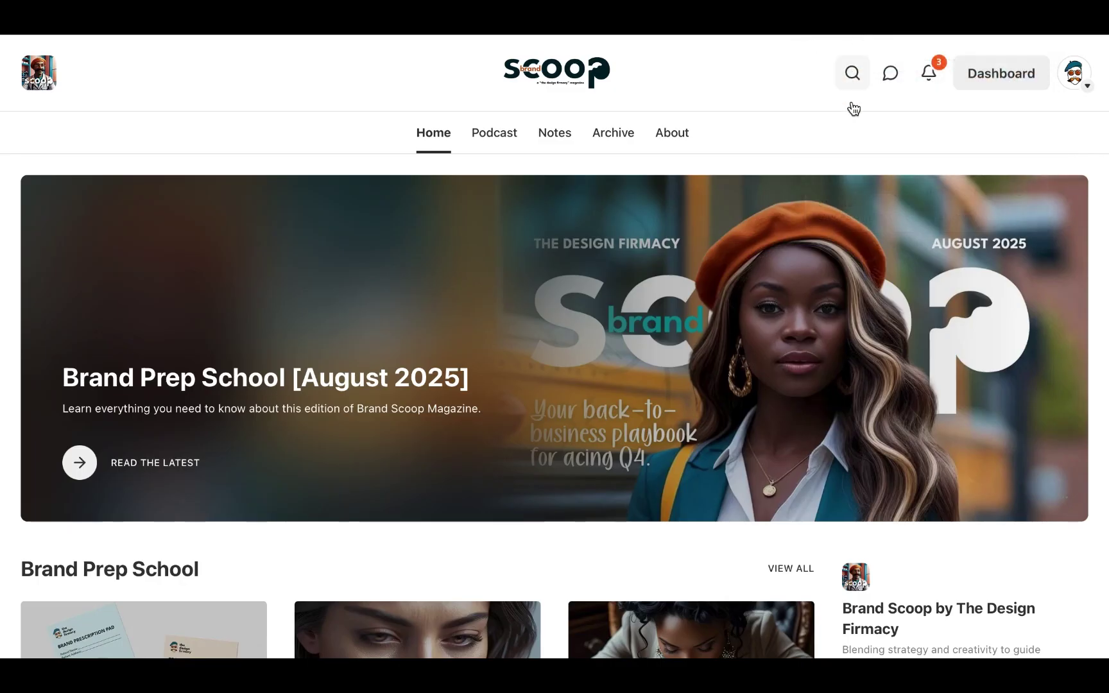